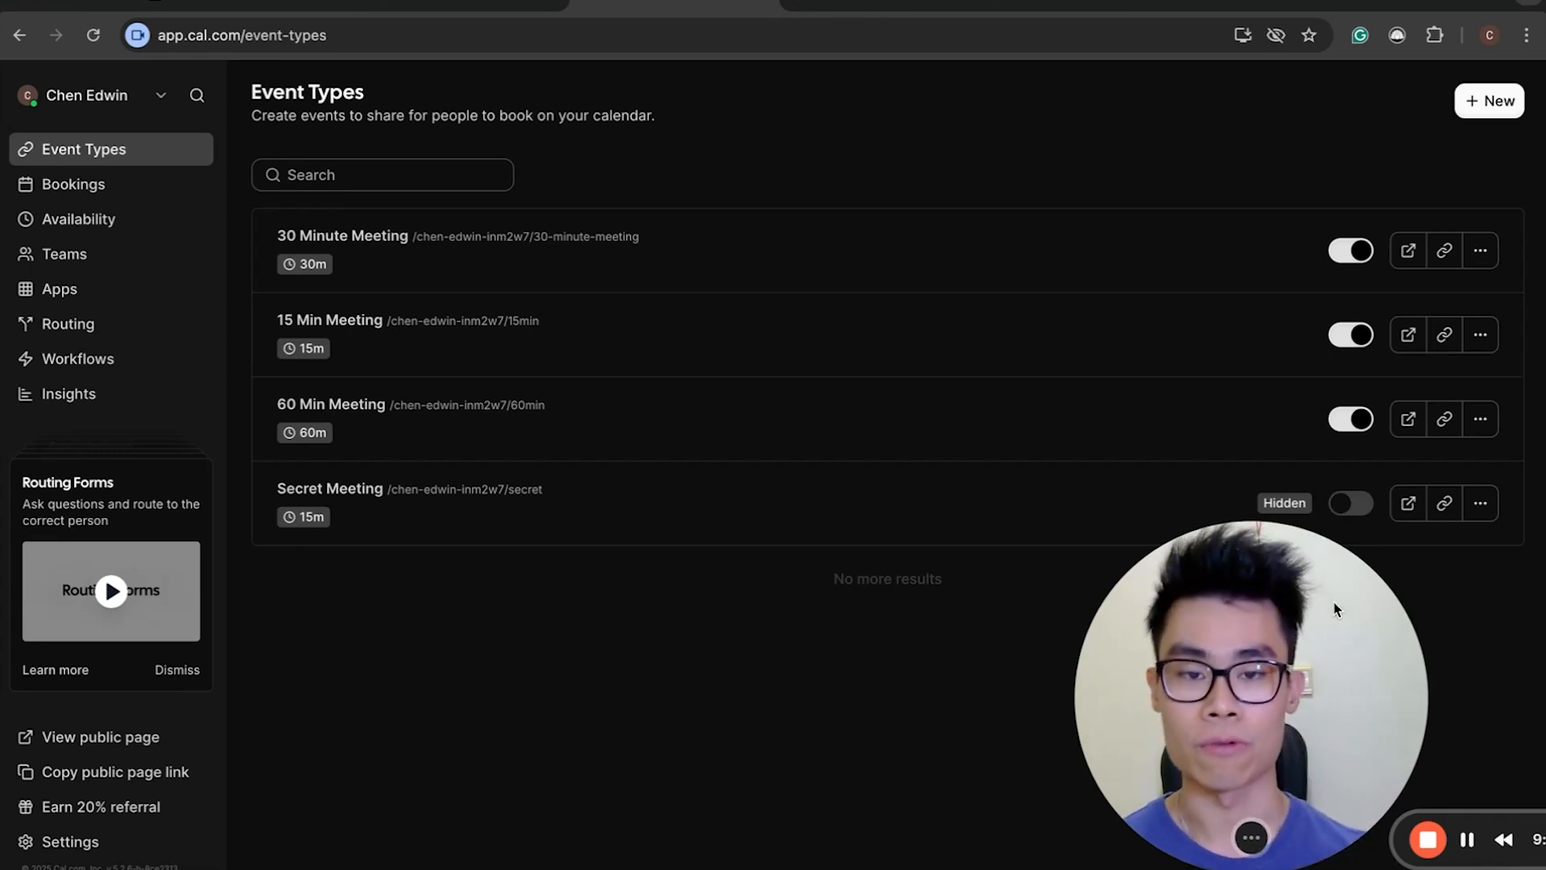
Start a new event type and title it "30 Minute Meeting".
{"action": "left_click", "coordinate": [1487, 114]}
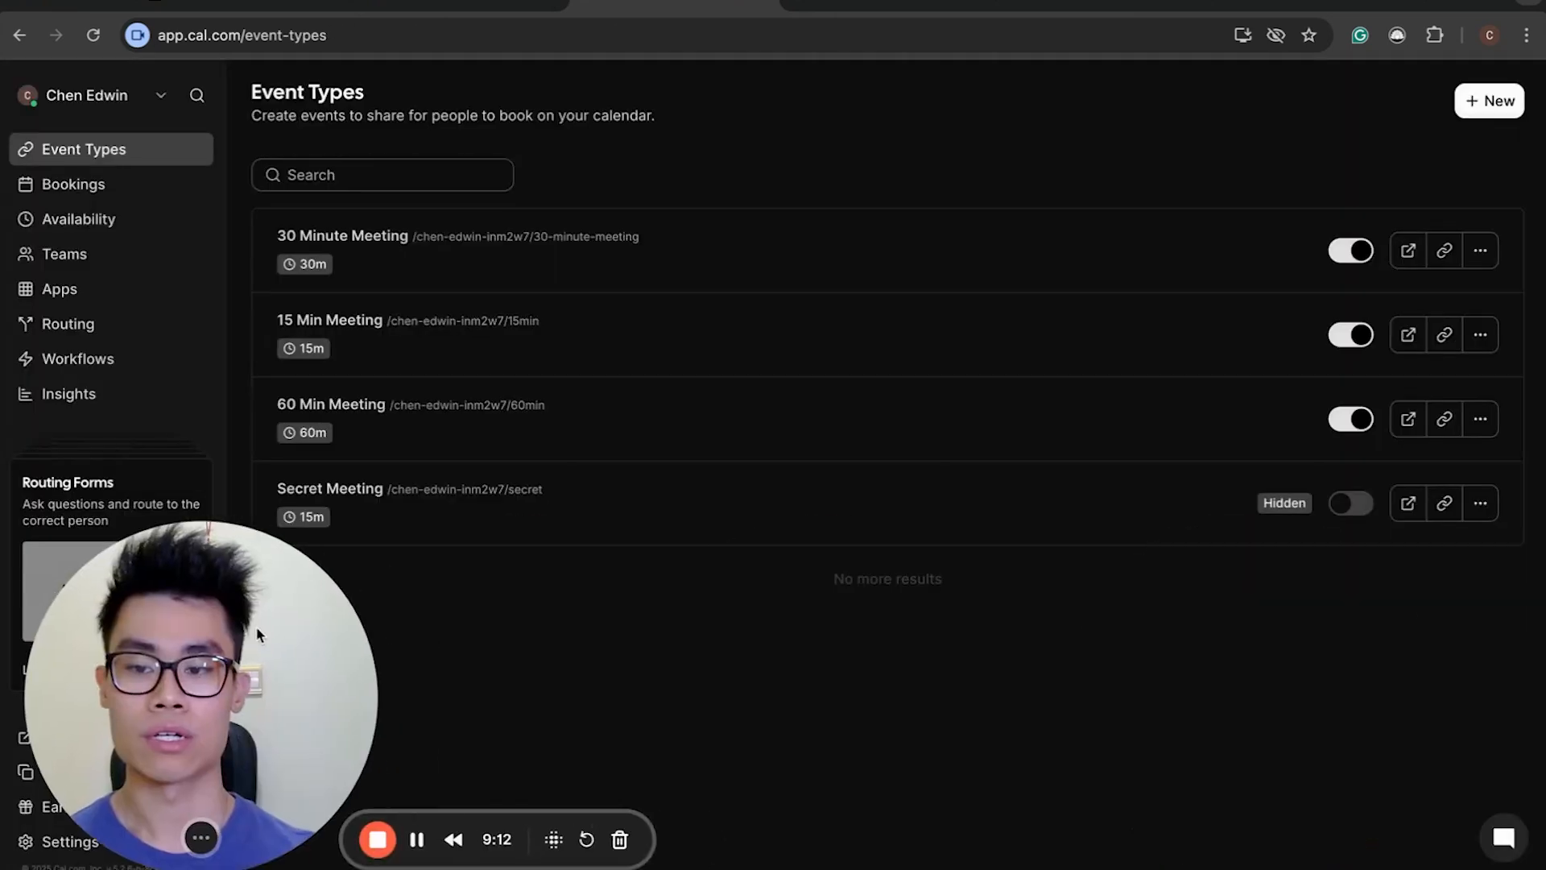
{"action": "left_click", "coordinate": [1499, 104]}
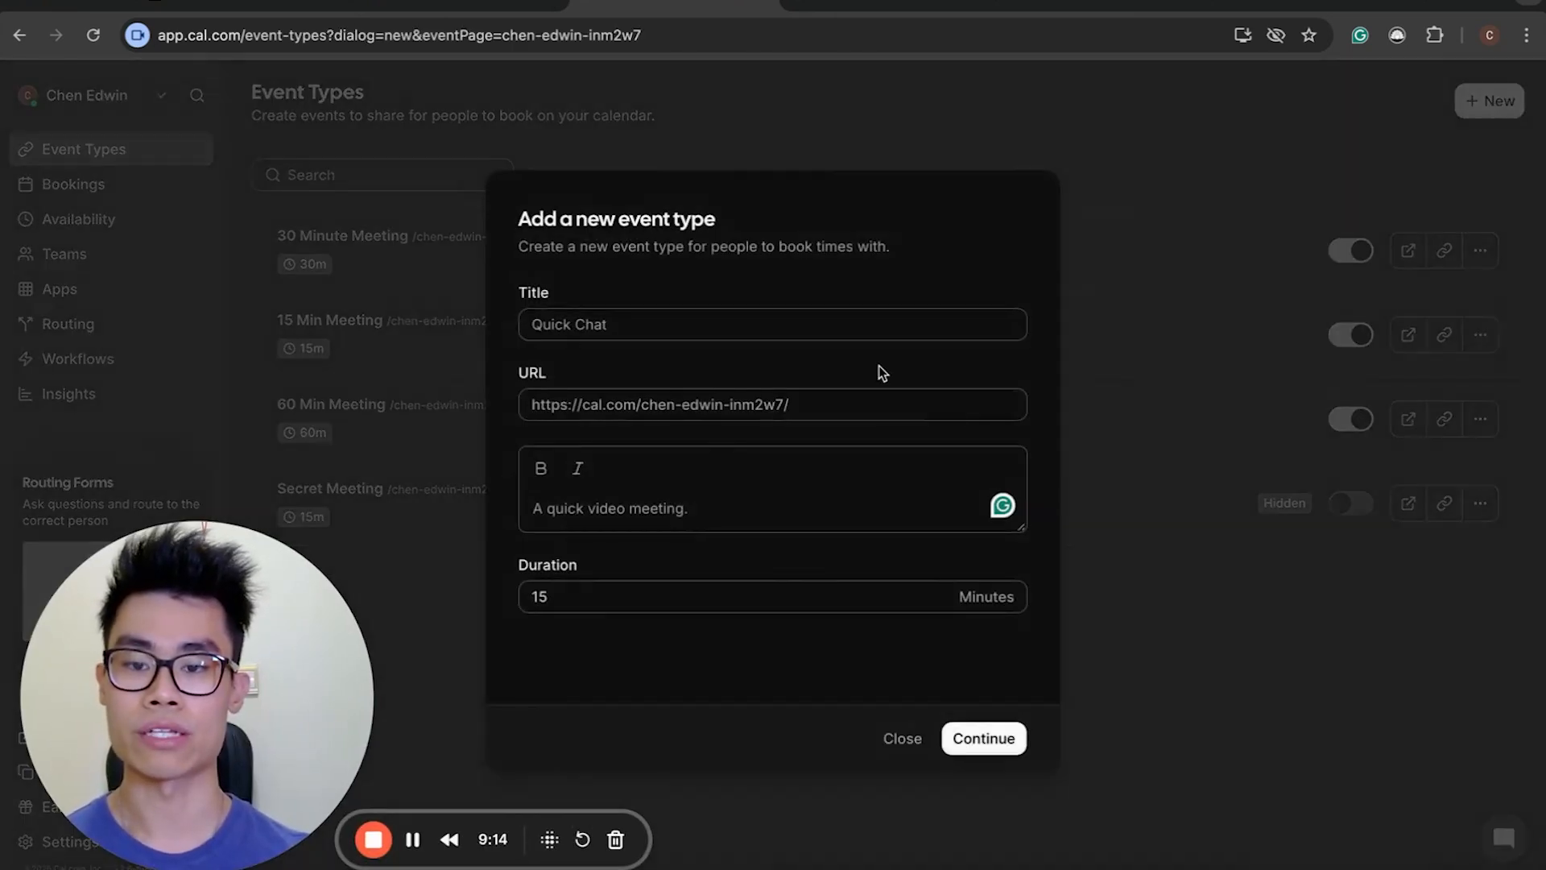
{"action": "left_click", "coordinate": [782, 331]}
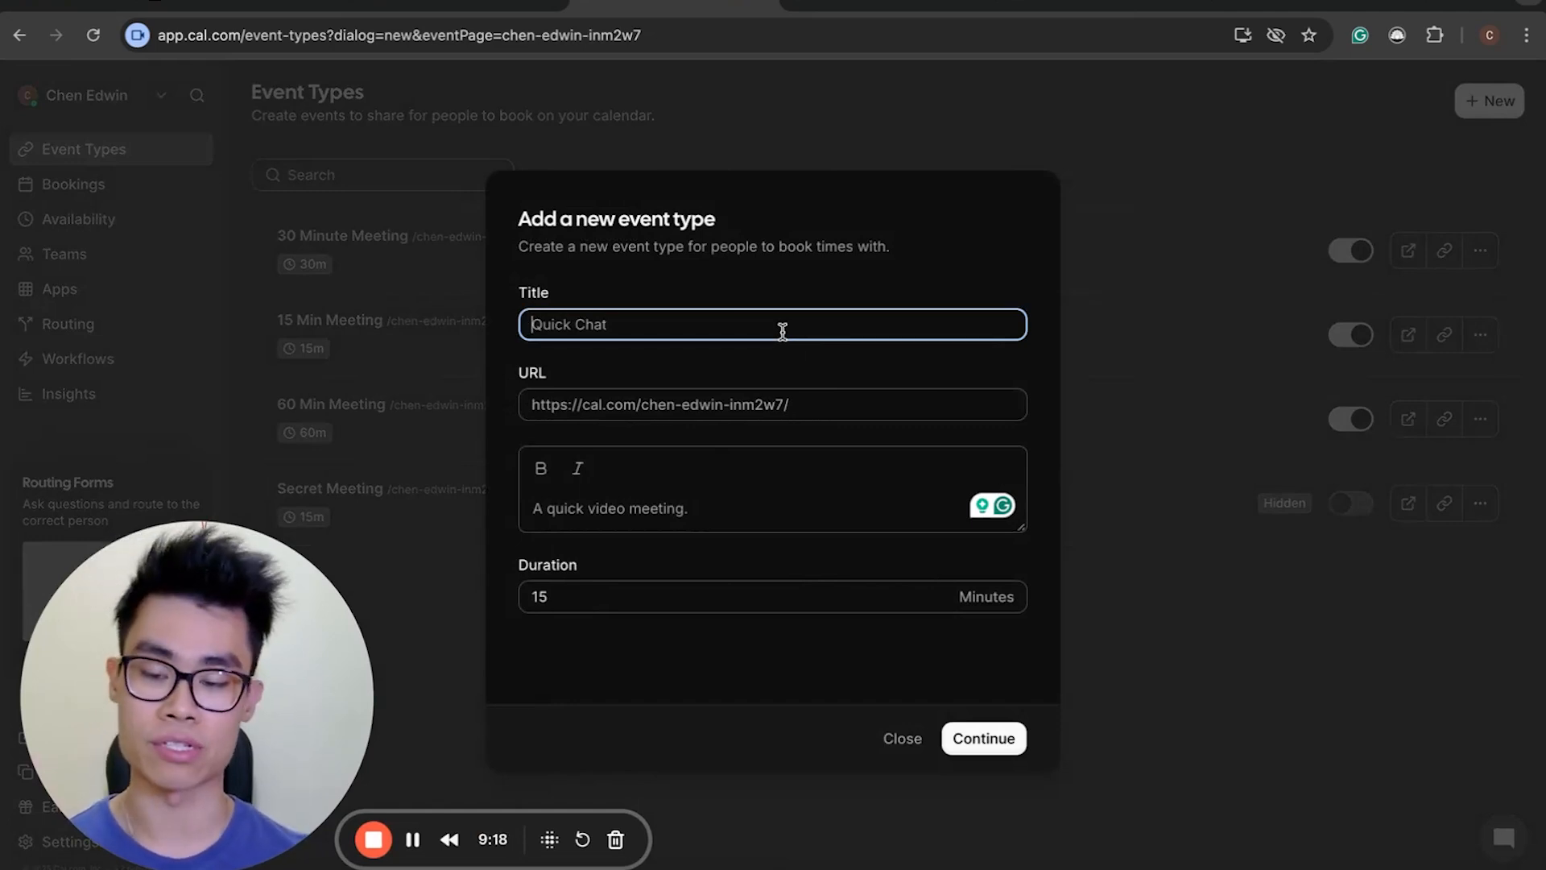
{"action": "type", "text": "30 Ki"}
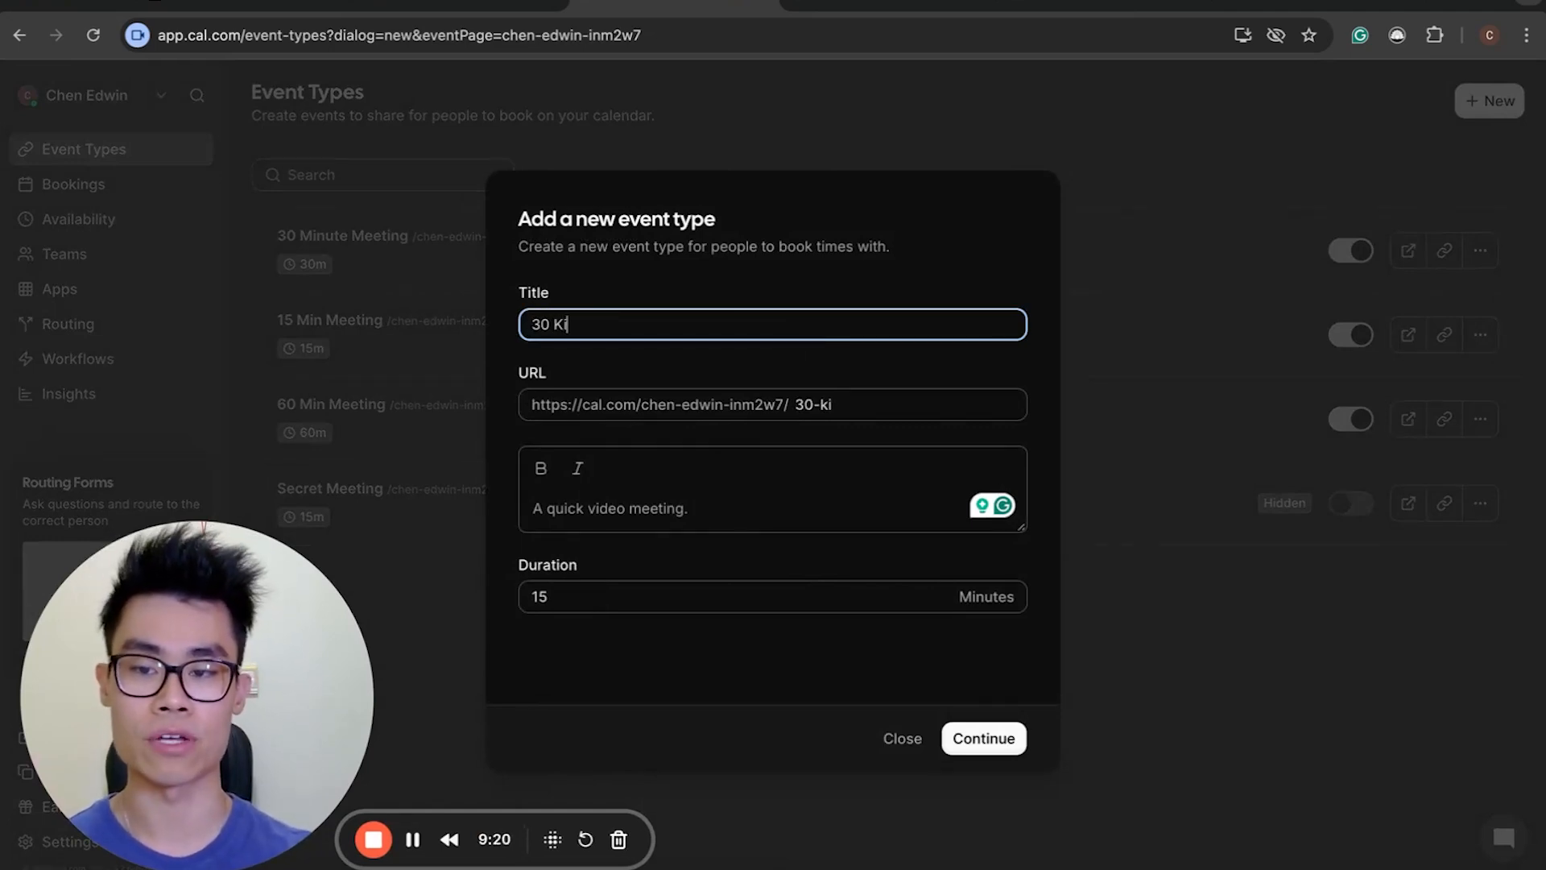
{"action": "key", "text": "BackSpace"}
{"action": "key", "text": "BackSpace"}
{"action": "type", "text": "Minu"}
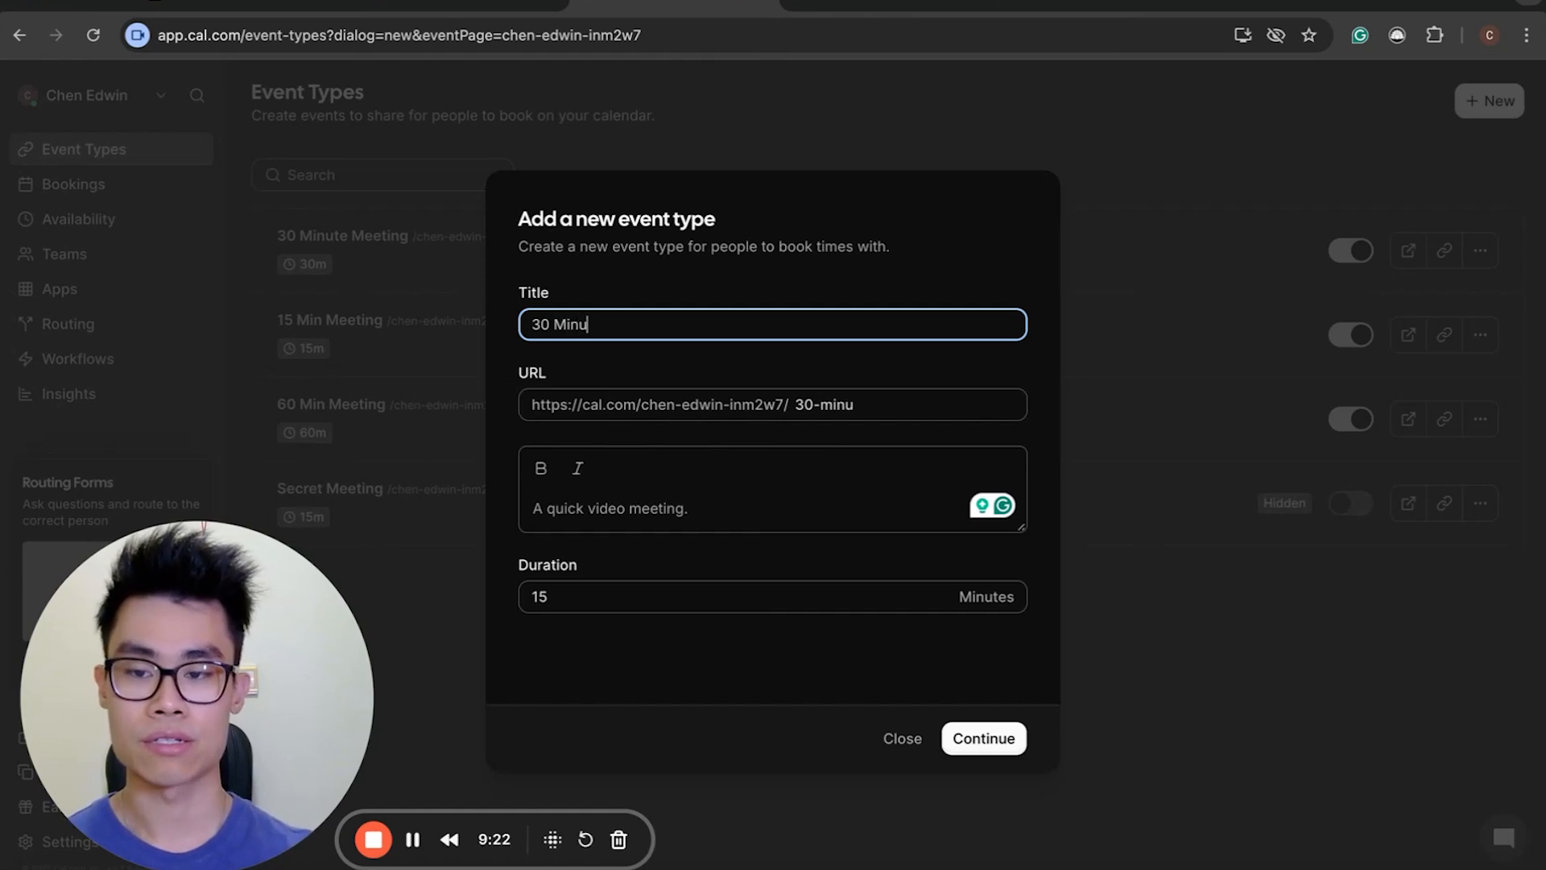
{"action": "type", "text": "ter Meetuing"}
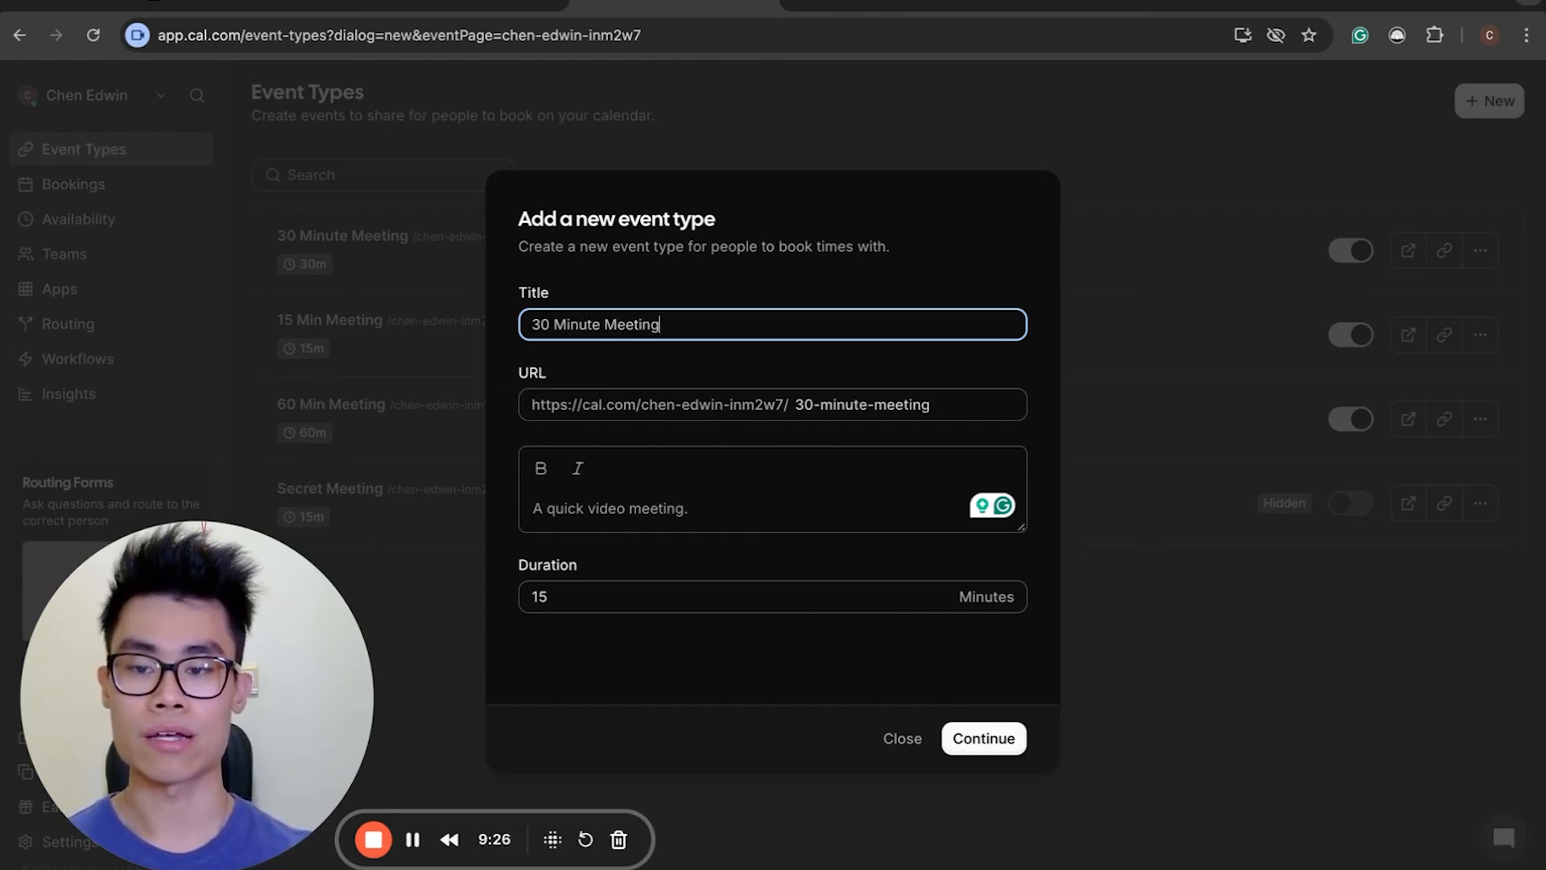
Enter a duration of 390 minutes for the new event type and close the form without creating it.
{"action": "left_click_drag", "start_coordinate": [983, 410], "coordinate": [638, 408]}
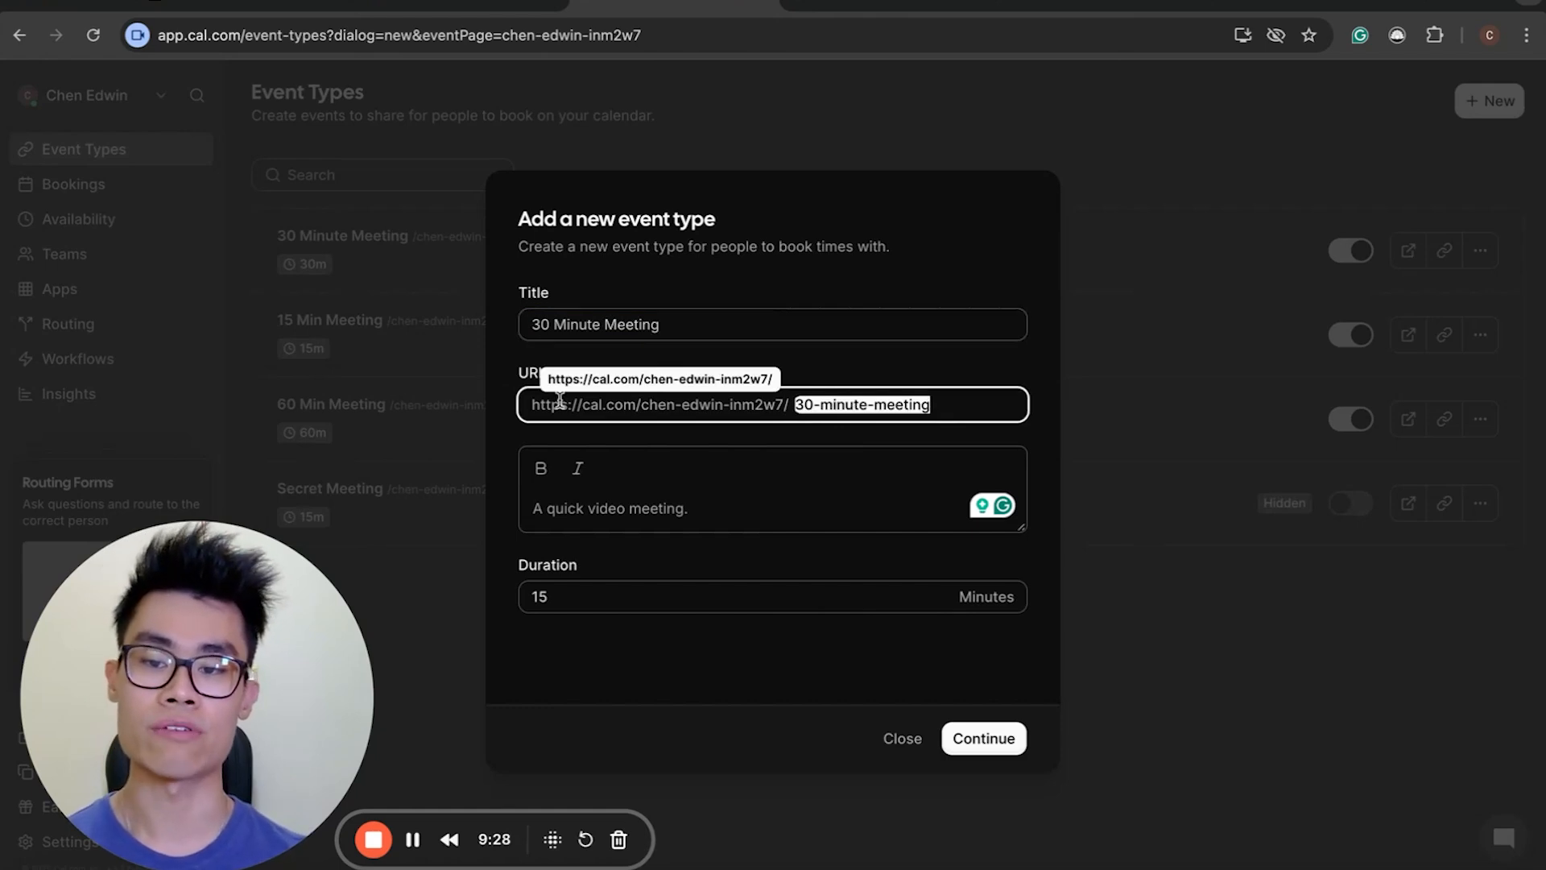
{"action": "left_click", "coordinate": [787, 488]}
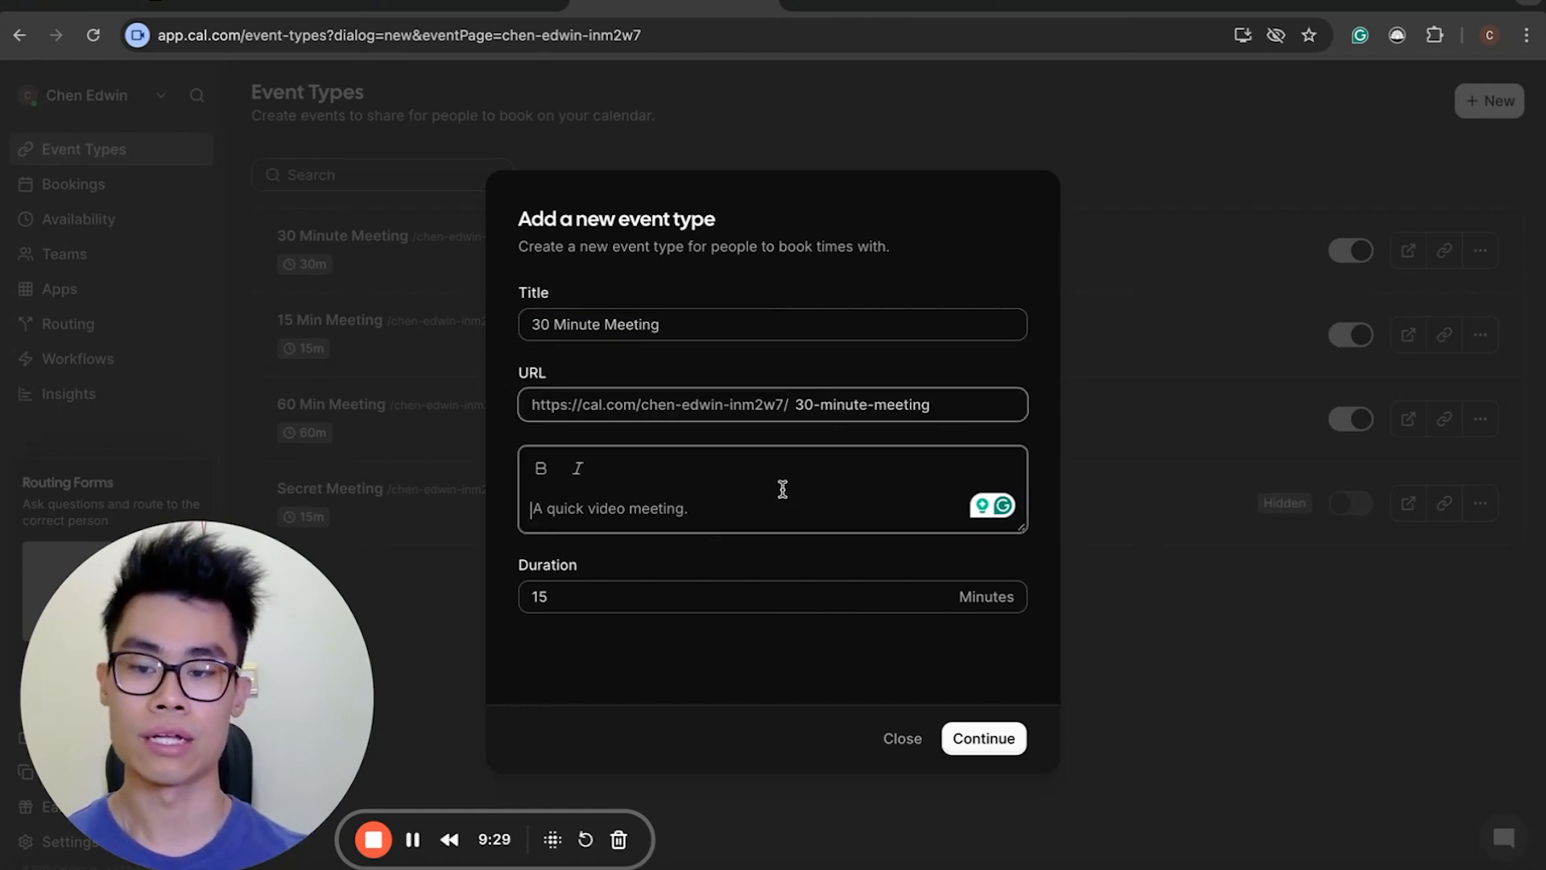
{"action": "left_click", "coordinate": [783, 604]}
{"action": "type", "text": "390"}
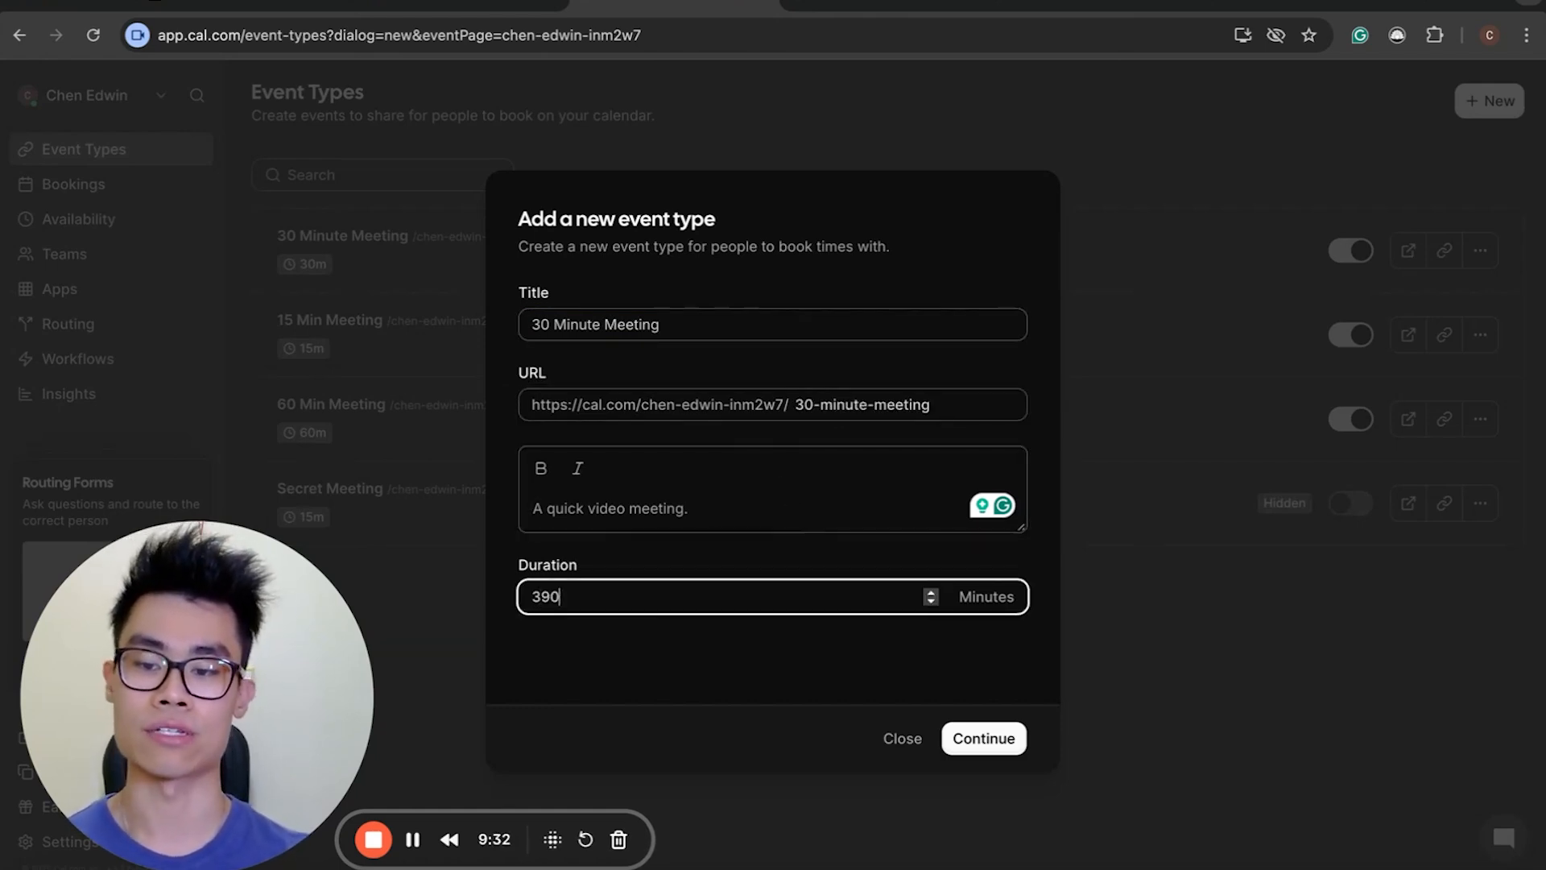
{"action": "left_click", "coordinate": [904, 738]}
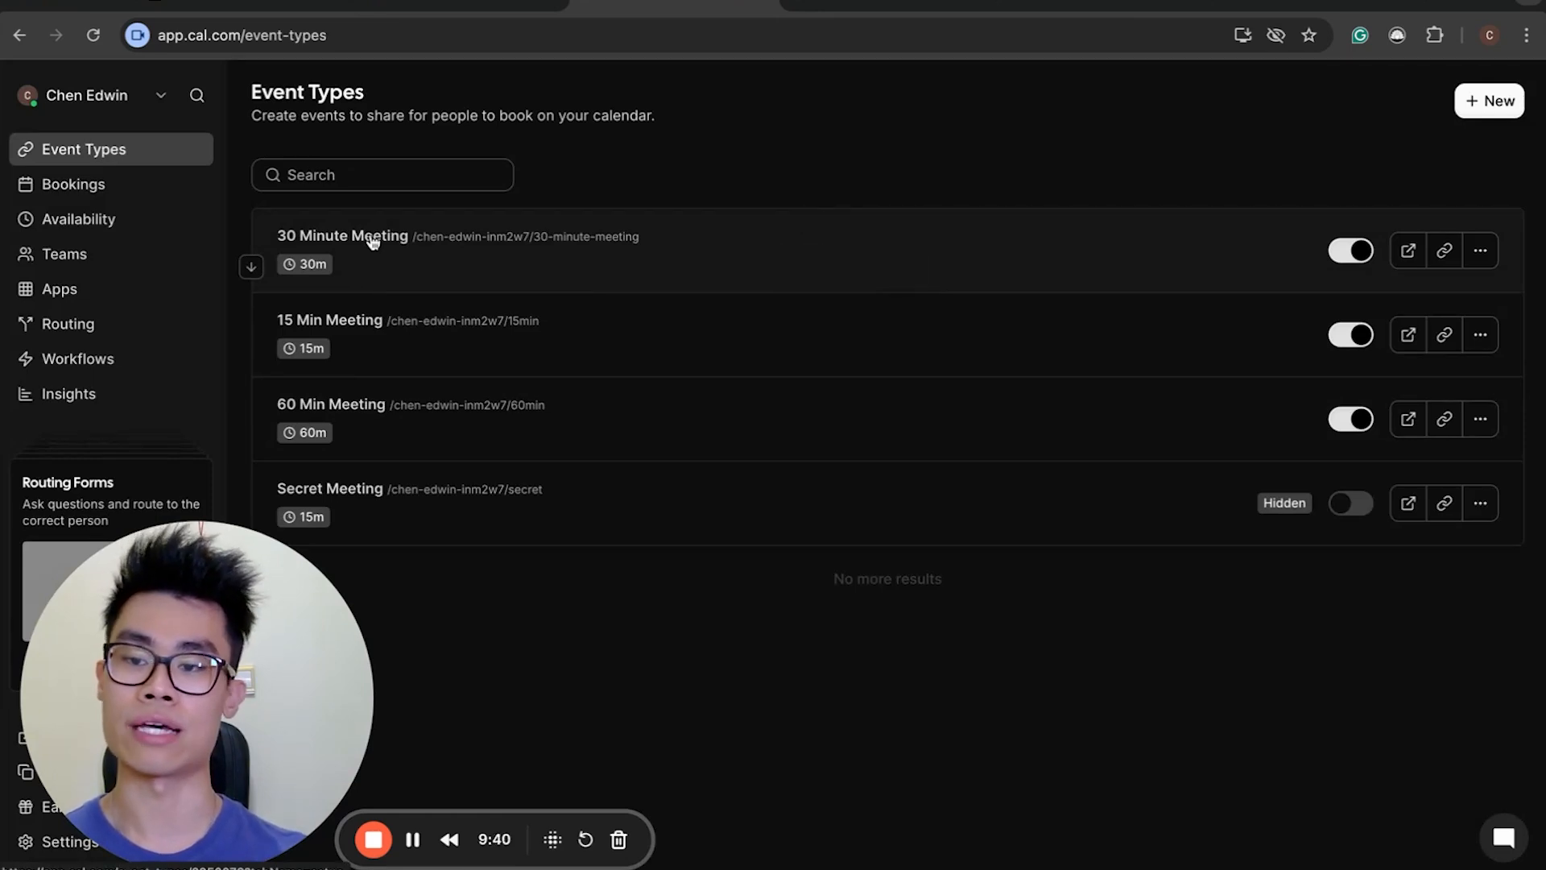
Open the advanced settings of the existing 30 Minute Meeting event type and view its booking questions.
{"action": "left_click", "coordinate": [901, 265]}
{"action": "scroll", "coordinate": [837, 516], "scroll_direction": "down", "scroll_amount": 2}
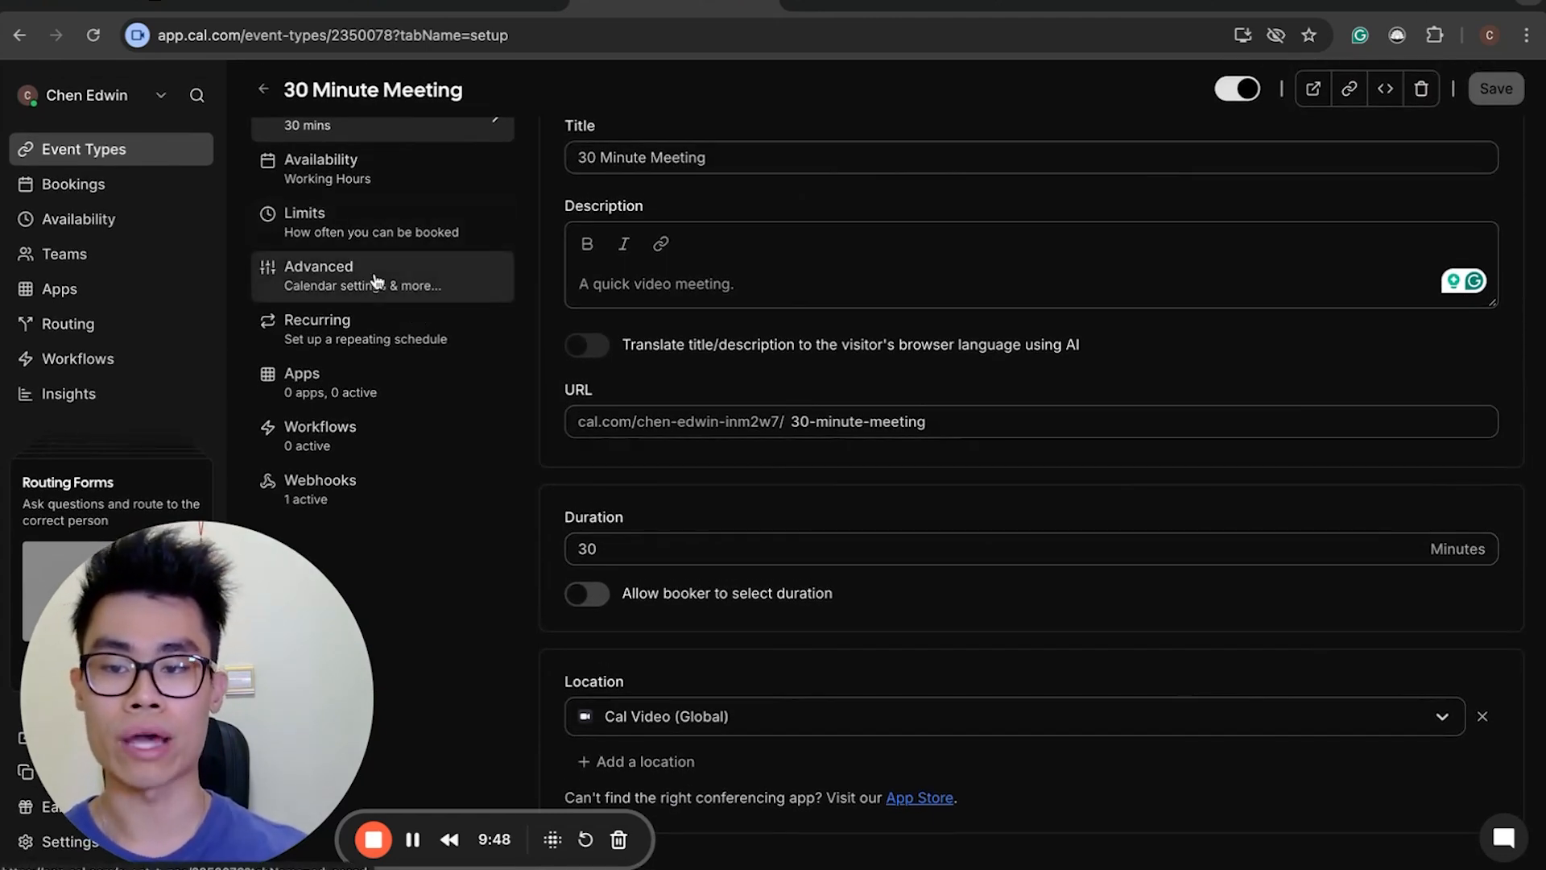
{"action": "left_click", "coordinate": [374, 280]}
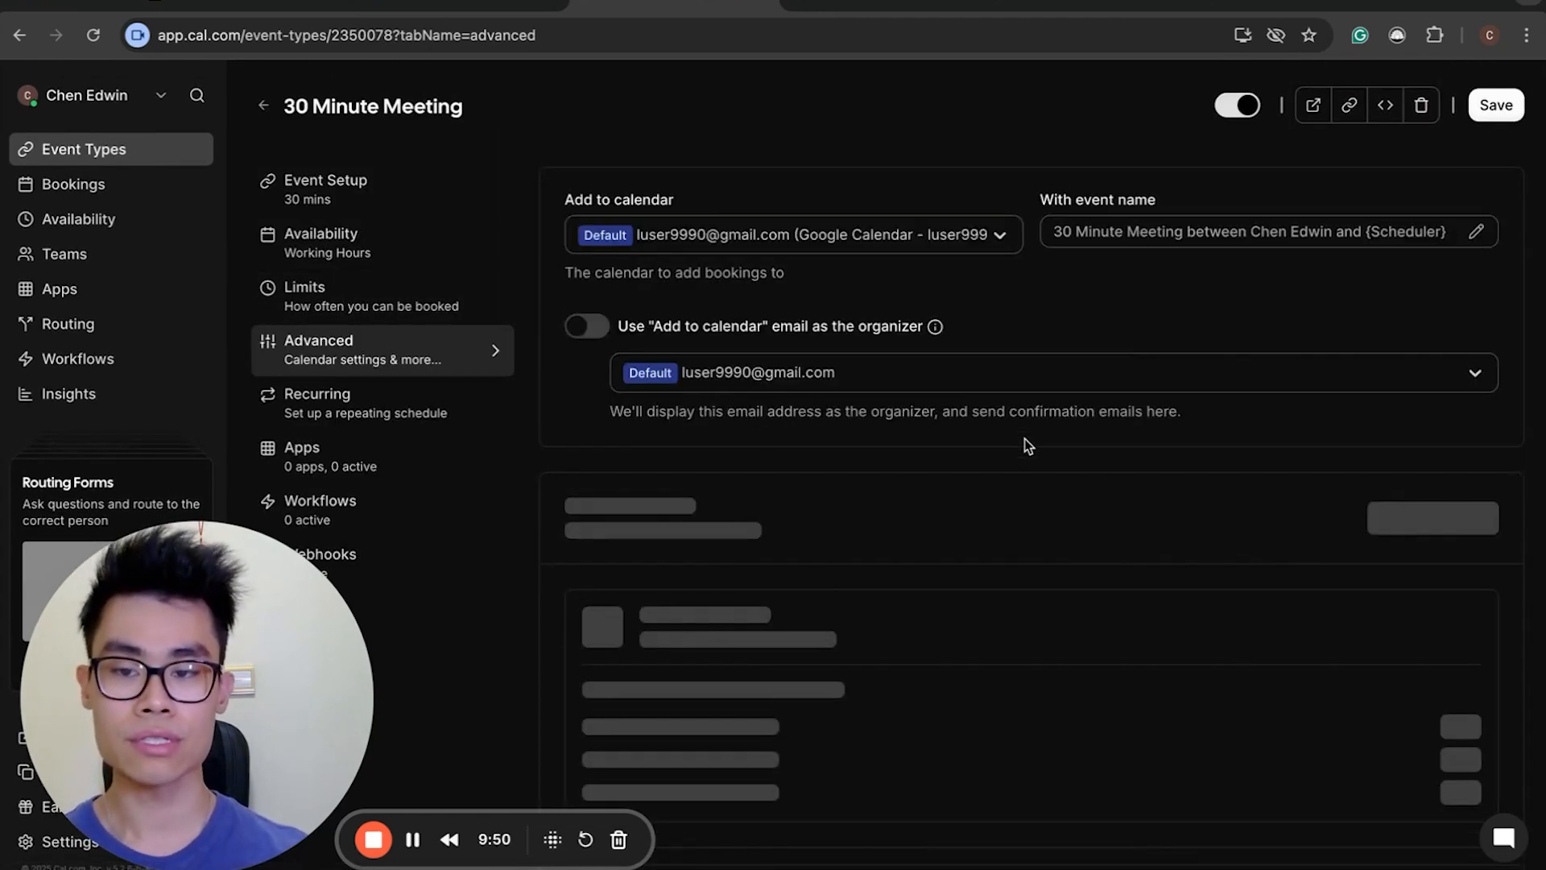
{"action": "scroll", "coordinate": [1035, 665], "scroll_direction": "down", "scroll_amount": 6}
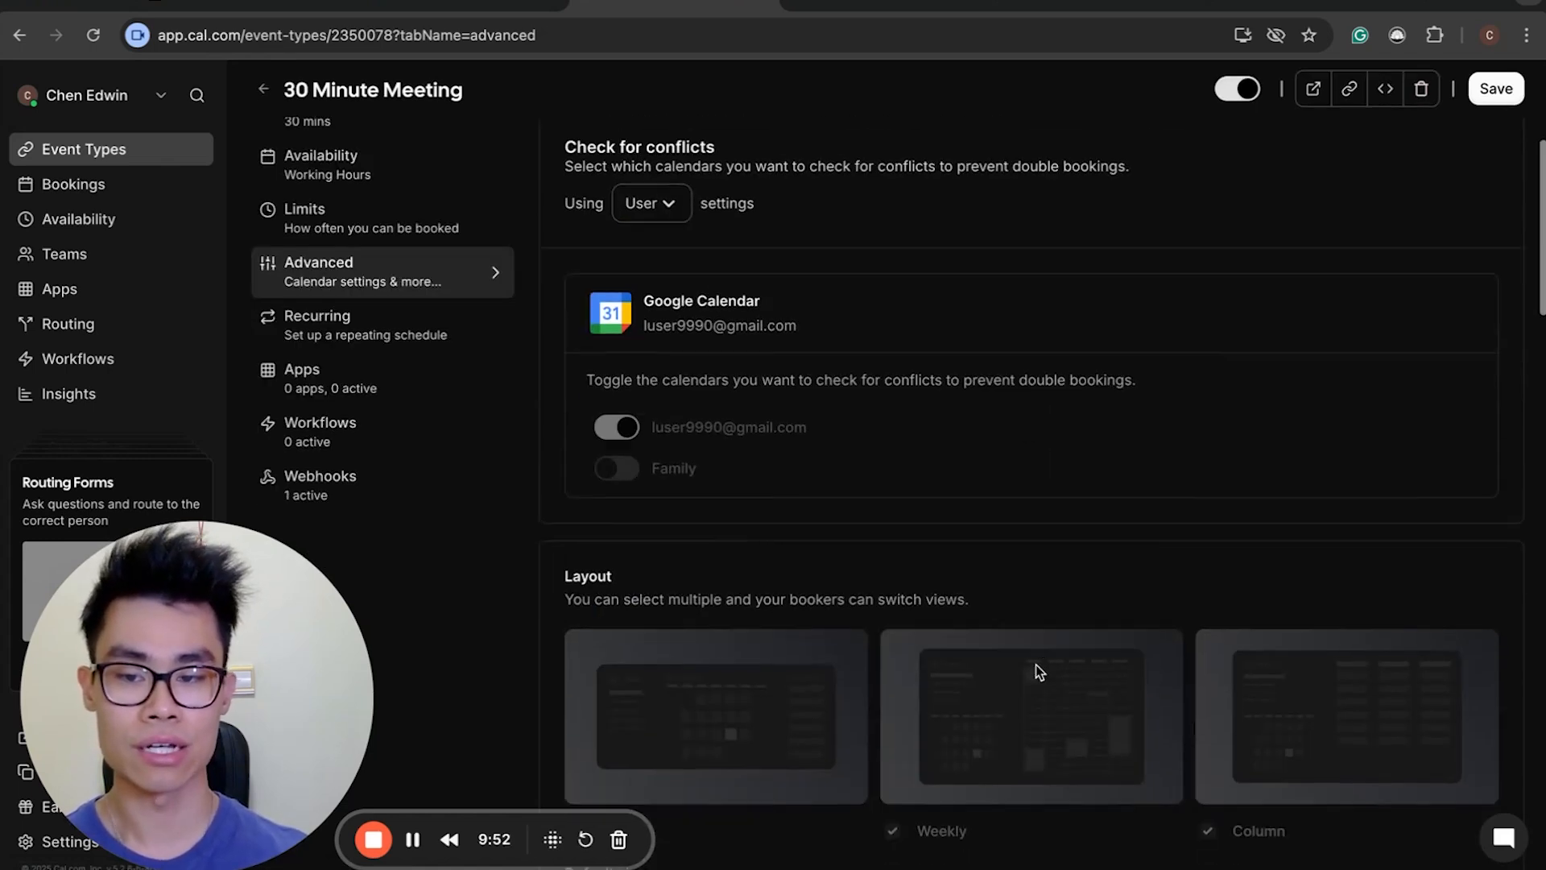
{"action": "scroll", "coordinate": [1036, 665], "scroll_direction": "down", "scroll_amount": 8}
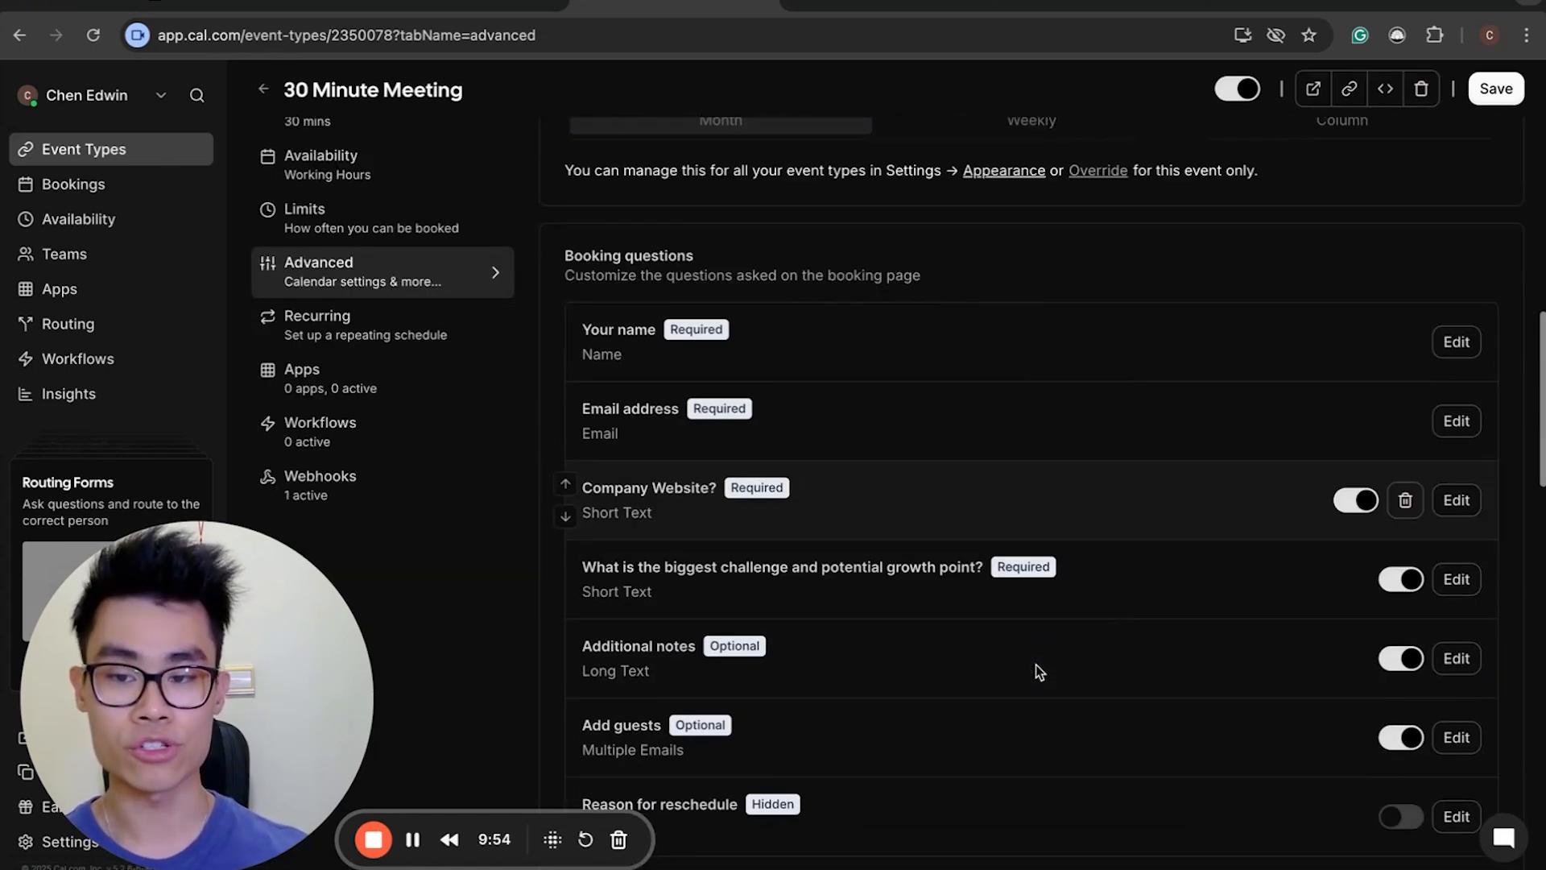
Open the 30 Minute Meeting's public booking page in a new tab and choose the 11:30 slot on Monday, April 28.
{"action": "left_click", "coordinate": [842, 16]}
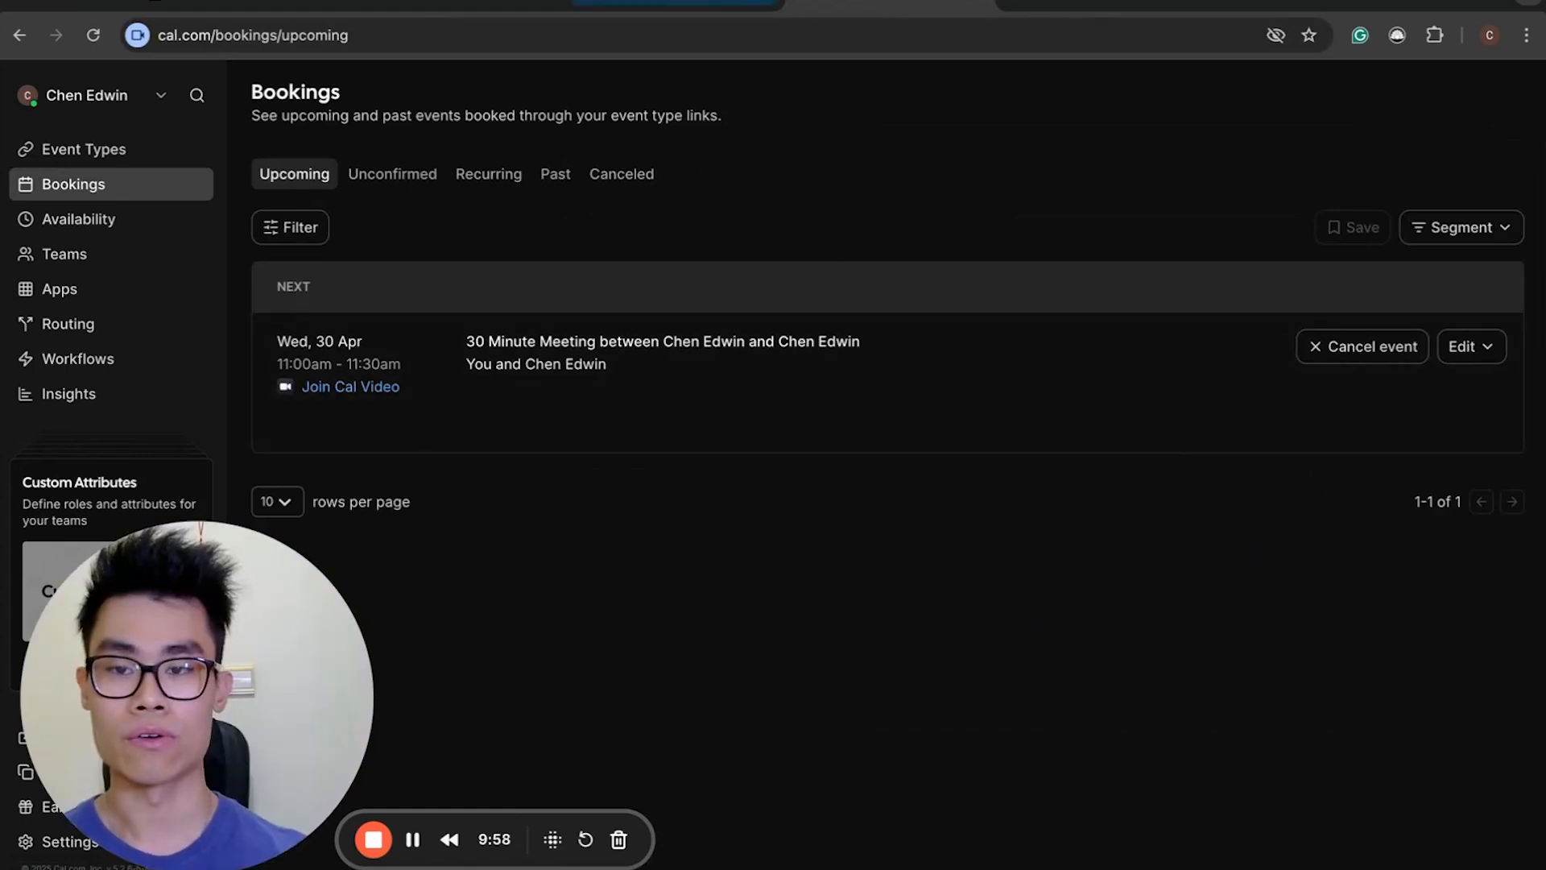
{"action": "left_click", "coordinate": [703, 4]}
{"action": "right_click", "coordinate": [1314, 91]}
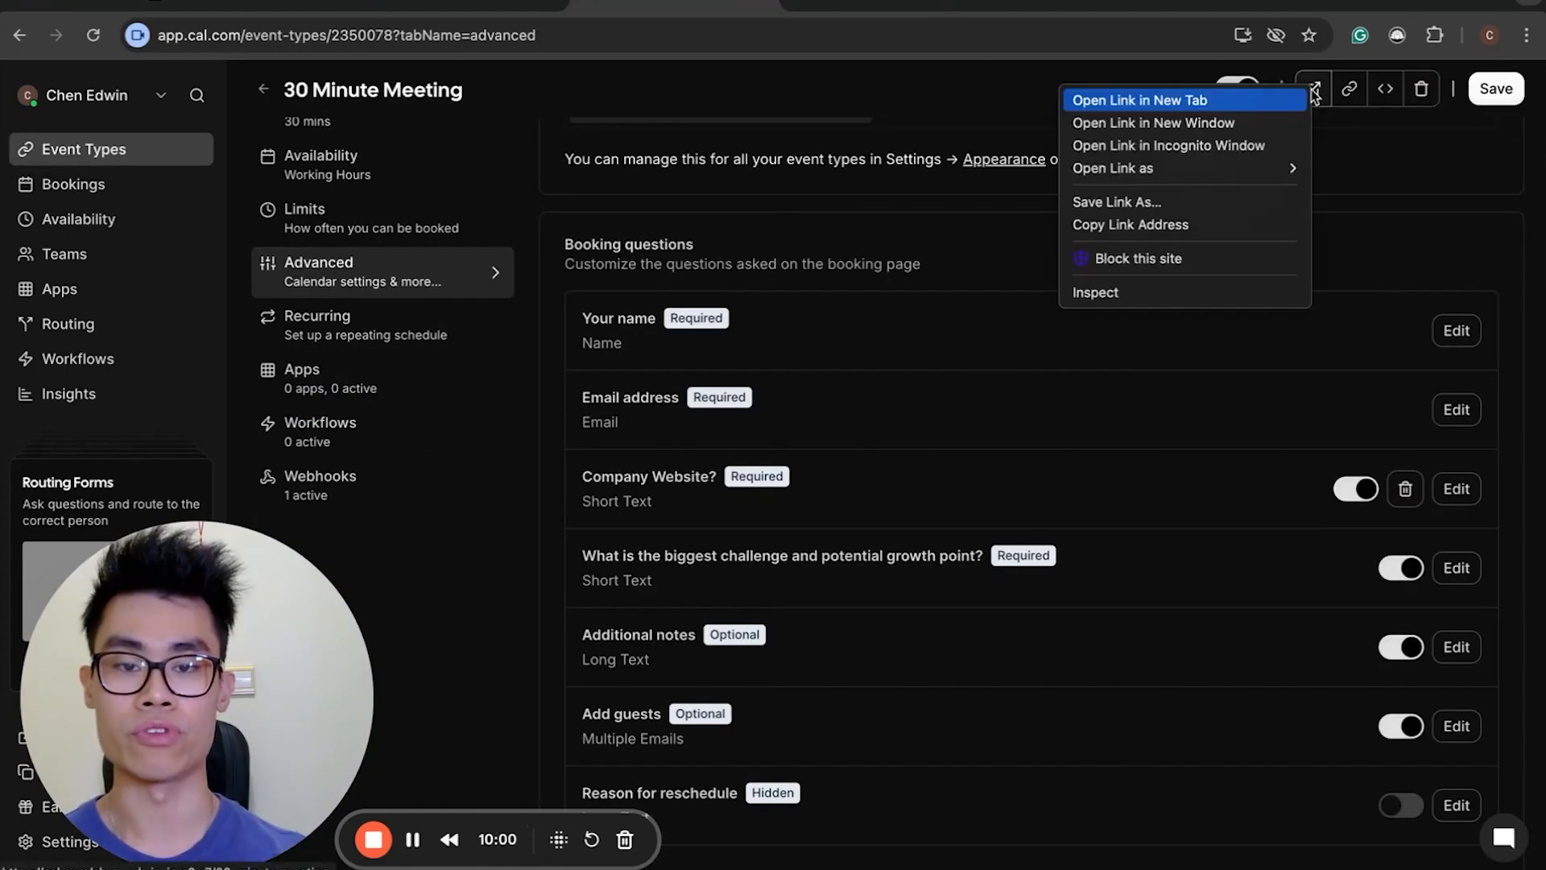
{"action": "left_click", "coordinate": [1288, 100]}
{"action": "left_click", "coordinate": [781, 4]}
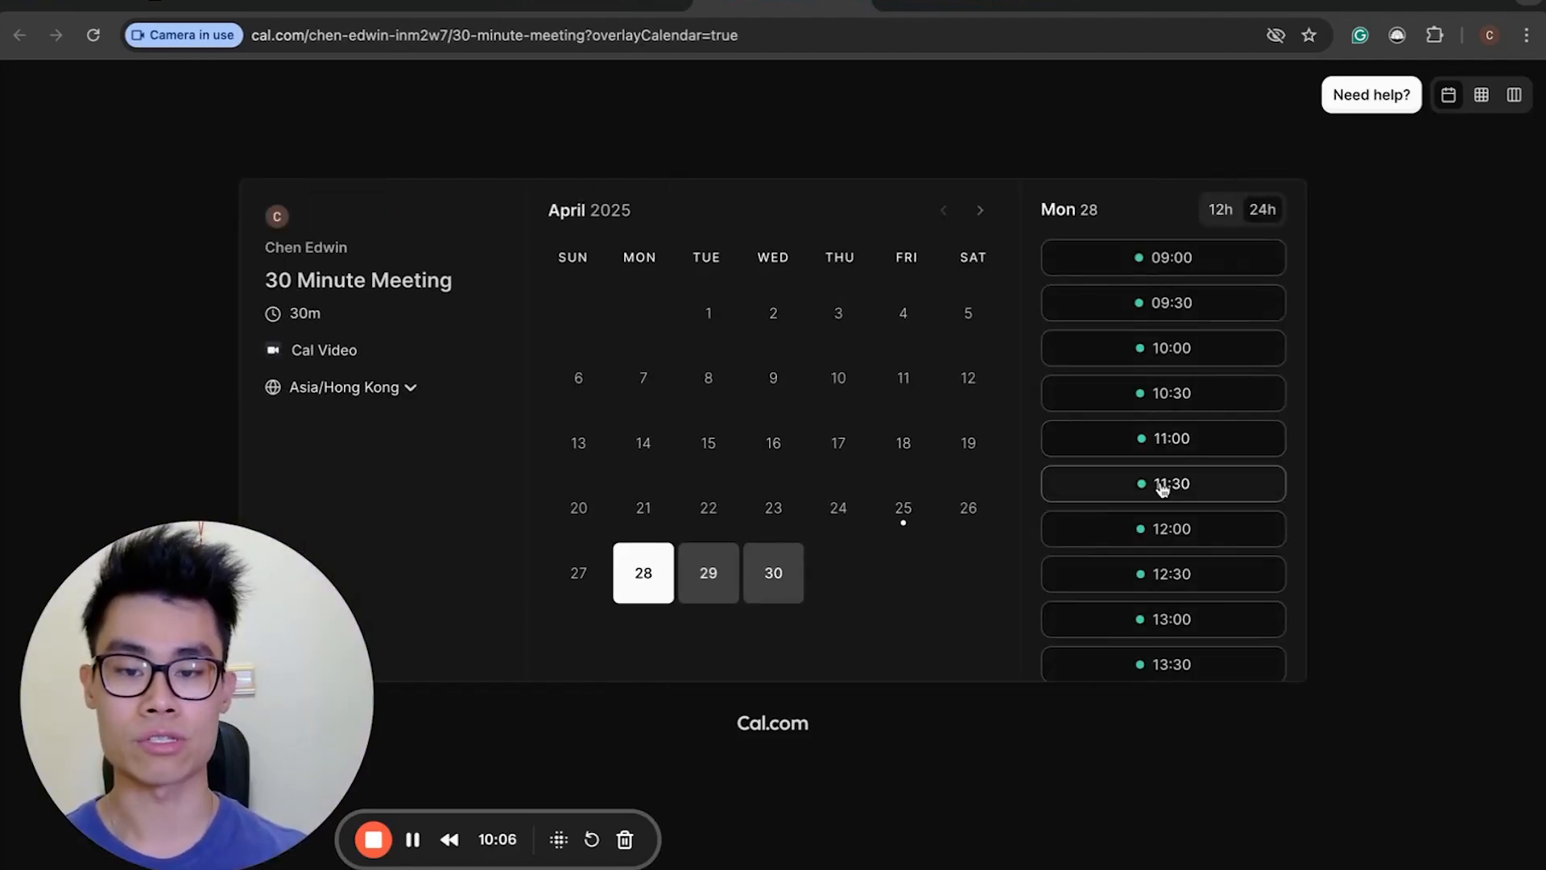
{"action": "left_click", "coordinate": [1235, 479]}
Examine the booking form's name, email, company website, biggest challenge and additional notes fields without submitting it.
{"action": "left_click", "coordinate": [929, 357]}
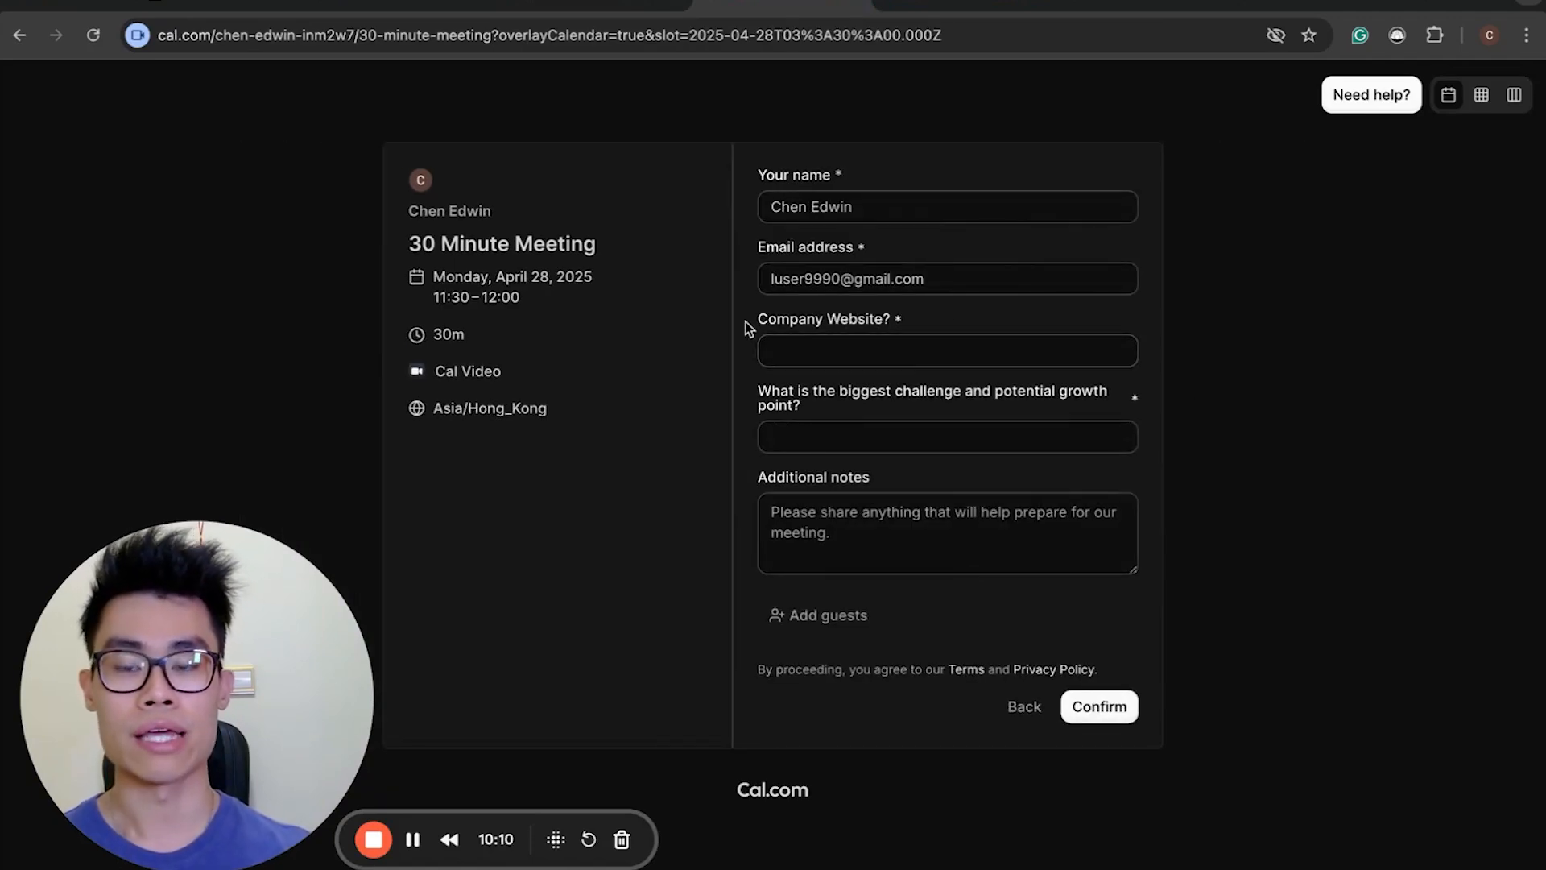
{"action": "left_click", "coordinate": [935, 205]}
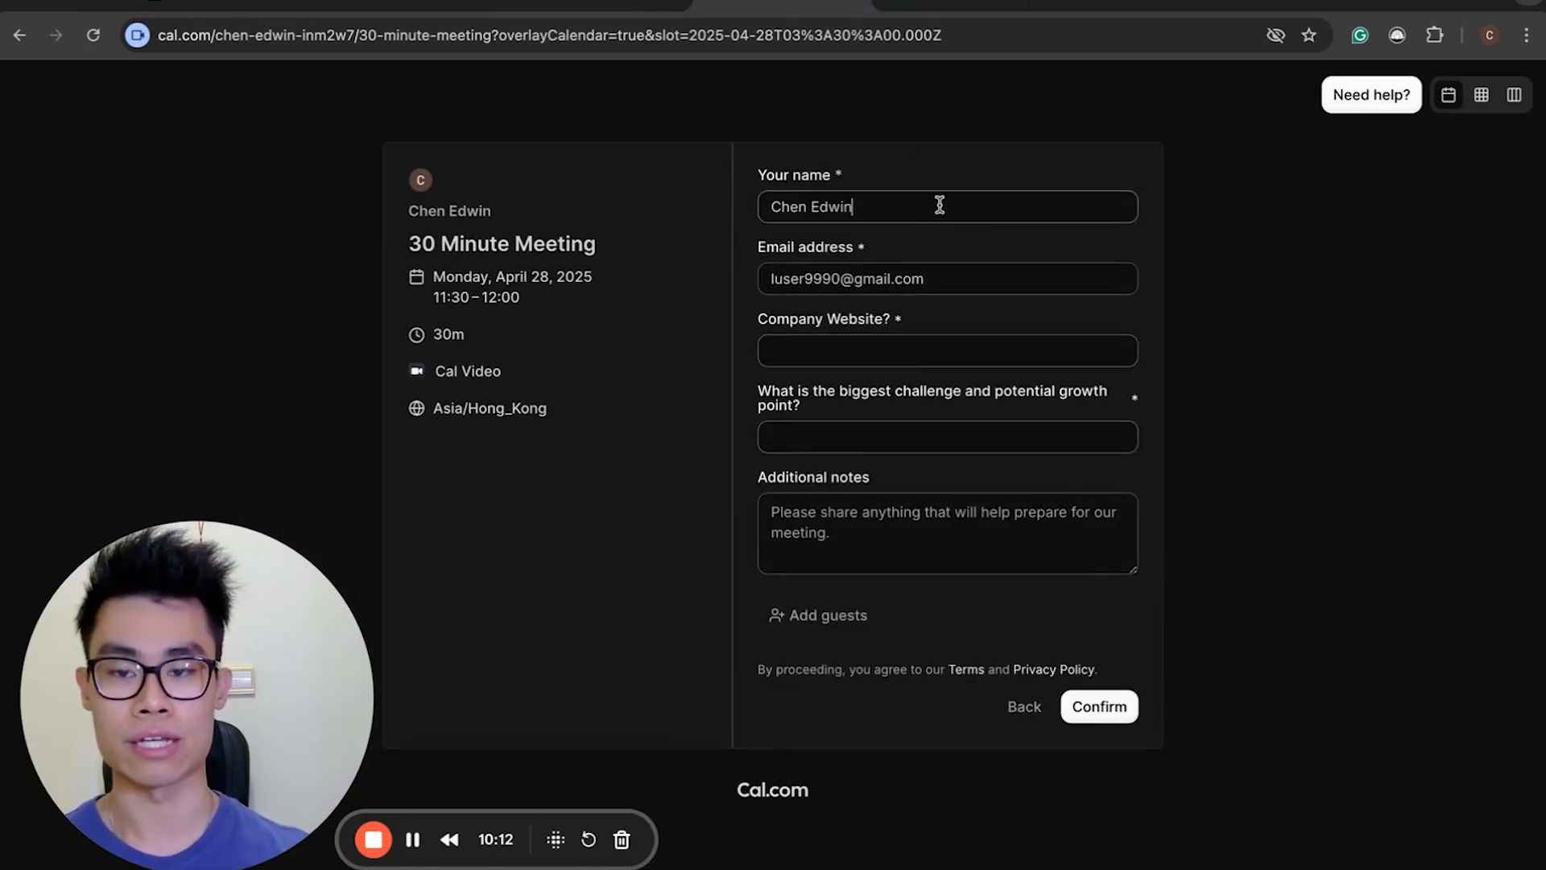
{"action": "left_click", "coordinate": [1004, 272]}
{"action": "left_click", "coordinate": [814, 330]}
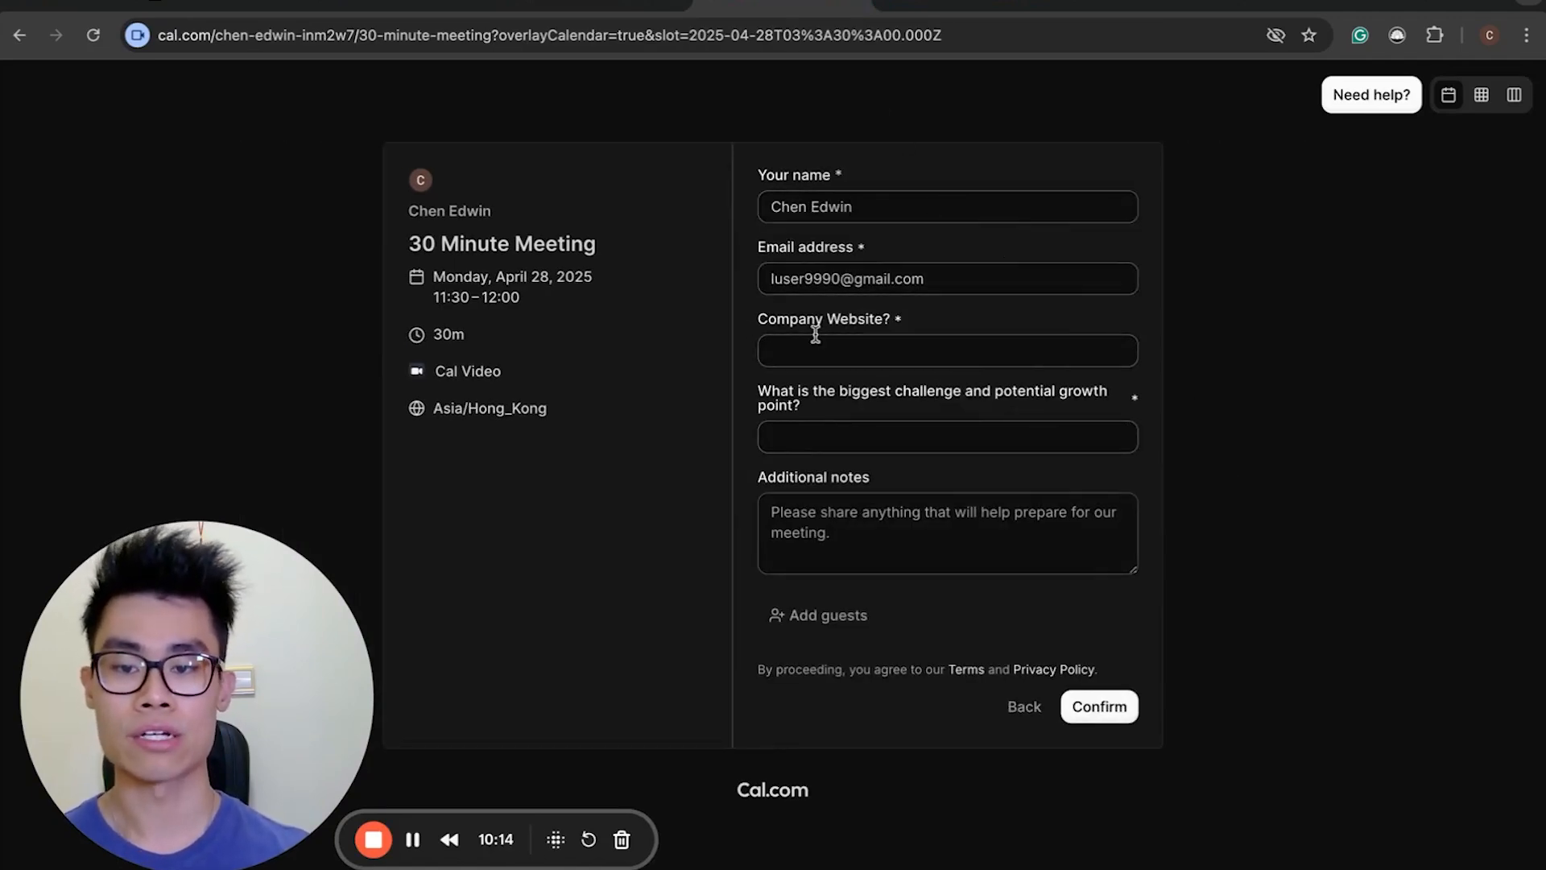
{"action": "left_click_drag", "start_coordinate": [779, 392], "coordinate": [848, 395]}
{"action": "left_click_drag", "start_coordinate": [765, 477], "coordinate": [858, 475]}
{"action": "left_click", "coordinate": [857, 473]}
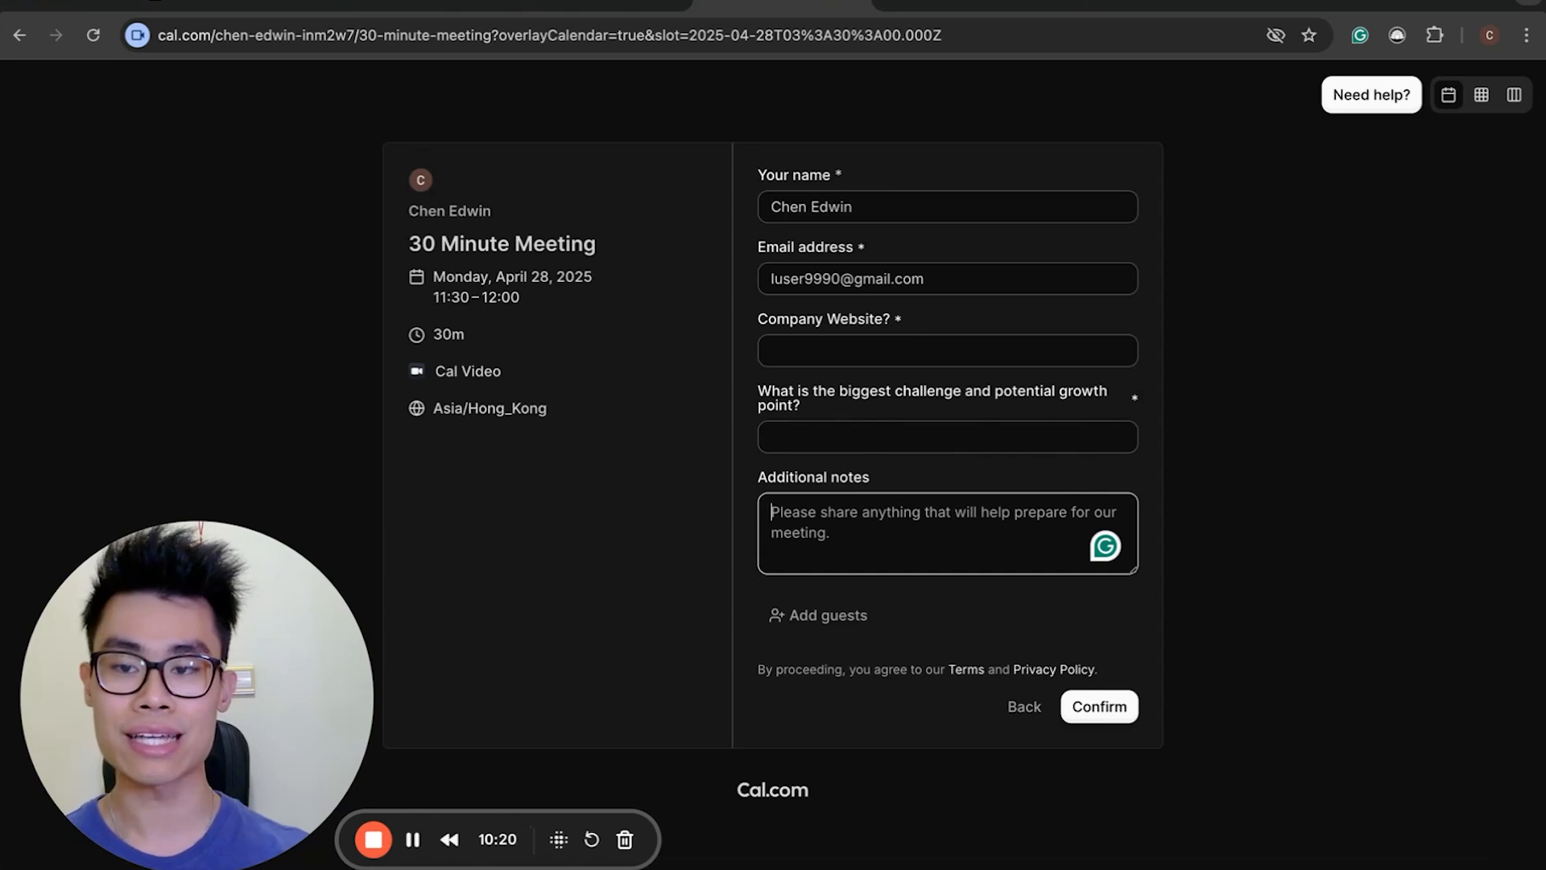
Return to the event type's advanced settings and review the full list of booking questions.
{"action": "left_click", "coordinate": [576, 4]}
{"action": "scroll", "coordinate": [1004, 440], "scroll_direction": "up", "scroll_amount": 1}
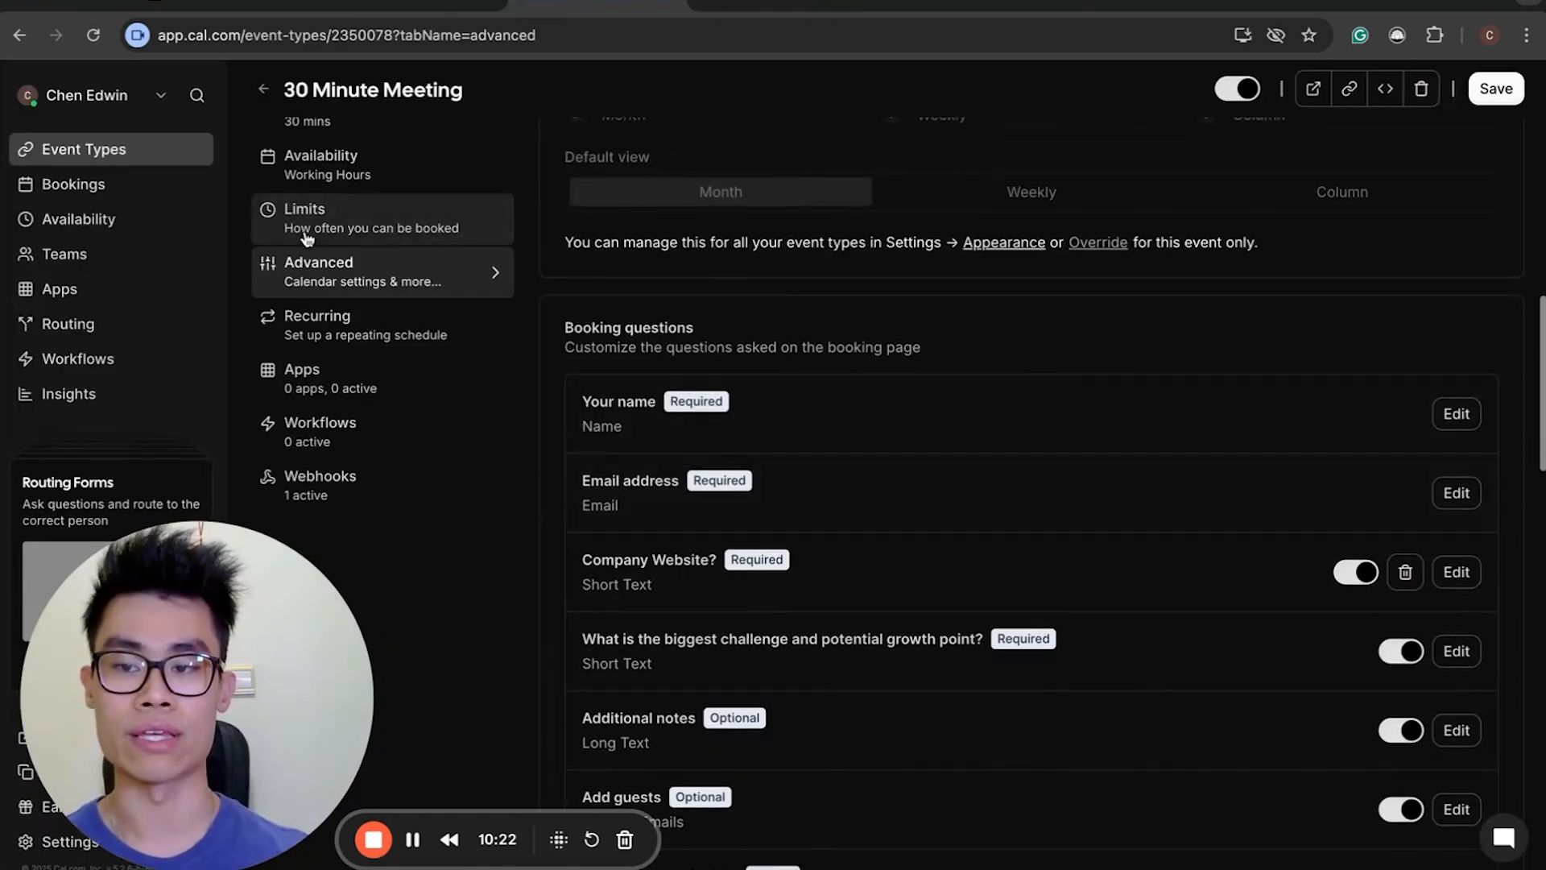
{"action": "scroll", "coordinate": [837, 319], "scroll_direction": "up", "scroll_amount": 1}
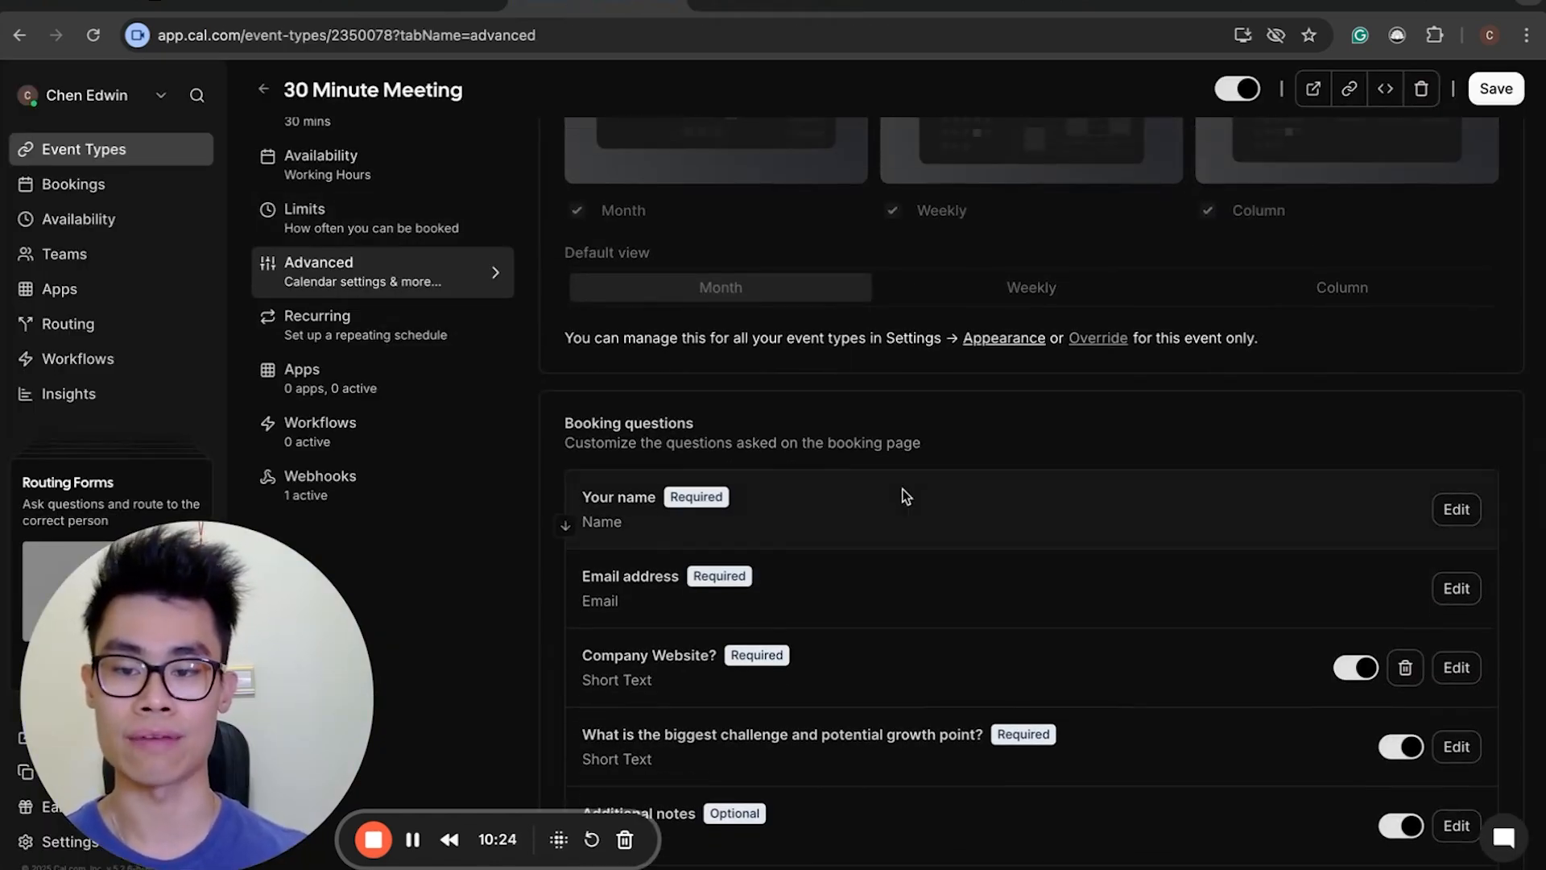
{"action": "scroll", "coordinate": [906, 495], "scroll_direction": "down", "scroll_amount": 2}
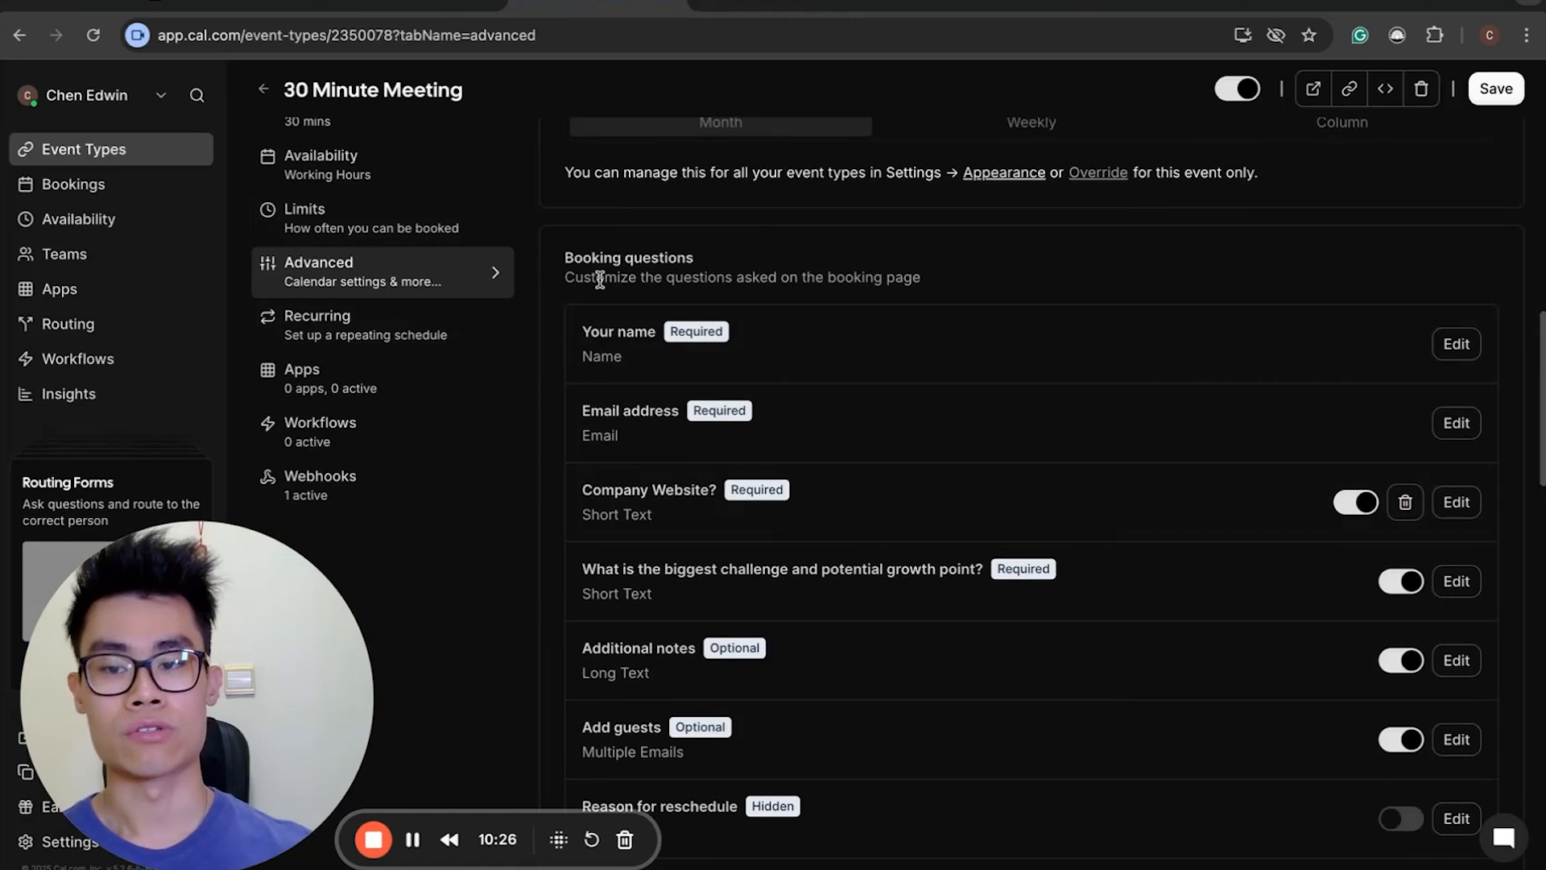
{"action": "scroll", "coordinate": [856, 480], "scroll_direction": "down", "scroll_amount": 5}
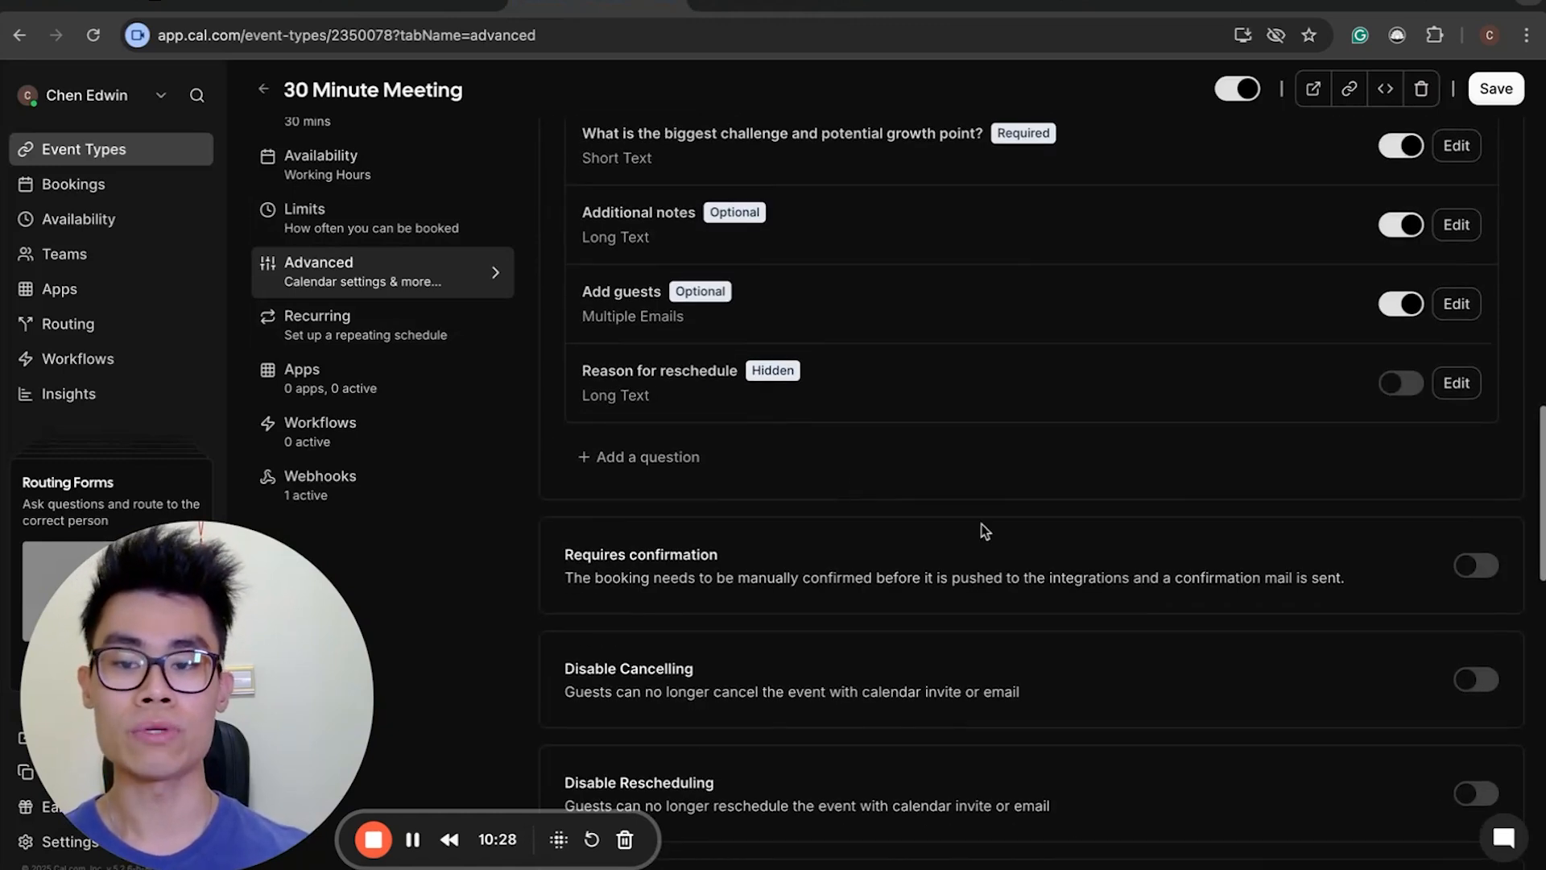
{"action": "scroll", "coordinate": [953, 535], "scroll_direction": "up", "scroll_amount": 2}
Draft a new Short Text booking question labelled "What is the biggest challenge of the company" and cancel it without adding.
{"action": "left_click", "coordinate": [664, 638]}
{"action": "left_click", "coordinate": [759, 388]}
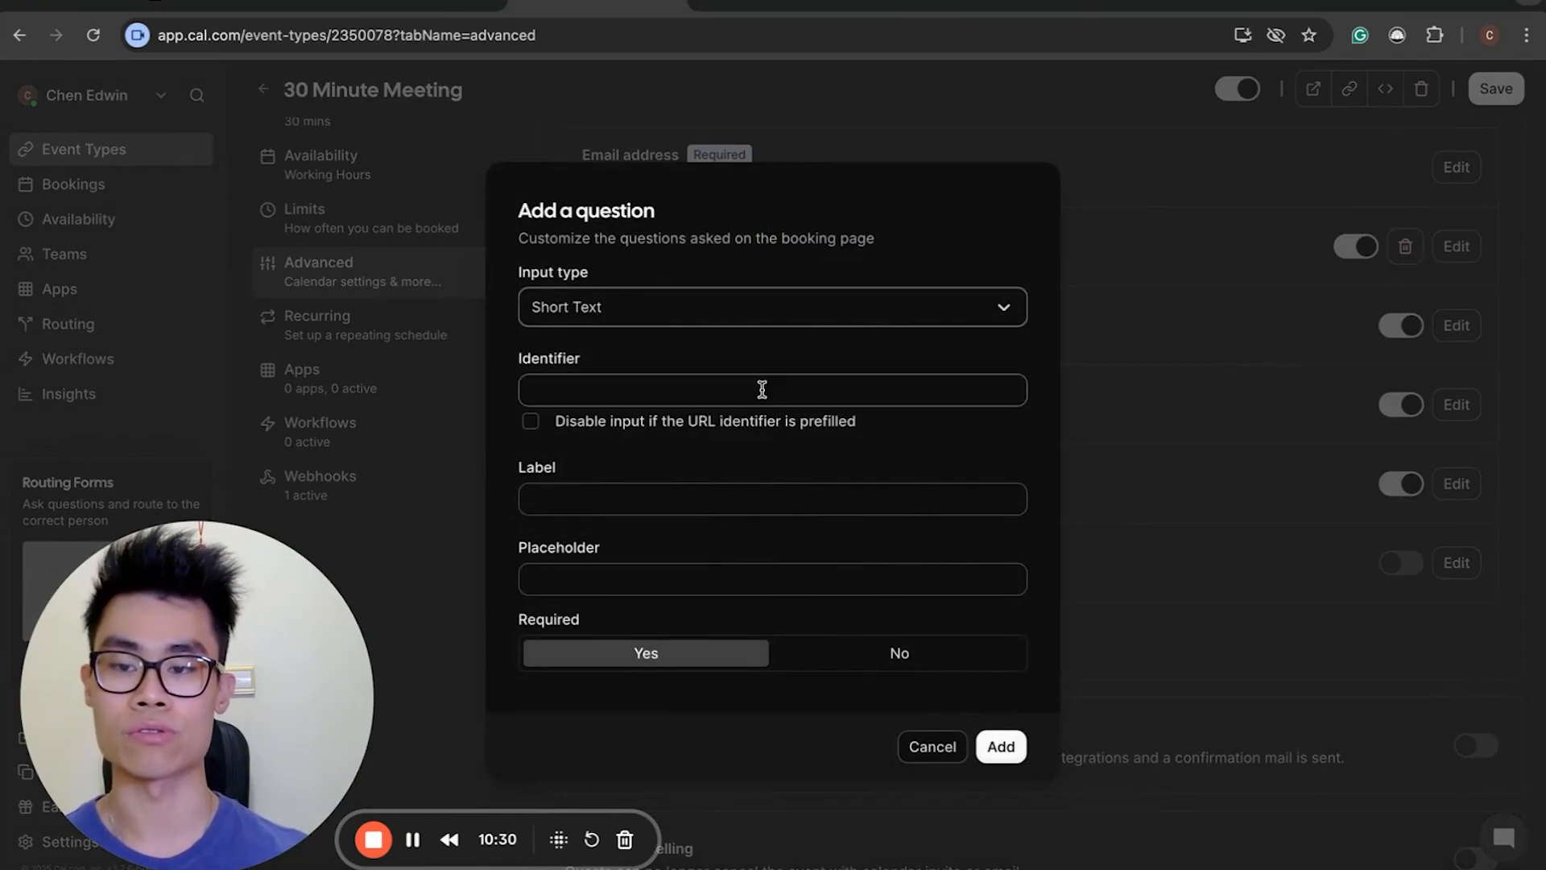
{"action": "left_click", "coordinate": [728, 393]}
{"action": "left_click", "coordinate": [571, 497]}
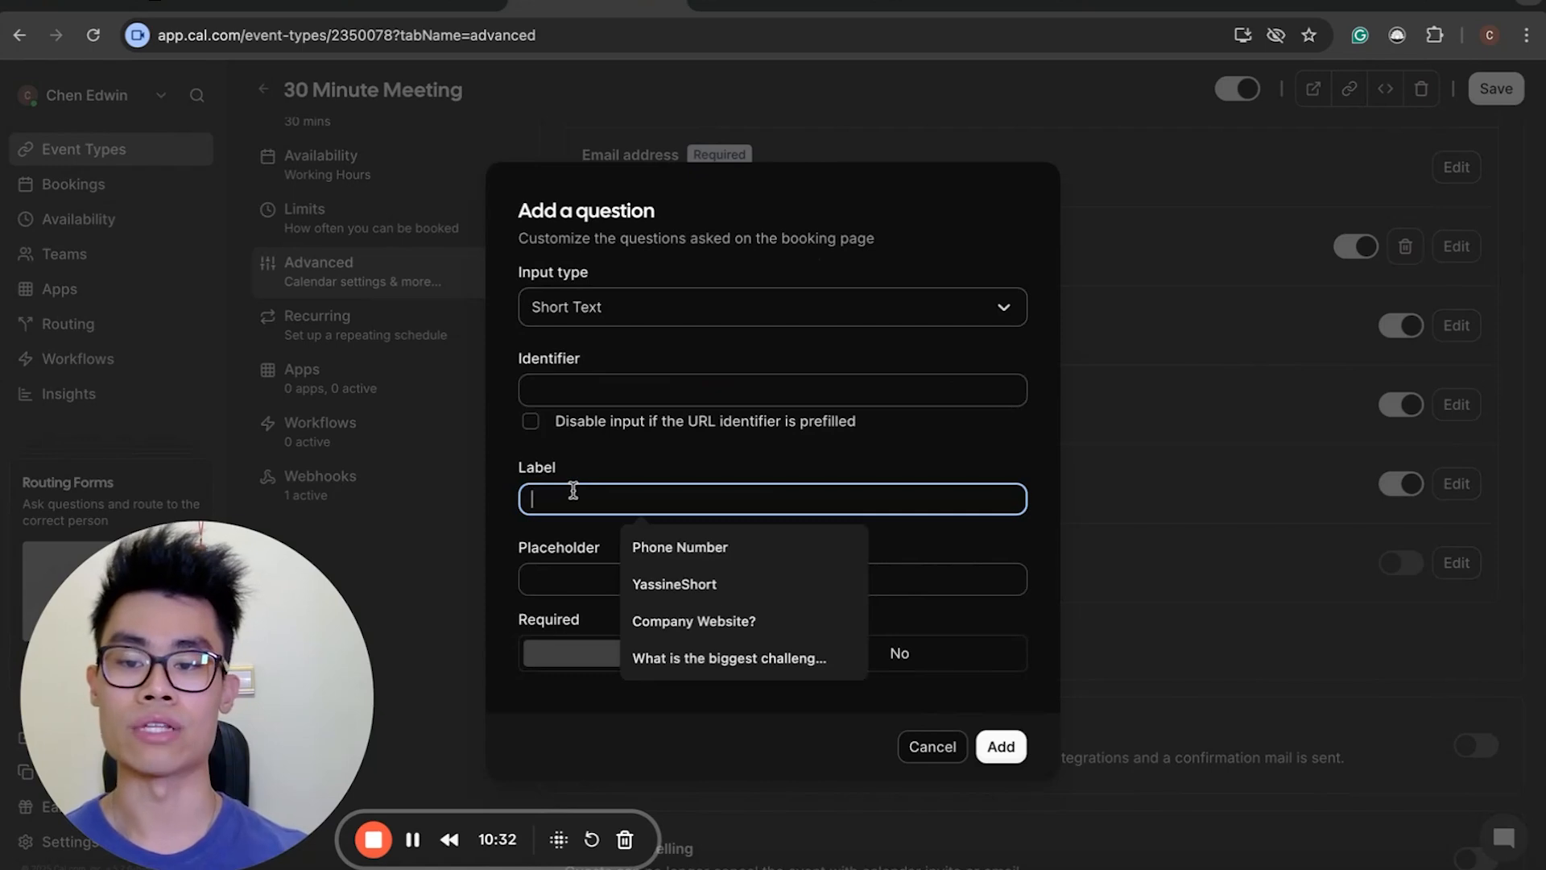
{"action": "type", "text": "W"}
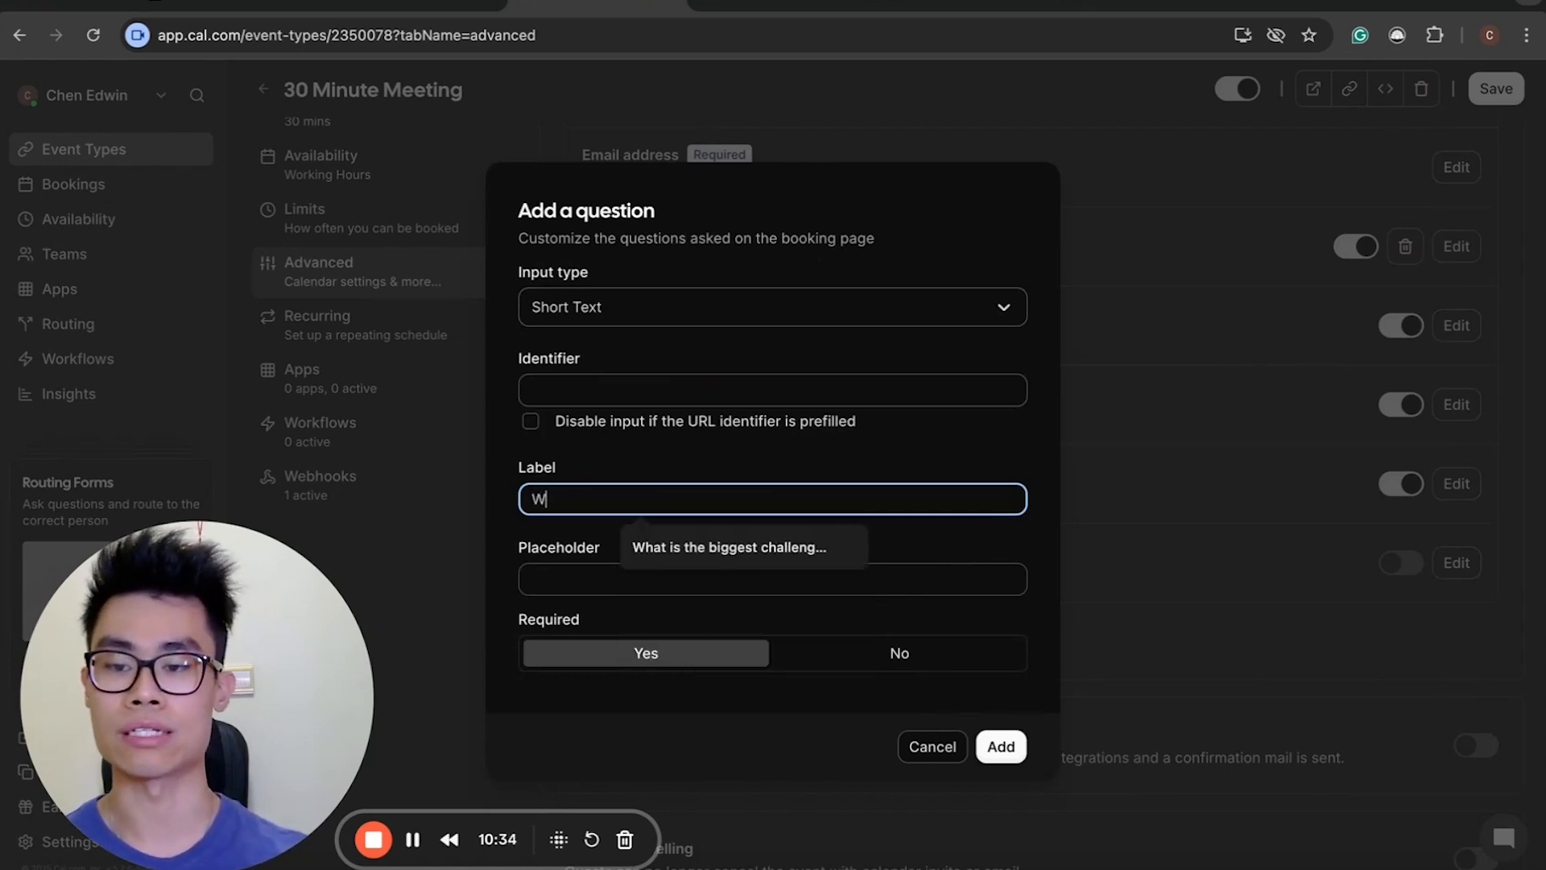
{"action": "type", "text": "H"}
{"action": "key", "text": "BackSpace"}
{"action": "key", "text": "BackSpace"}
{"action": "type", "text": "Wh"}
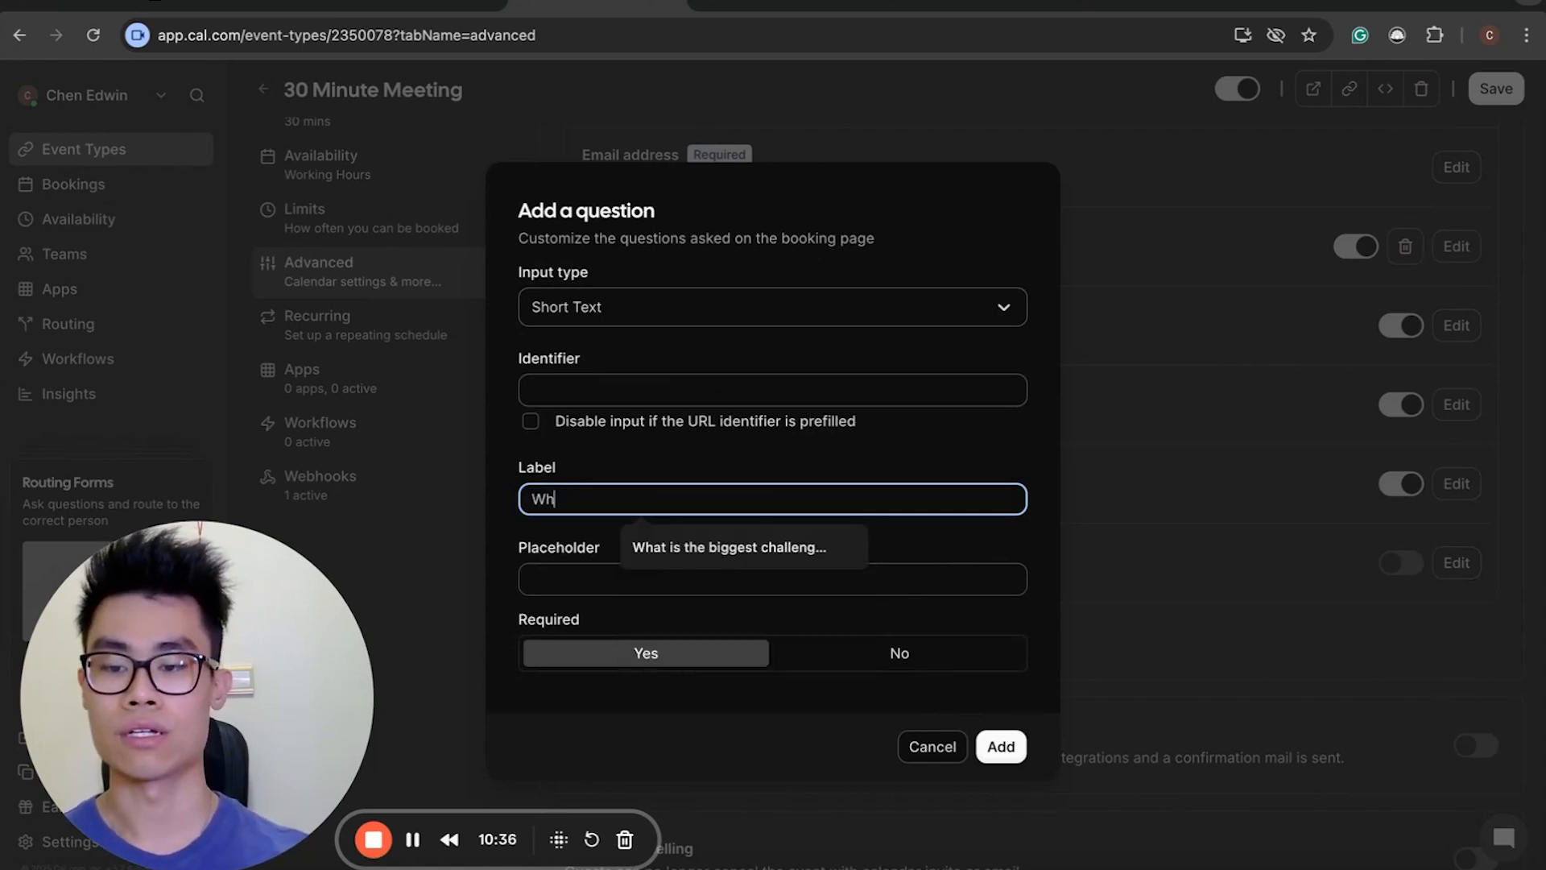
{"action": "type", "text": "at is the yo"}
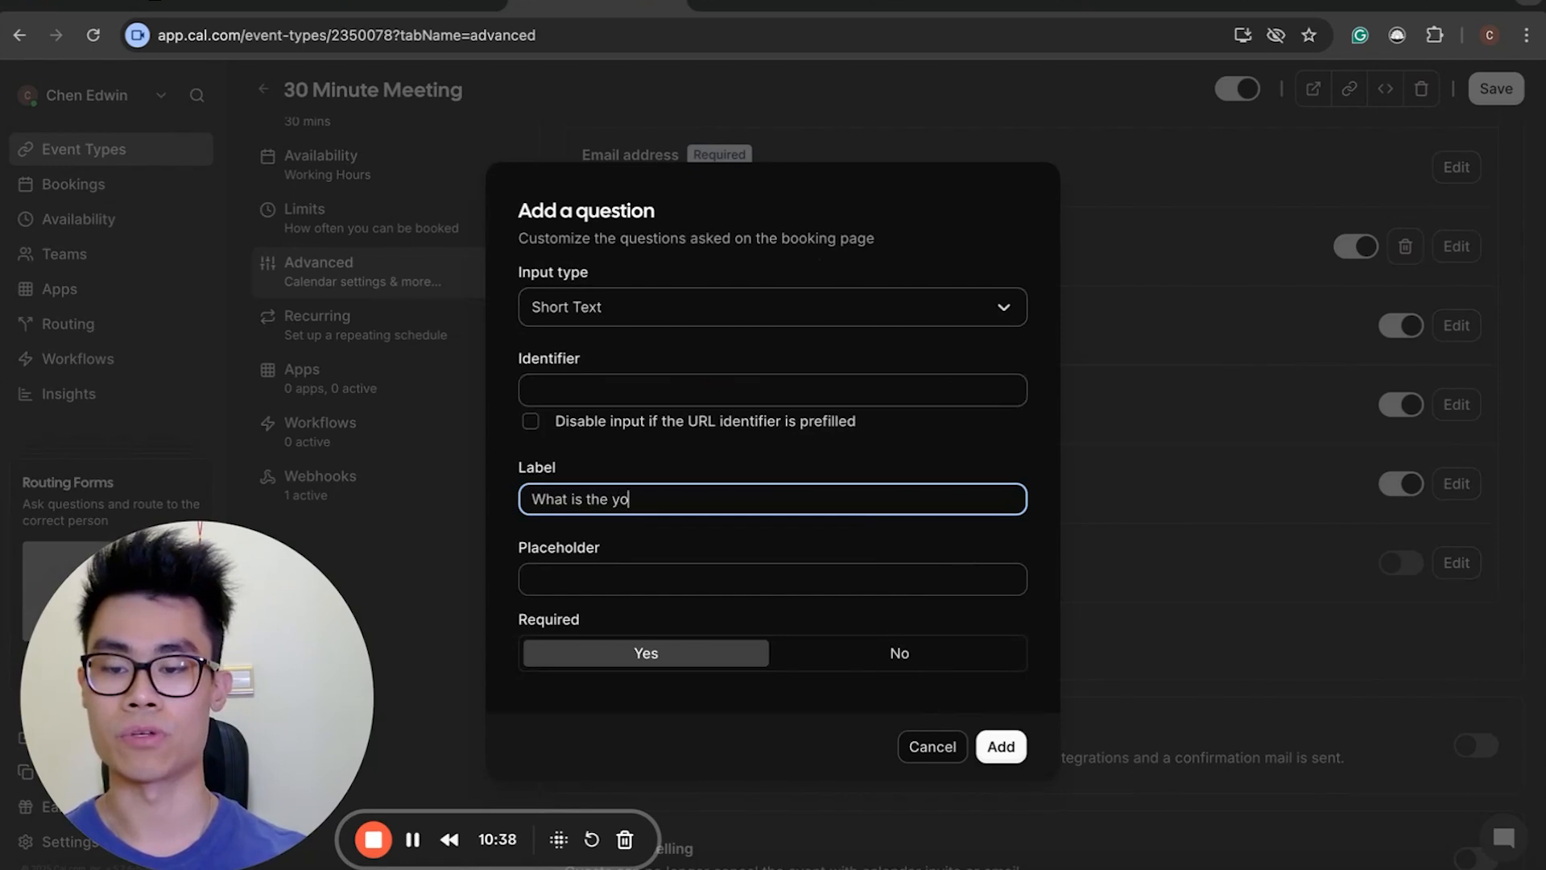
{"action": "key", "text": "BackSpace"}
{"action": "key", "text": "BackSpace"}
{"action": "type", "text": "bigge"}
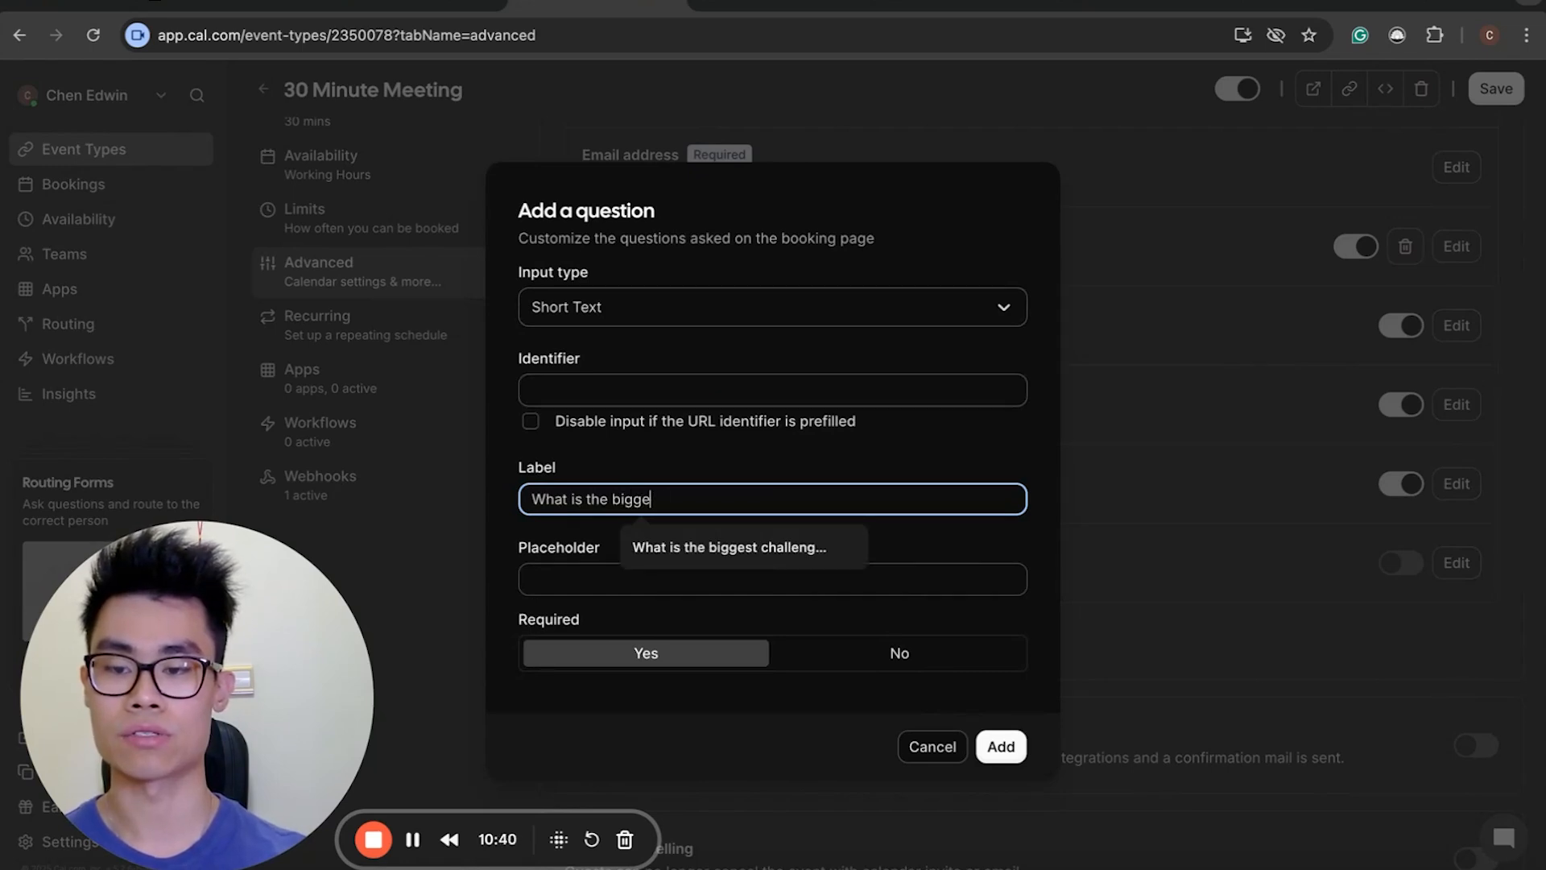
{"action": "type", "text": "st challenge of the company"}
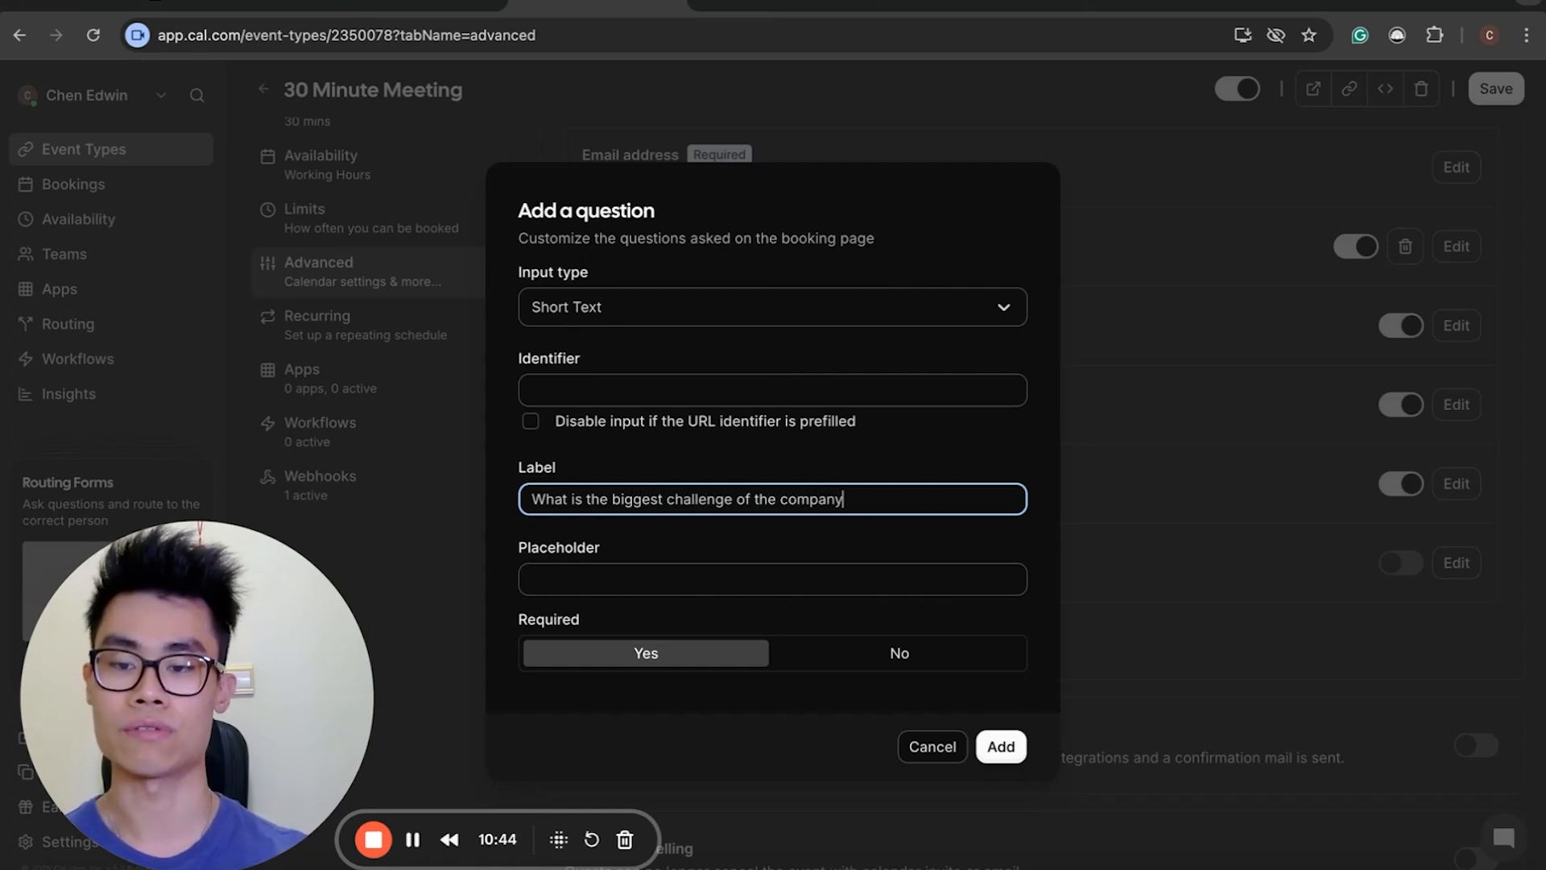
{"action": "left_click", "coordinate": [934, 746]}
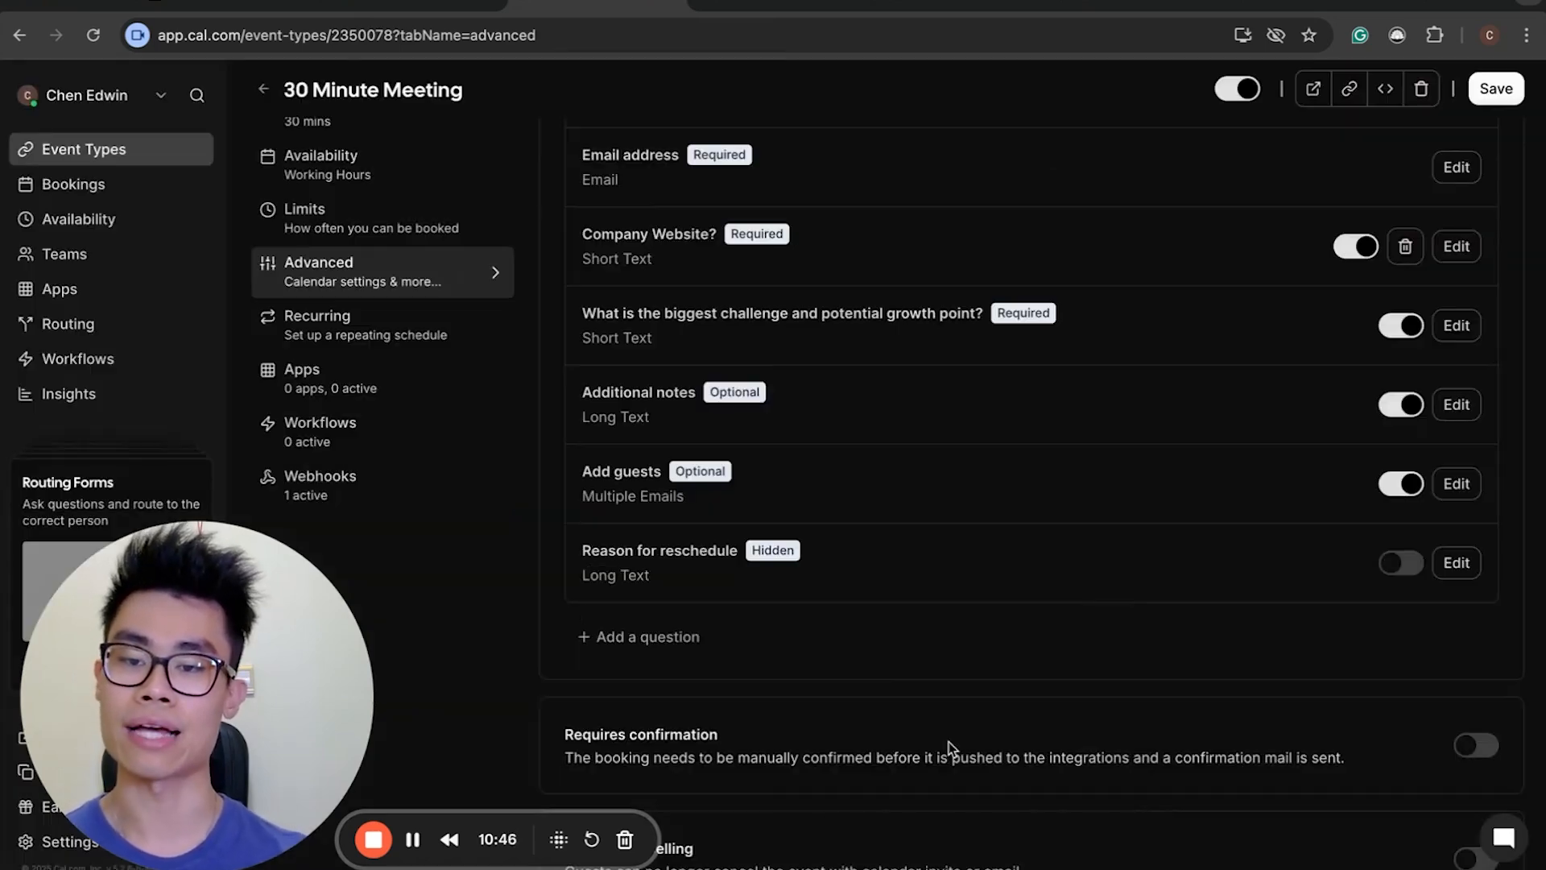
{"action": "scroll", "coordinate": [948, 742], "scroll_direction": "up", "scroll_amount": 3}
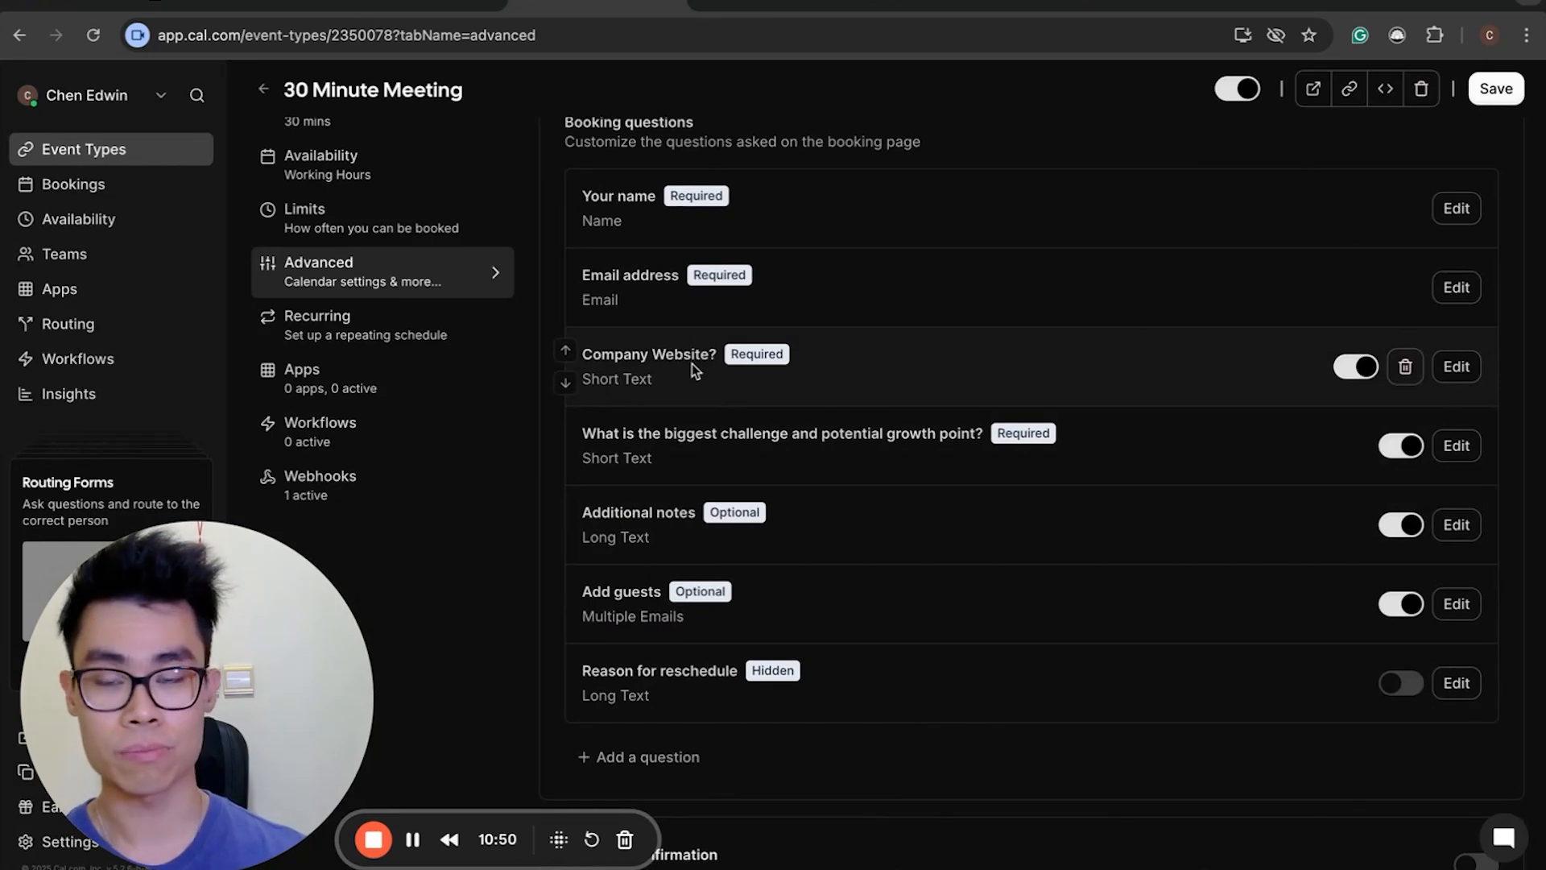
{"action": "scroll", "coordinate": [693, 364], "scroll_direction": "up", "scroll_amount": 2}
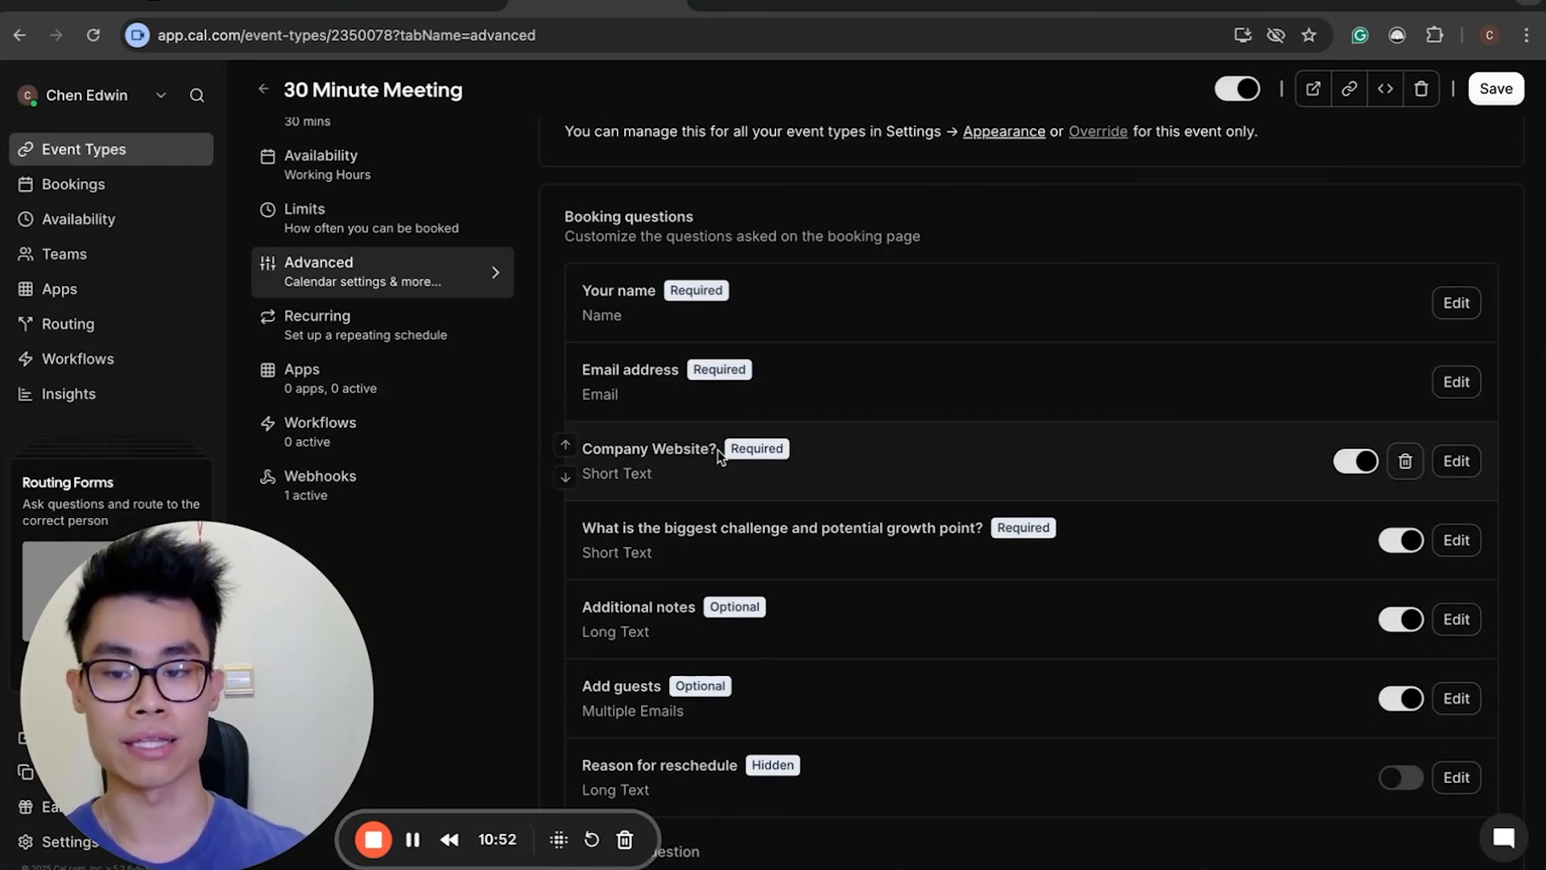
Go back to the 30 Minute Meeting's public booking form and enter apple.com as the company website.
{"action": "scroll", "coordinate": [719, 455], "scroll_direction": "down", "scroll_amount": 2}
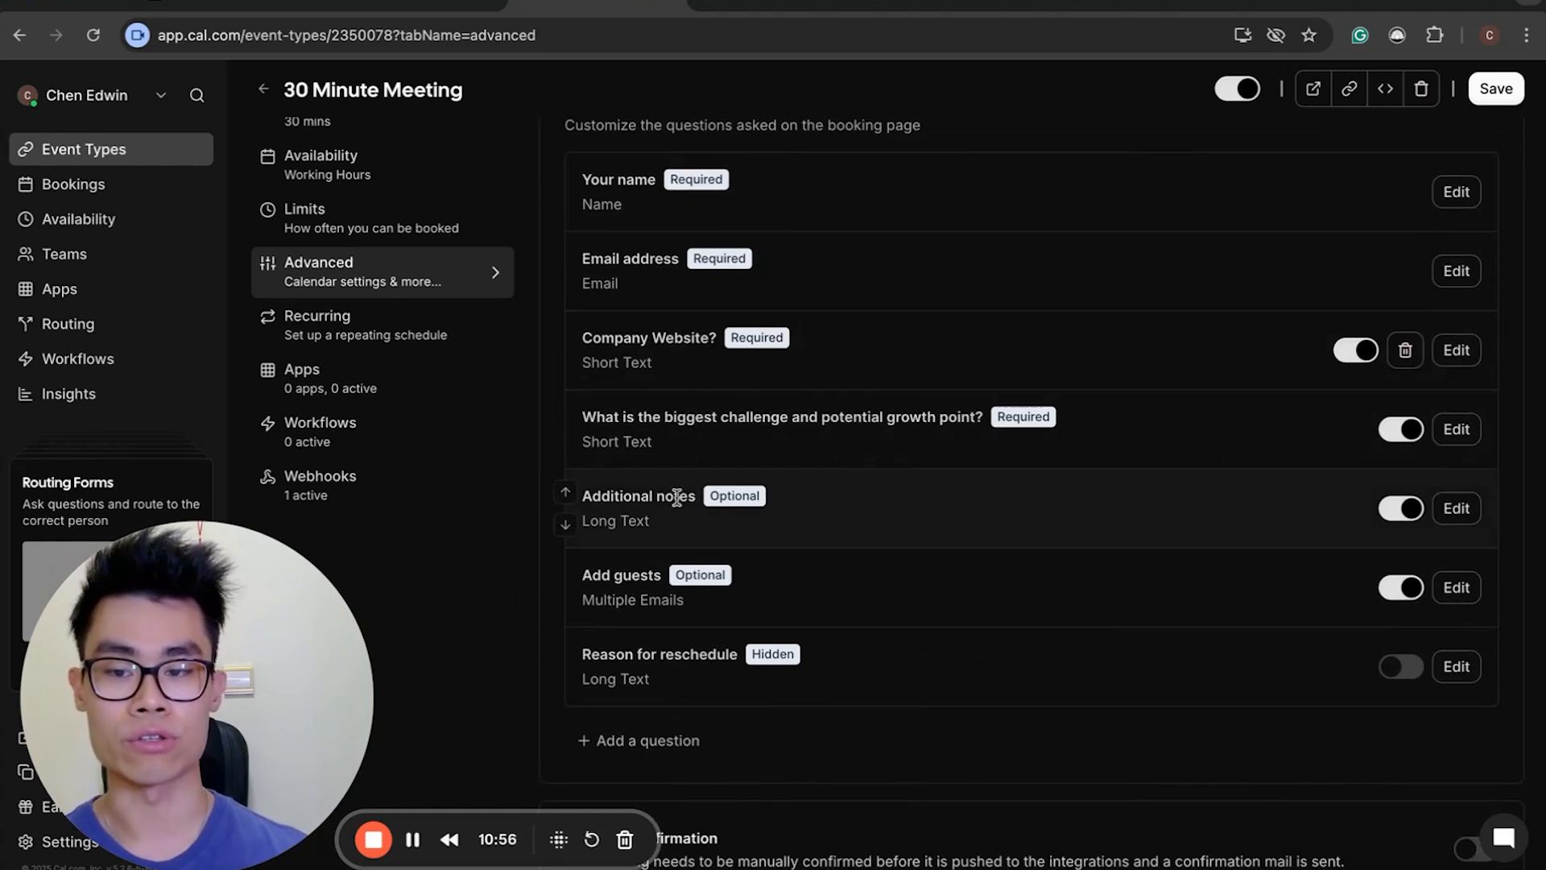
{"action": "scroll", "coordinate": [905, 547], "scroll_direction": "up", "scroll_amount": 2}
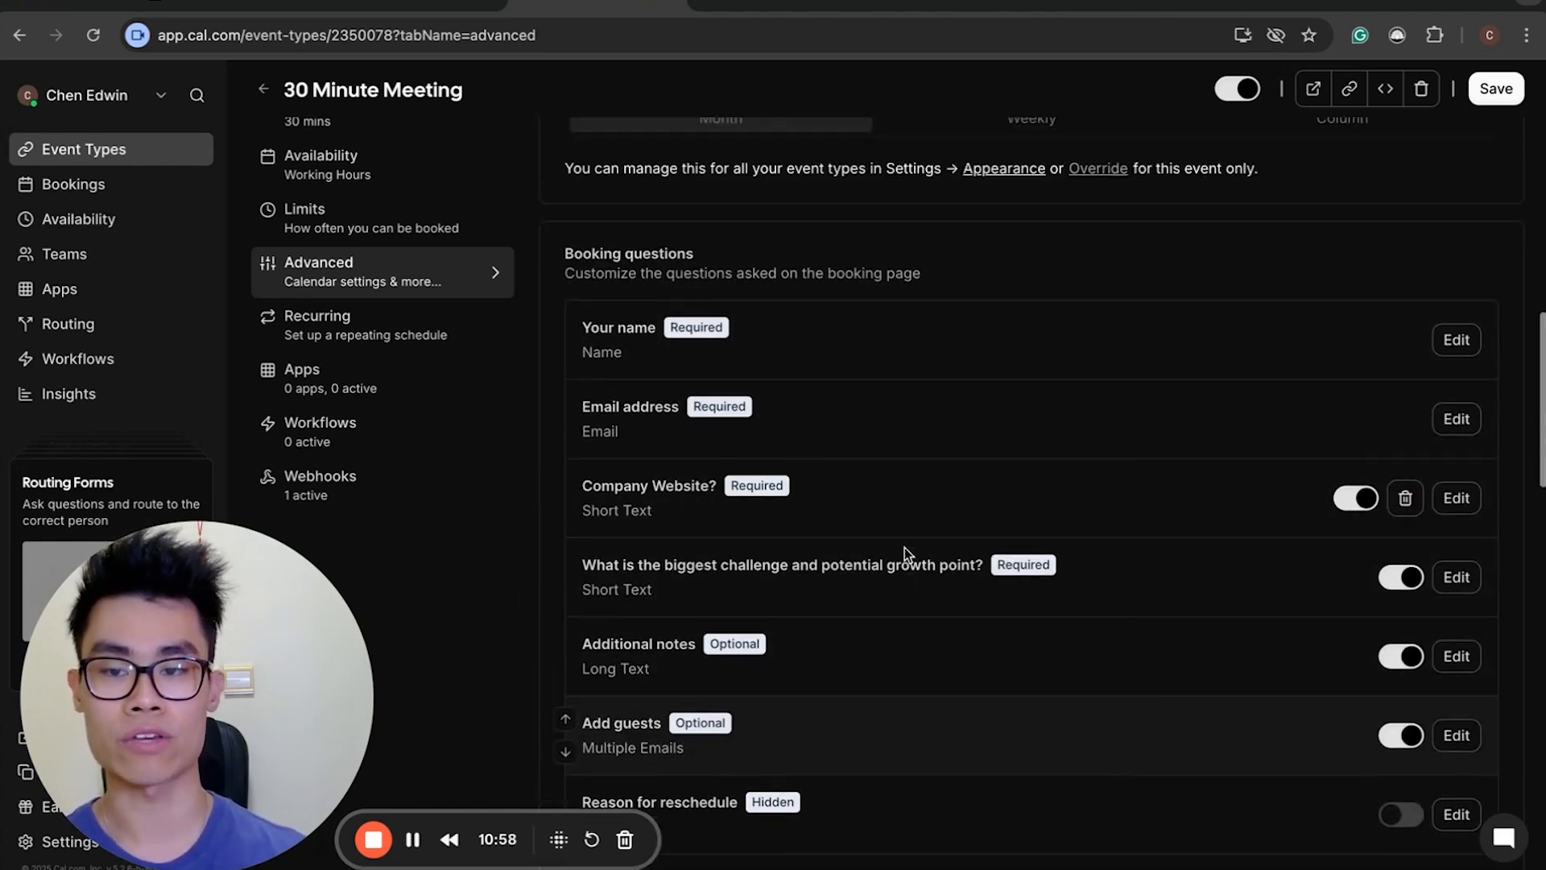
{"action": "scroll", "coordinate": [755, 546], "scroll_direction": "down", "scroll_amount": 1}
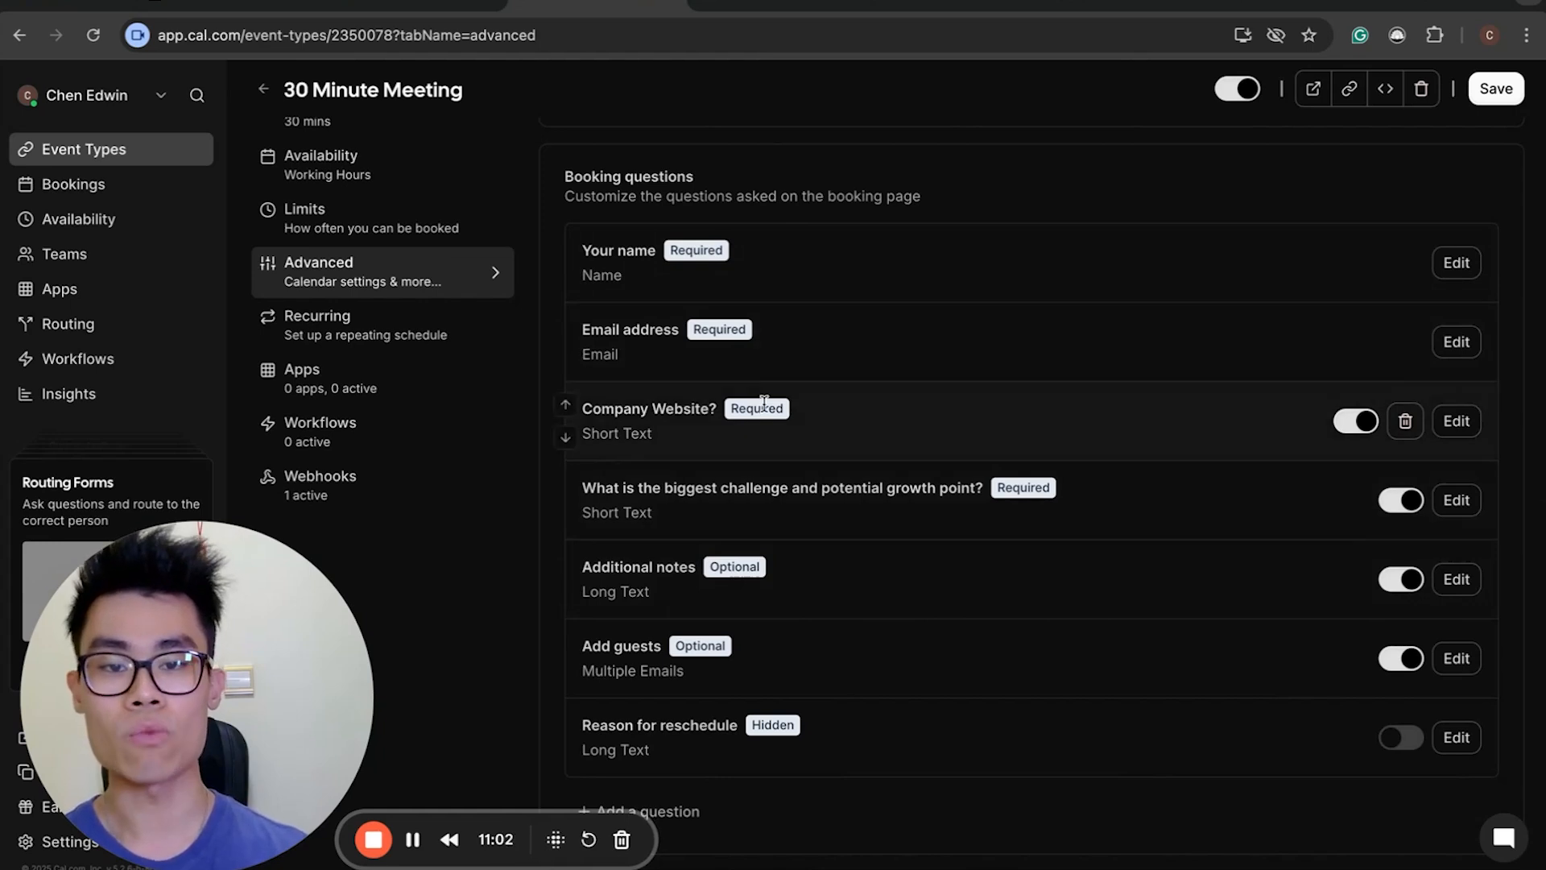
{"action": "left_click", "coordinate": [1314, 89]}
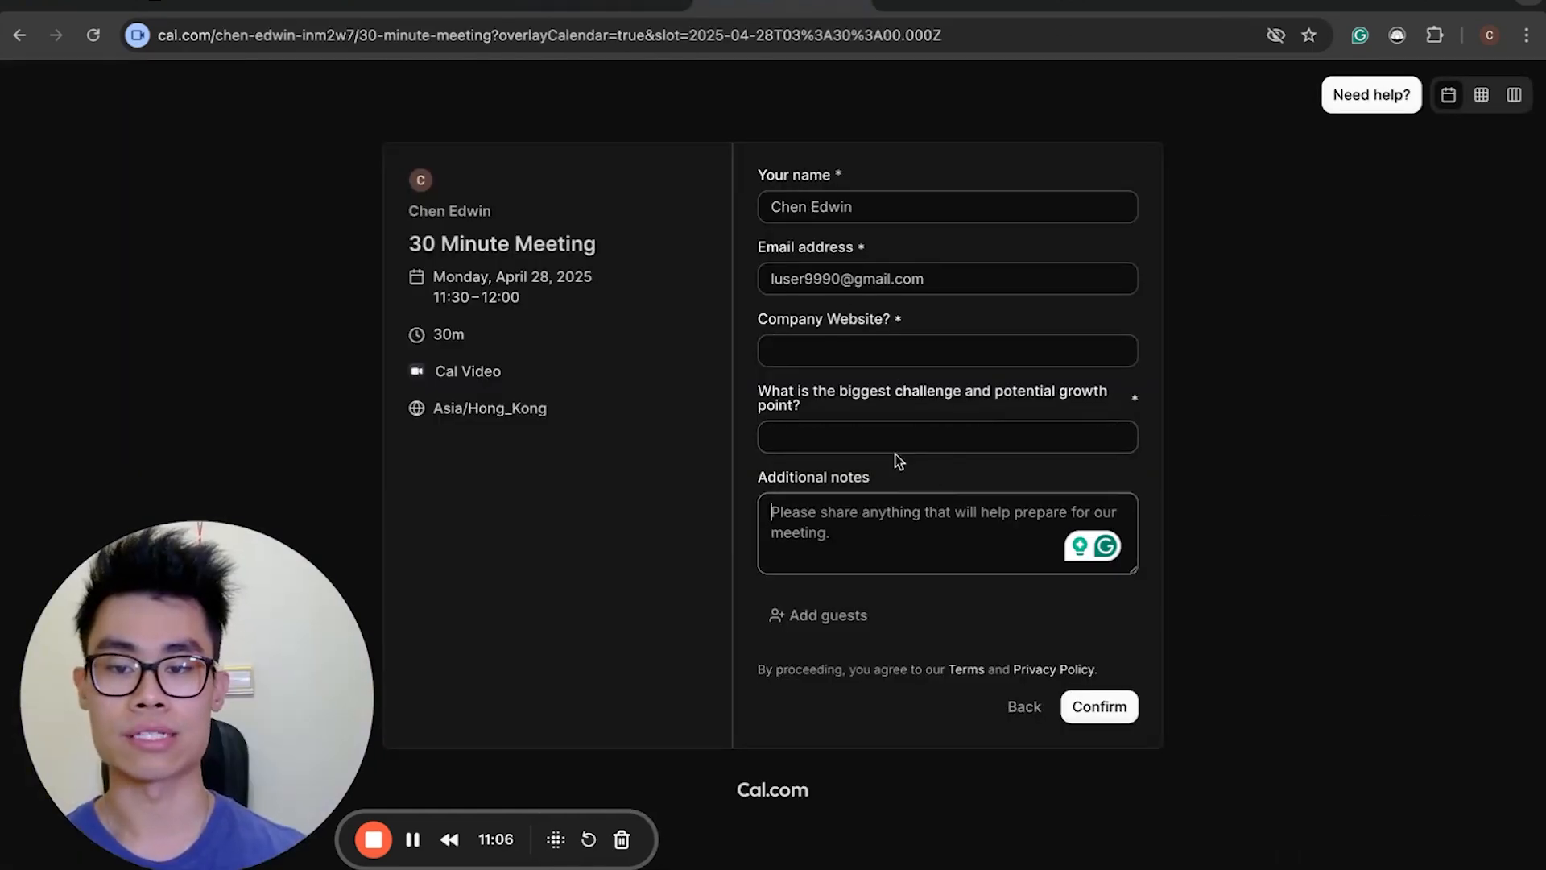
{"action": "left_click", "coordinate": [895, 341]}
{"action": "key", "text": "Tab"}
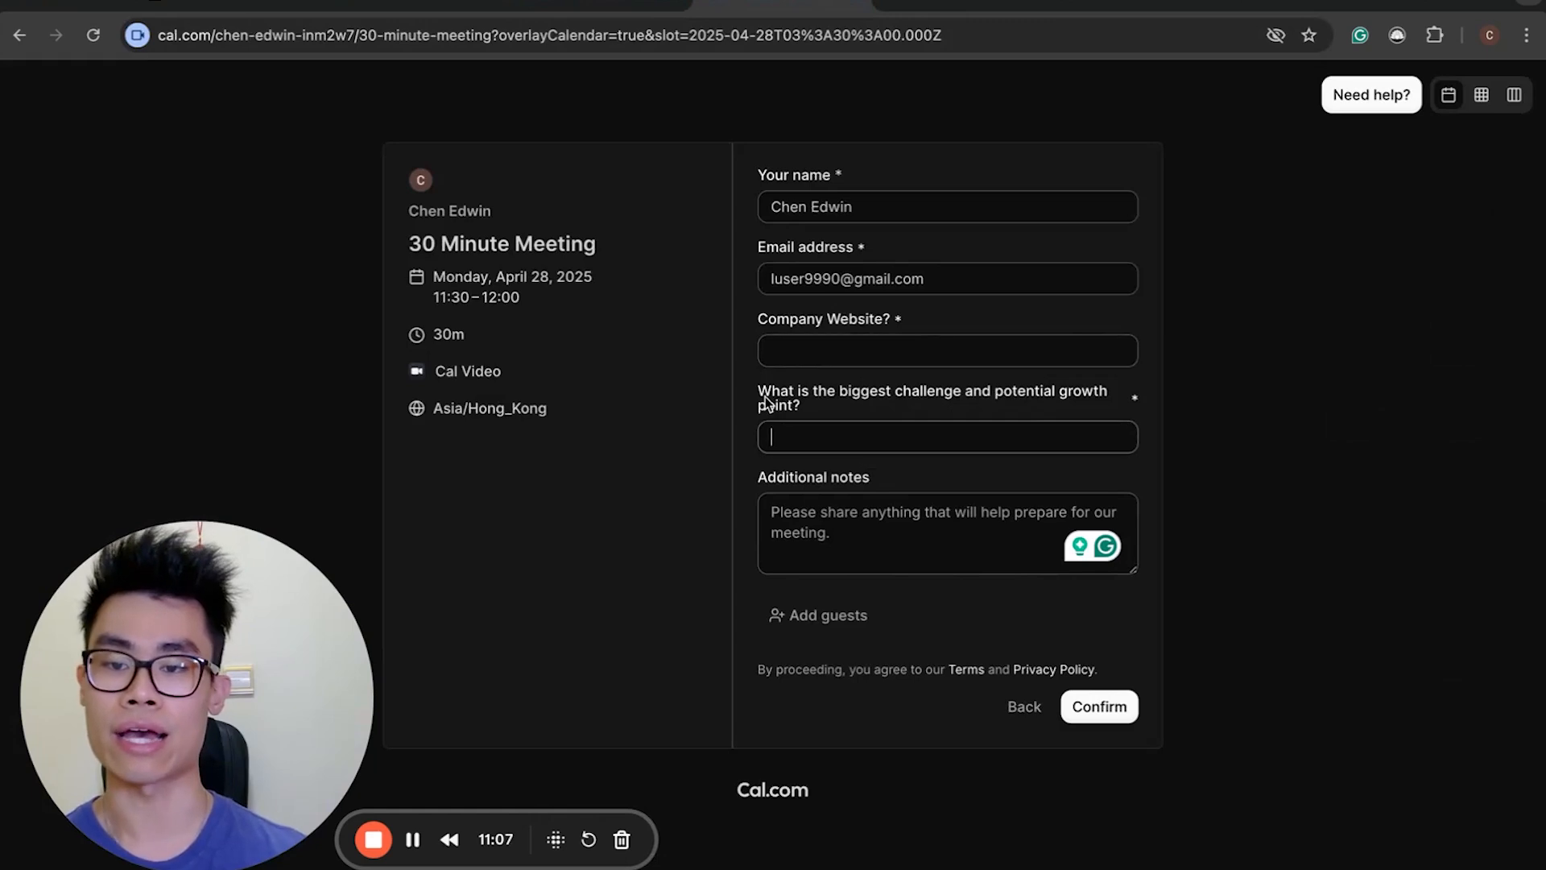
{"action": "left_click", "coordinate": [822, 355]}
{"action": "type", "text": "apple.co"}
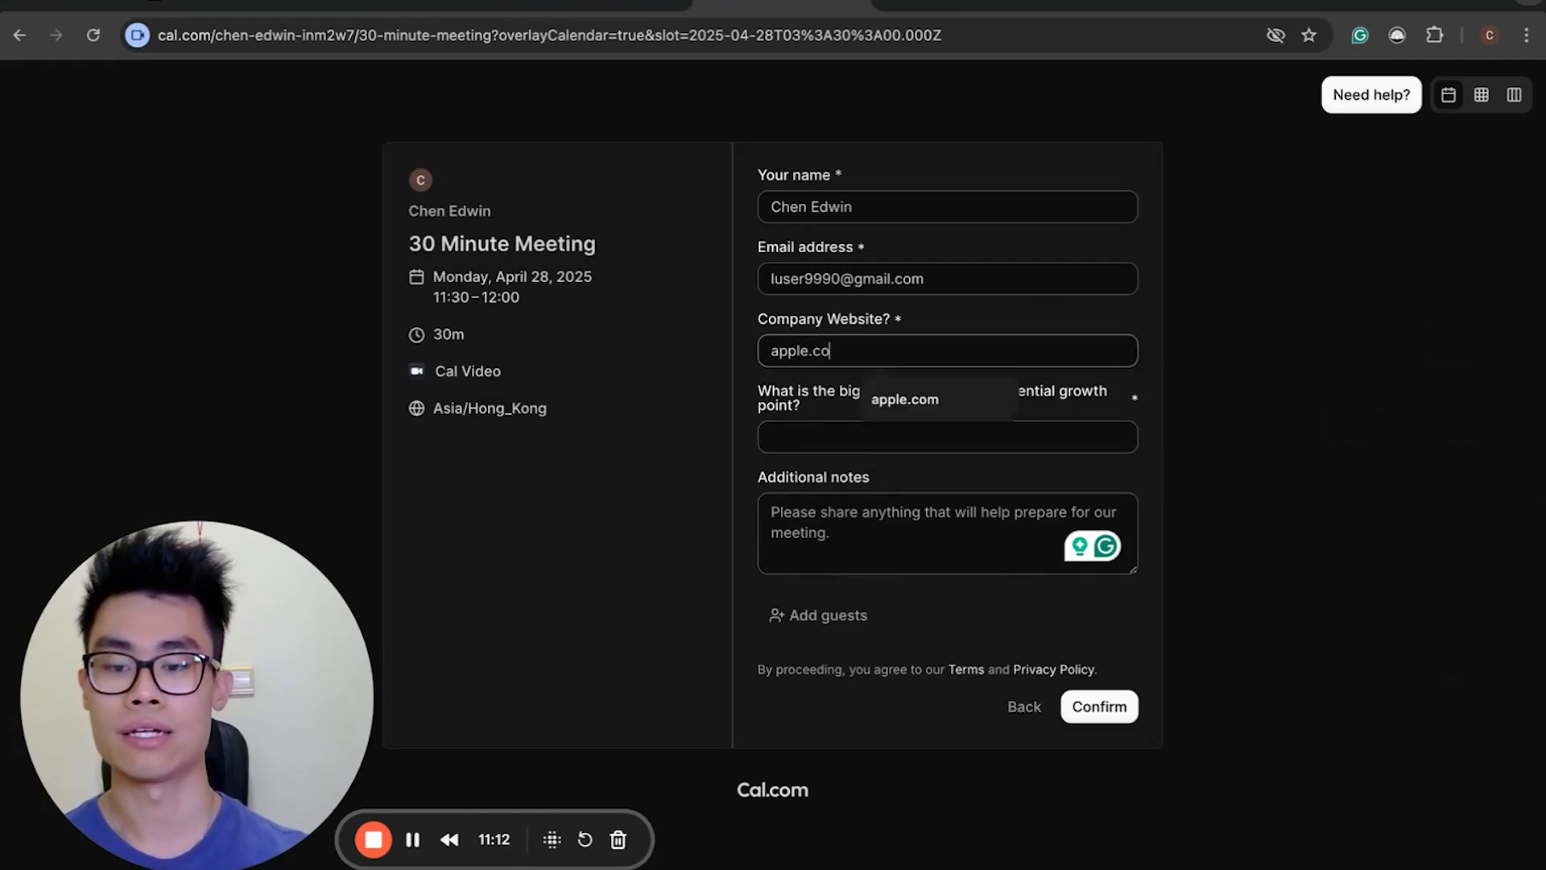
{"action": "type", "text": "m"}
{"action": "left_click", "coordinate": [681, 389]}
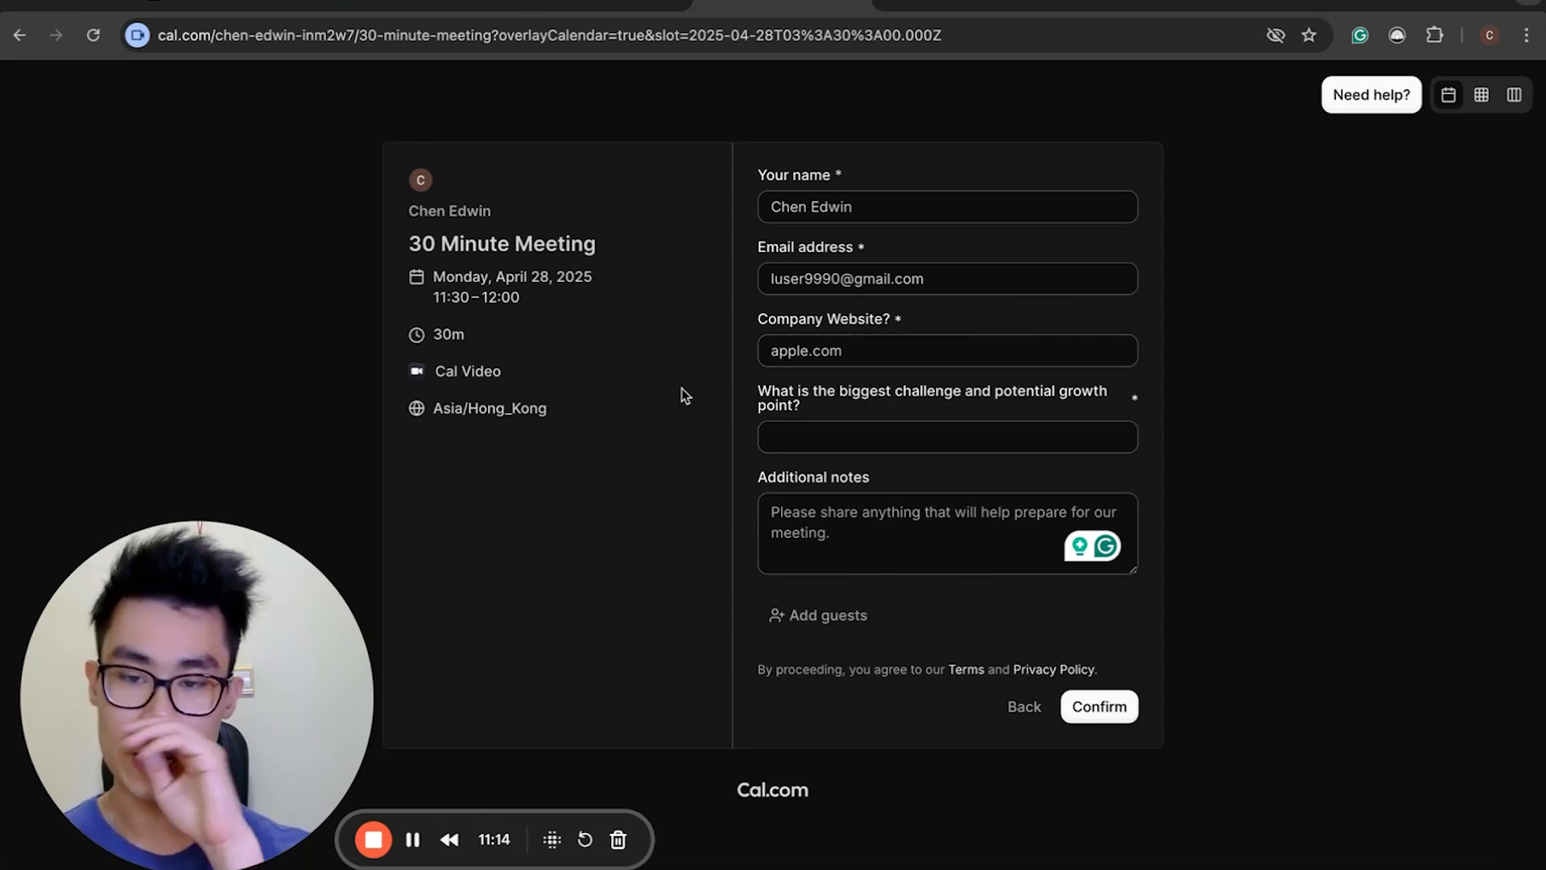
Open the event type's webhook settings and compare the existing webhook with the Webhooks trigger in Make's Research Automation scenario.
{"action": "left_click", "coordinate": [549, 14]}
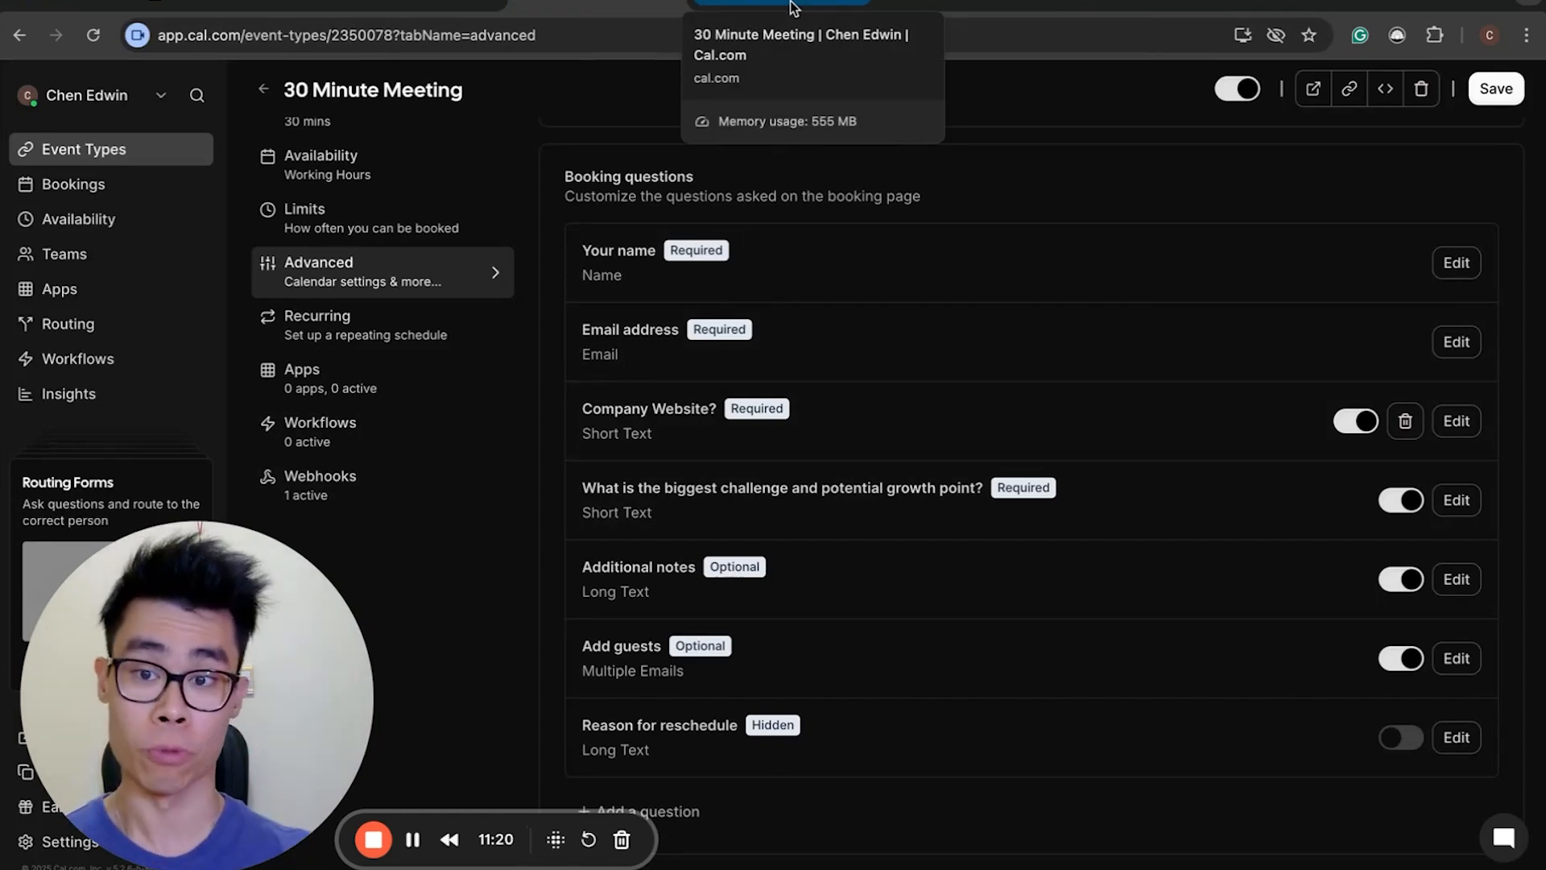
{"action": "left_click", "coordinate": [451, 483]}
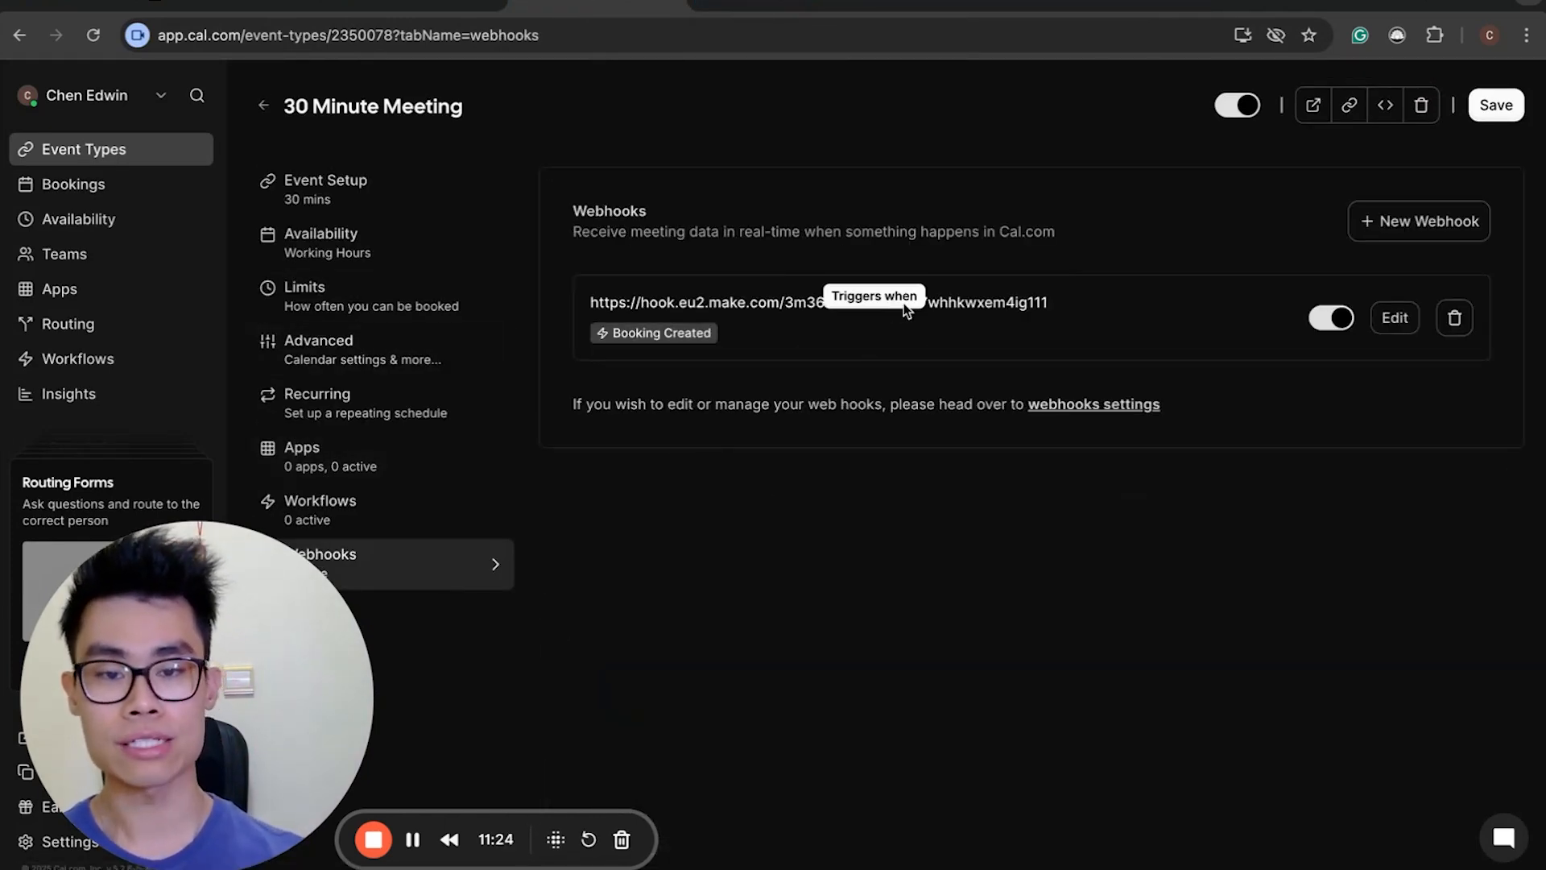
{"action": "left_click", "coordinate": [423, 4]}
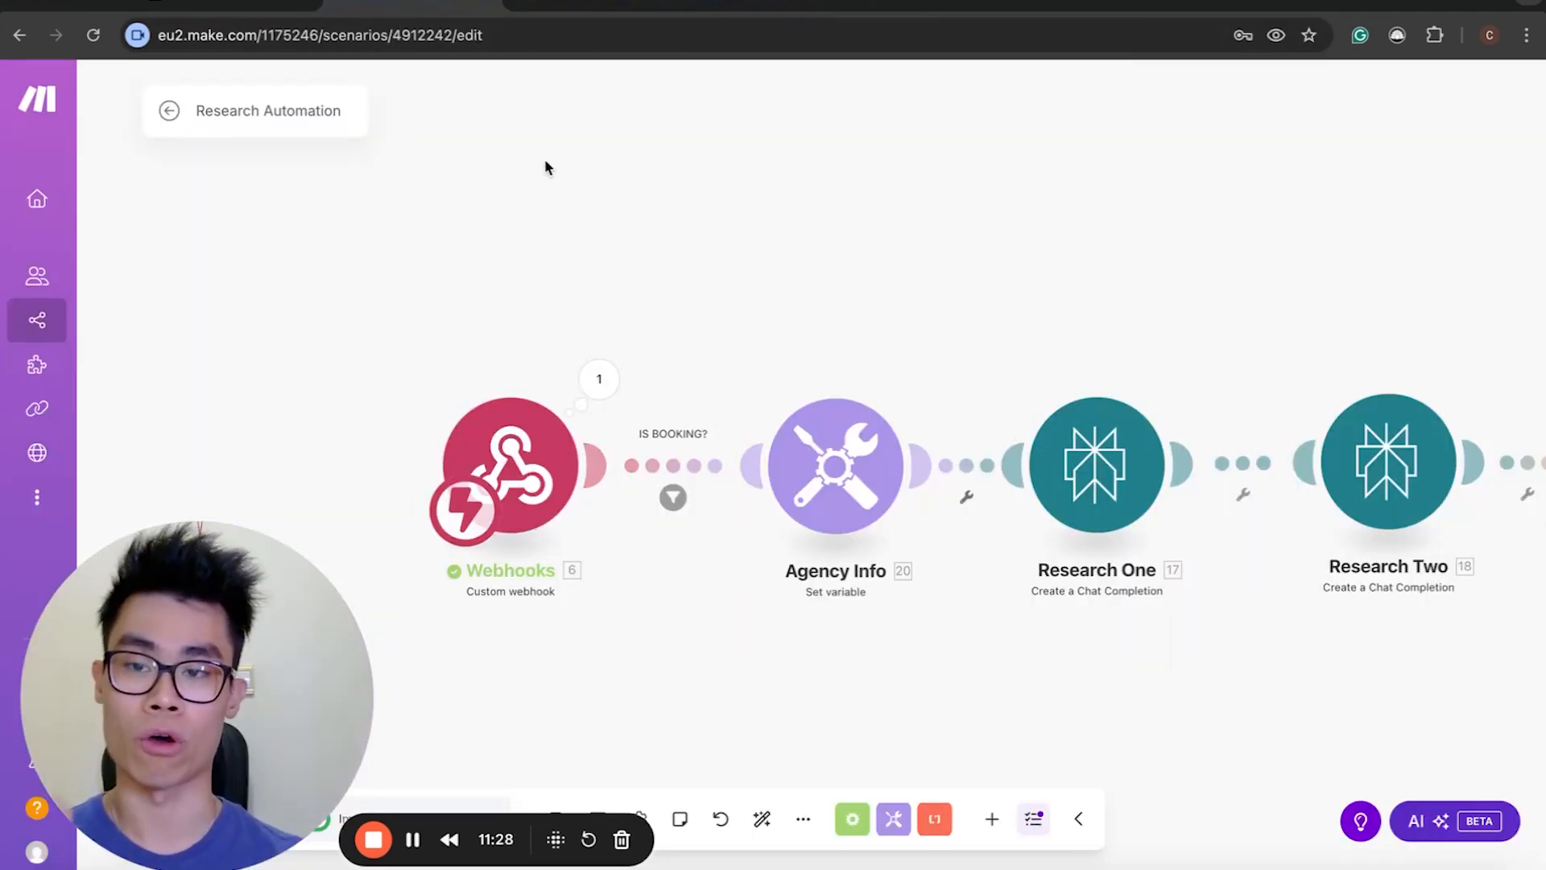
{"action": "left_click", "coordinate": [596, 4]}
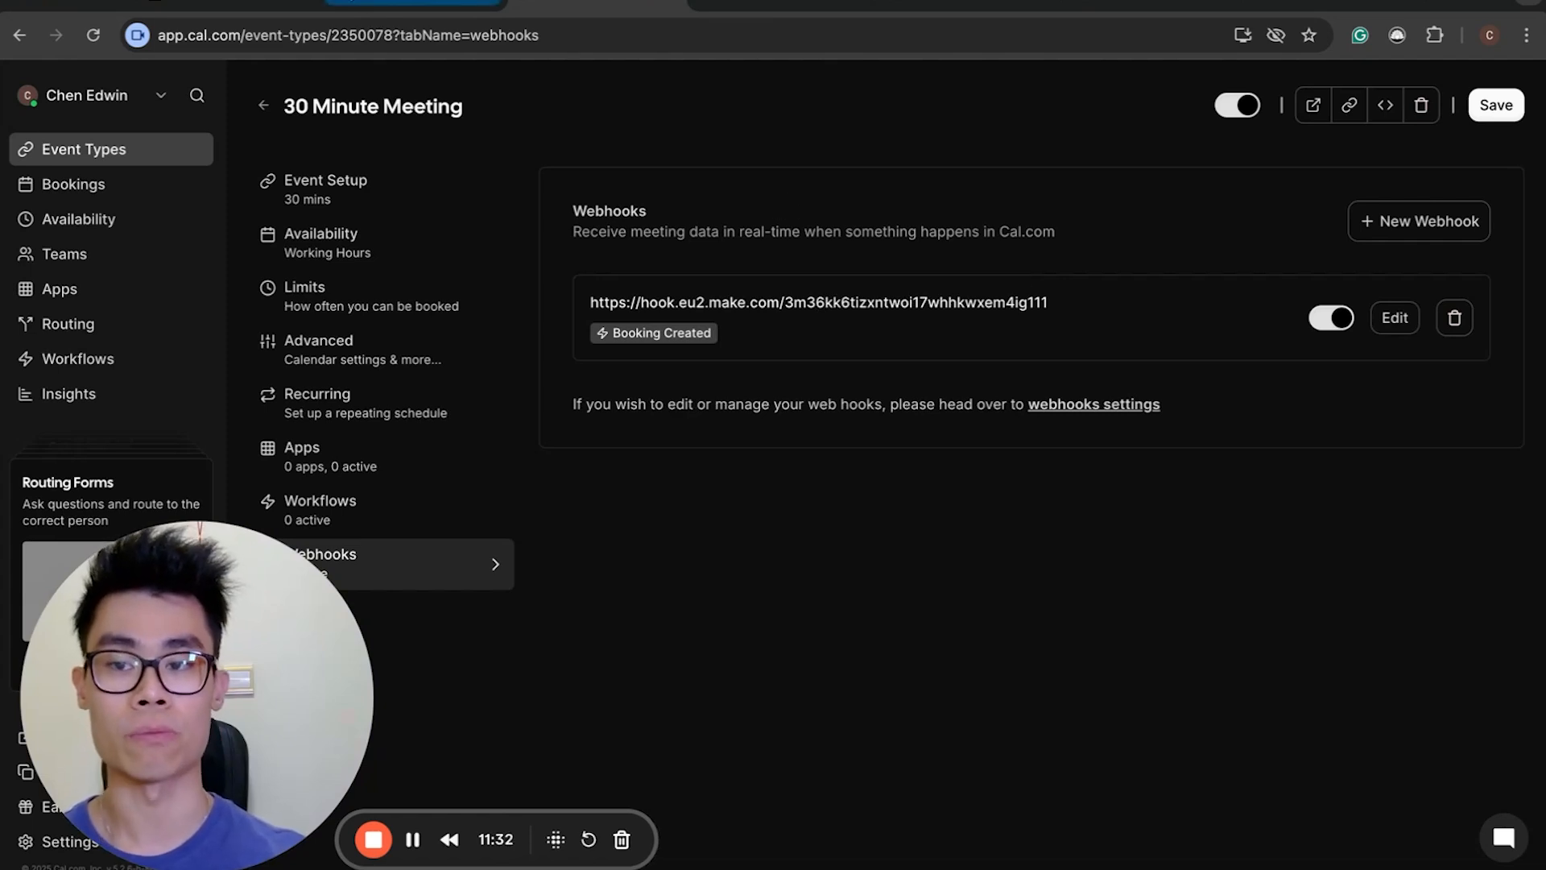
{"action": "left_click", "coordinate": [366, 10]}
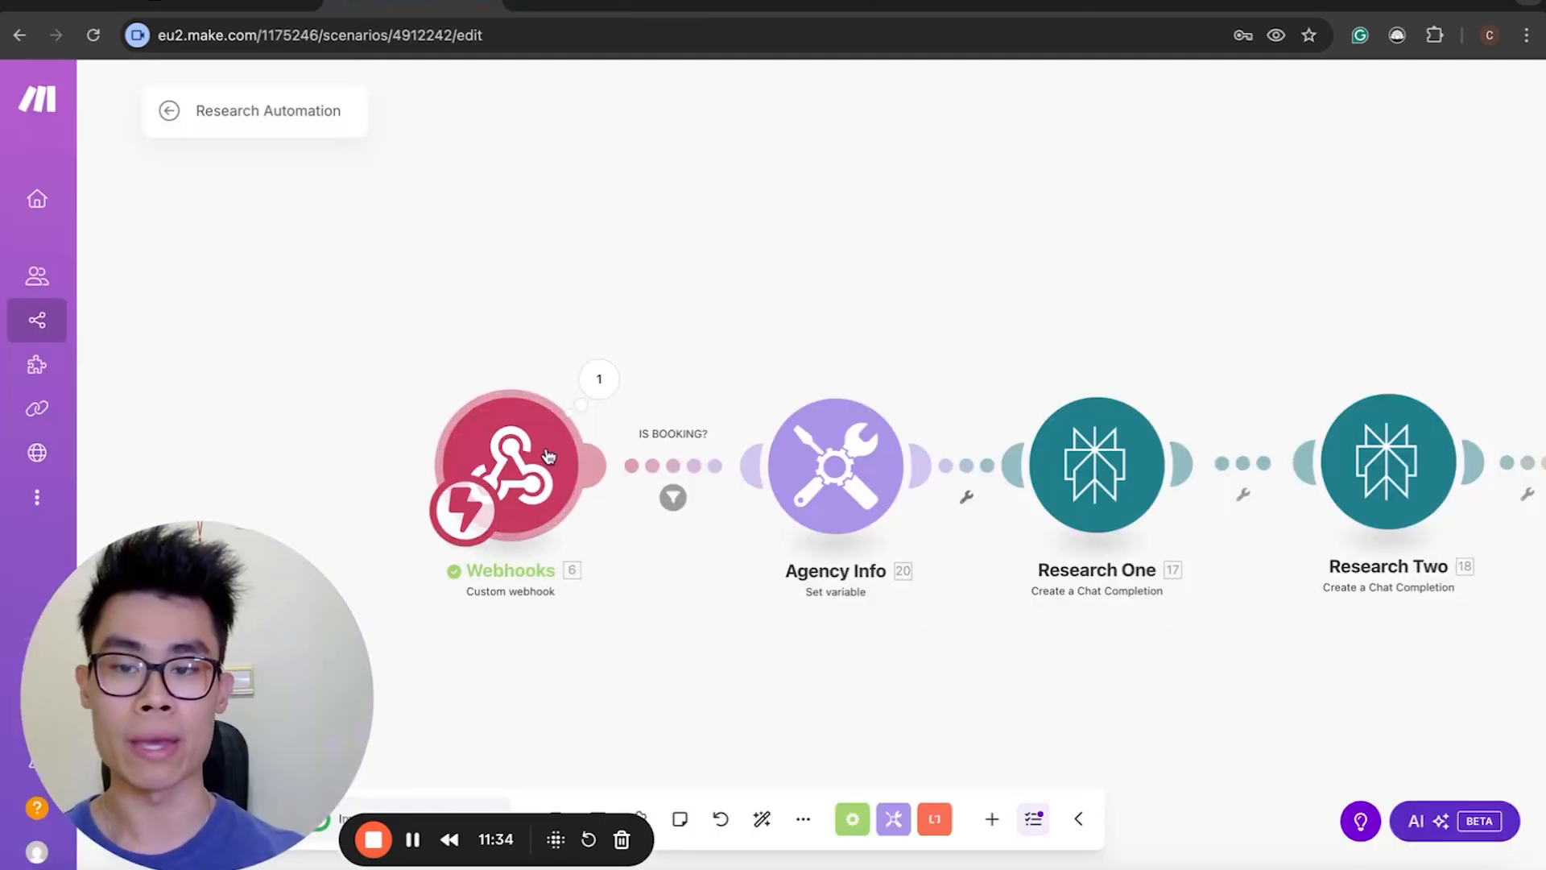
{"action": "scroll", "coordinate": [818, 324], "scroll_direction": "down", "scroll_amount": 5}
{"action": "scroll", "coordinate": [851, 293], "scroll_direction": "up", "scroll_amount": 5}
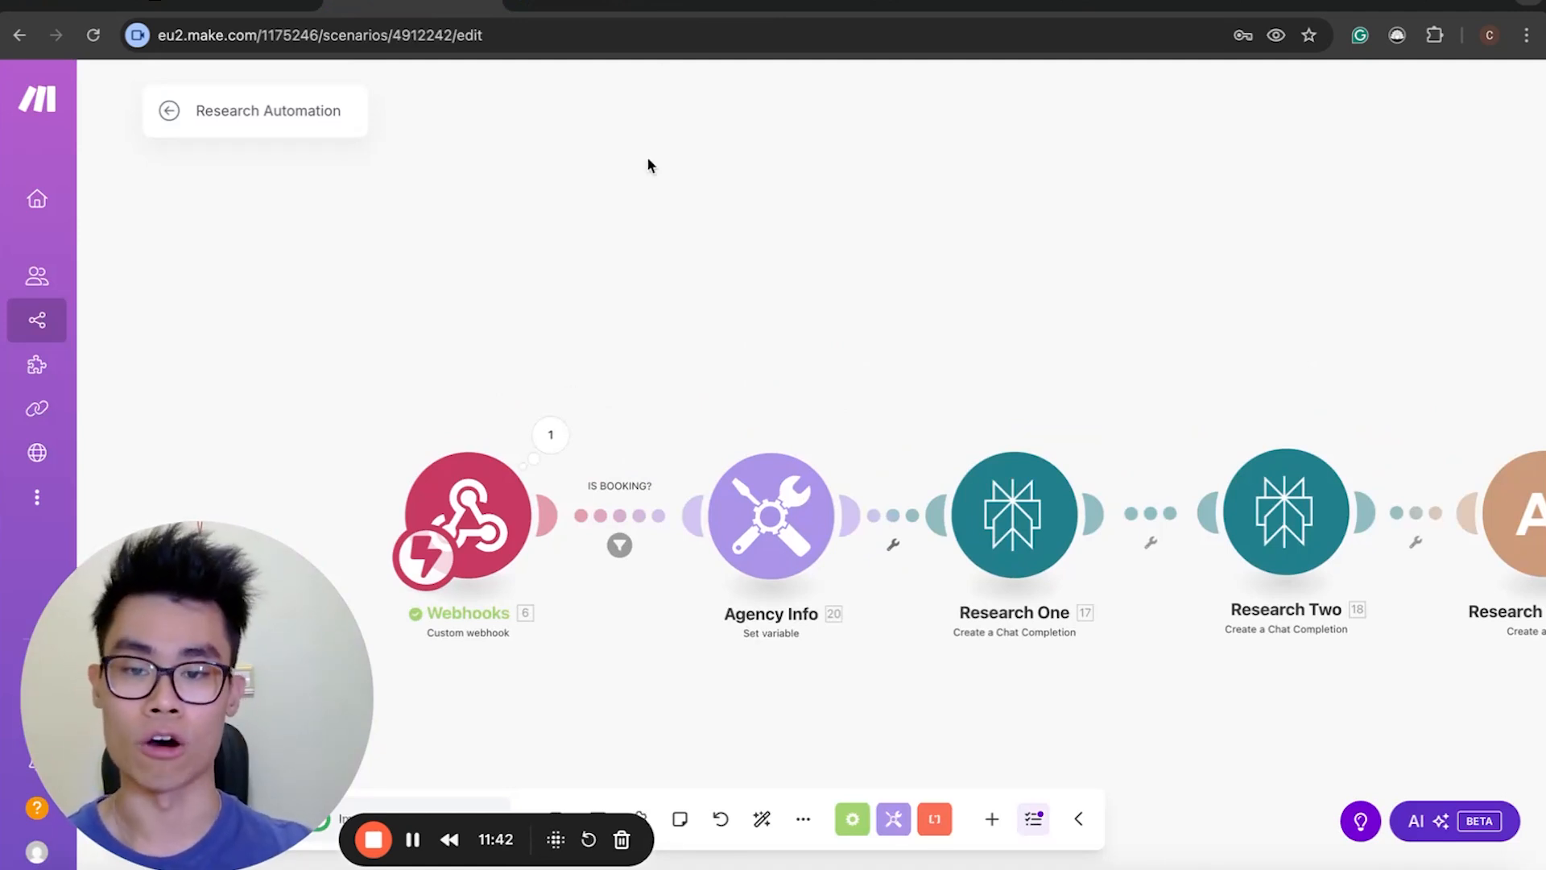
Start a new webhook for the 30 Minute Meeting in Cal.com, using the copied address of Make's research webhook as the subscriber URL.
{"action": "left_click", "coordinate": [598, 4]}
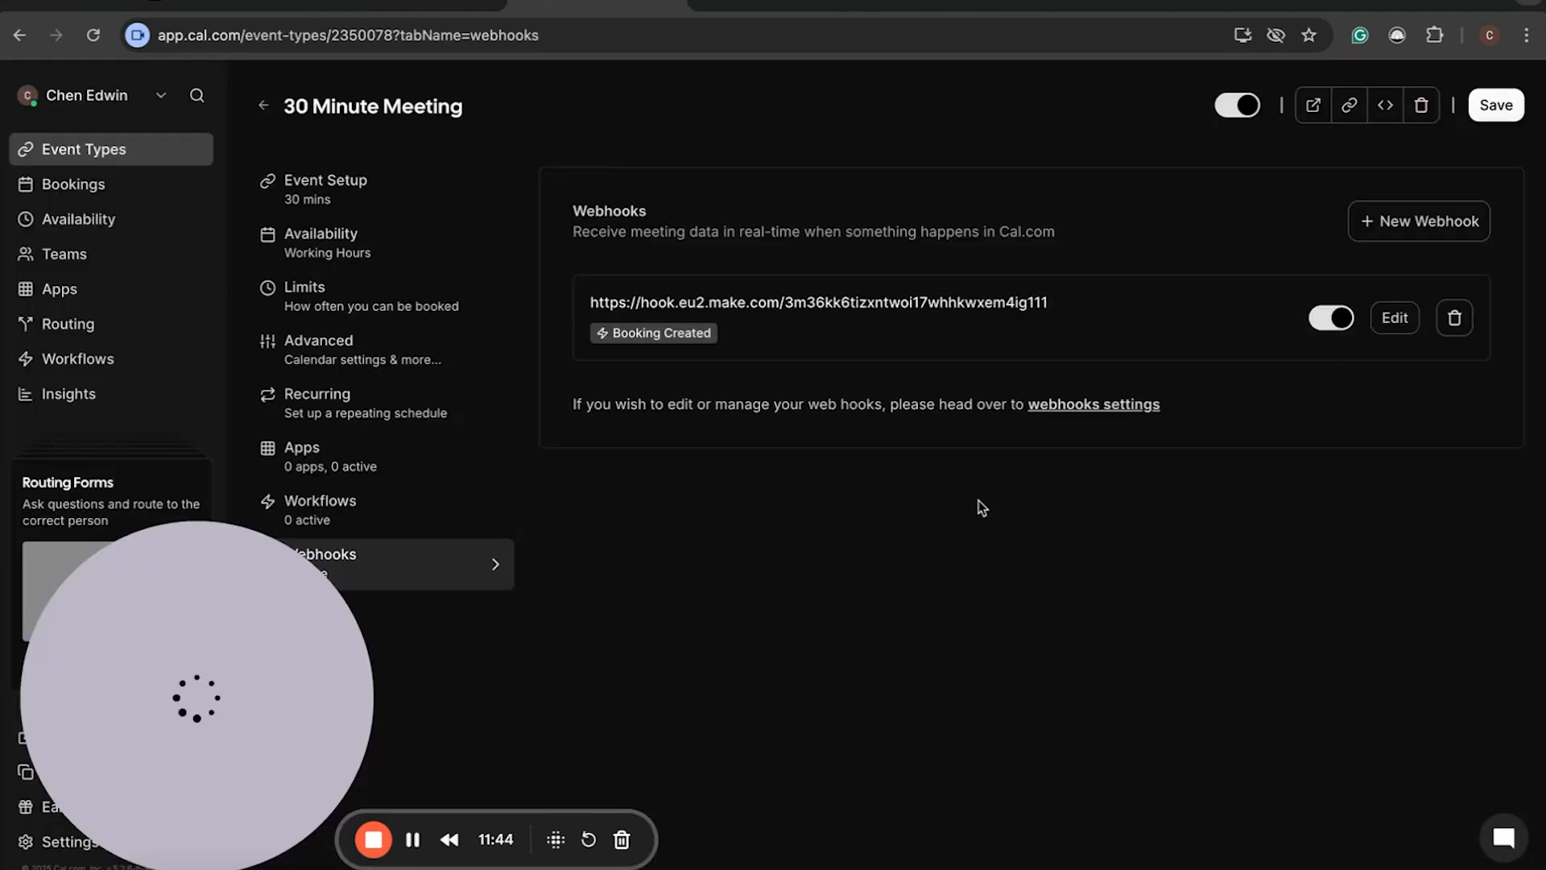
{"action": "left_click", "coordinate": [1394, 229]}
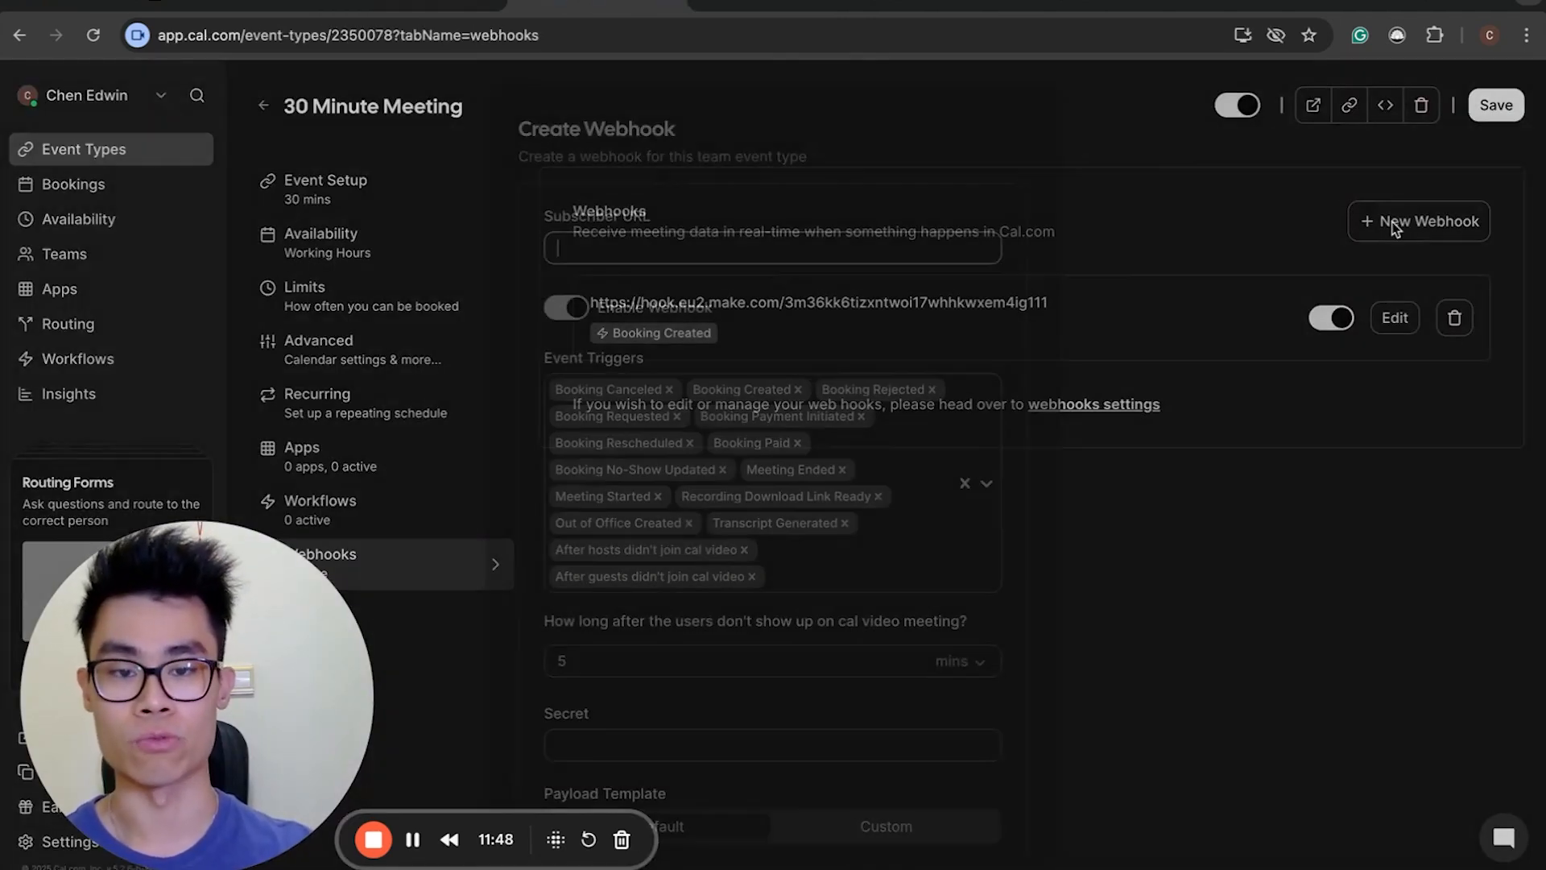
{"action": "left_click", "coordinate": [363, 9]}
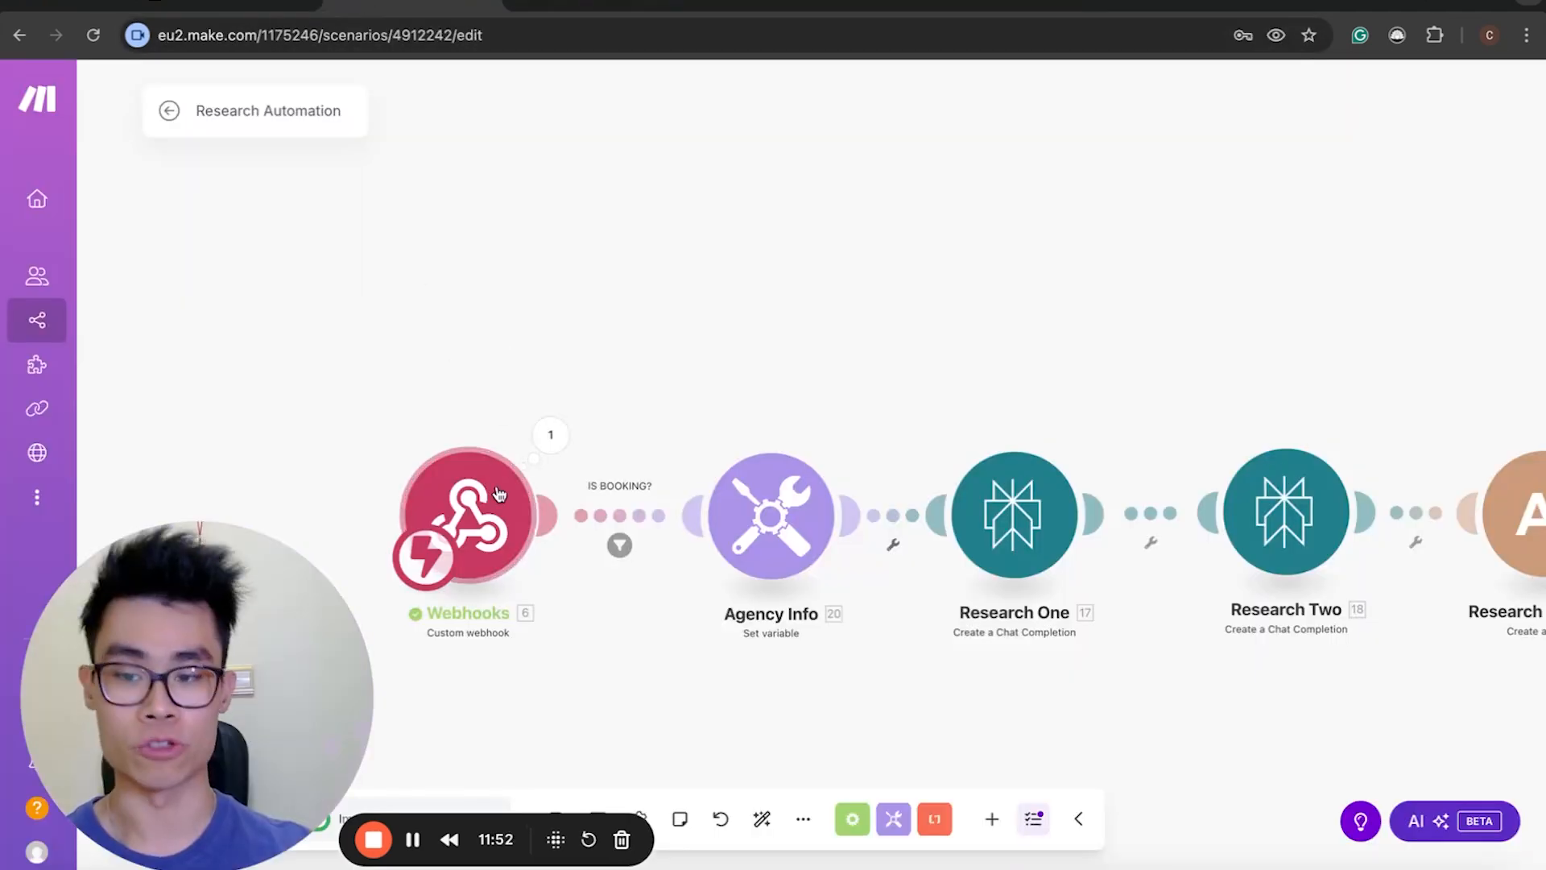
{"action": "scroll", "coordinate": [478, 502], "scroll_direction": "down", "scroll_amount": 1}
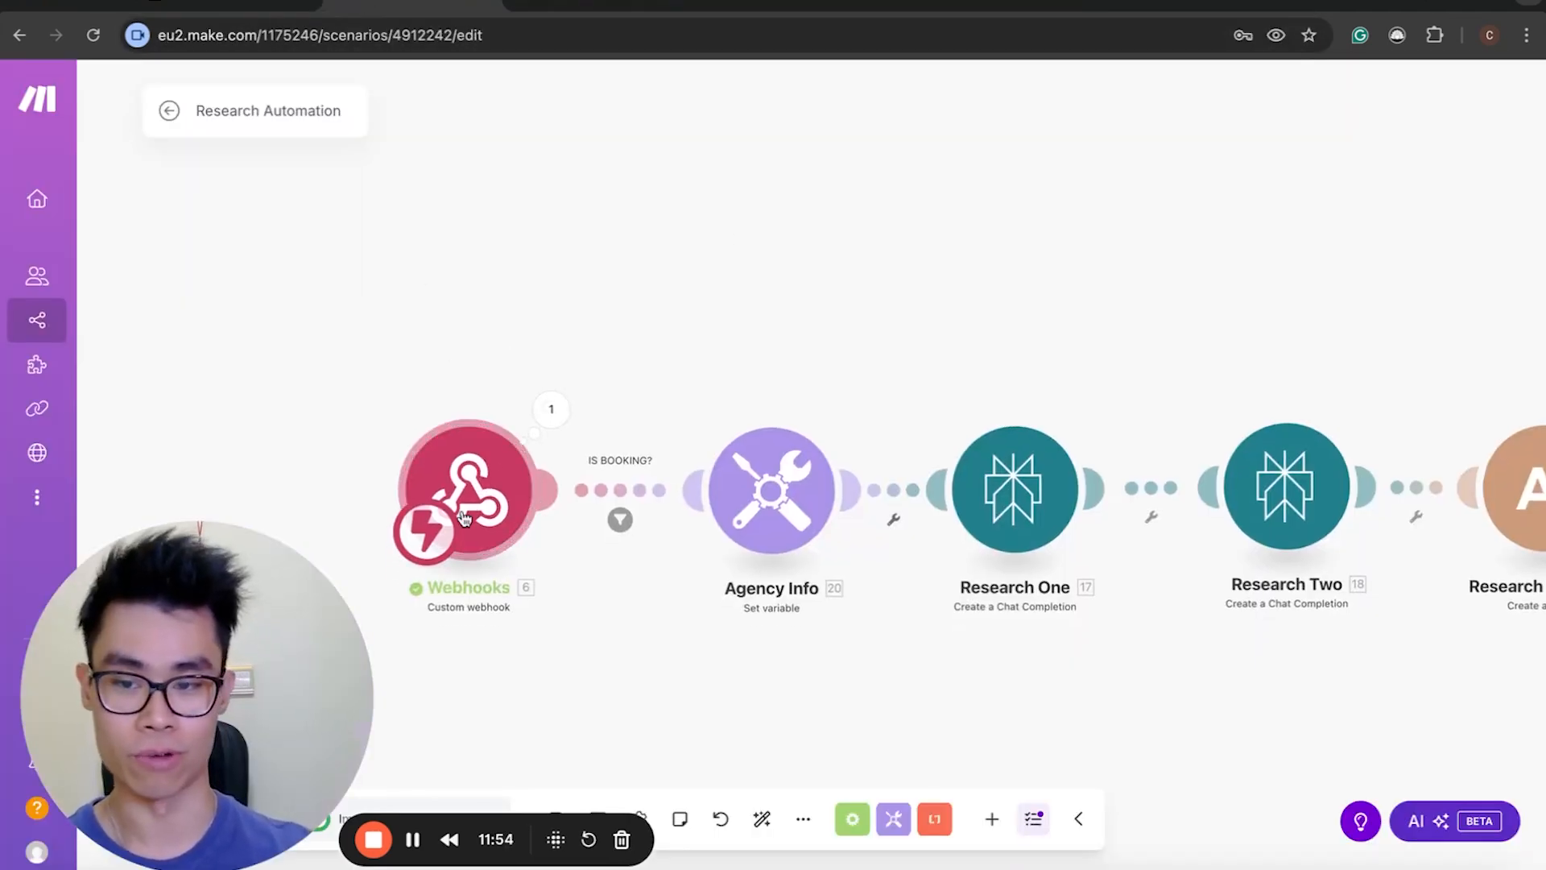
{"action": "left_click", "coordinate": [478, 501]}
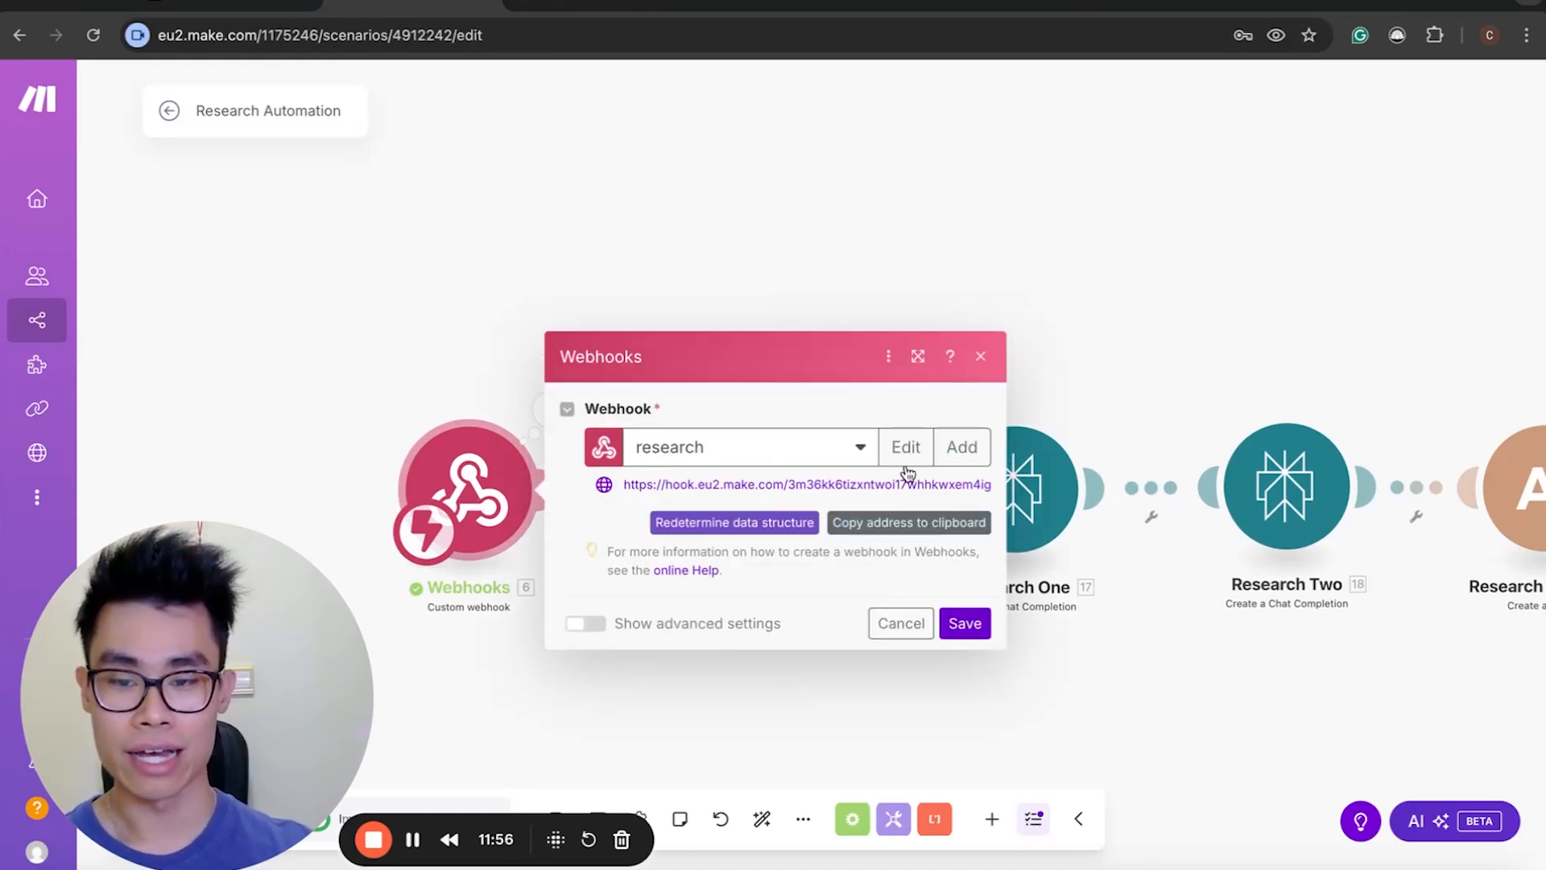
{"action": "left_click", "coordinate": [892, 525]}
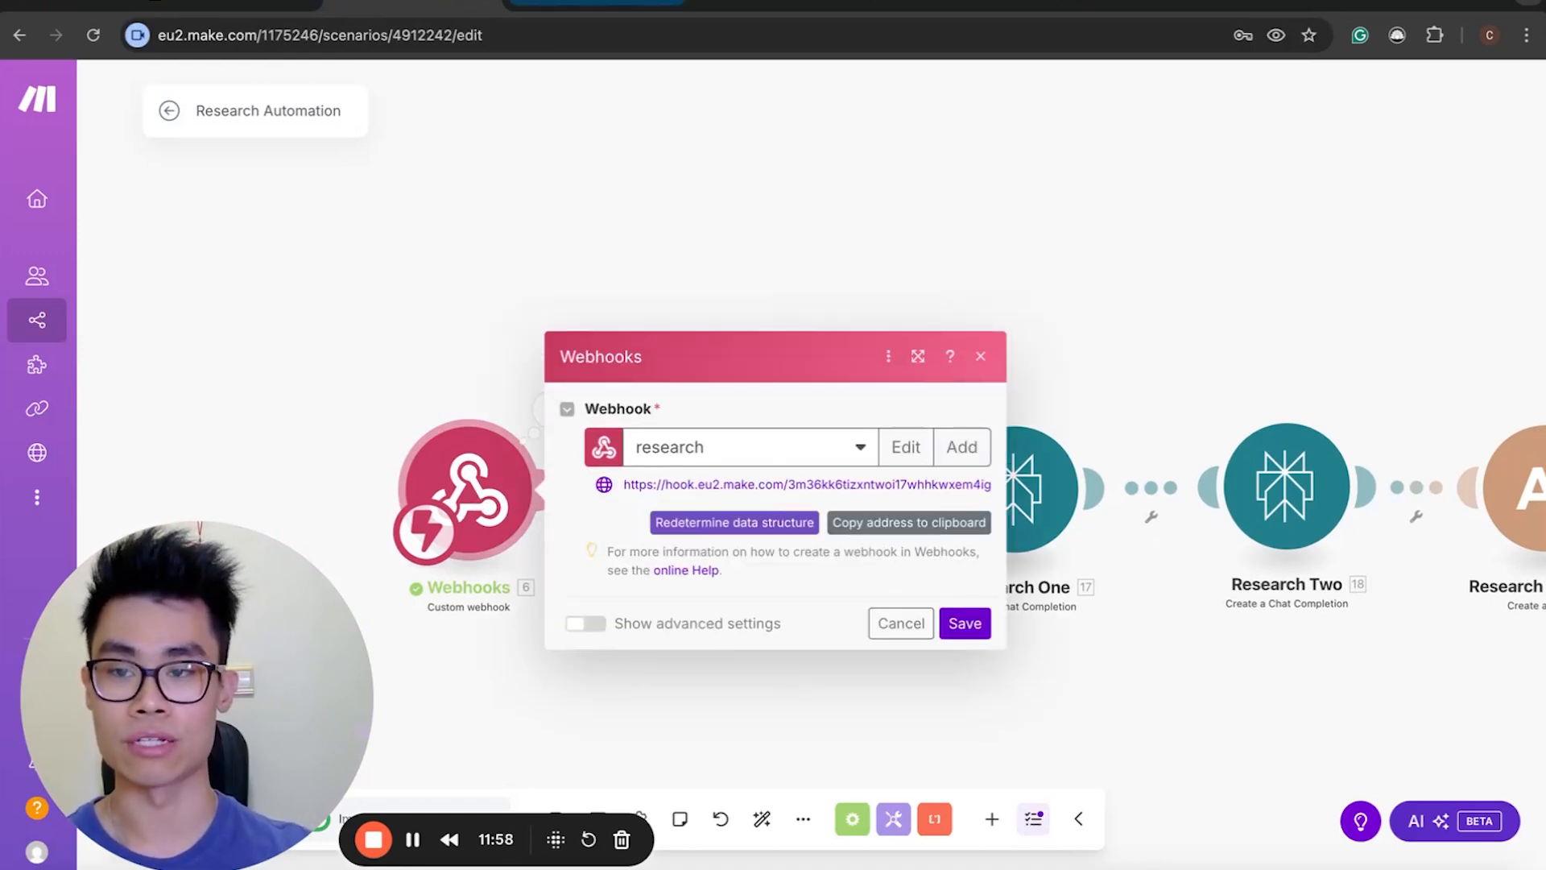
{"action": "left_click", "coordinate": [603, 6]}
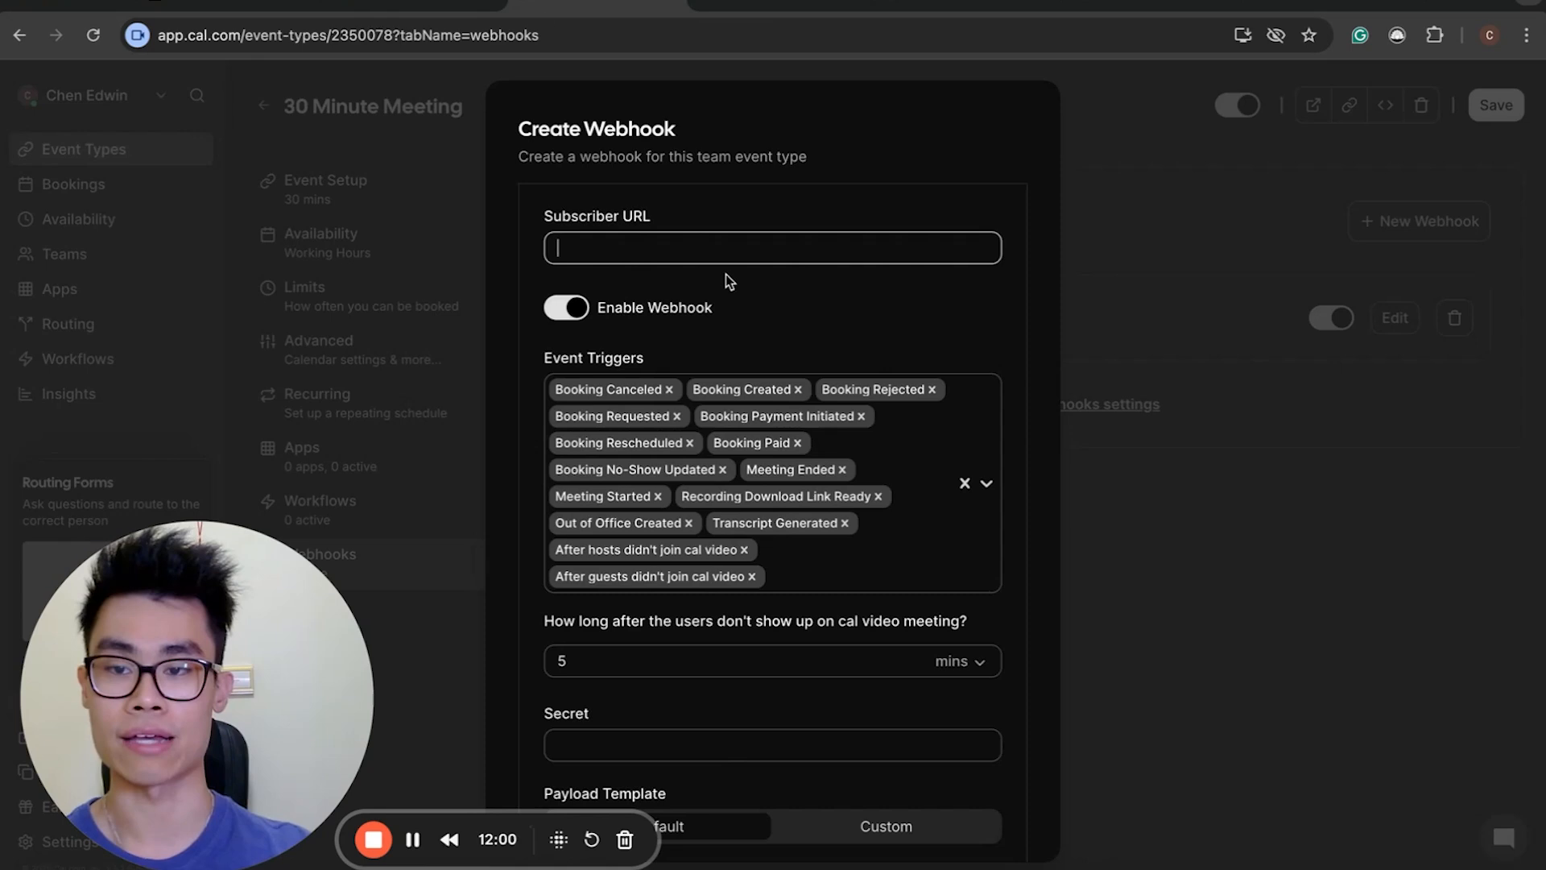
{"action": "left_click", "coordinate": [394, 5]}
{"action": "left_click", "coordinate": [918, 525]}
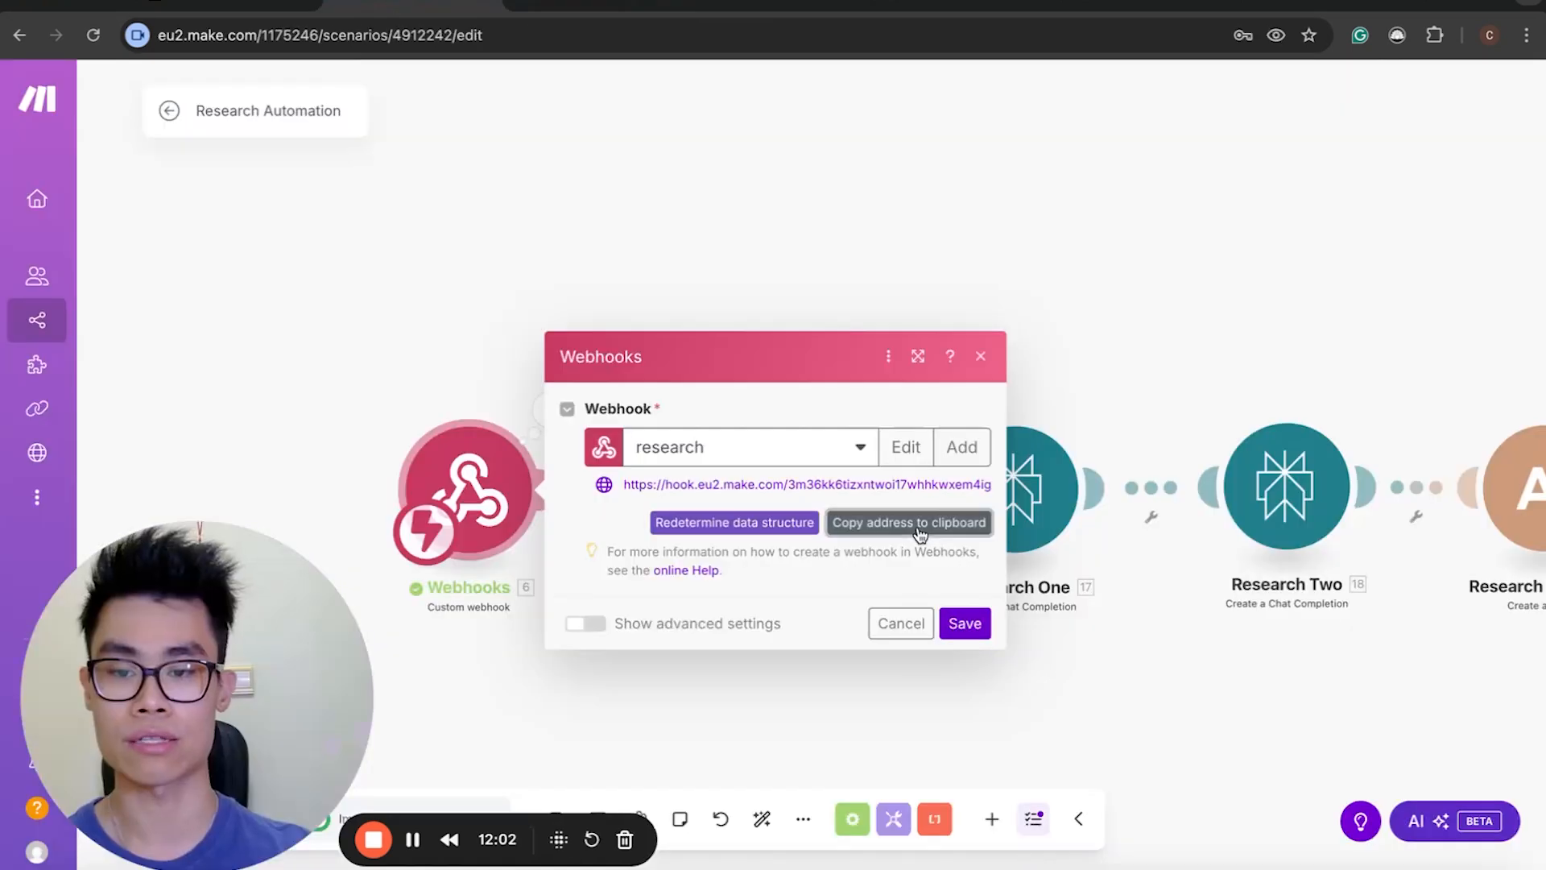
{"action": "left_click", "coordinate": [576, 11]}
{"action": "key", "text": "ctrl+v"}
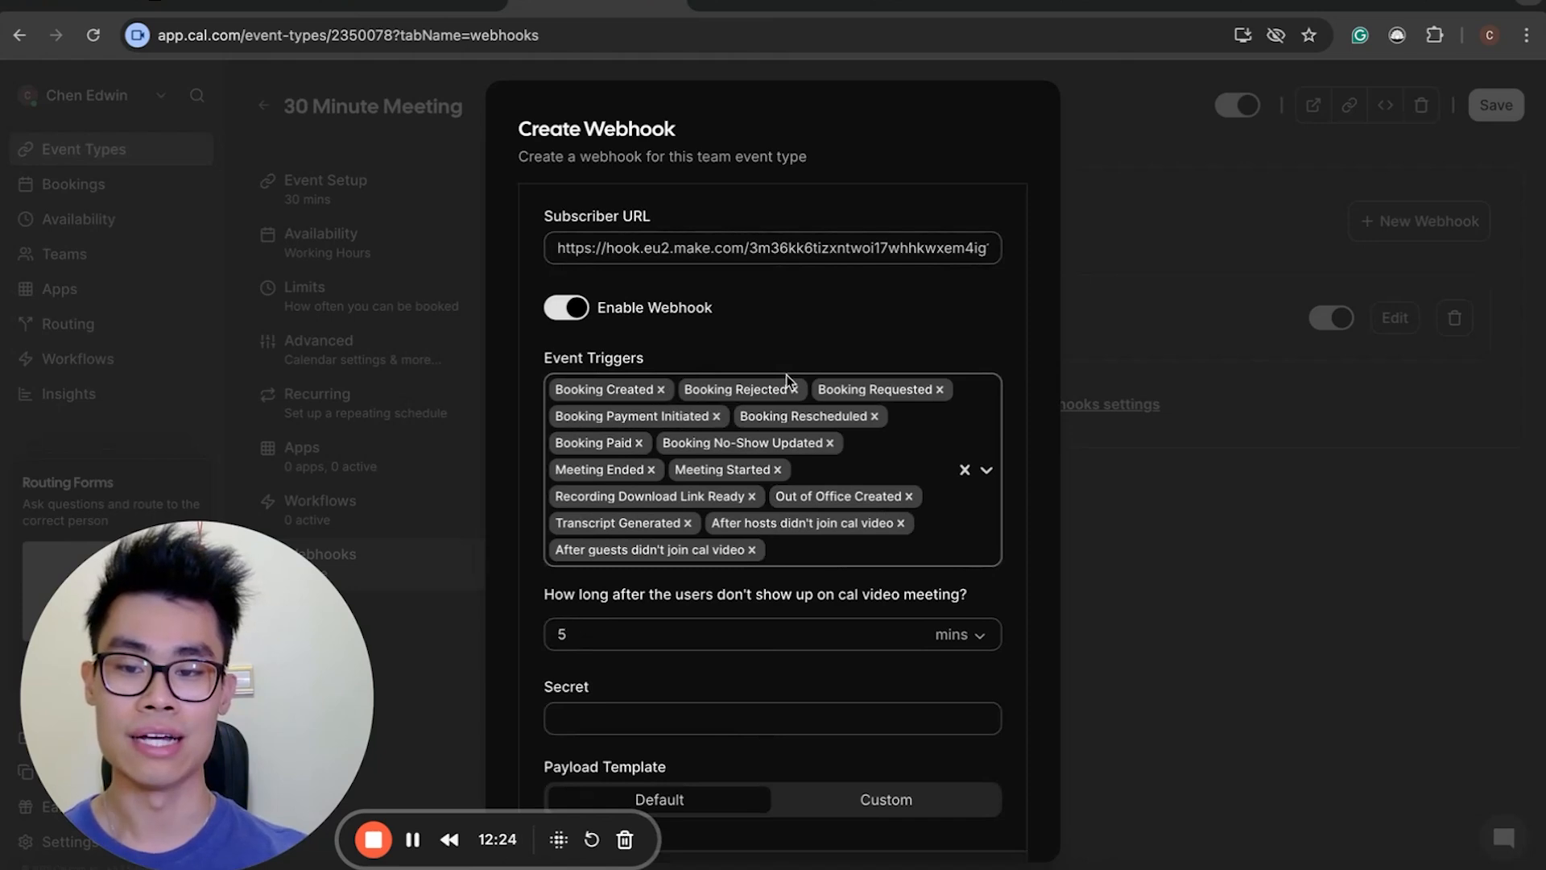
Remove the Booking Rejected, Requested, Payment Initiated, Rescheduled and Paid triggers from the draft webhook, and cancel its creation.
{"action": "left_click", "coordinate": [806, 389]}
{"action": "left_click", "coordinate": [844, 390]}
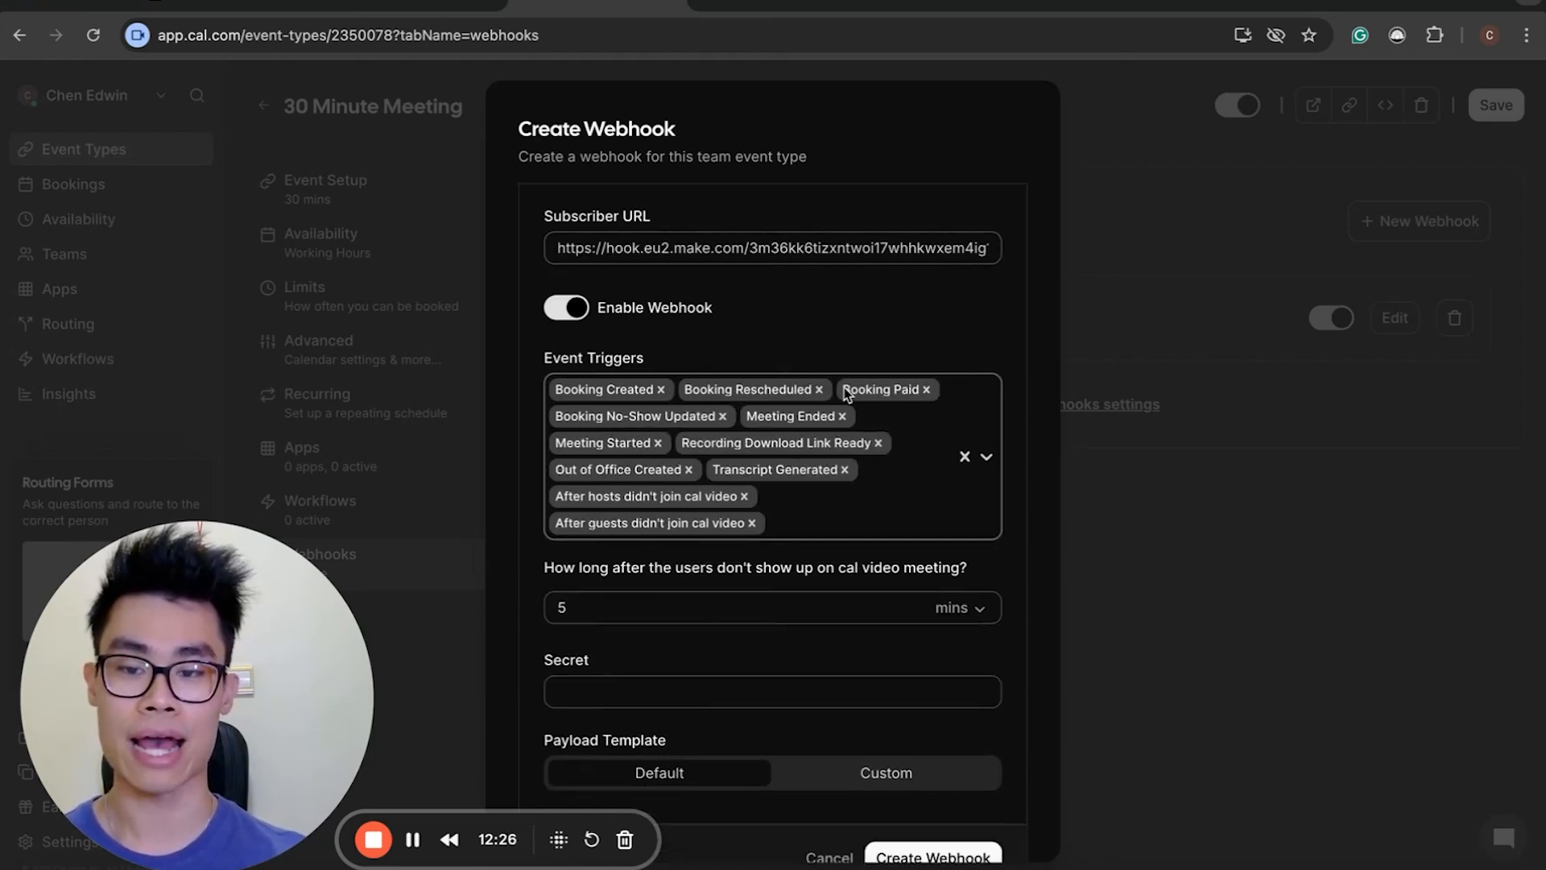
{"action": "left_click", "coordinate": [767, 390]}
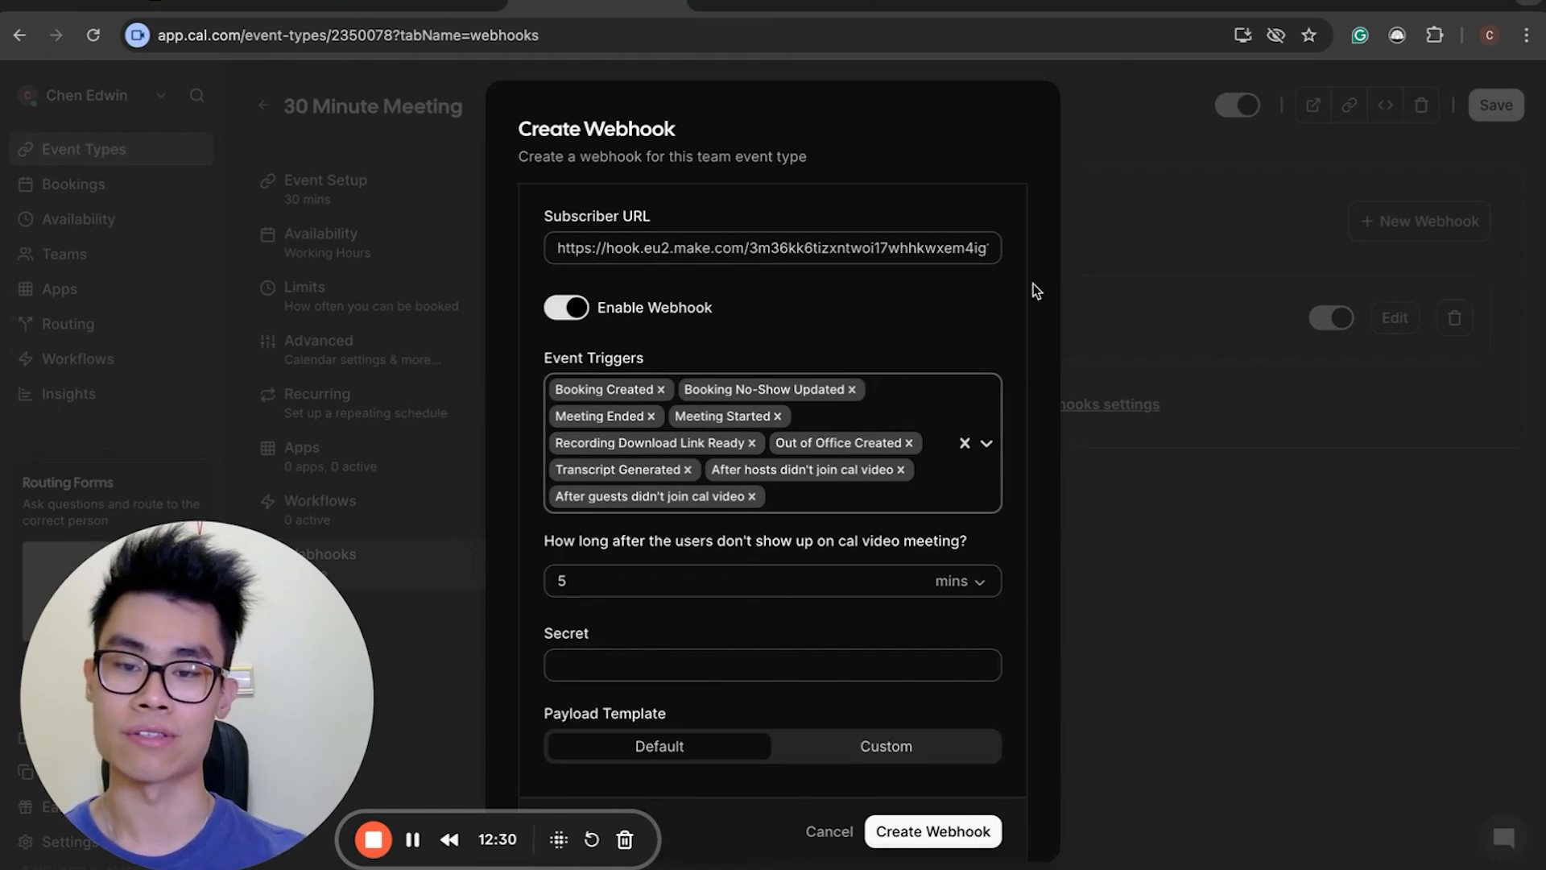
{"action": "left_click", "coordinate": [797, 833]}
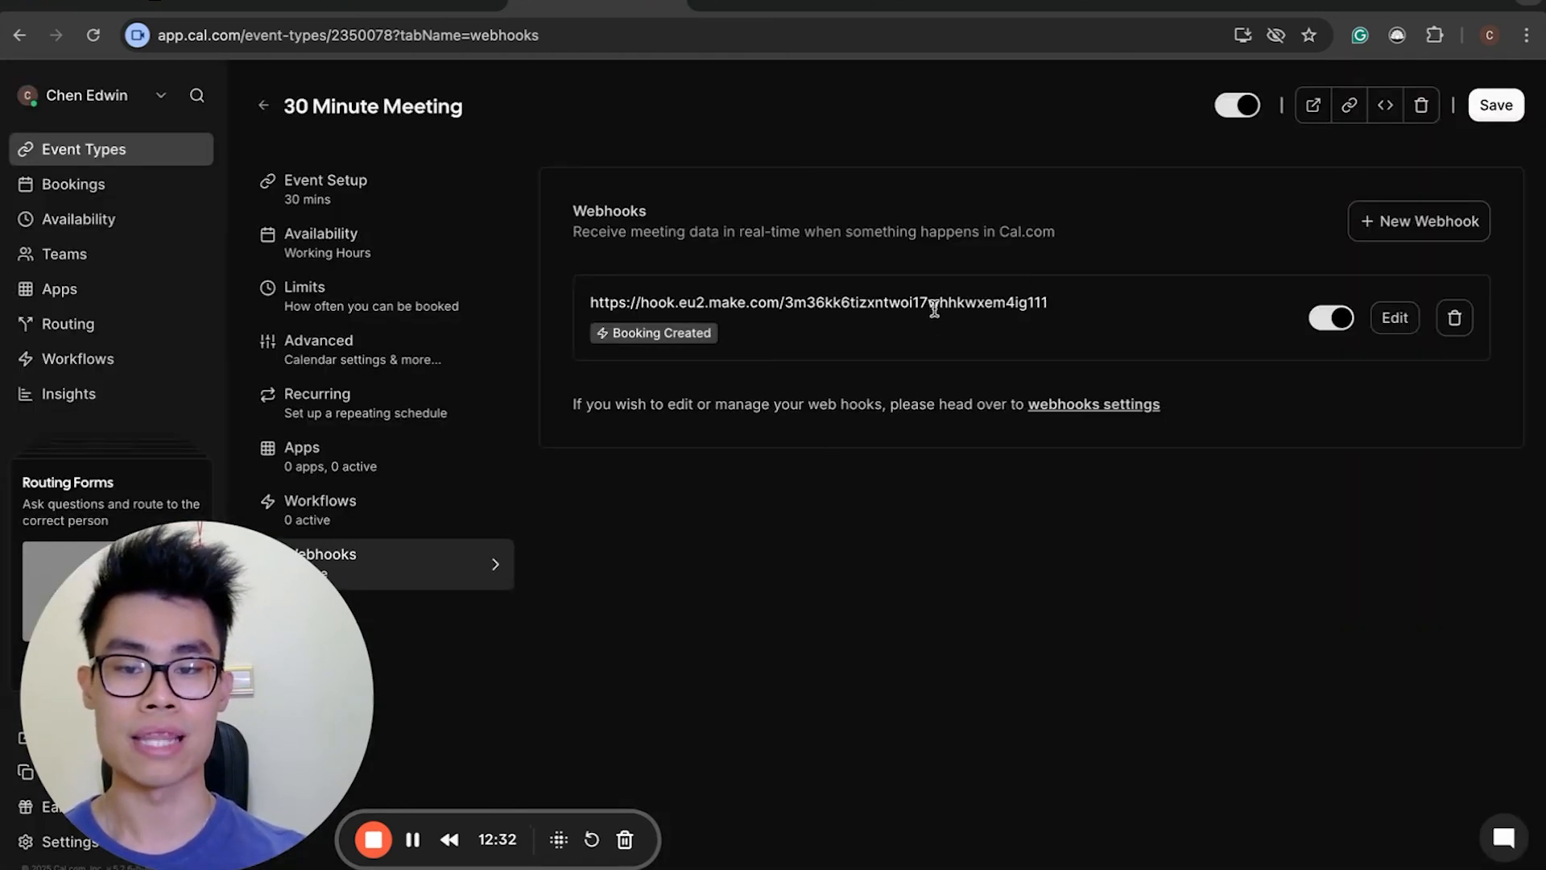
Examine the existing webhook's subscriber URL and event triggers, and close its settings without saving.
{"action": "left_click", "coordinate": [1402, 320]}
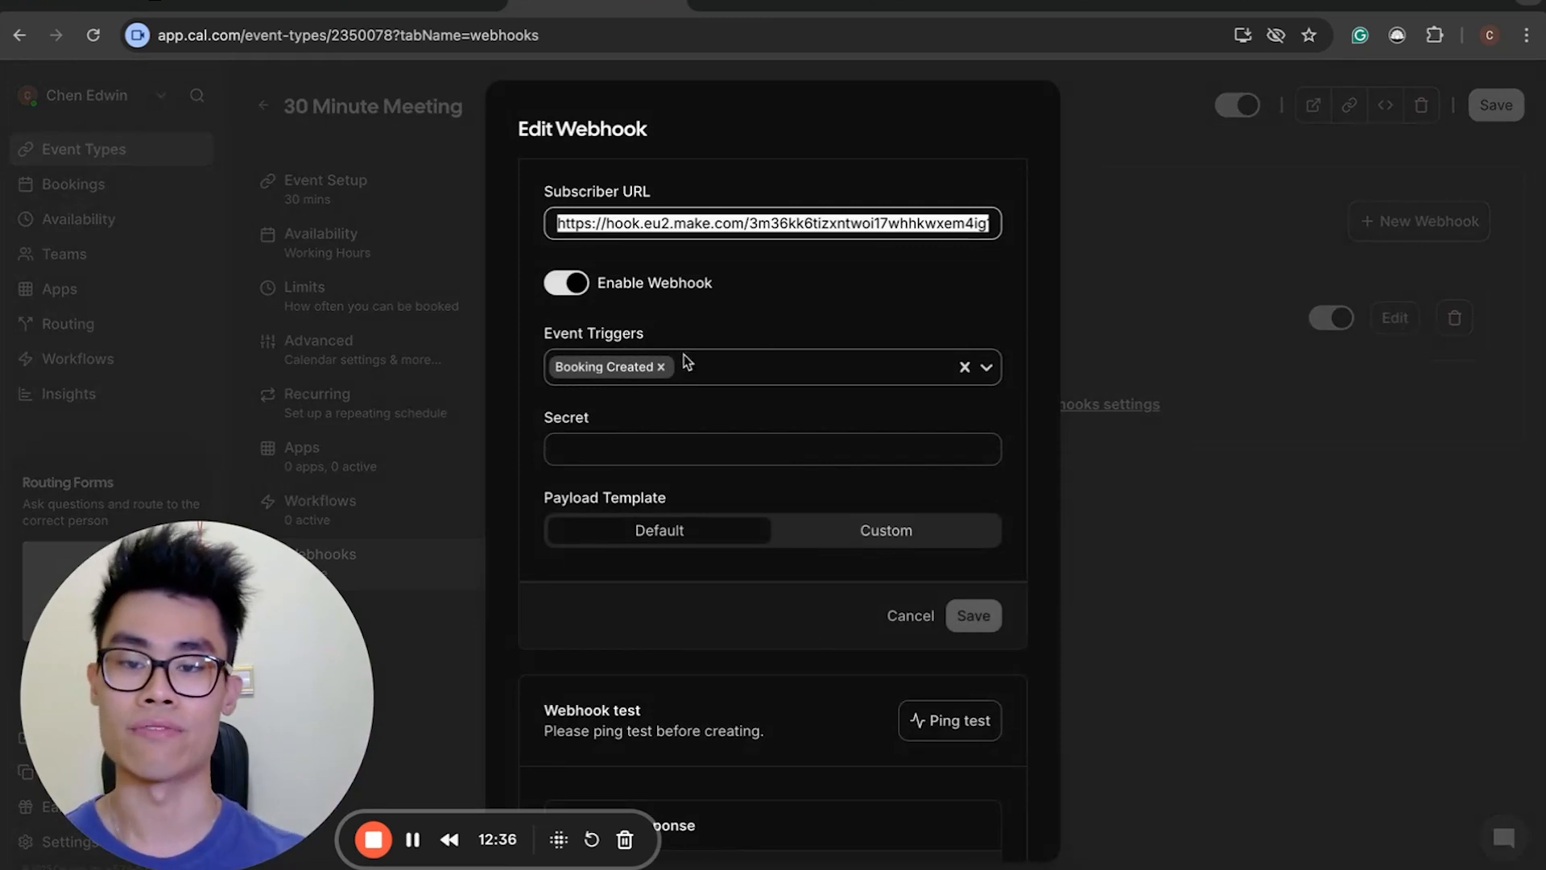
{"action": "left_click", "coordinate": [1264, 690]}
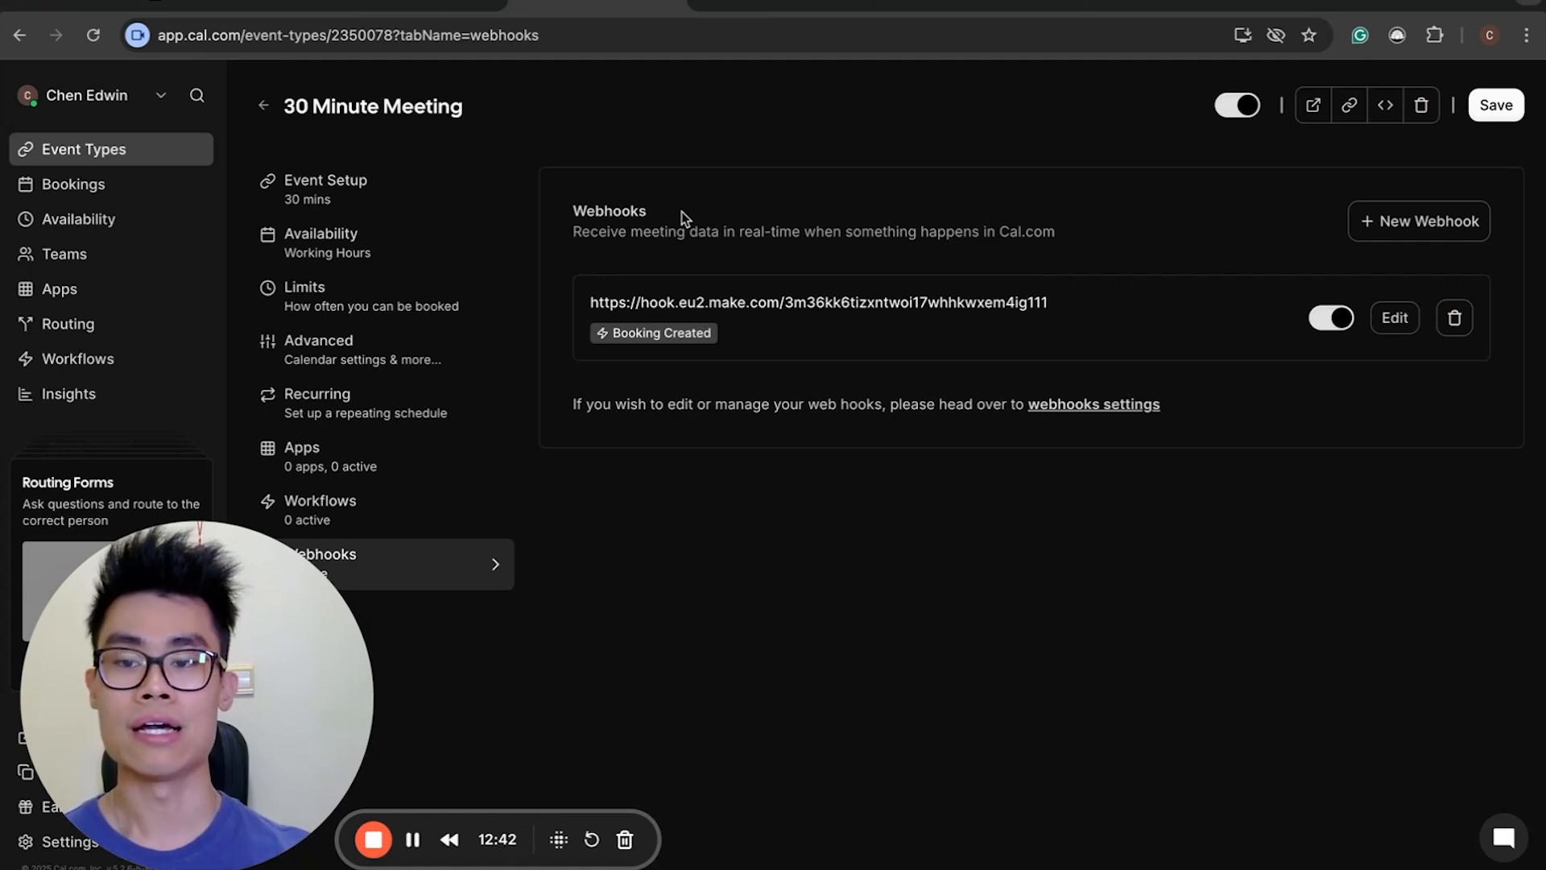
On the public booking form, answer the biggest challenge question with "too much customer support ticket to handle!".
{"action": "left_click", "coordinate": [742, 3]}
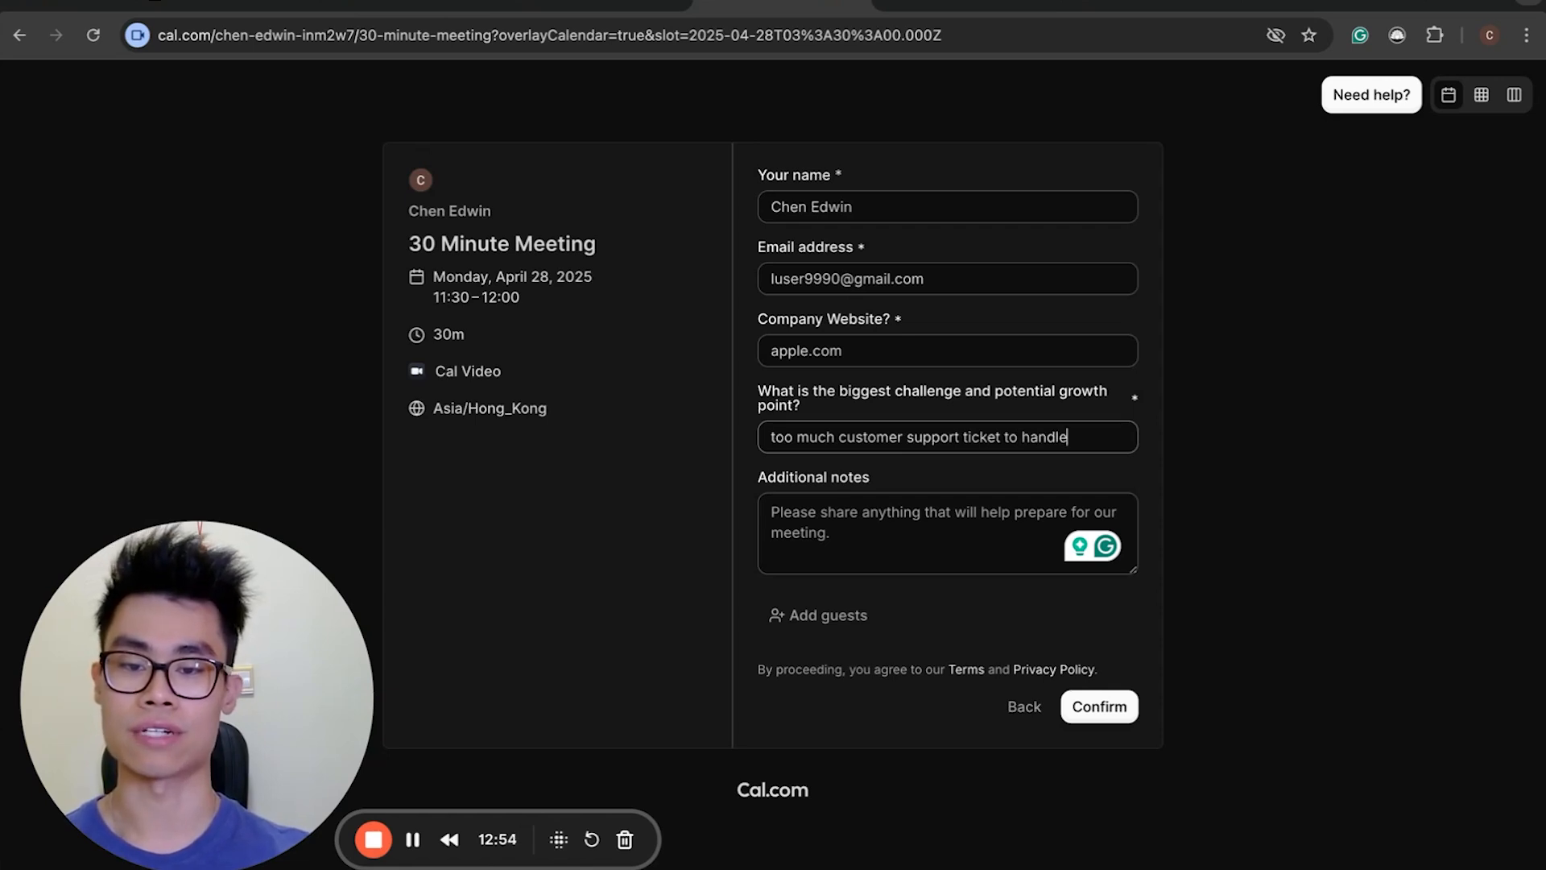
{"action": "type", "text": "!"}
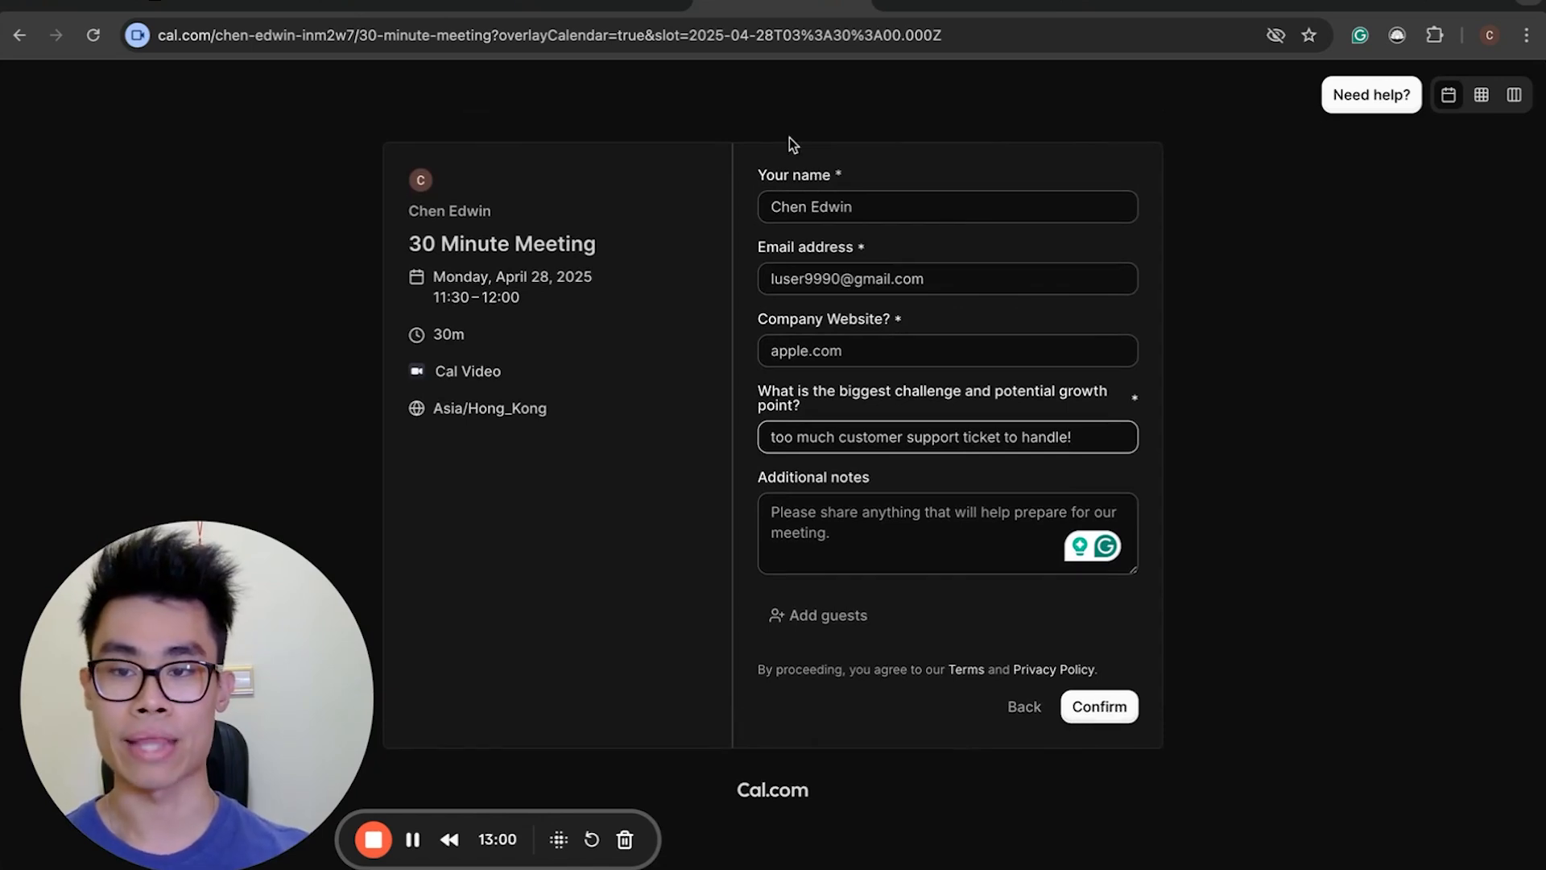
Save the Webhooks module settings in Make's Research Automation scenario, and check back on the filled-in booking form.
{"action": "left_click", "coordinate": [559, 5]}
{"action": "left_click_drag", "start_coordinate": [179, 705], "coordinate": [204, 393]}
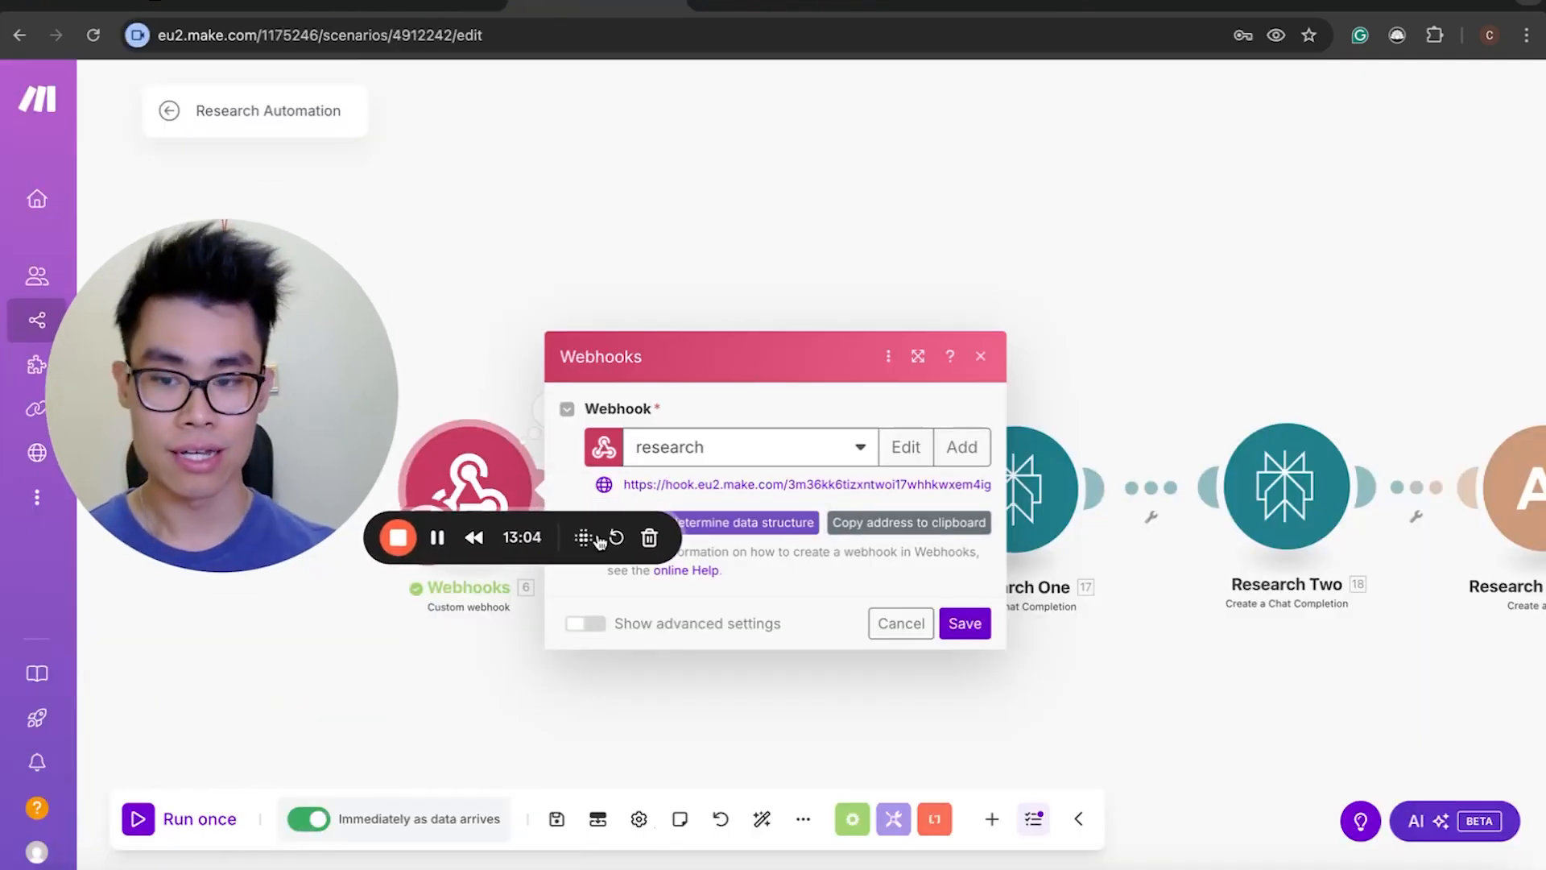
{"action": "left_click_drag", "start_coordinate": [180, 322], "coordinate": [177, 527]}
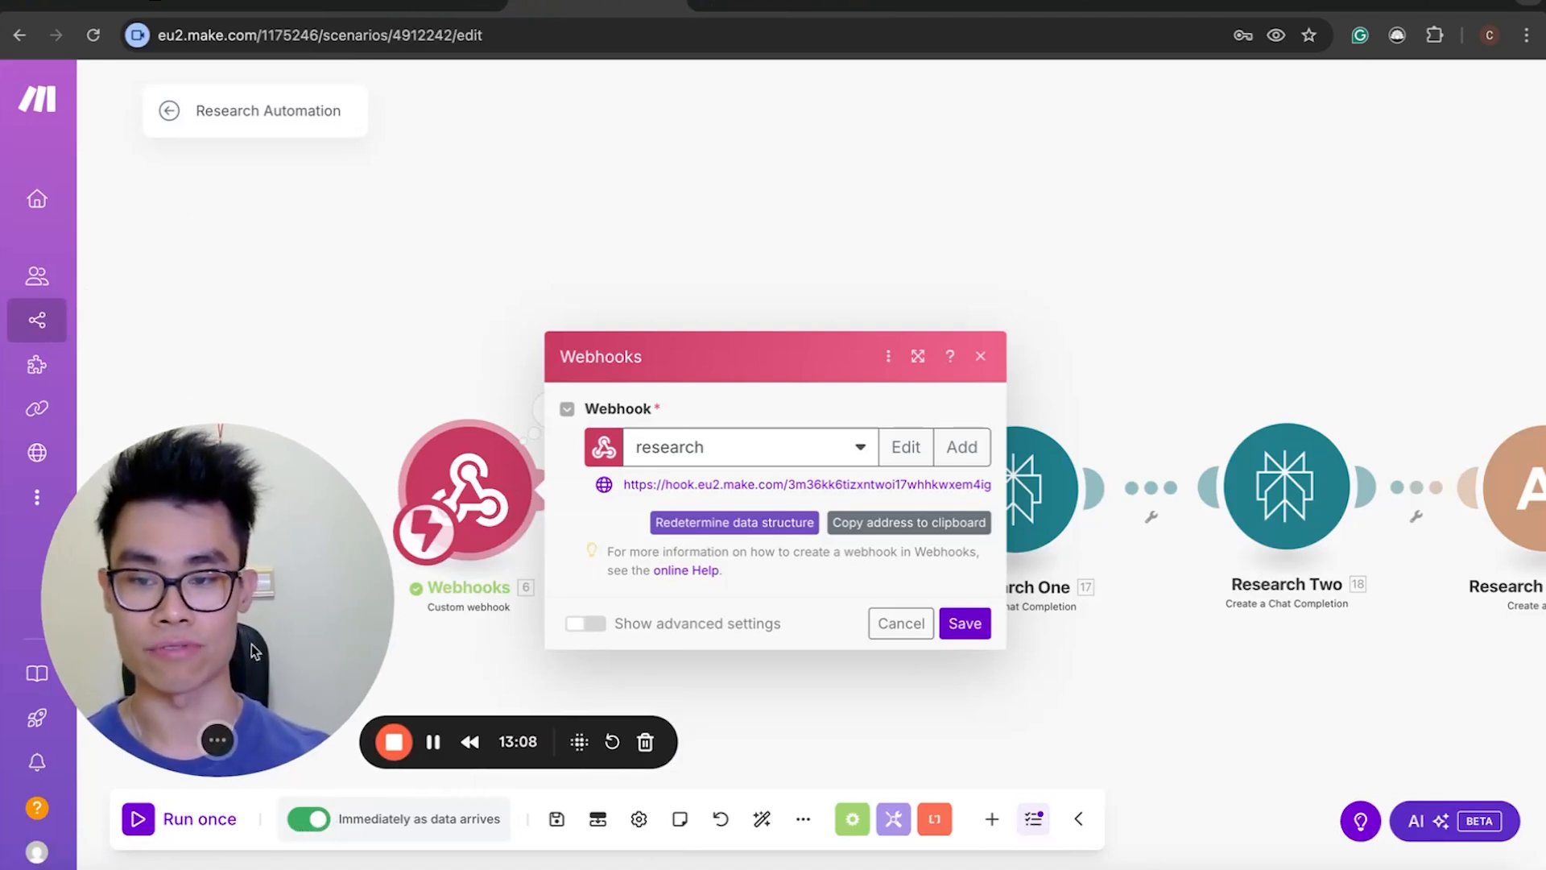
{"action": "left_click_drag", "start_coordinate": [253, 645], "coordinate": [1487, 244]}
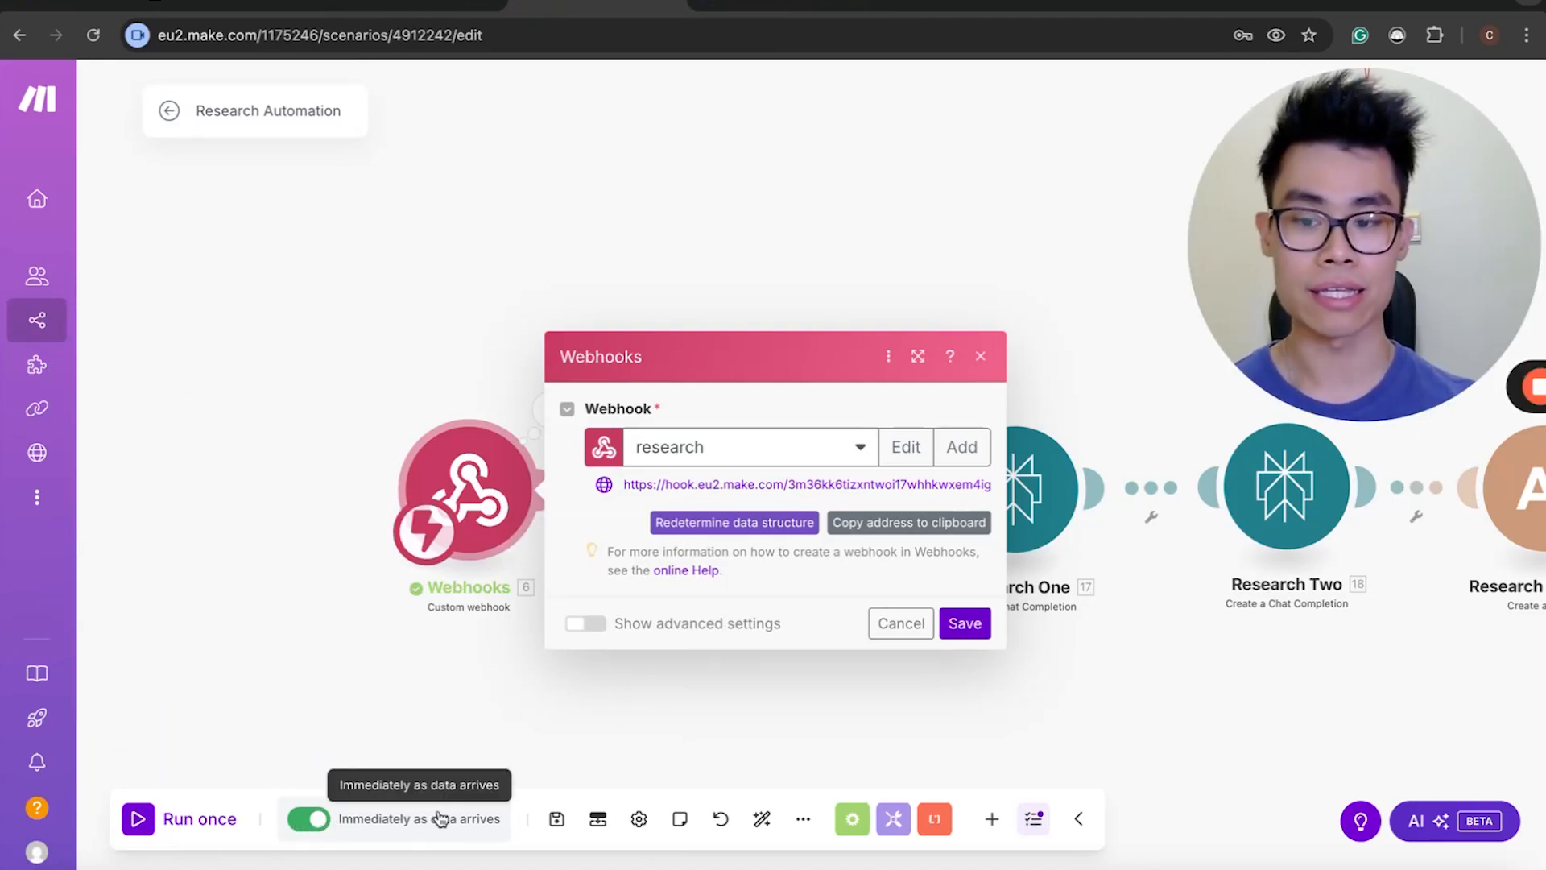
{"action": "left_click", "coordinate": [965, 622]}
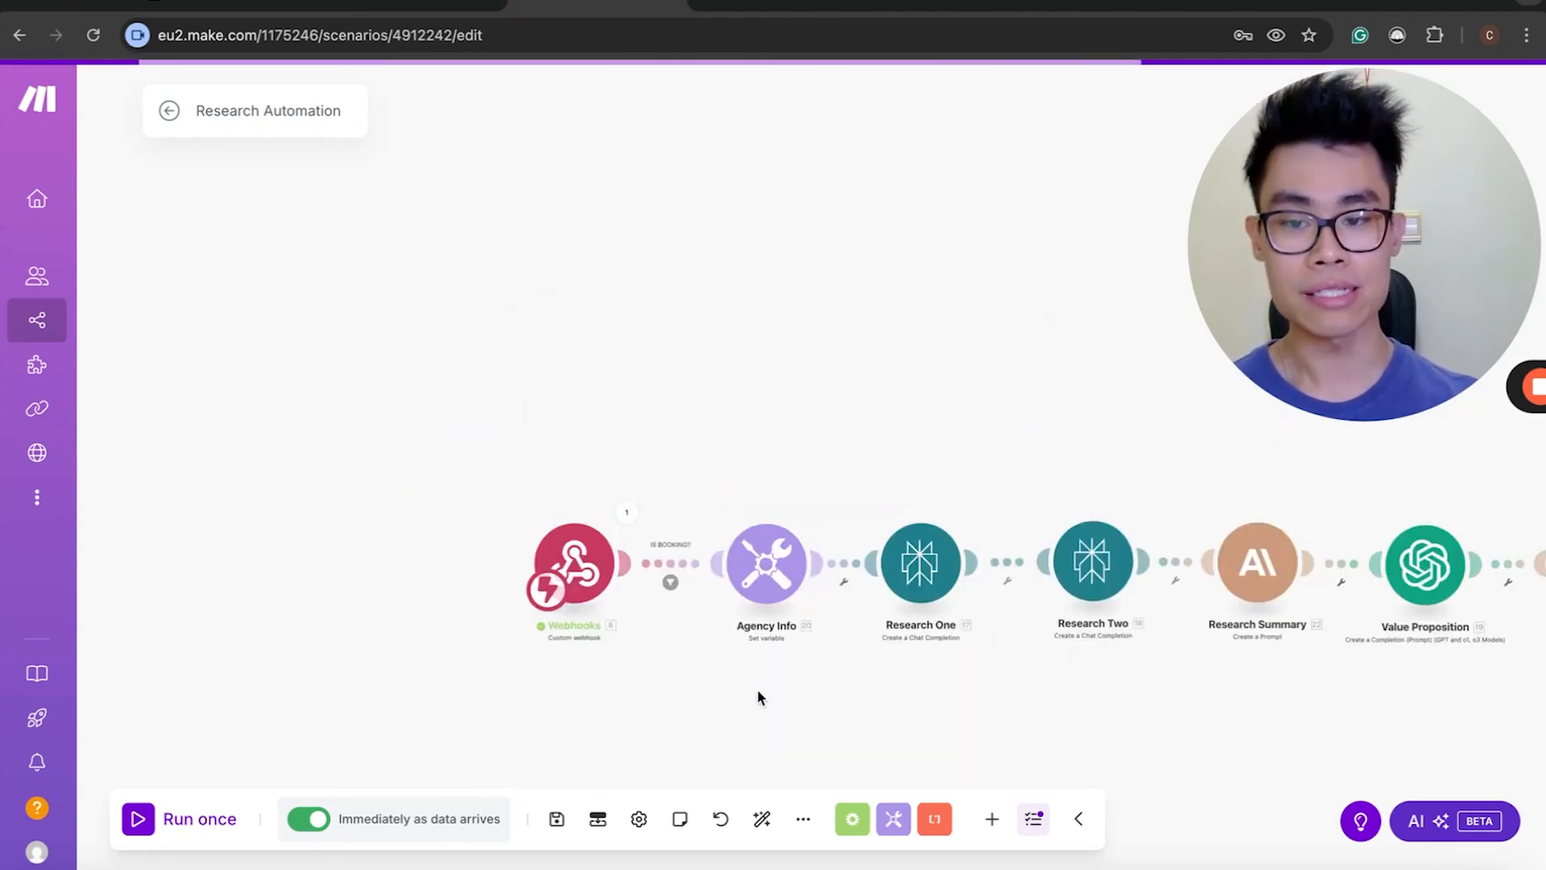
{"action": "left_click", "coordinate": [709, 10]}
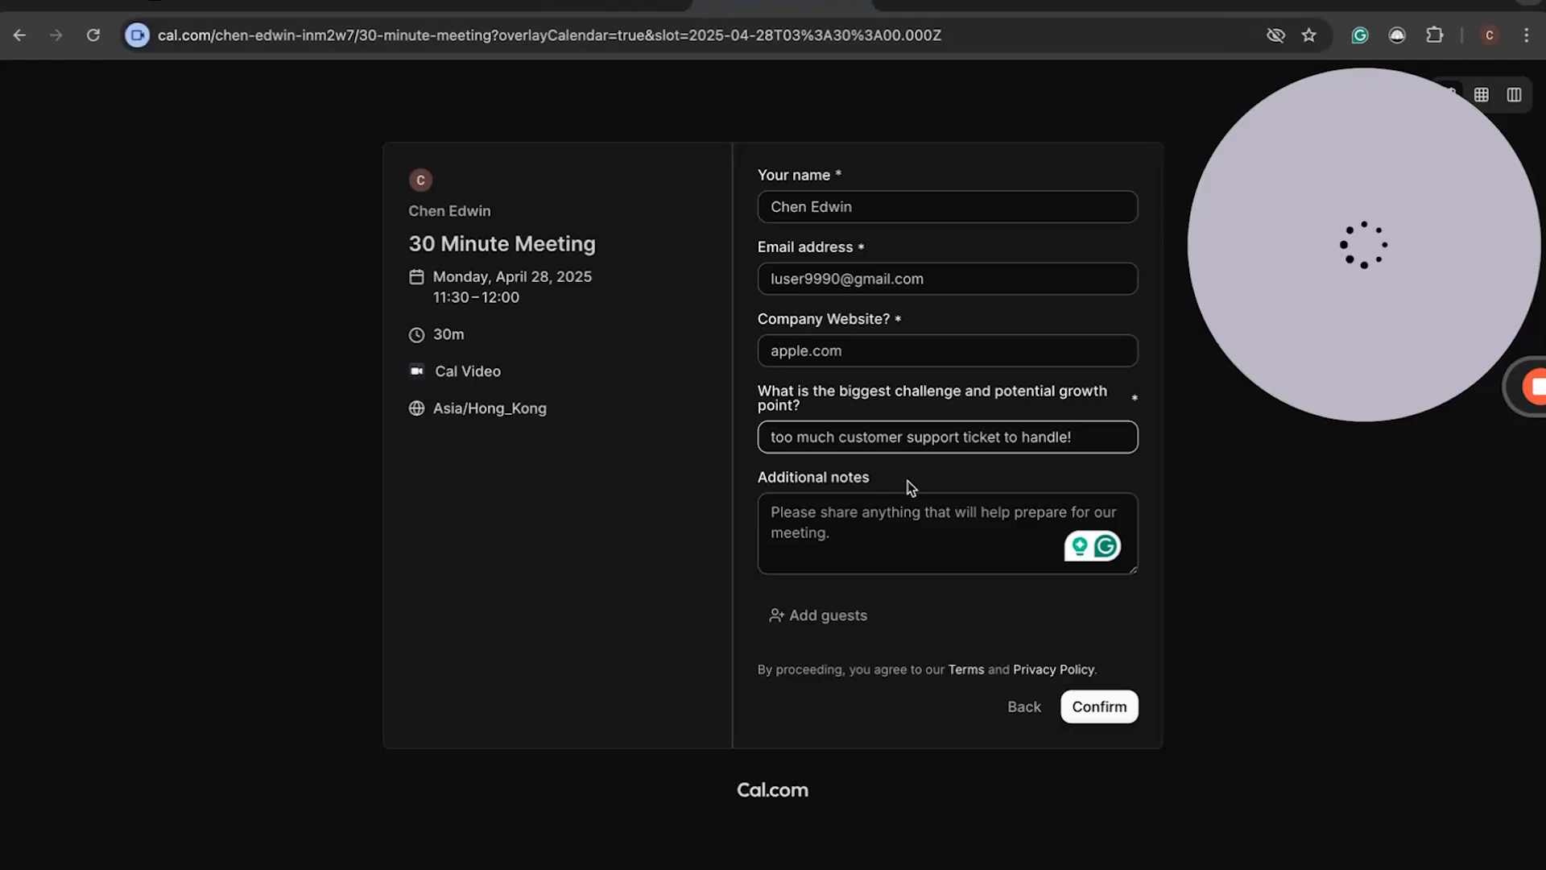
{"action": "left_click", "coordinate": [580, 5]}
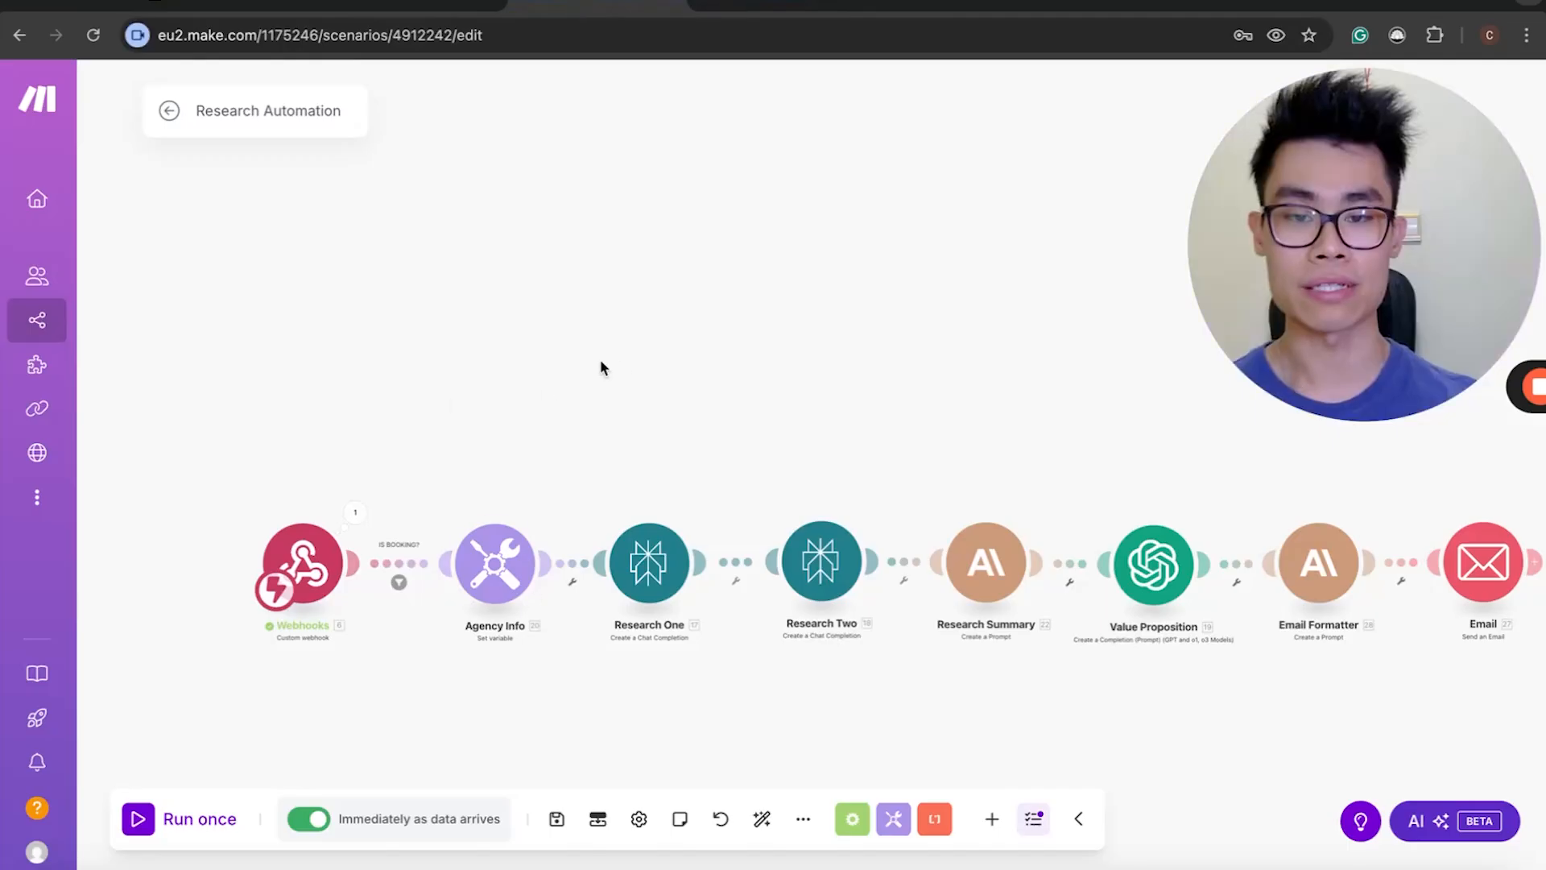
Submit the filled-in 30 Minute Meeting booking form on Cal.com to schedule the sample meeting.
{"action": "left_click_drag", "start_coordinate": [583, 363], "coordinate": [482, 364]}
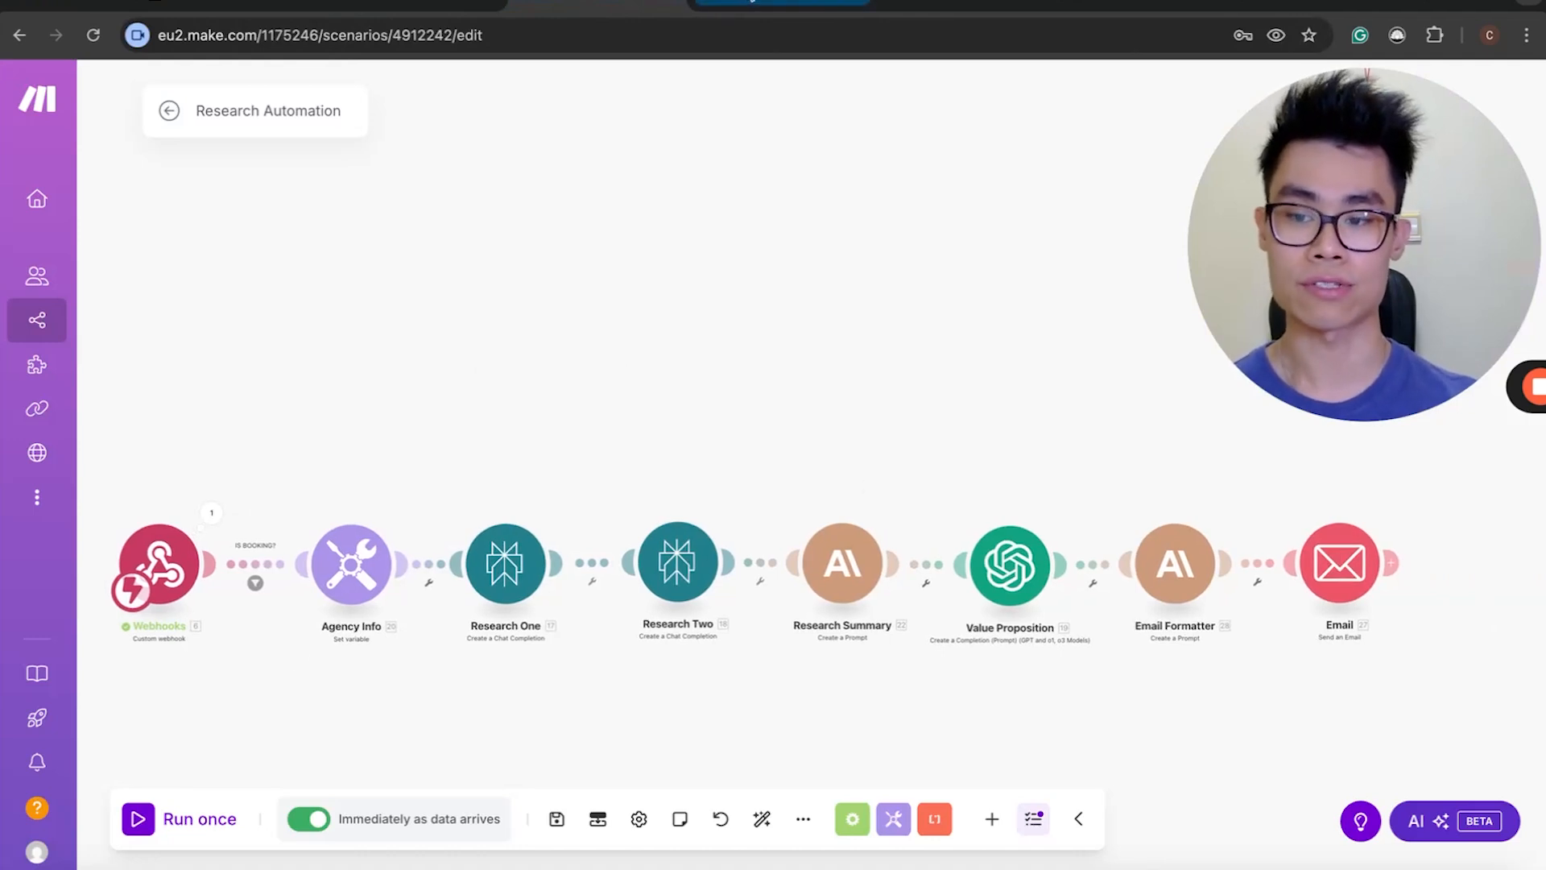
{"action": "left_click", "coordinate": [751, 4]}
{"action": "left_click", "coordinate": [1113, 710]}
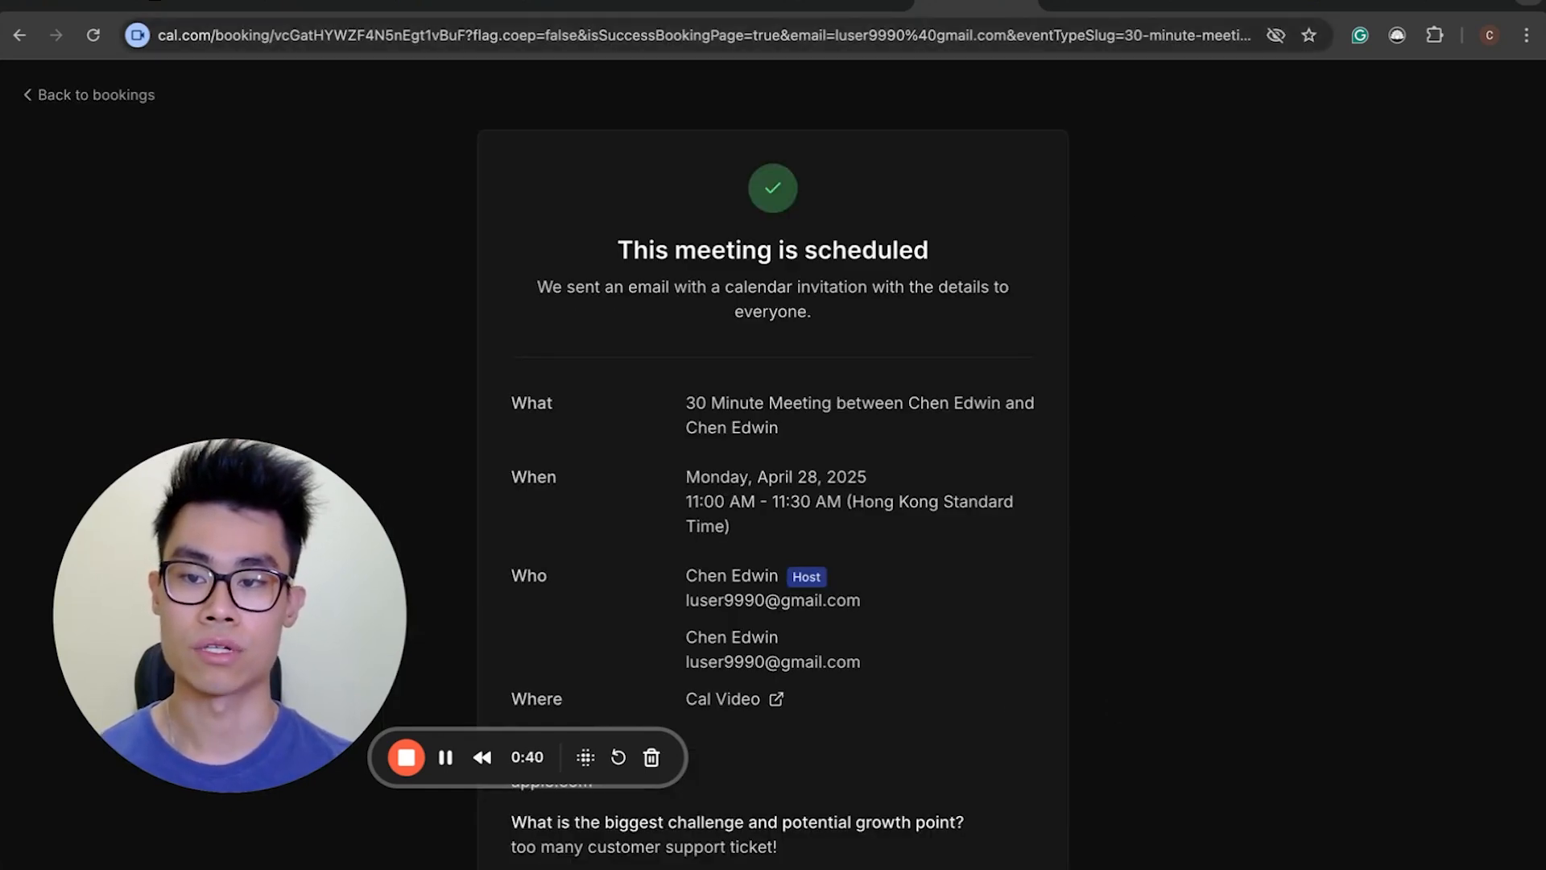
Switch back to Make's Research Automation scenario, let its run finish, and check the Gmail module's recipient, subject and content settings.
{"action": "left_click", "coordinate": [438, 19]}
{"action": "left_click_drag", "start_coordinate": [234, 608], "coordinate": [700, 257]}
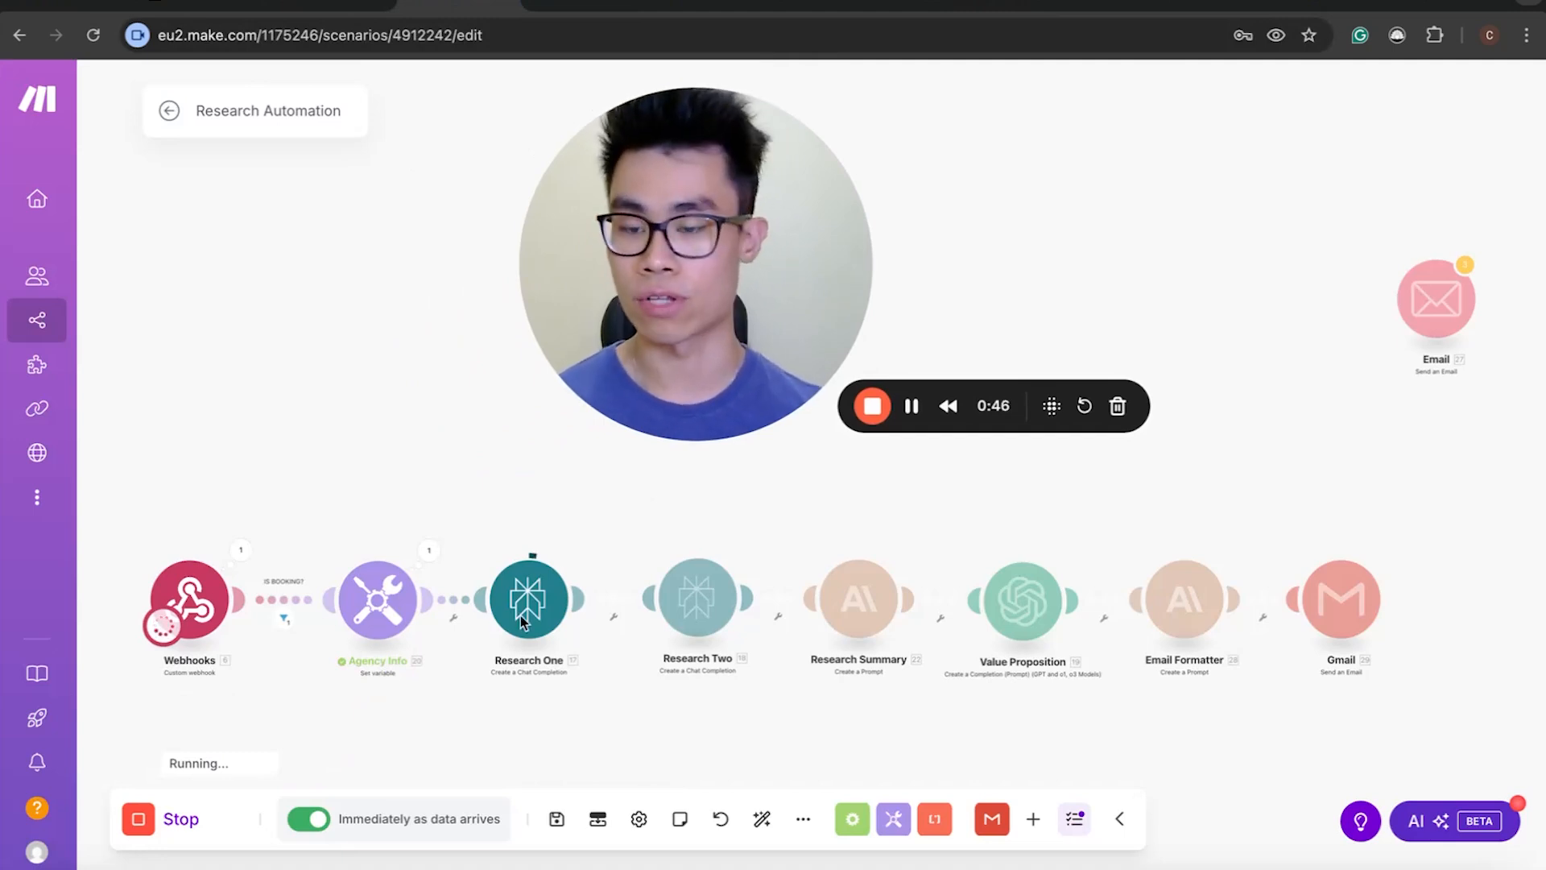
{"action": "left_click_drag", "start_coordinate": [679, 306], "coordinate": [682, 324]}
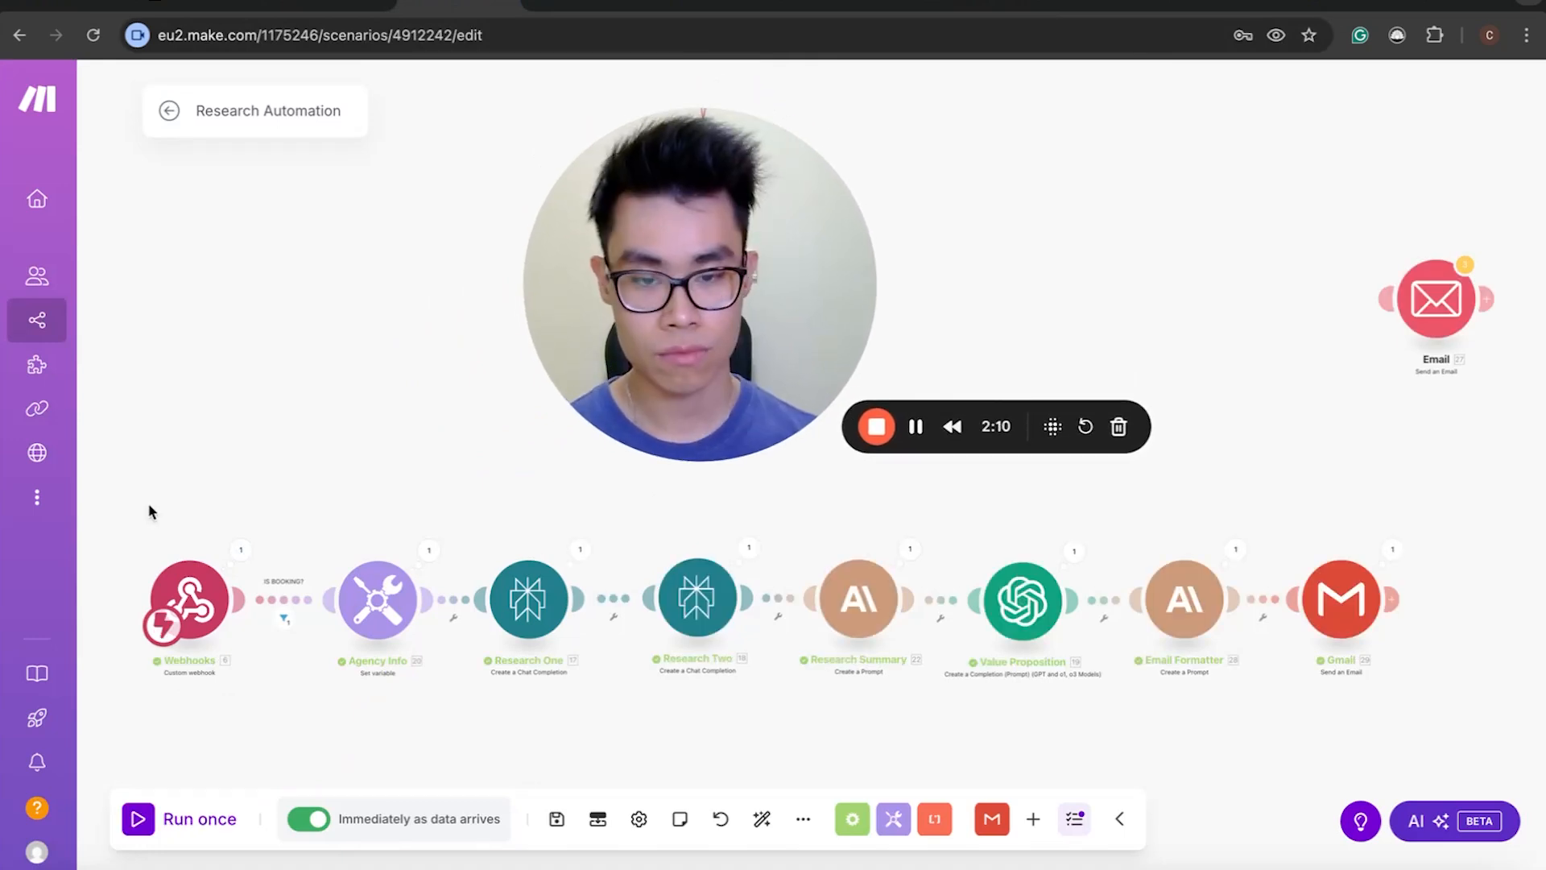
{"action": "left_click", "coordinate": [1362, 600]}
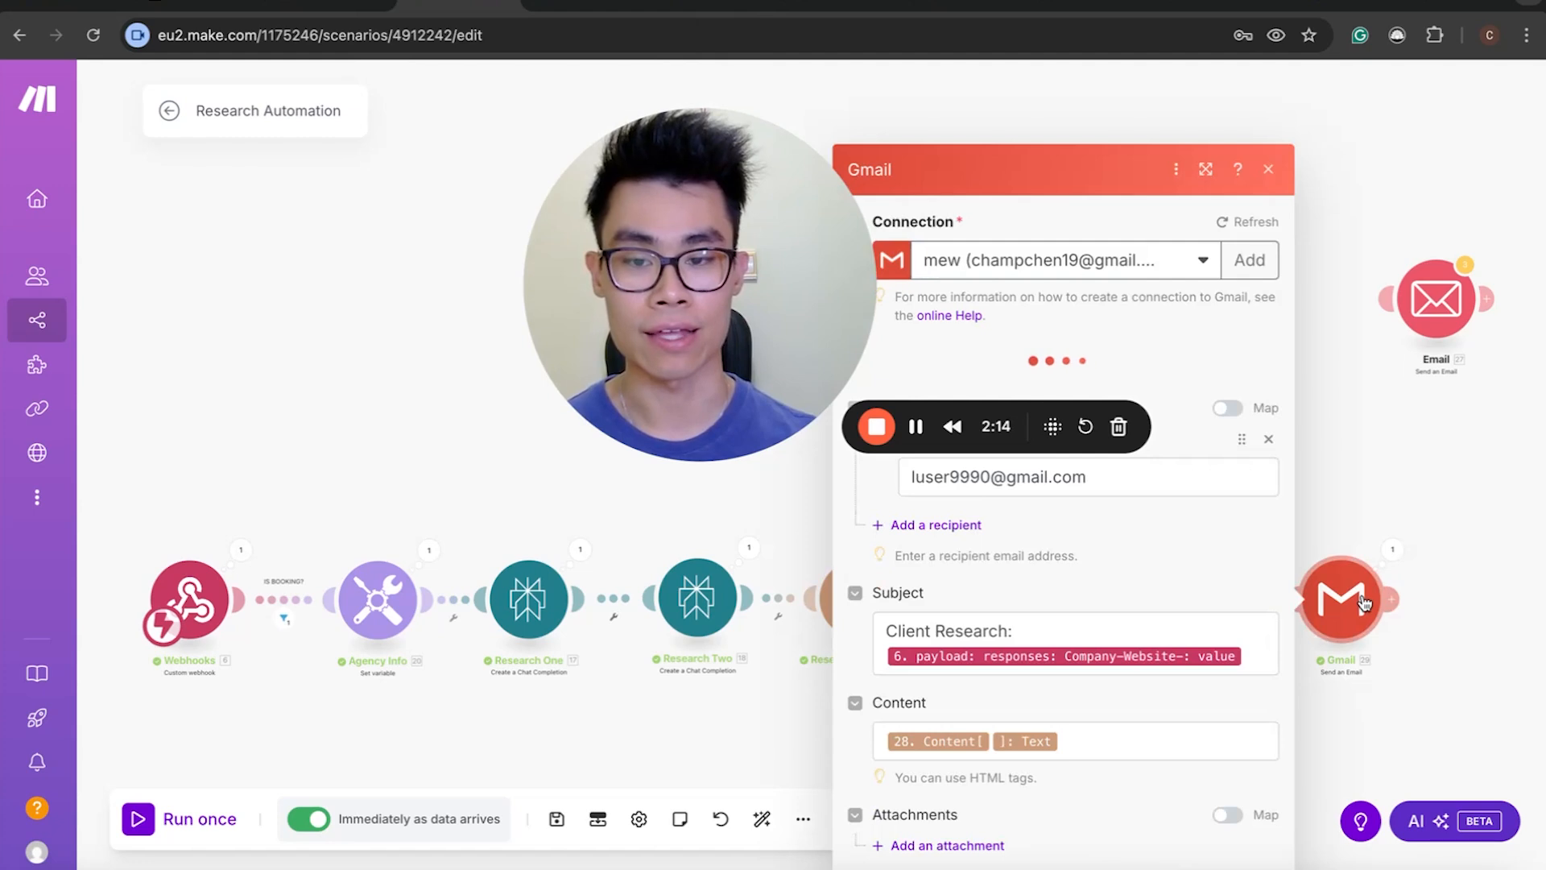
{"action": "left_click", "coordinate": [1224, 100]}
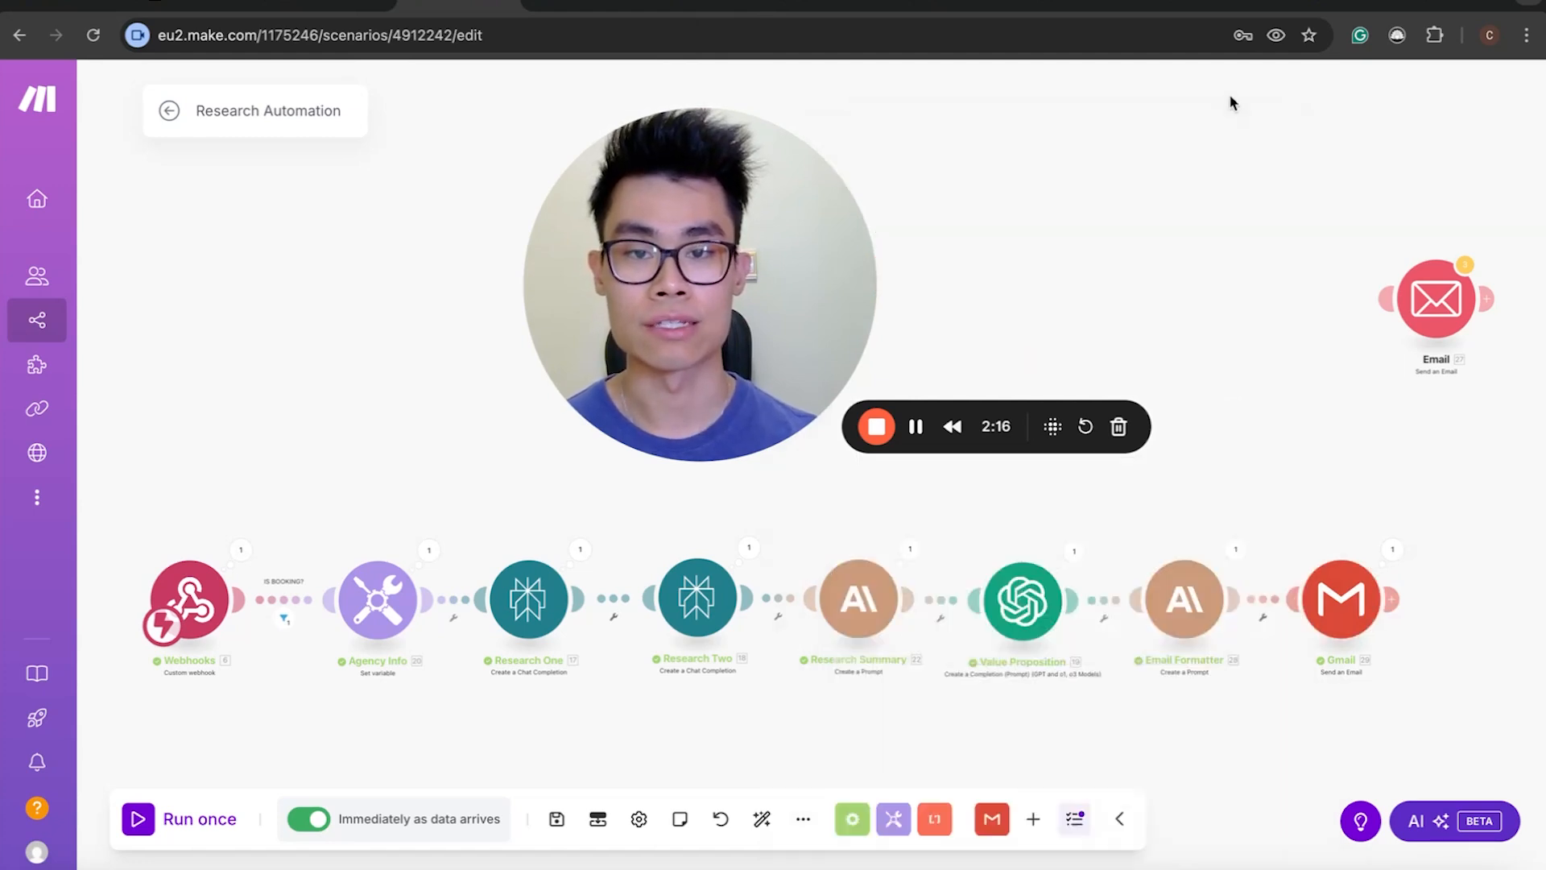
Go to the Gmail inbox in a new browser tab and open the "Client Research: apple.com" email.
{"action": "left_click", "coordinate": [1216, 4]}
{"action": "type", "text": "gm"}
{"action": "left_click", "coordinate": [990, 98]}
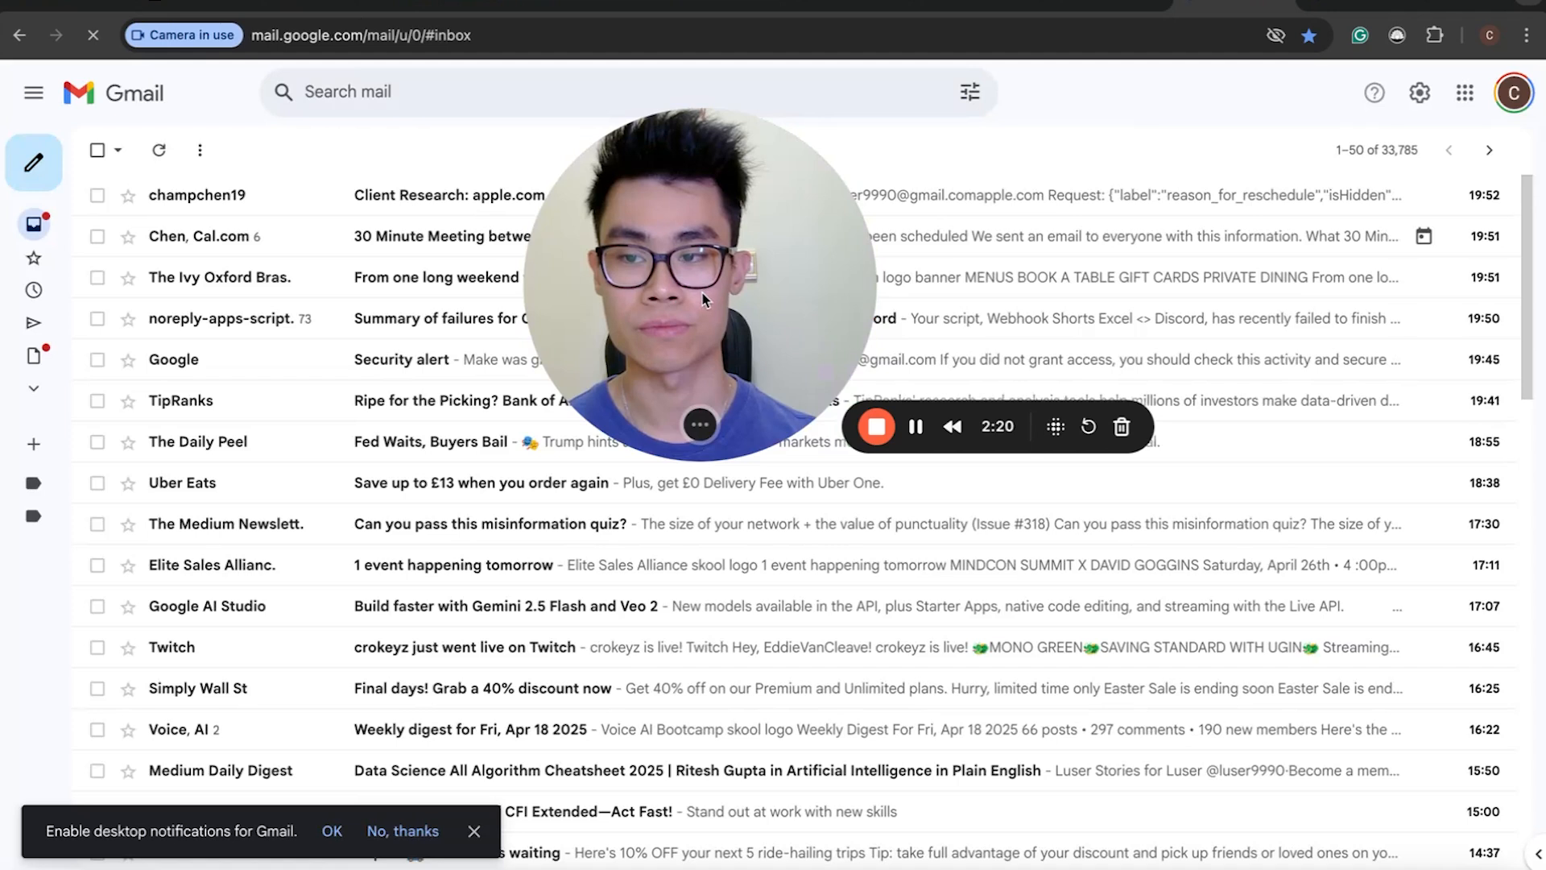
{"action": "left_click", "coordinate": [471, 201]}
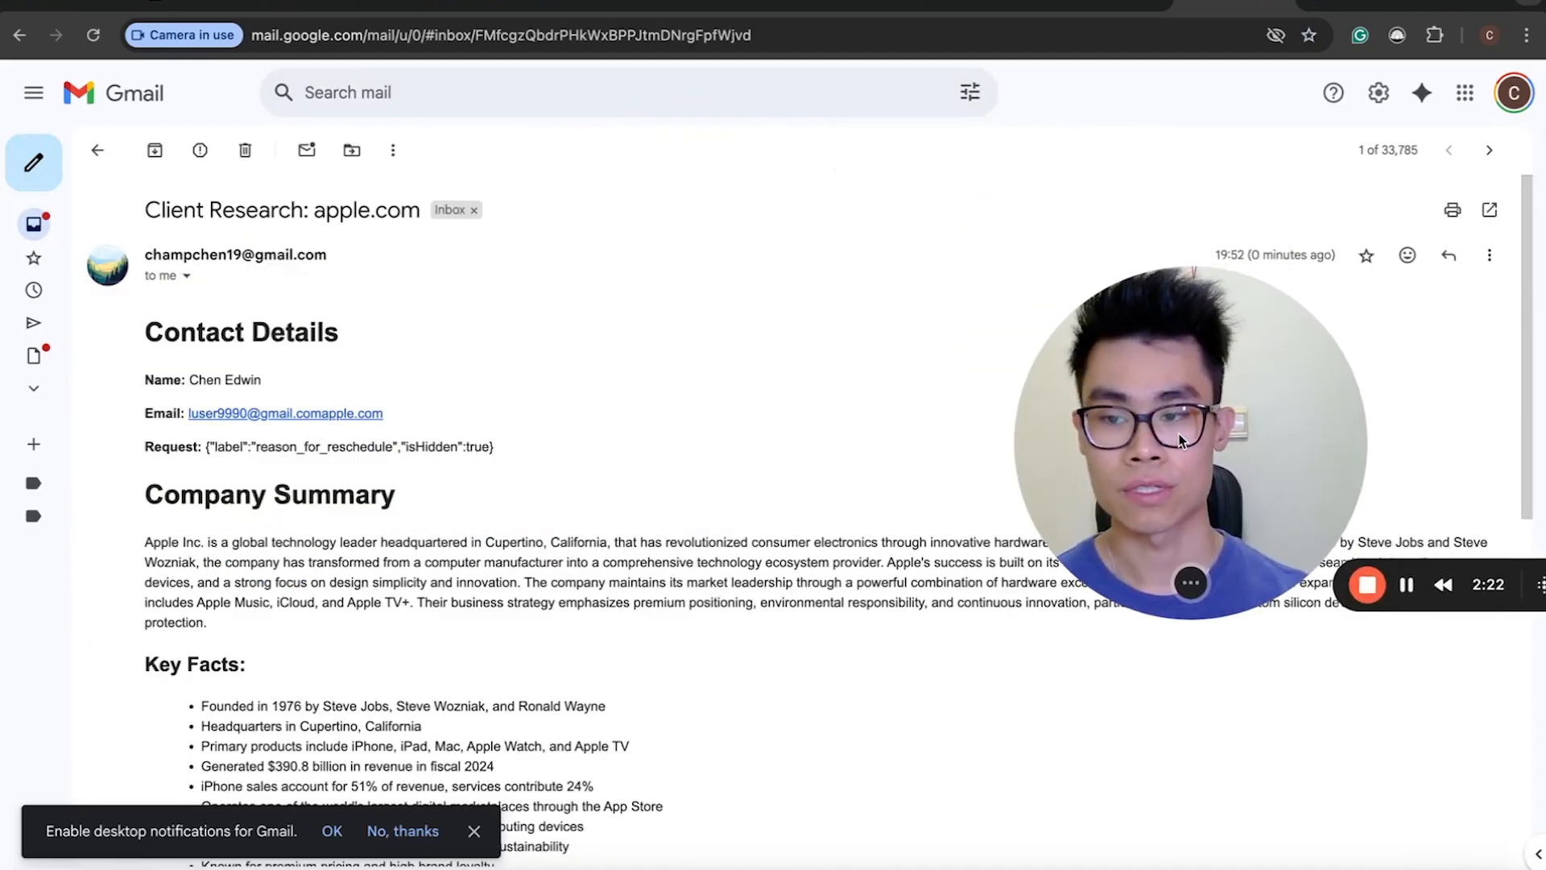
Read the research email's contact details, company summary, key facts, alignment and value proposition, and key questions.
{"action": "scroll", "coordinate": [531, 455], "scroll_direction": "down", "scroll_amount": 3}
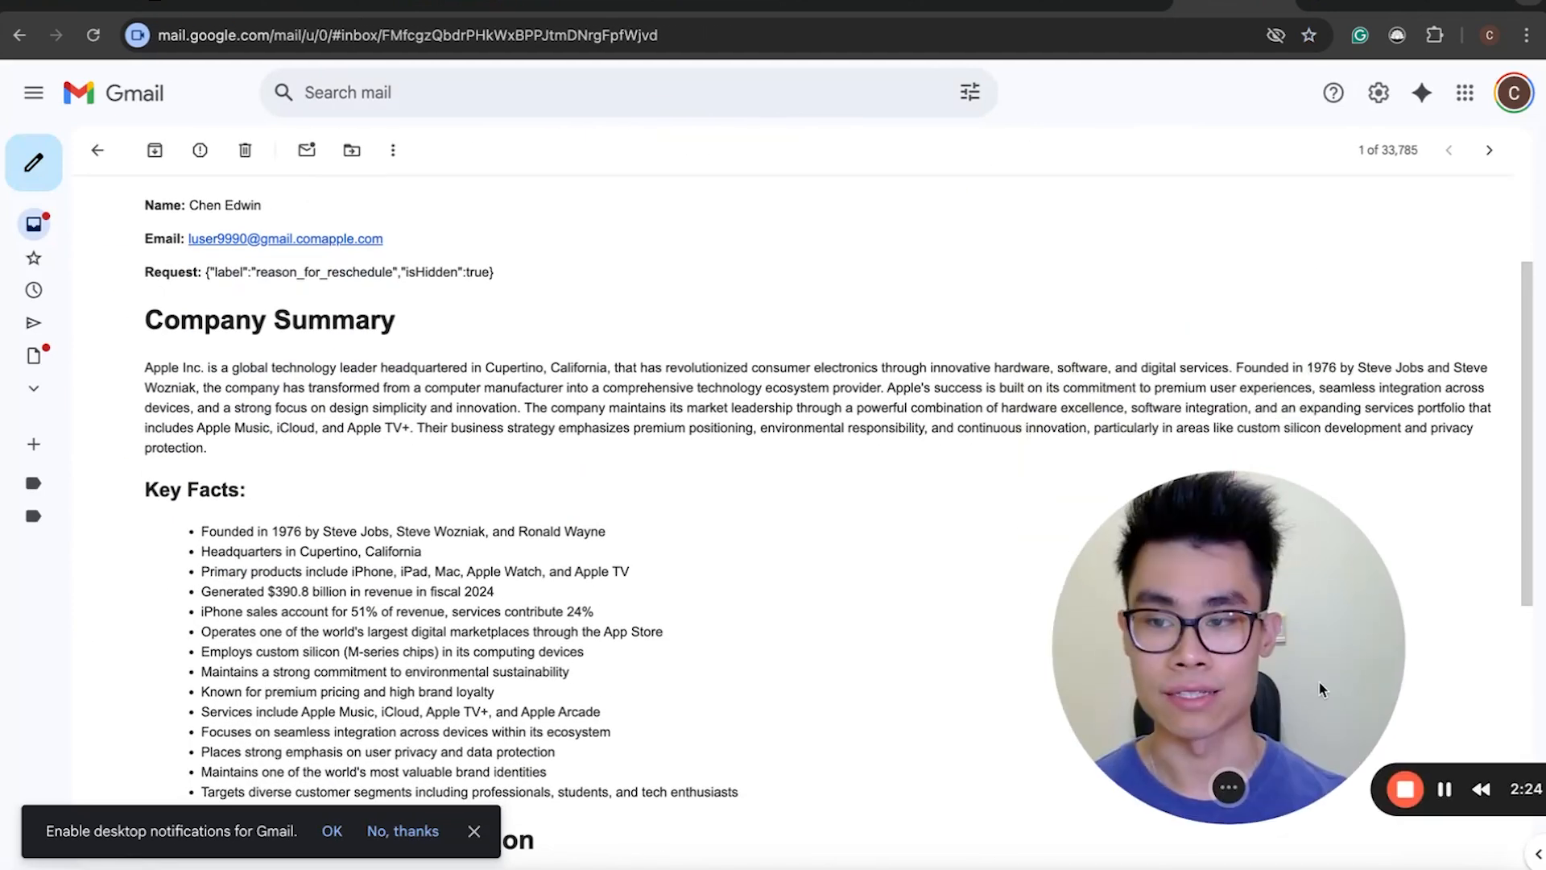
{"action": "scroll", "coordinate": [442, 402], "scroll_direction": "up", "scroll_amount": 2}
{"action": "scroll", "coordinate": [438, 403], "scroll_direction": "up", "scroll_amount": 1}
{"action": "scroll", "coordinate": [225, 302], "scroll_direction": "down", "scroll_amount": 2}
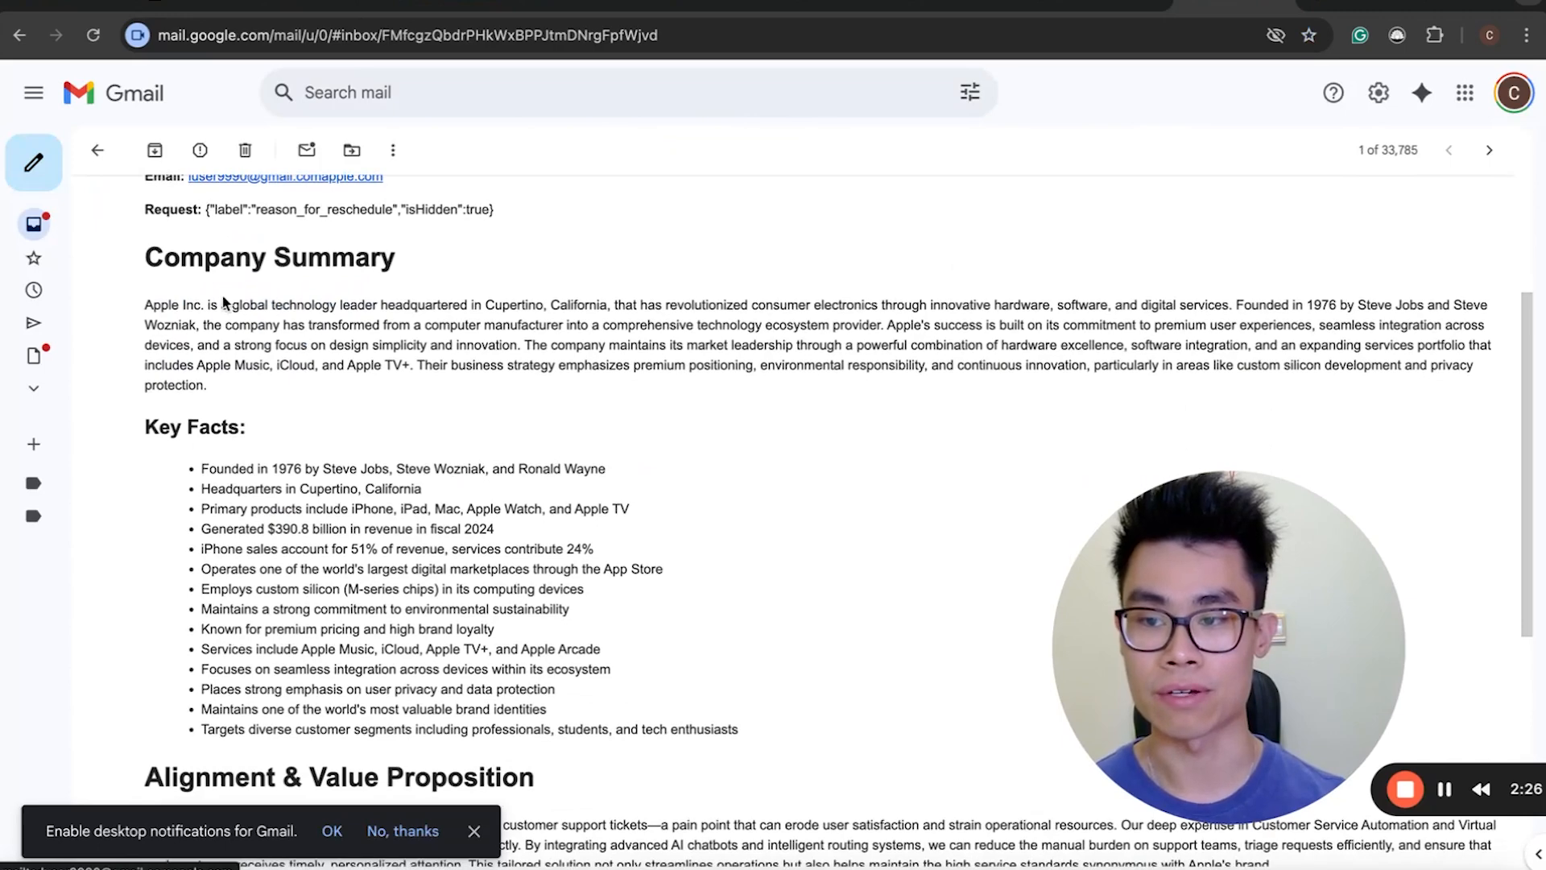
{"action": "scroll", "coordinate": [175, 323], "scroll_direction": "down", "scroll_amount": 1}
{"action": "left_click_drag", "start_coordinate": [159, 264], "coordinate": [373, 301]}
{"action": "left_click", "coordinate": [374, 302]}
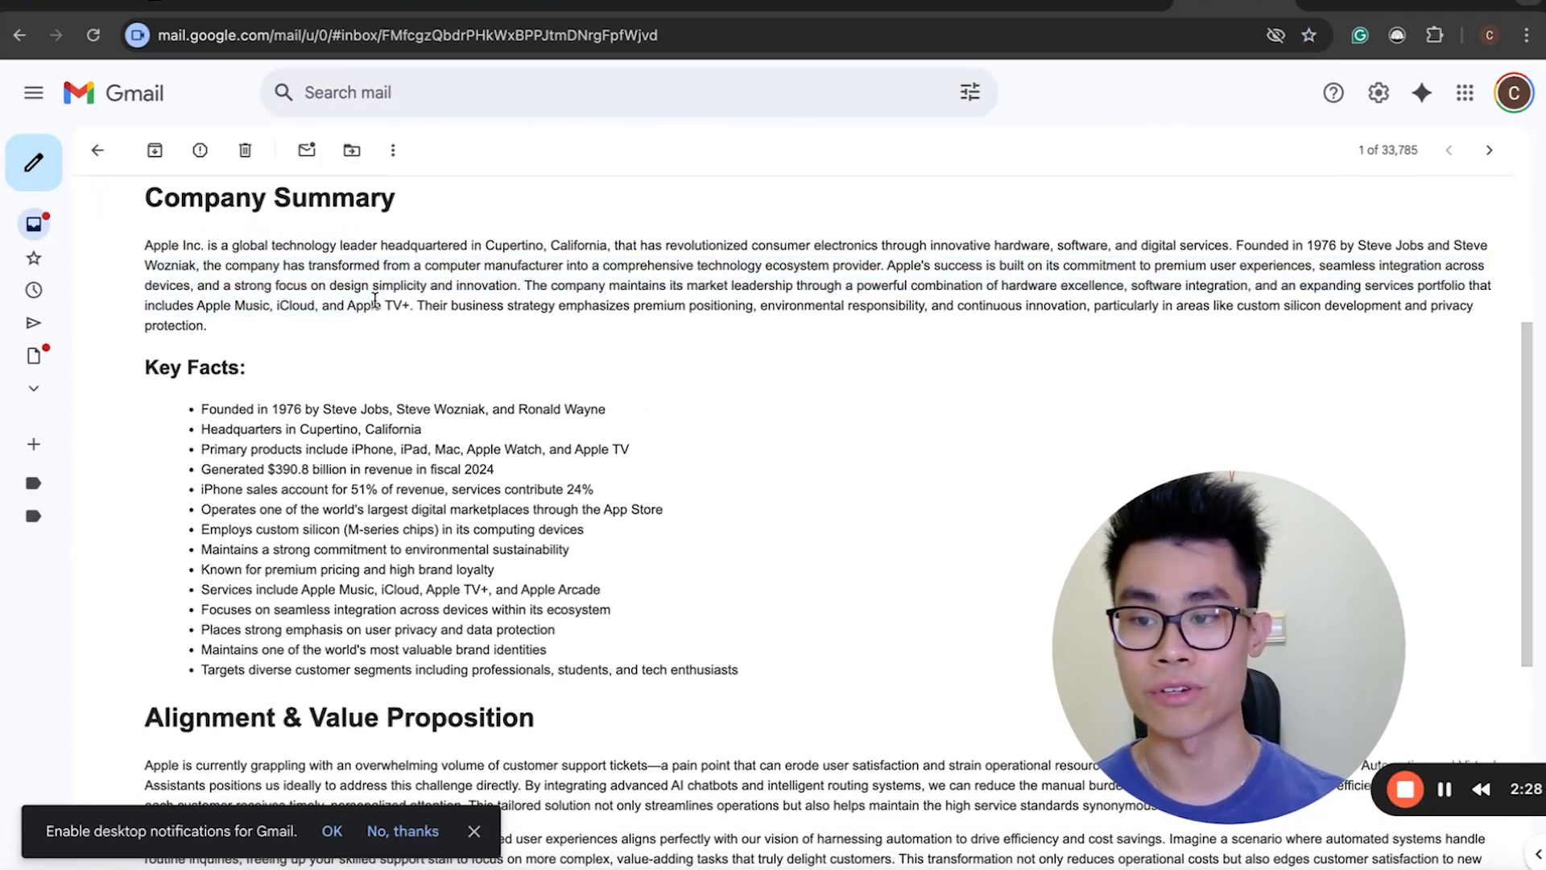
{"action": "scroll", "coordinate": [448, 505], "scroll_direction": "down", "scroll_amount": 2}
{"action": "scroll", "coordinate": [403, 515], "scroll_direction": "down", "scroll_amount": 3}
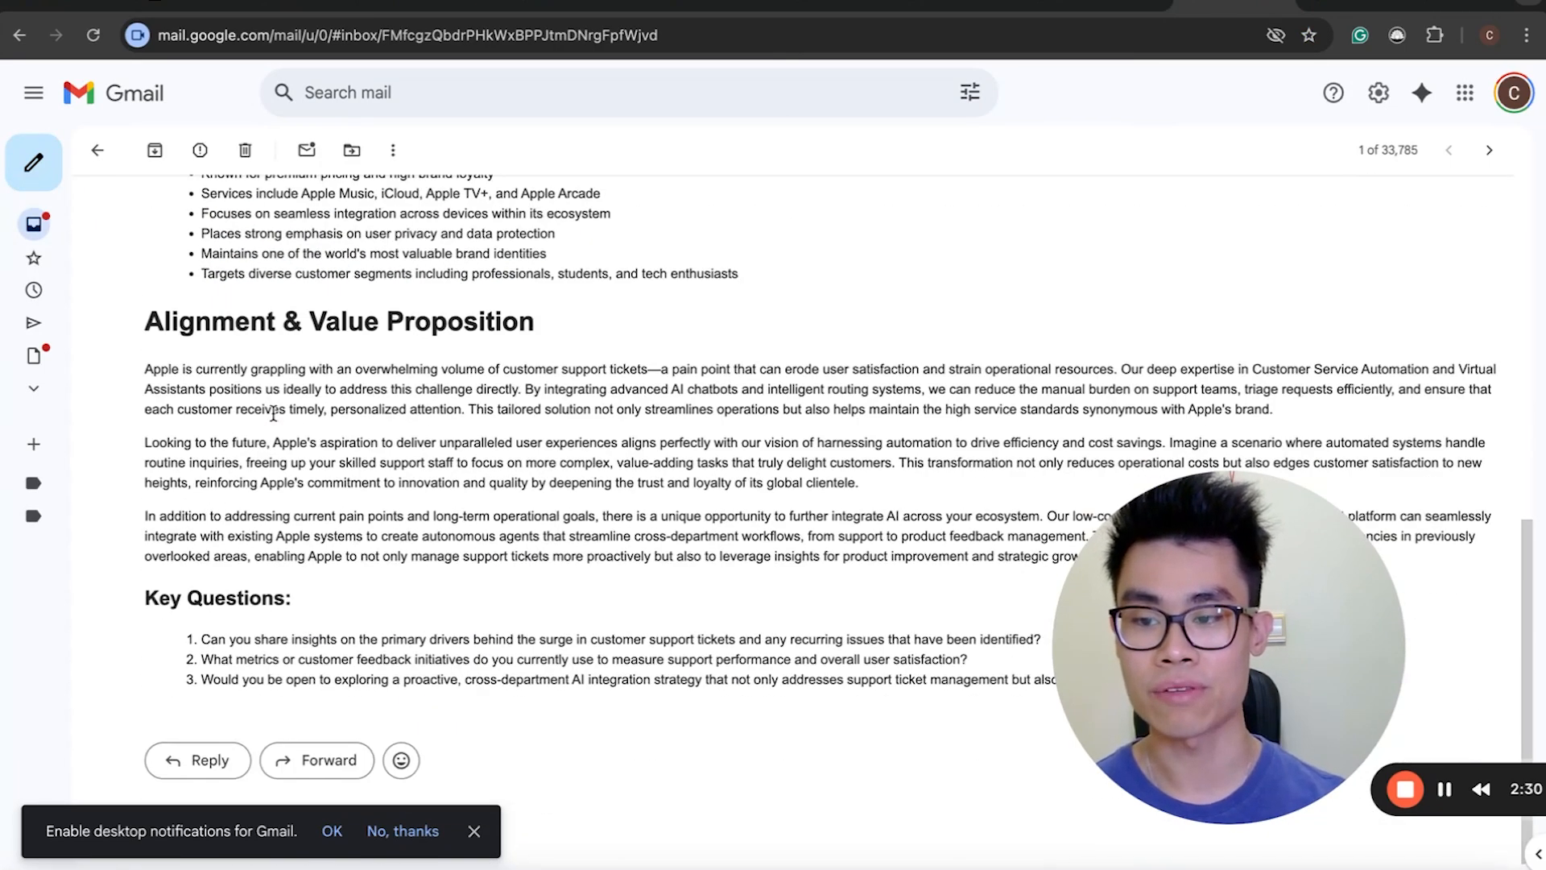
{"action": "scroll", "coordinate": [274, 414], "scroll_direction": "up", "scroll_amount": 4}
{"action": "scroll", "coordinate": [272, 427], "scroll_direction": "down", "scroll_amount": 4}
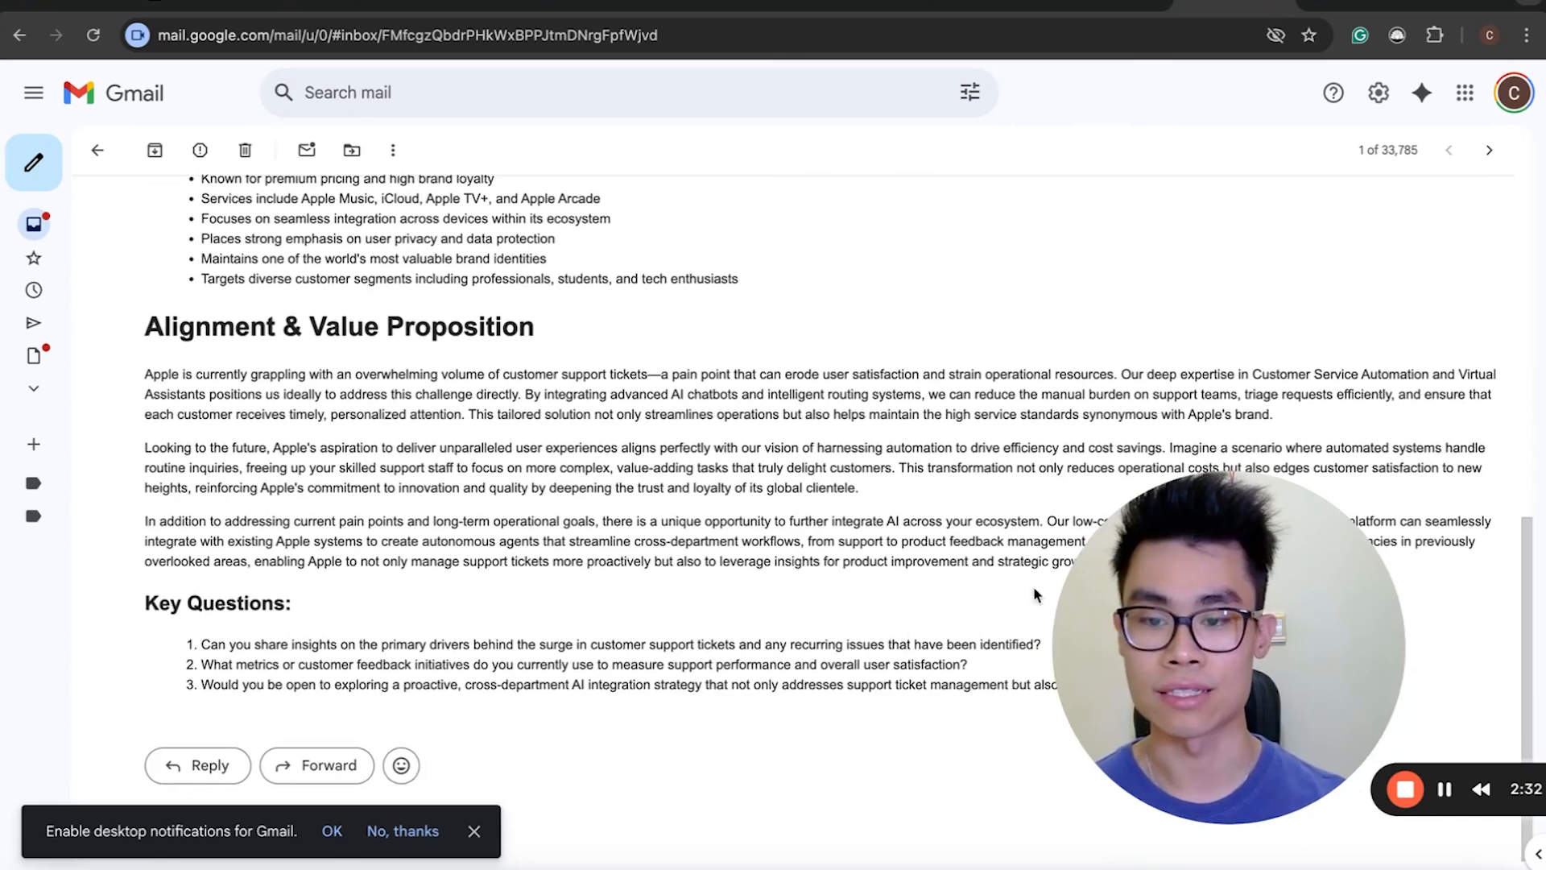
{"action": "scroll", "coordinate": [610, 516], "scroll_direction": "up", "scroll_amount": 10}
{"action": "scroll", "coordinate": [610, 516], "scroll_direction": "down", "scroll_amount": 2}
{"action": "scroll", "coordinate": [609, 516], "scroll_direction": "up", "scroll_amount": 2}
{"action": "scroll", "coordinate": [610, 516], "scroll_direction": "down", "scroll_amount": 1}
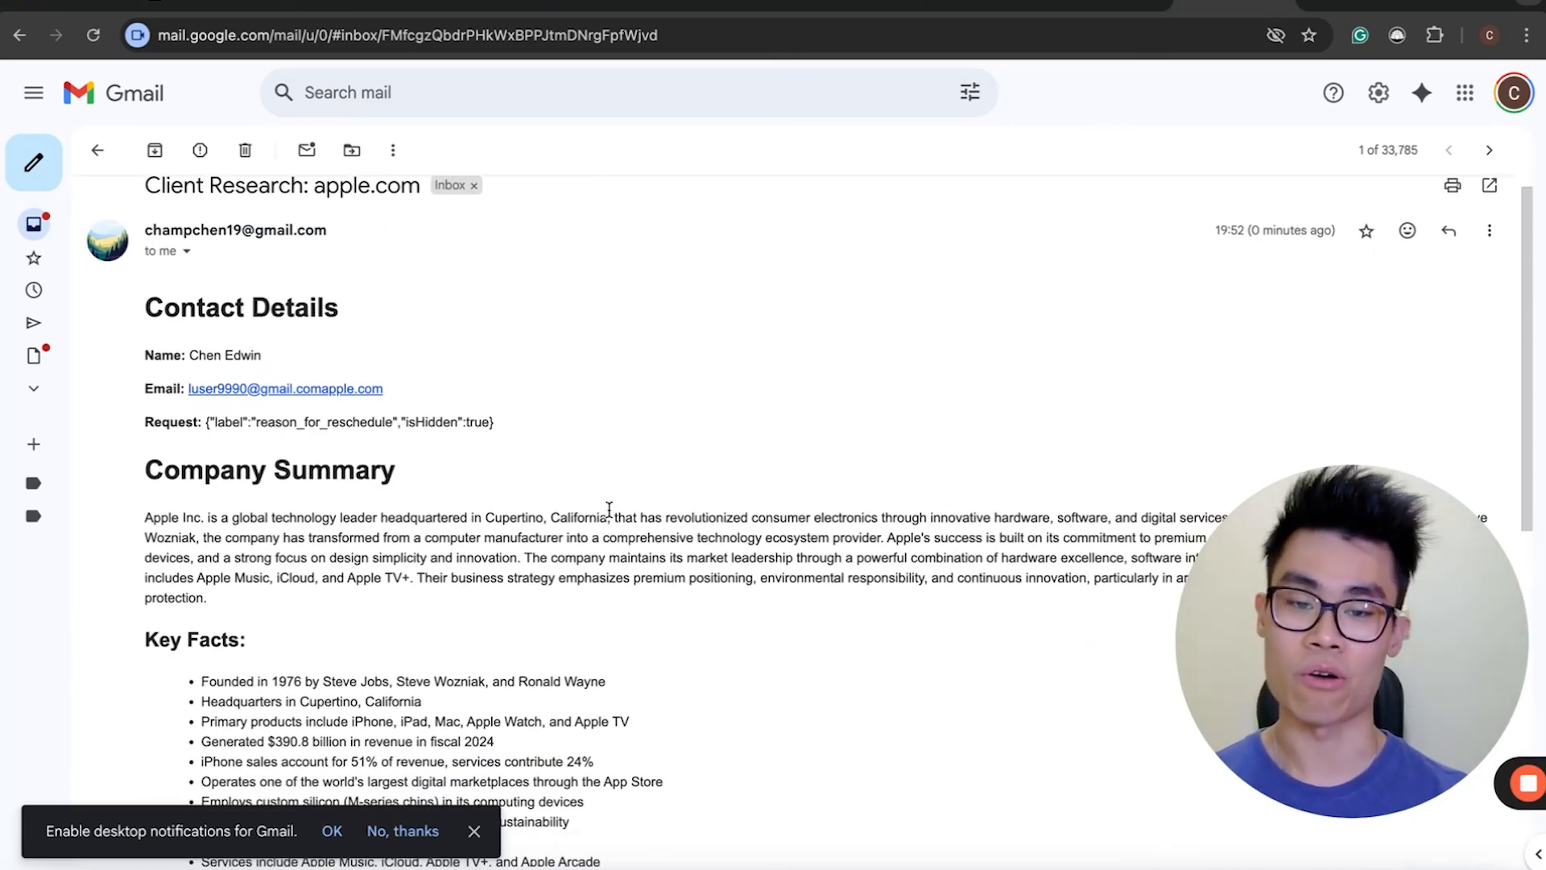
{"action": "scroll", "coordinate": [610, 509], "scroll_direction": "down", "scroll_amount": 7}
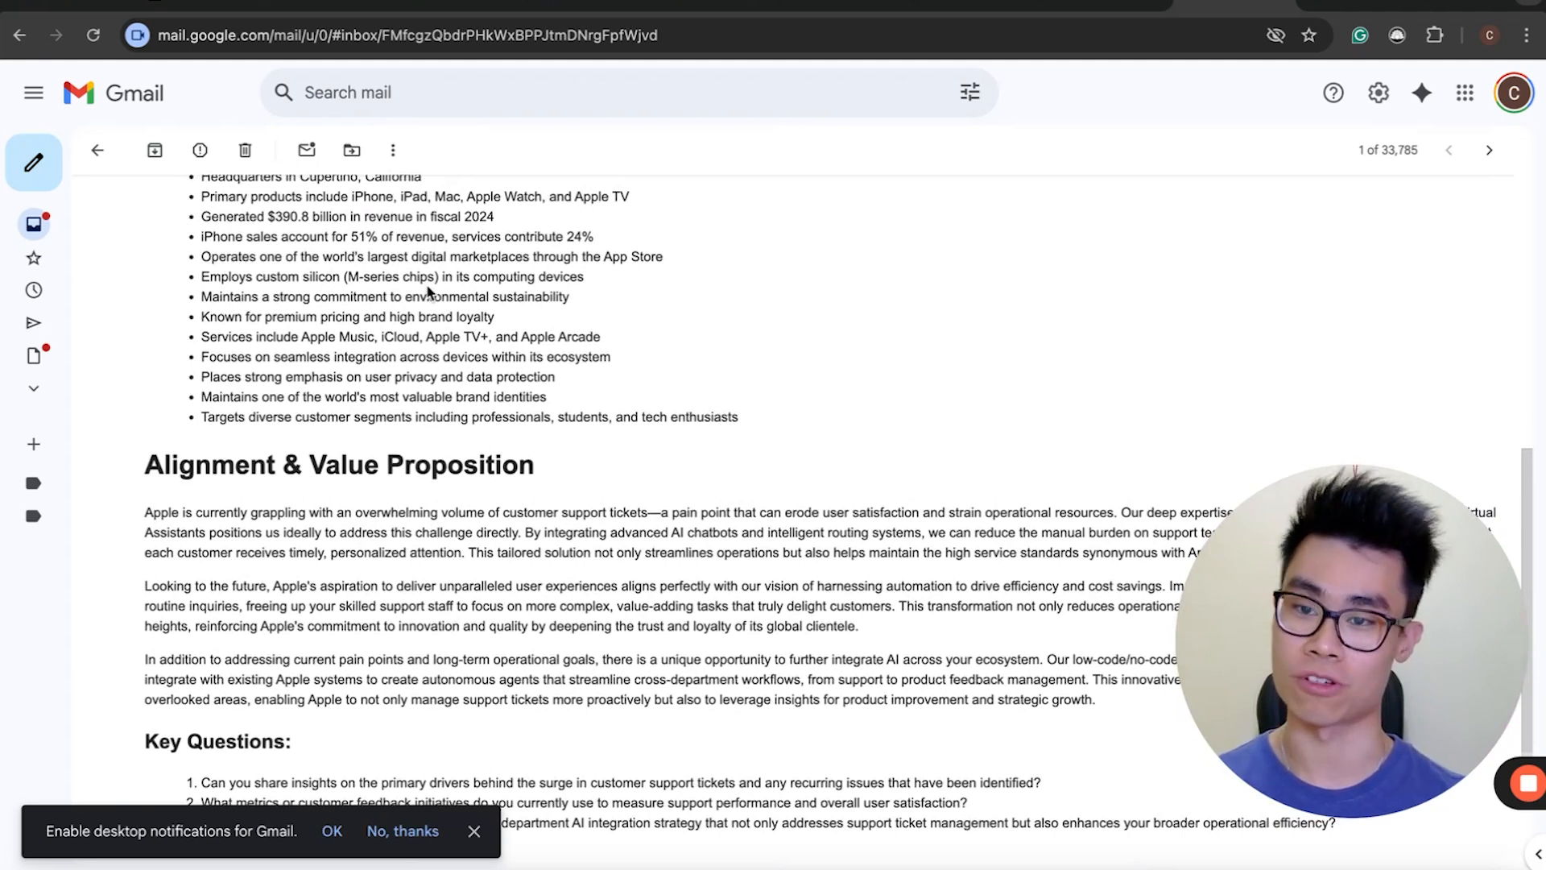
Return to Make's Research Automation scenario and examine the Agency Info module's input and output from the last run.
{"action": "left_click", "coordinate": [455, 7]}
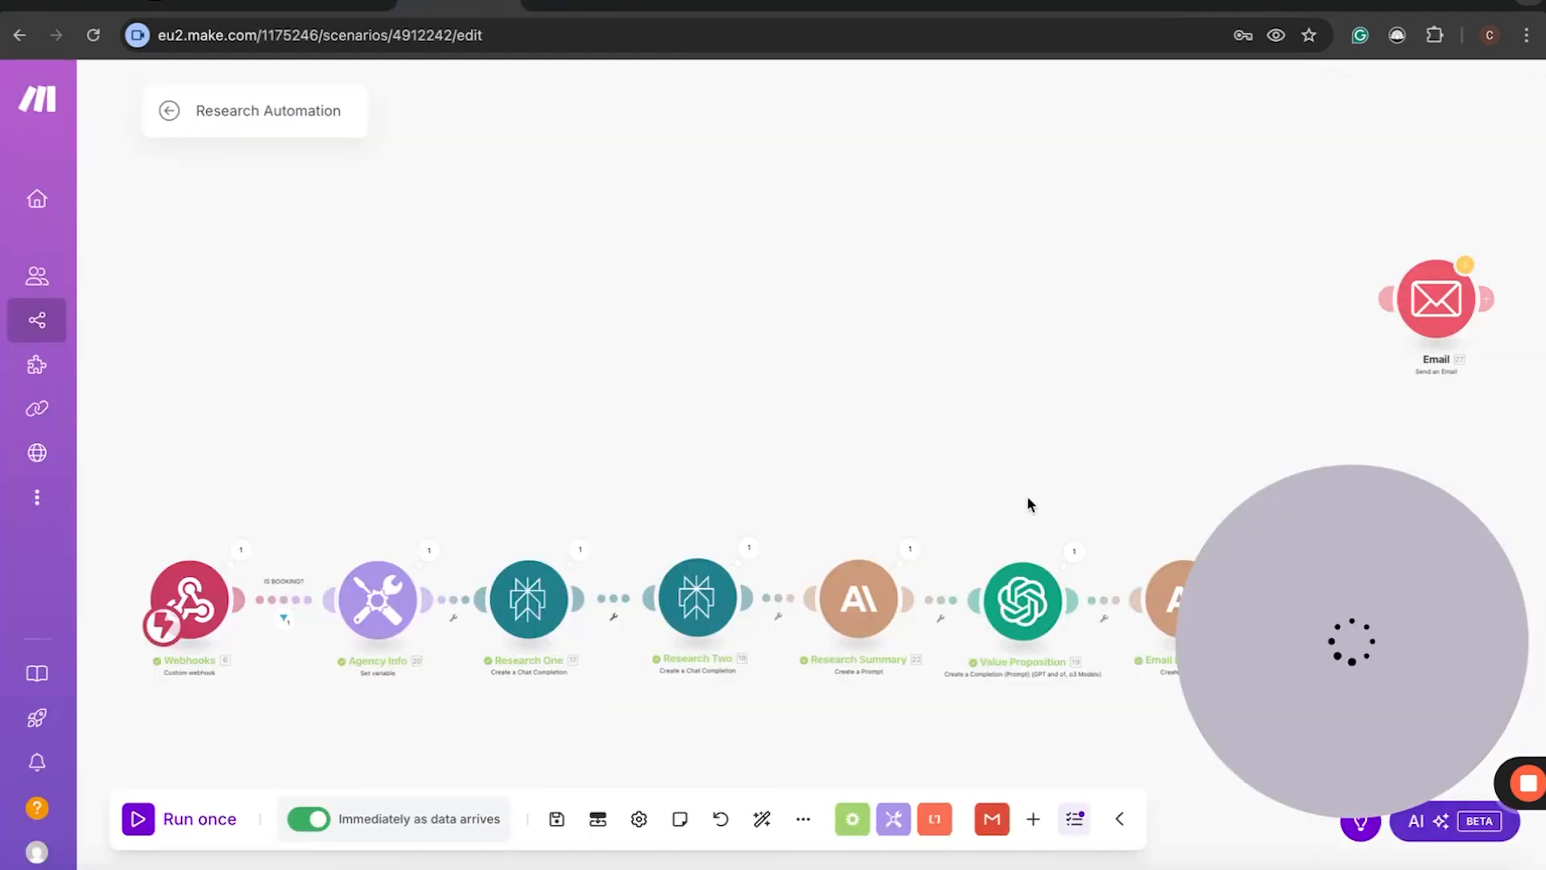
{"action": "scroll", "coordinate": [195, 460], "scroll_direction": "up", "scroll_amount": 3}
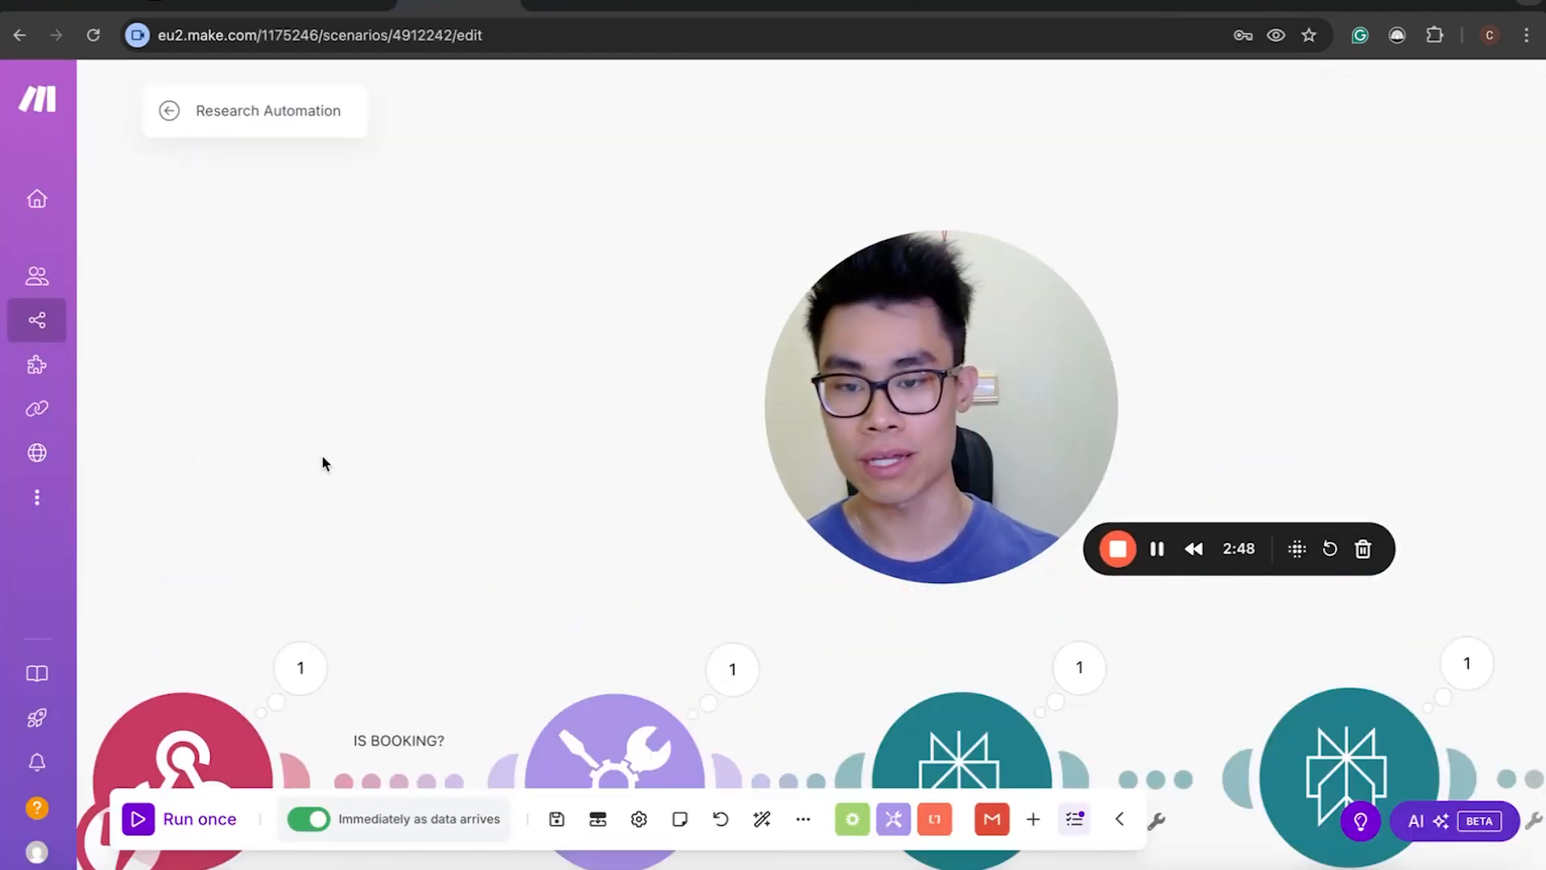
{"action": "scroll", "coordinate": [417, 466], "scroll_direction": "down", "scroll_amount": 3}
{"action": "left_click_drag", "start_coordinate": [511, 493], "coordinate": [339, 383]}
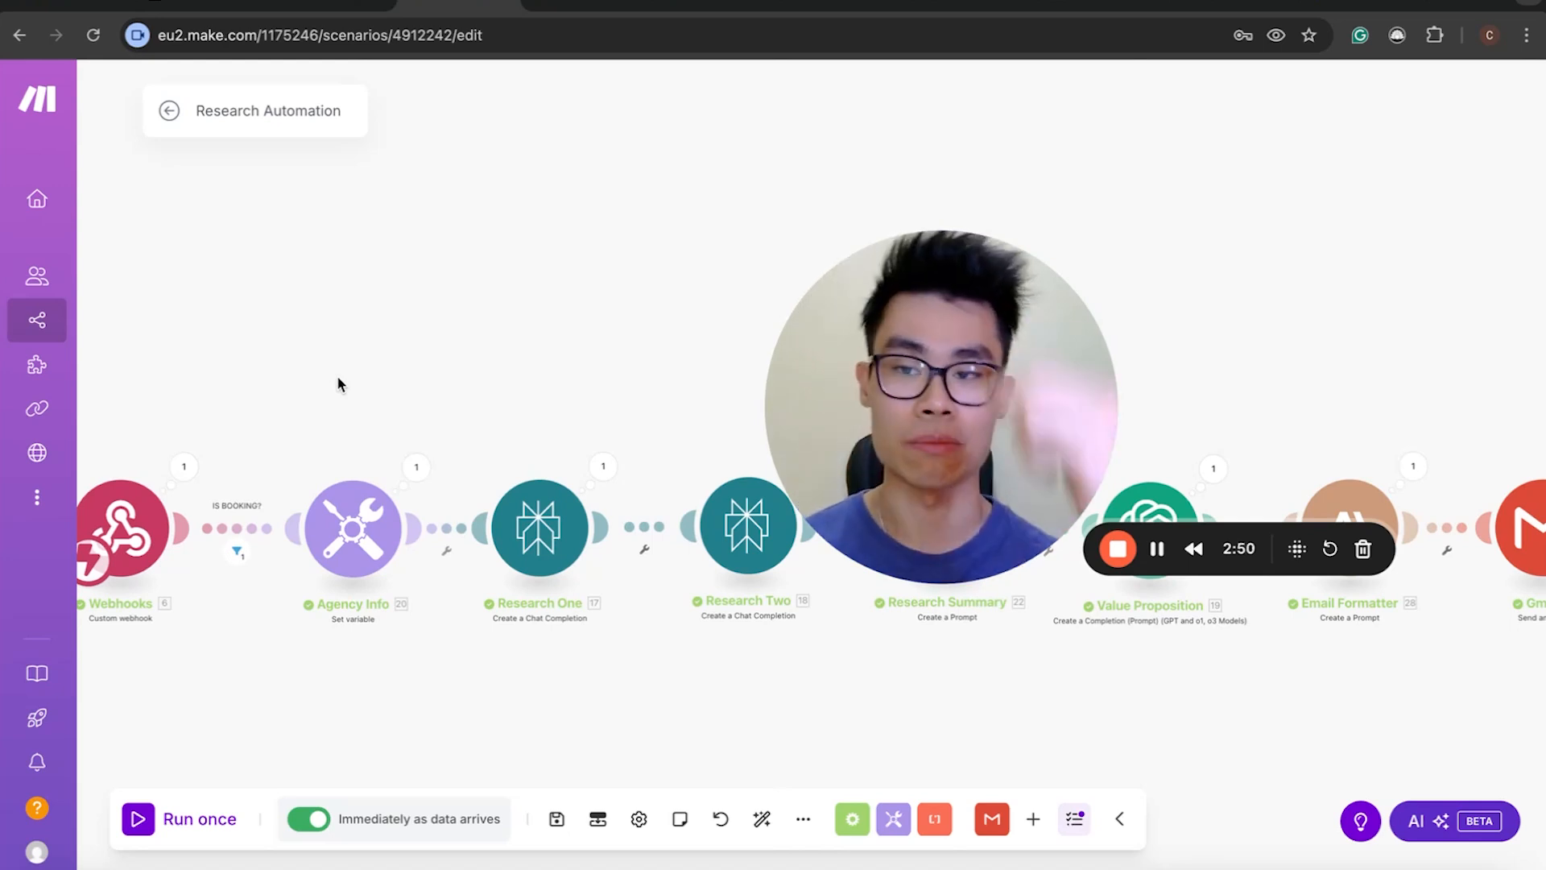
{"action": "left_click_drag", "start_coordinate": [1015, 396], "coordinate": [1413, 197]}
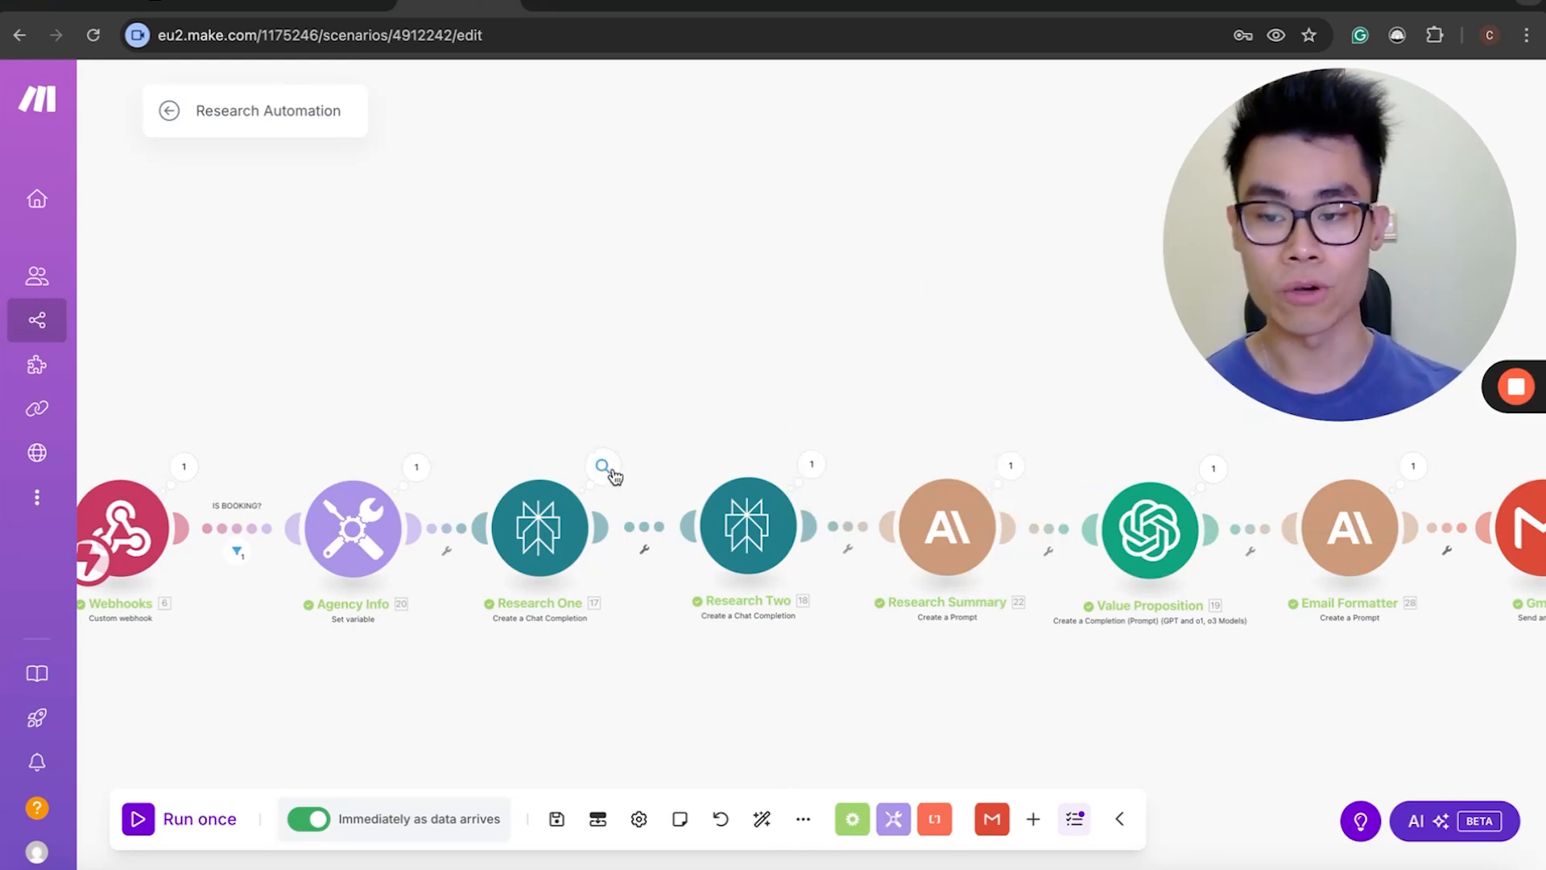
{"action": "left_click", "coordinate": [415, 467]}
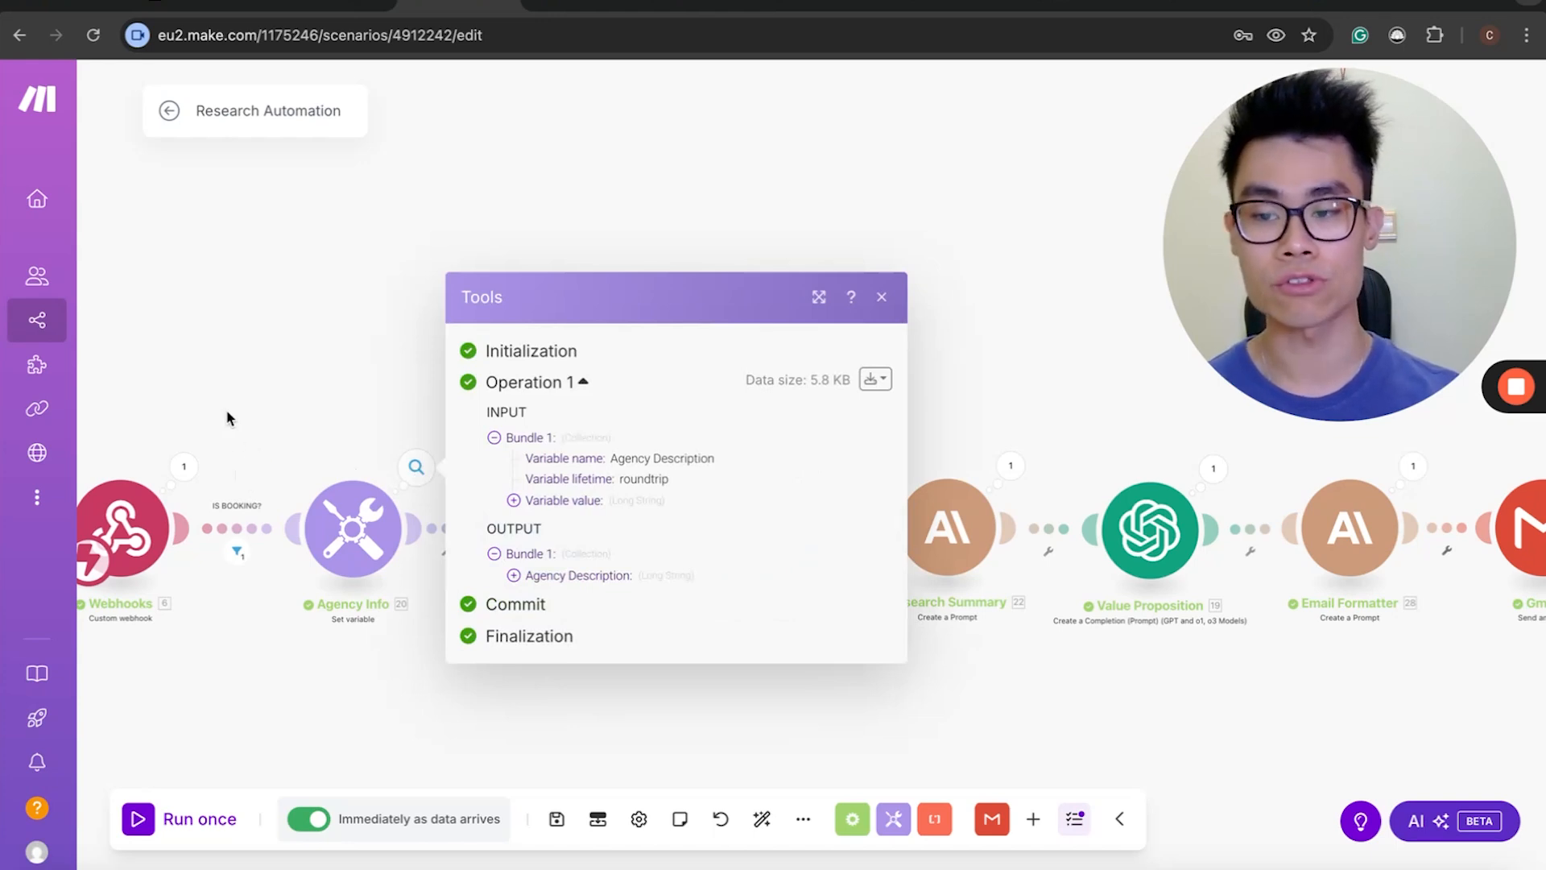
{"action": "left_click_drag", "start_coordinate": [228, 418], "coordinate": [421, 414]}
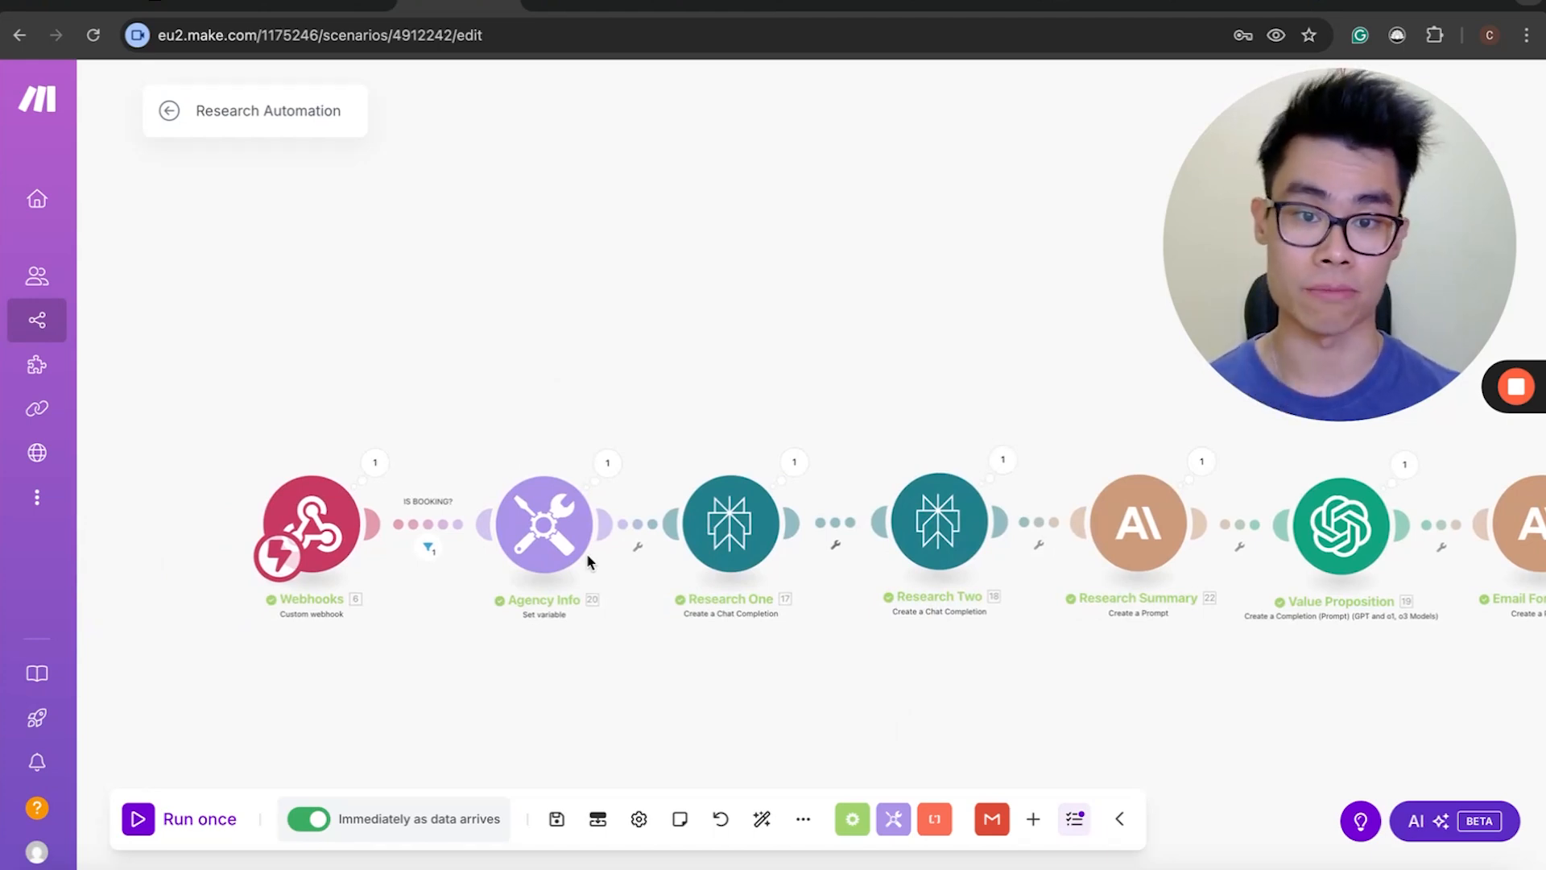
Inspect the Webhooks module's run output, expanding the payload responses for Company-Website and title, and close it.
{"action": "left_click", "coordinate": [377, 462]}
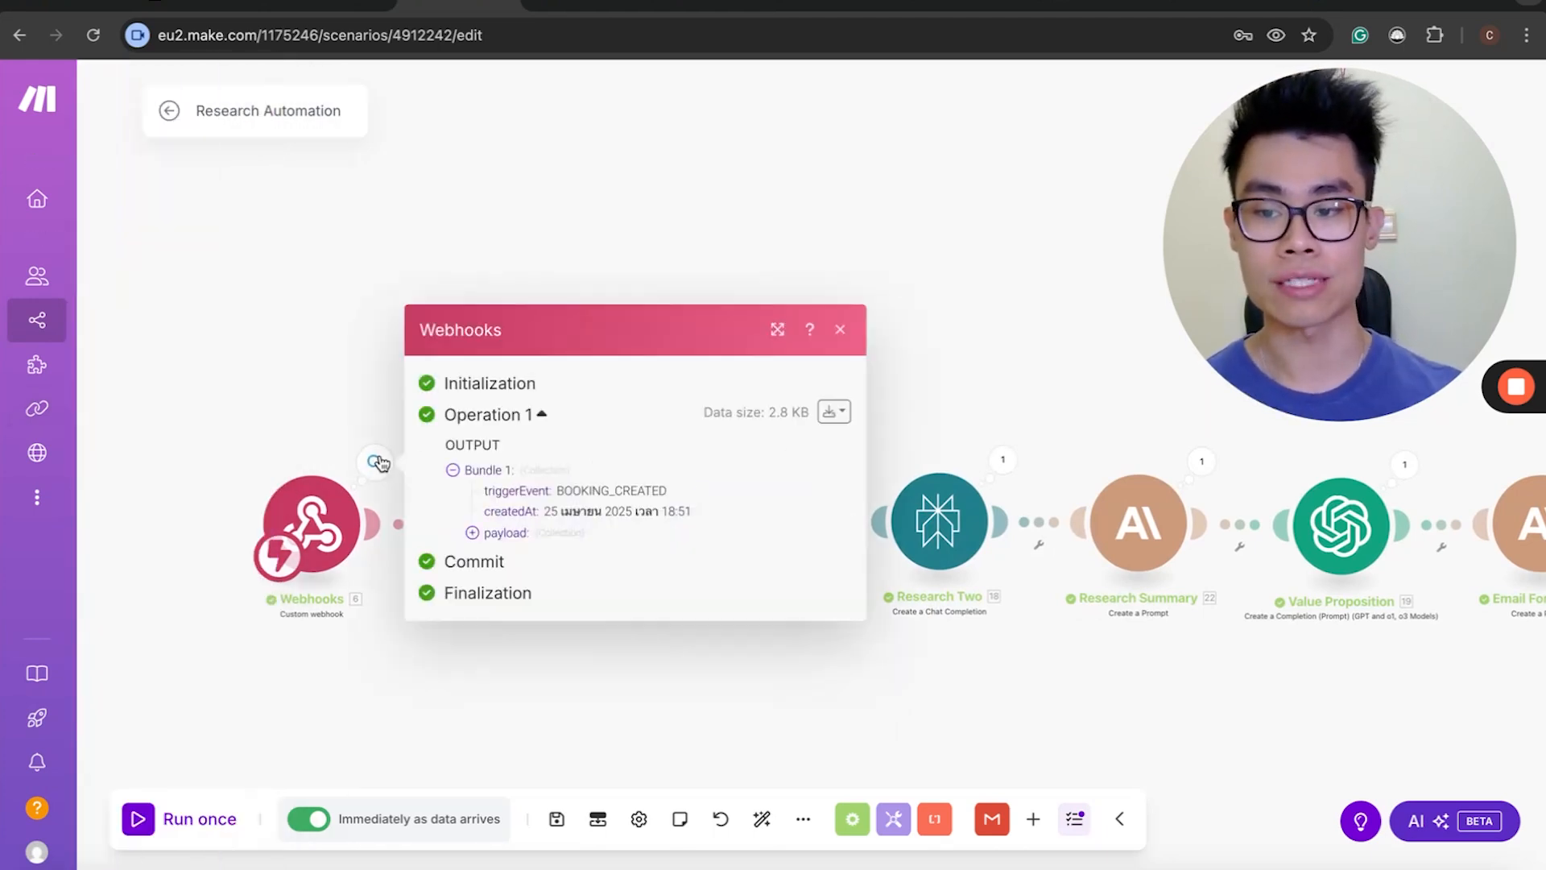
{"action": "left_click", "coordinate": [473, 533]}
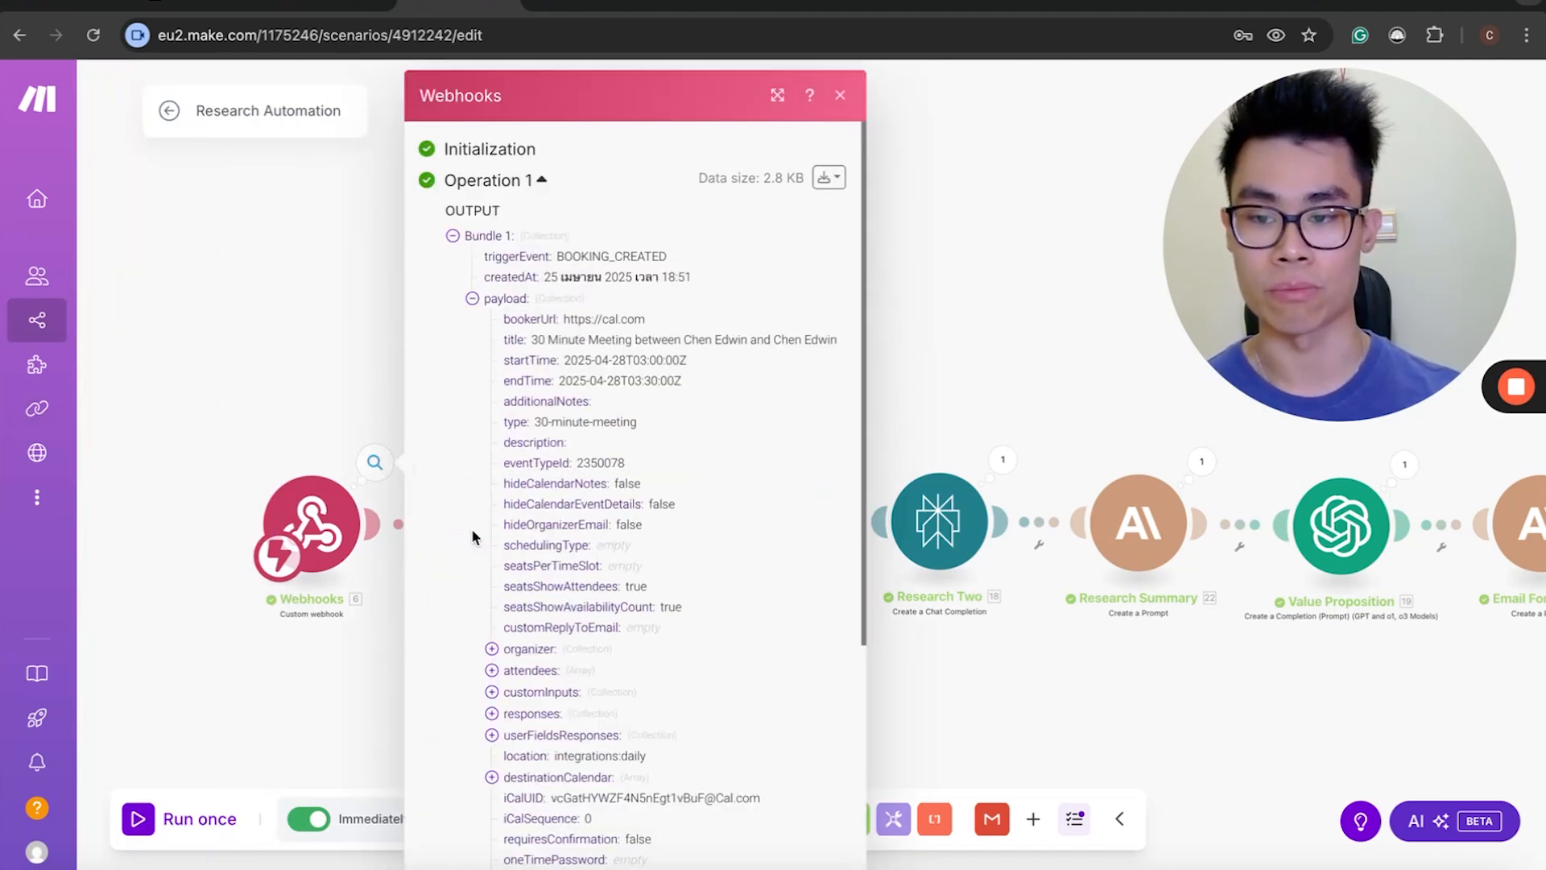
{"action": "scroll", "coordinate": [528, 570], "scroll_direction": "down", "scroll_amount": 4}
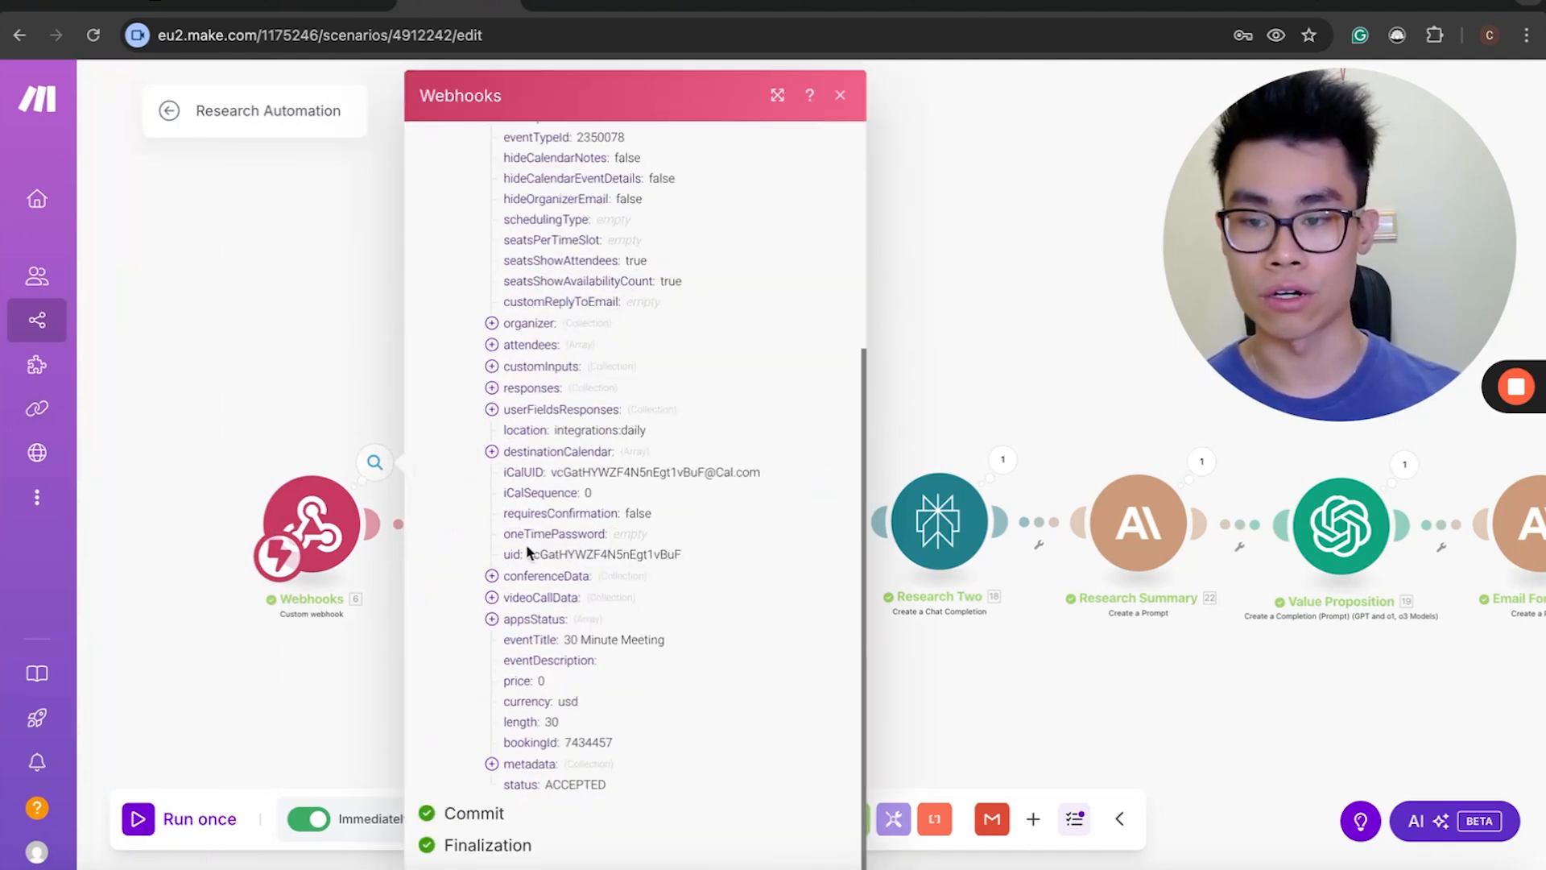
{"action": "scroll", "coordinate": [527, 552], "scroll_direction": "up", "scroll_amount": 2}
{"action": "left_click", "coordinate": [509, 506]}
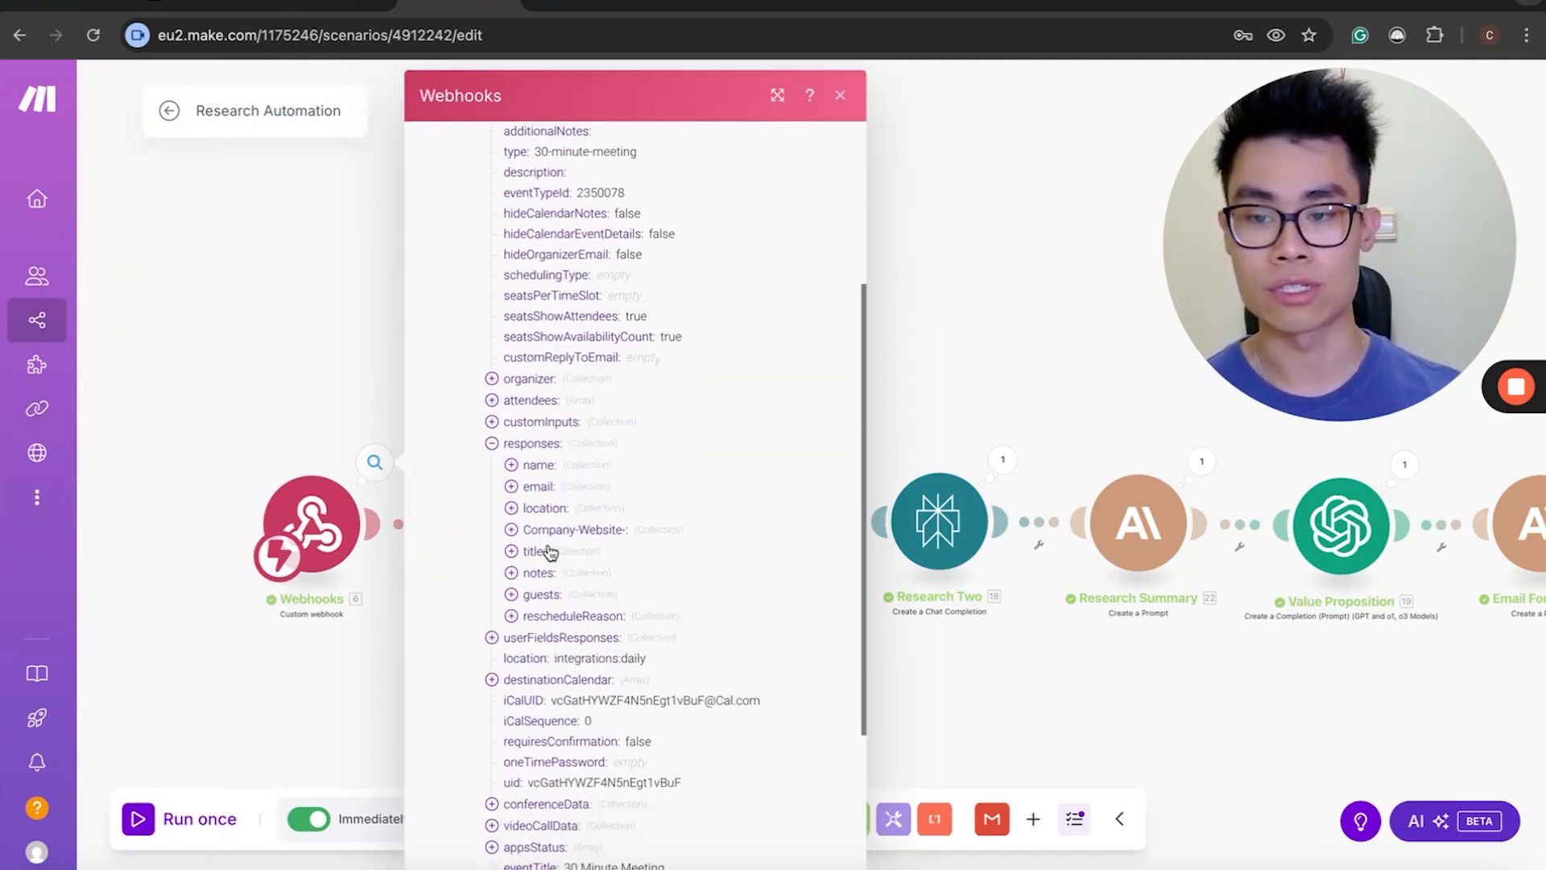
{"action": "left_click", "coordinate": [511, 530]}
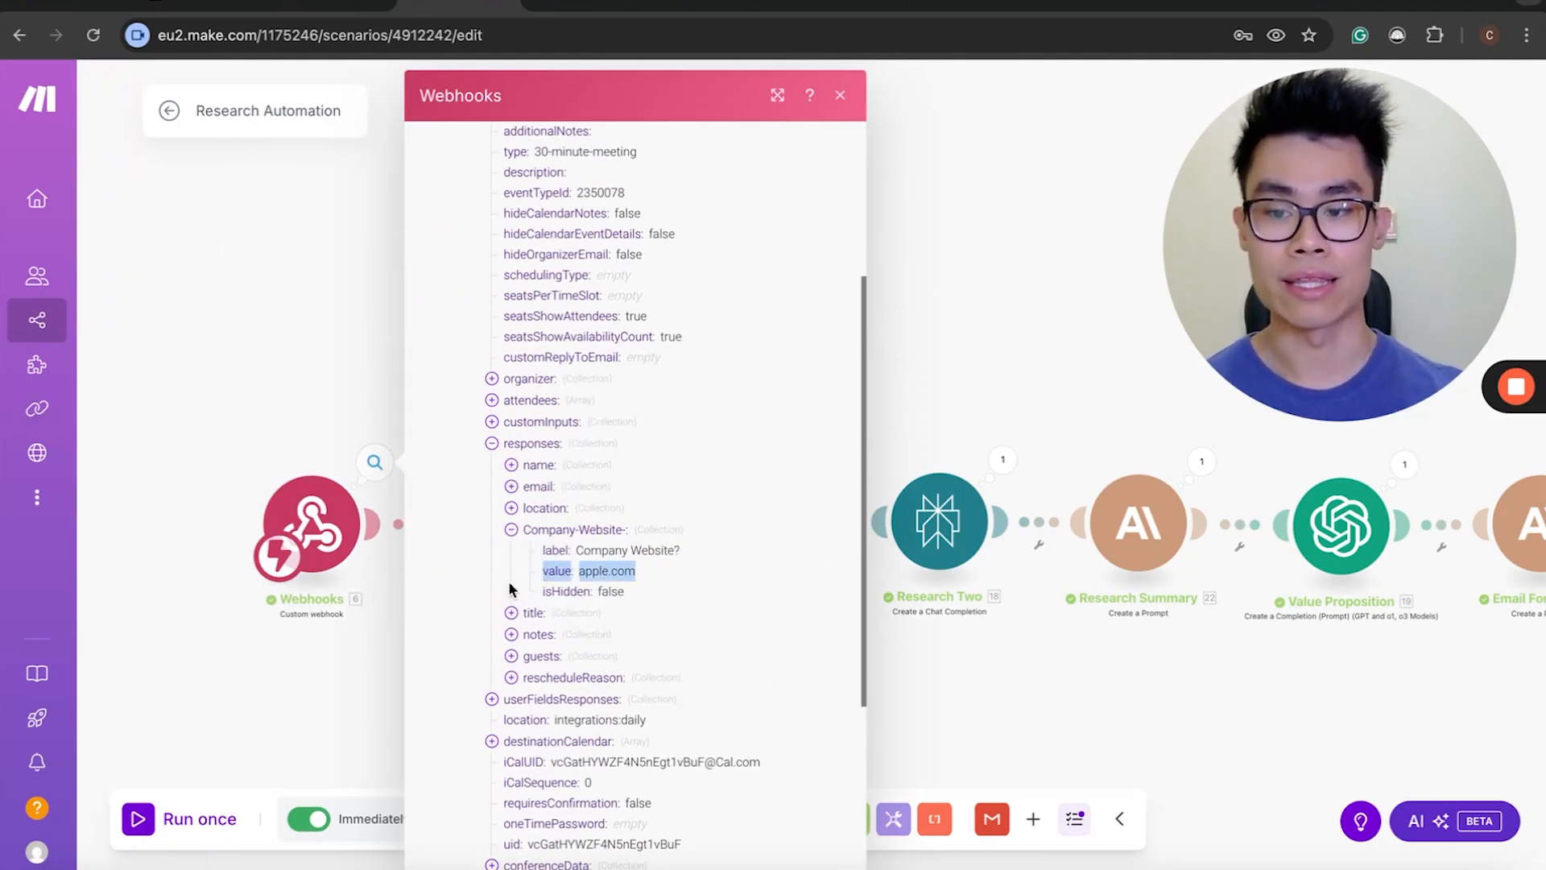
{"action": "left_click", "coordinate": [511, 615]}
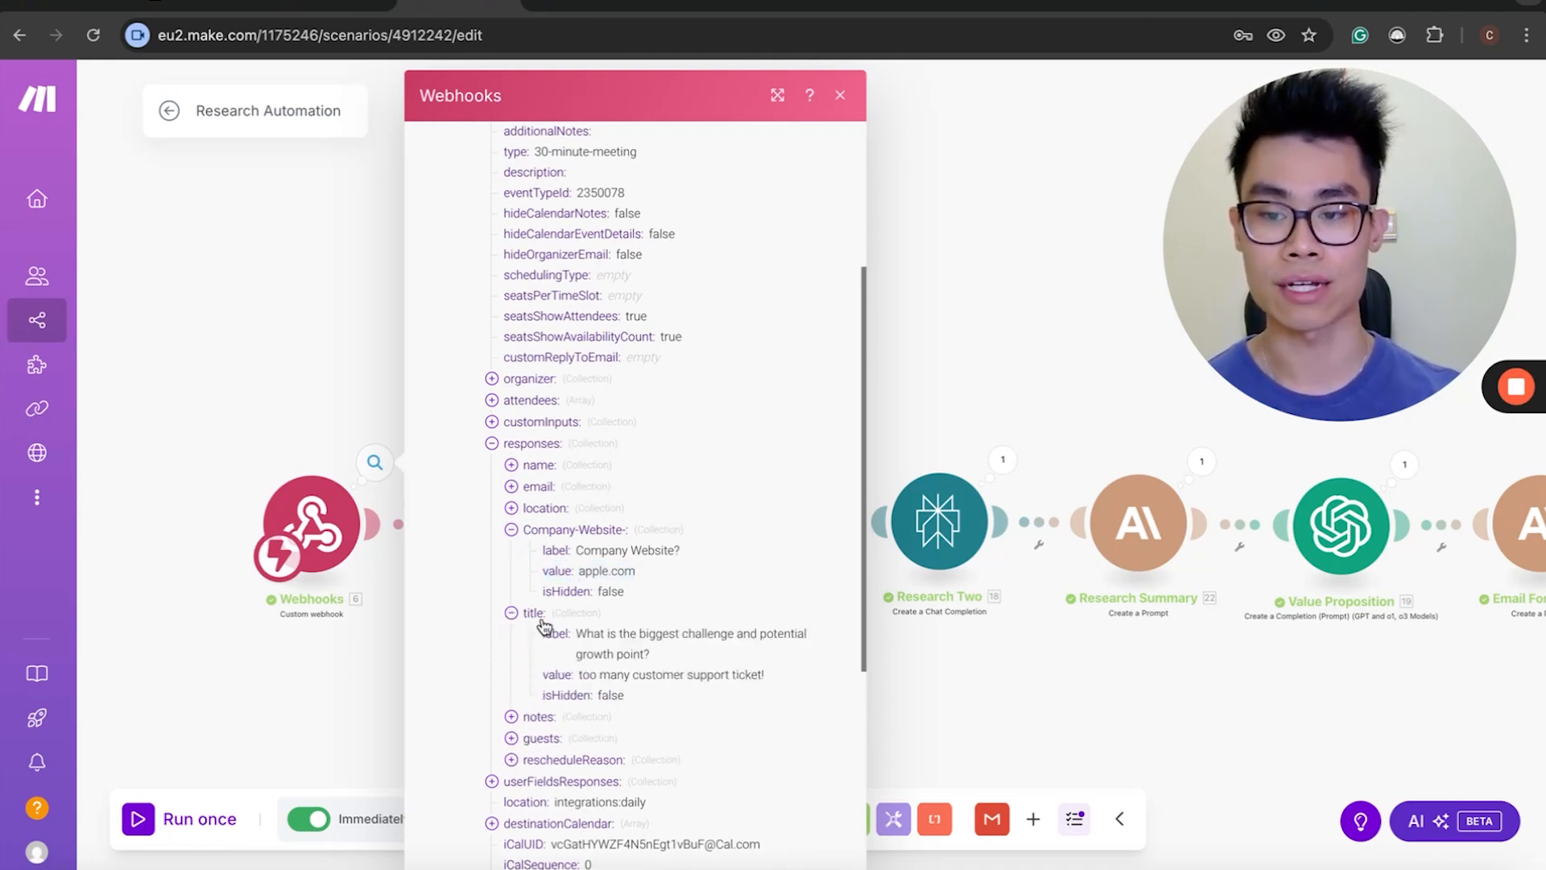
{"action": "scroll", "coordinate": [576, 641], "scroll_direction": "down", "scroll_amount": 1}
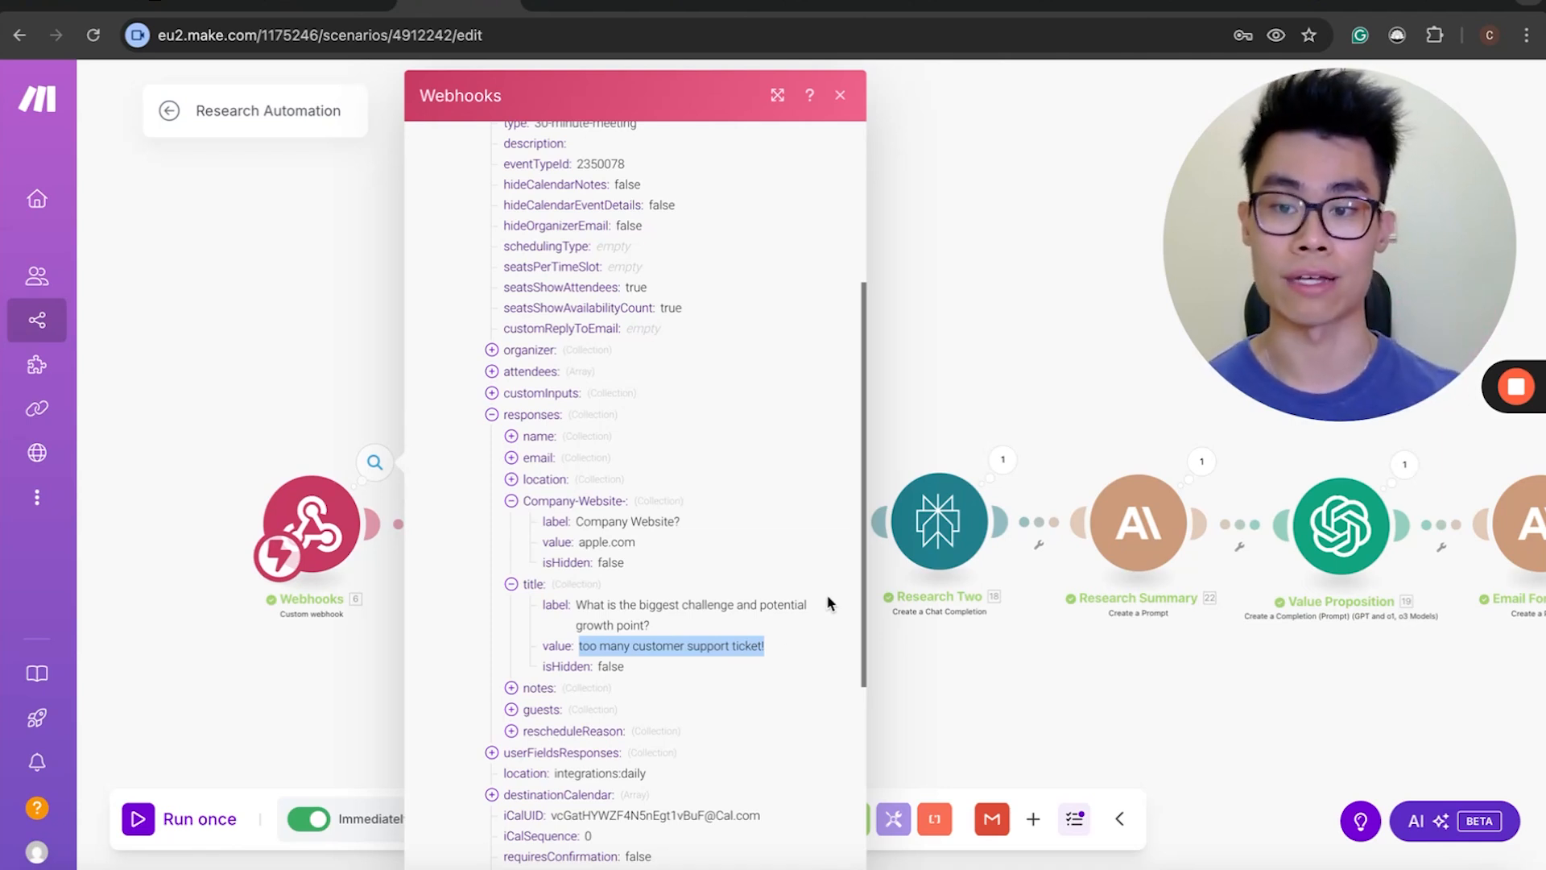
{"action": "left_click", "coordinate": [968, 261]}
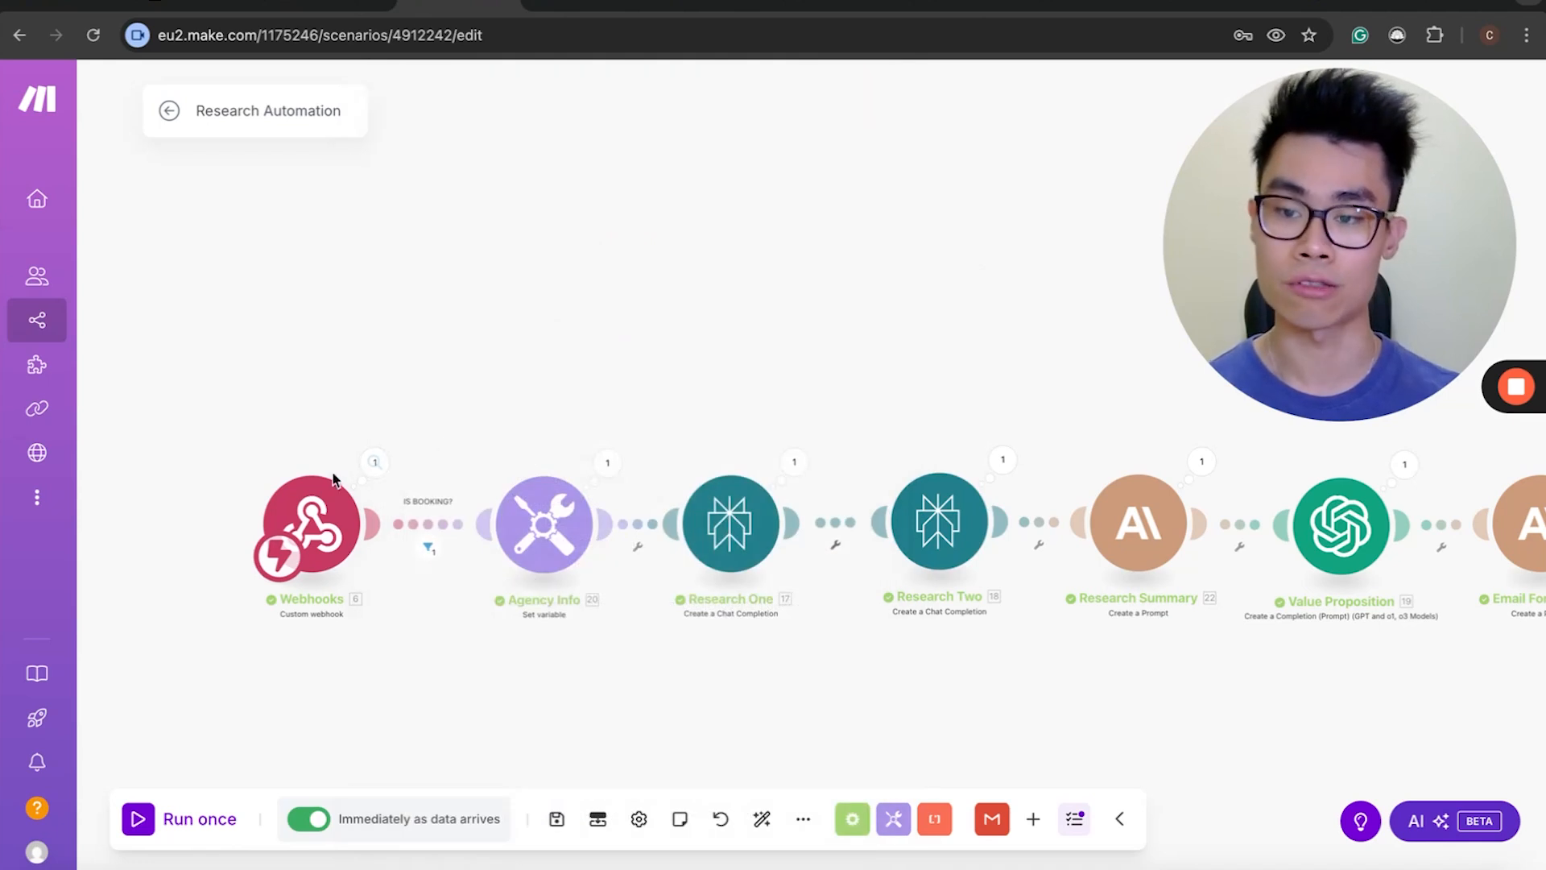
Open the Agency Info module's settings in the enlarged view and read the Agency Description variable's text from About Us to Services.
{"action": "left_click", "coordinate": [603, 481]}
{"action": "left_click", "coordinate": [544, 524]}
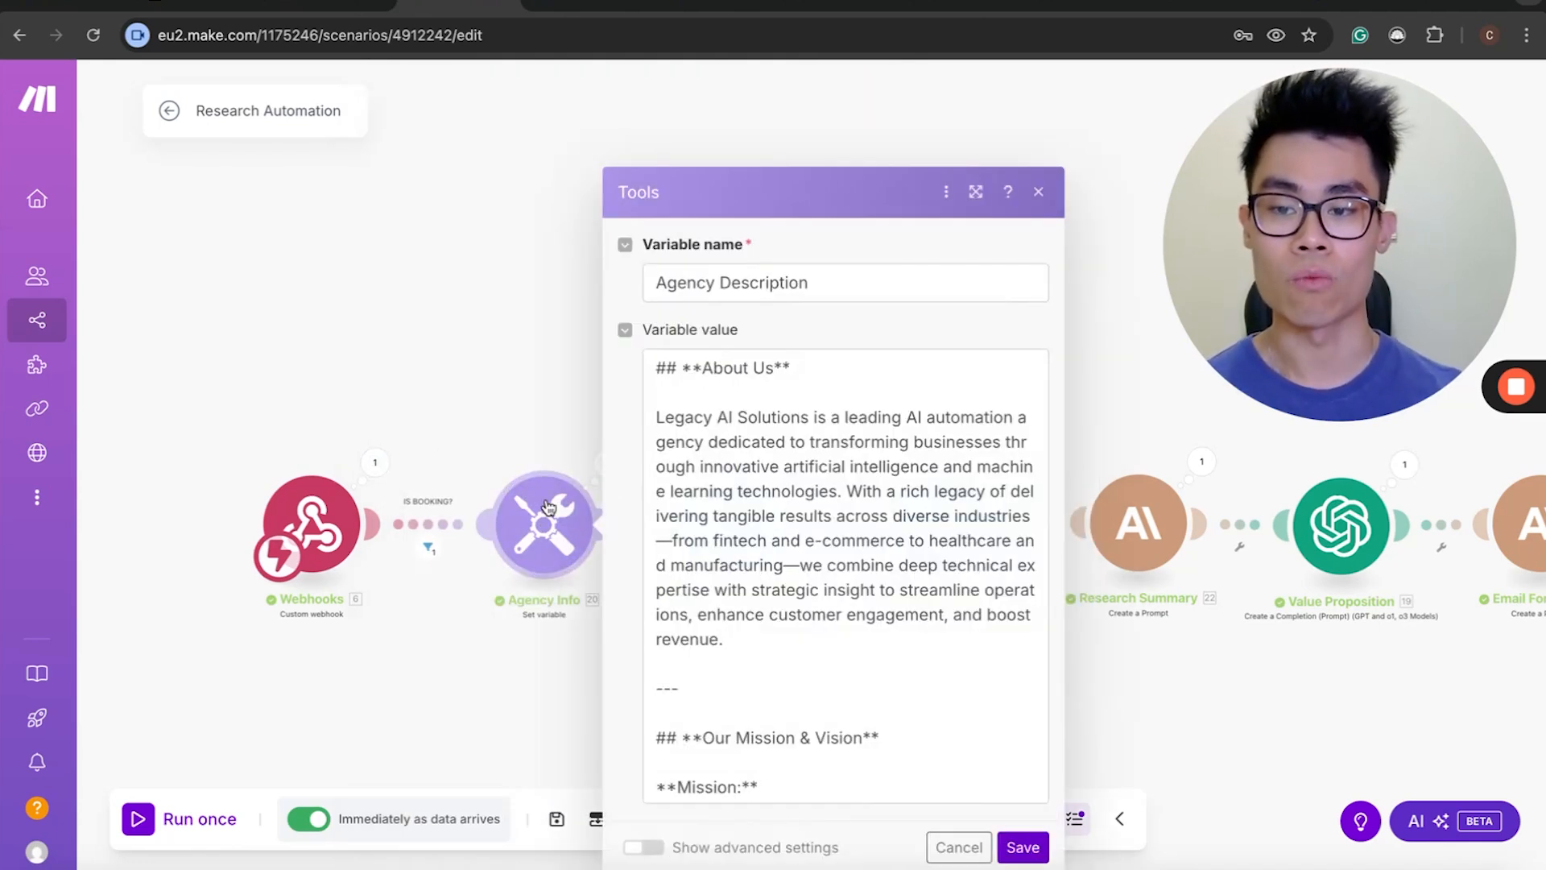
{"action": "left_click", "coordinate": [975, 192]}
{"action": "left_click_drag", "start_coordinate": [1293, 201], "coordinate": [110, 666]}
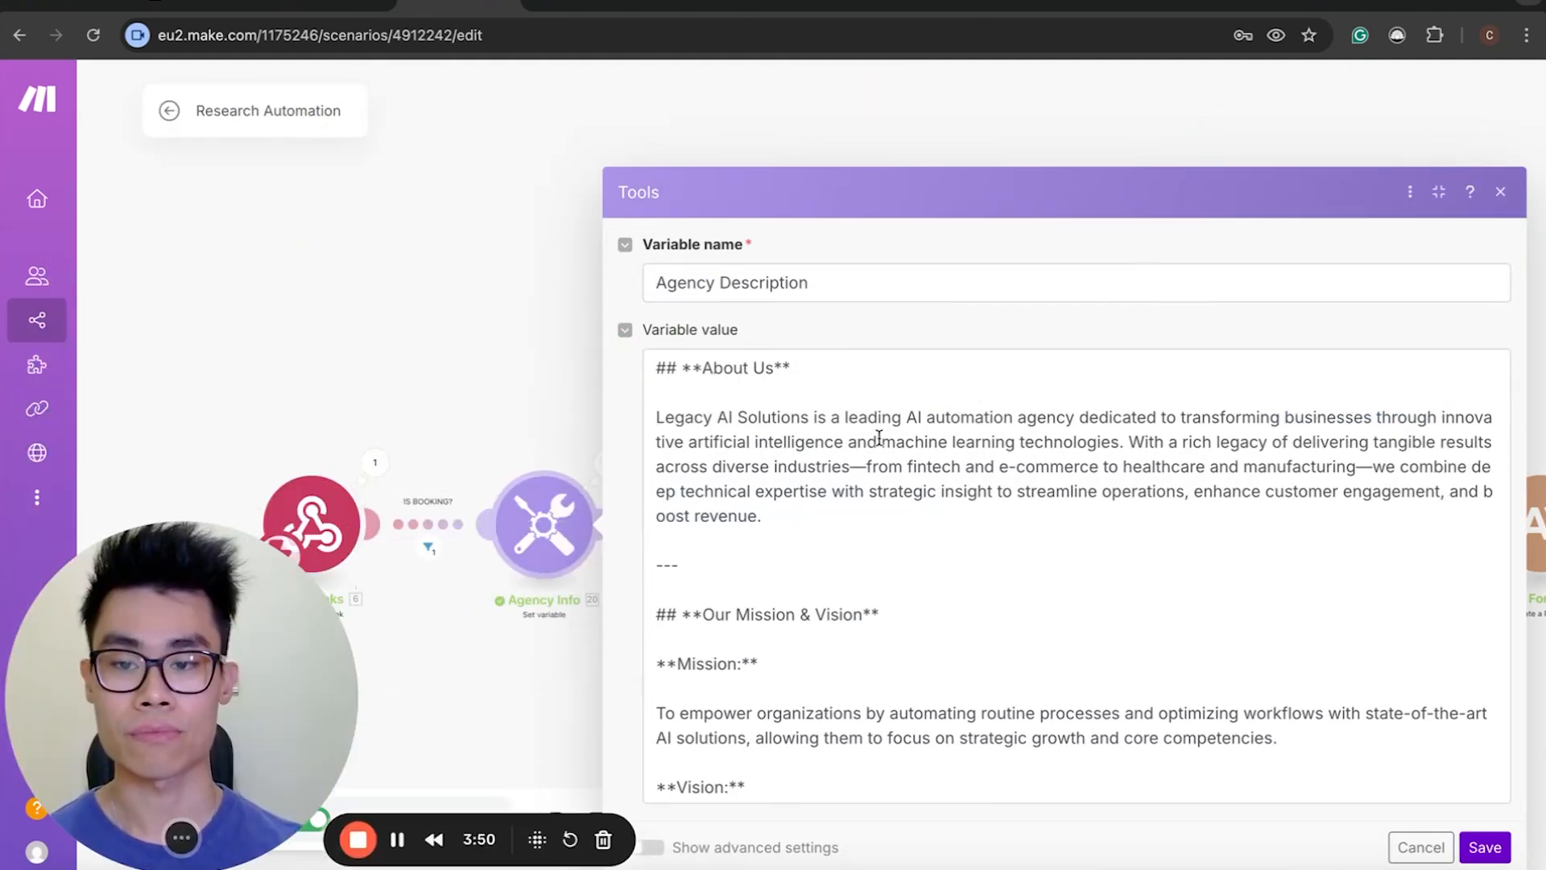
{"action": "left_click_drag", "start_coordinate": [694, 410], "coordinate": [873, 428]}
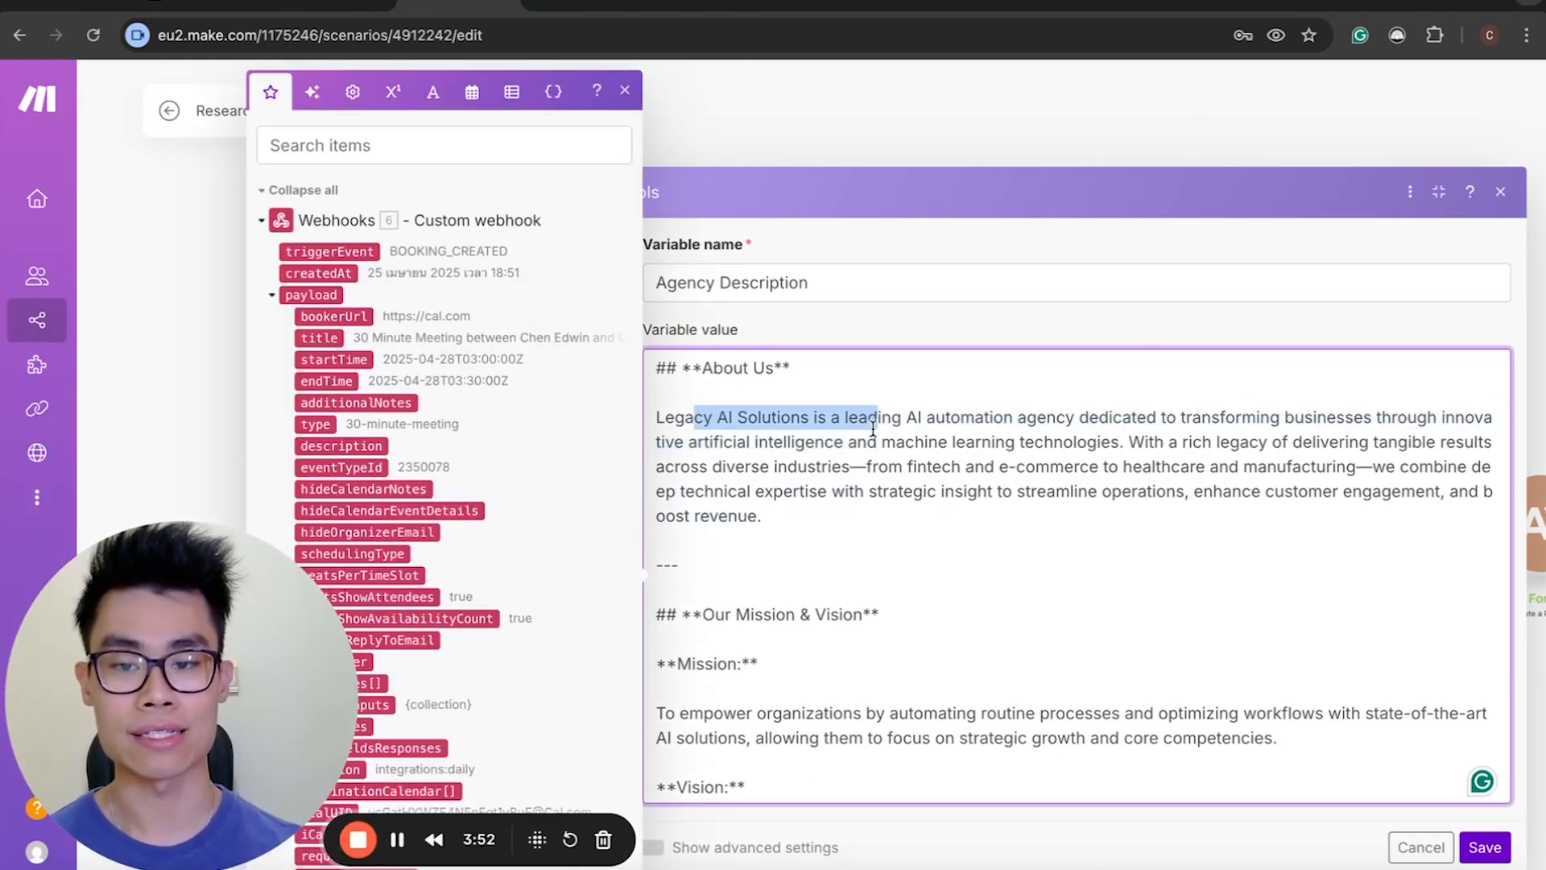
{"action": "scroll", "coordinate": [1200, 522], "scroll_direction": "down", "scroll_amount": 3}
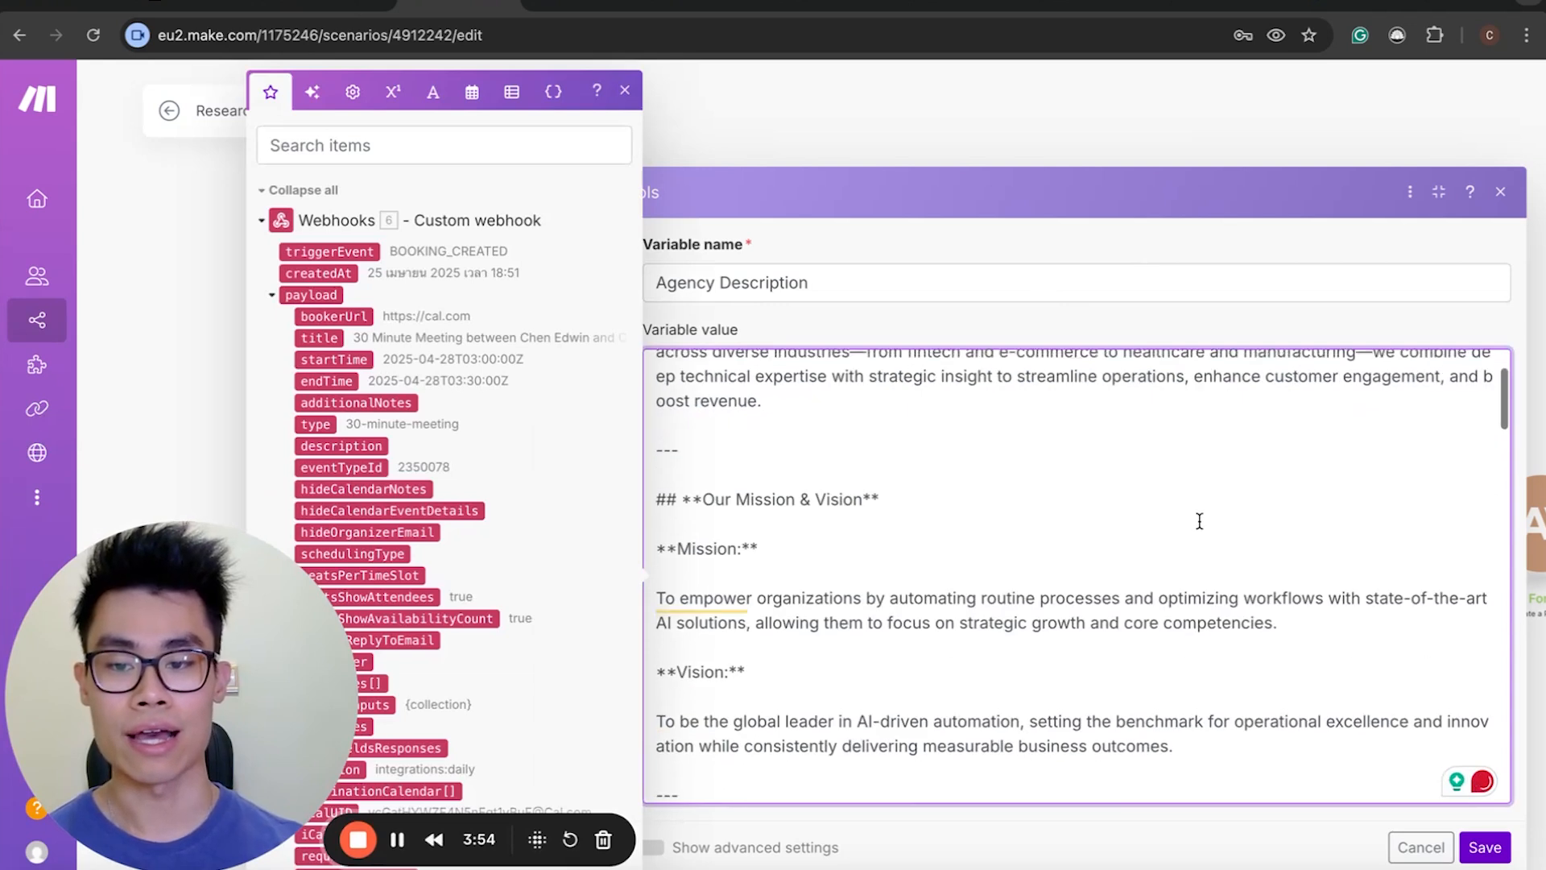
{"action": "scroll", "coordinate": [846, 531], "scroll_direction": "down", "scroll_amount": 1}
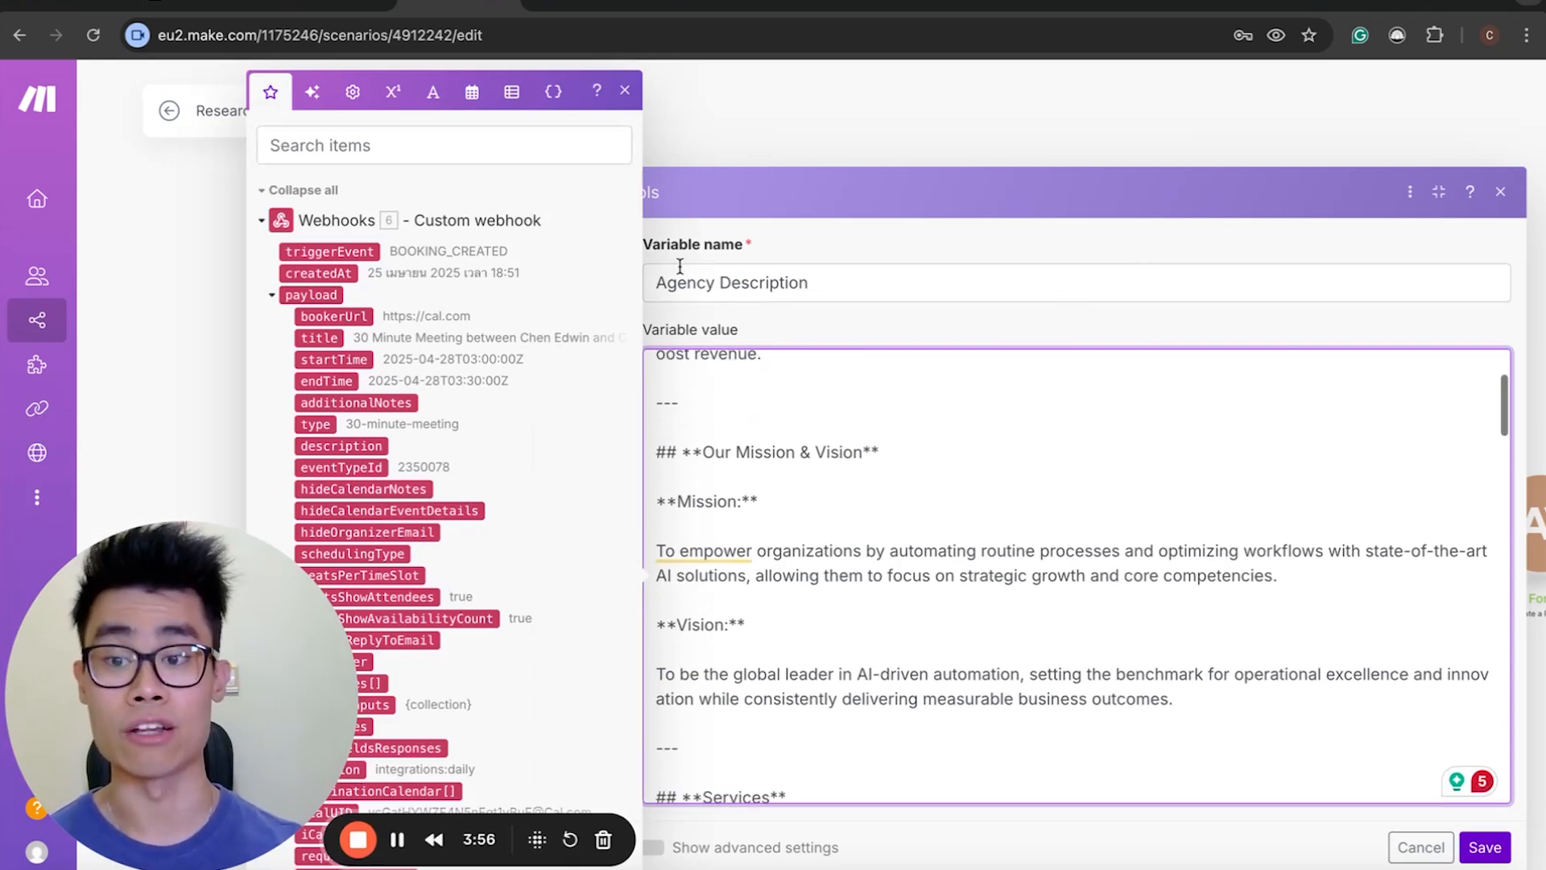
{"action": "left_click", "coordinate": [624, 90]}
{"action": "scroll", "coordinate": [949, 638], "scroll_direction": "down", "scroll_amount": 2}
{"action": "scroll", "coordinate": [951, 585], "scroll_direction": "down", "scroll_amount": 1}
{"action": "scroll", "coordinate": [975, 524], "scroll_direction": "up", "scroll_amount": 1}
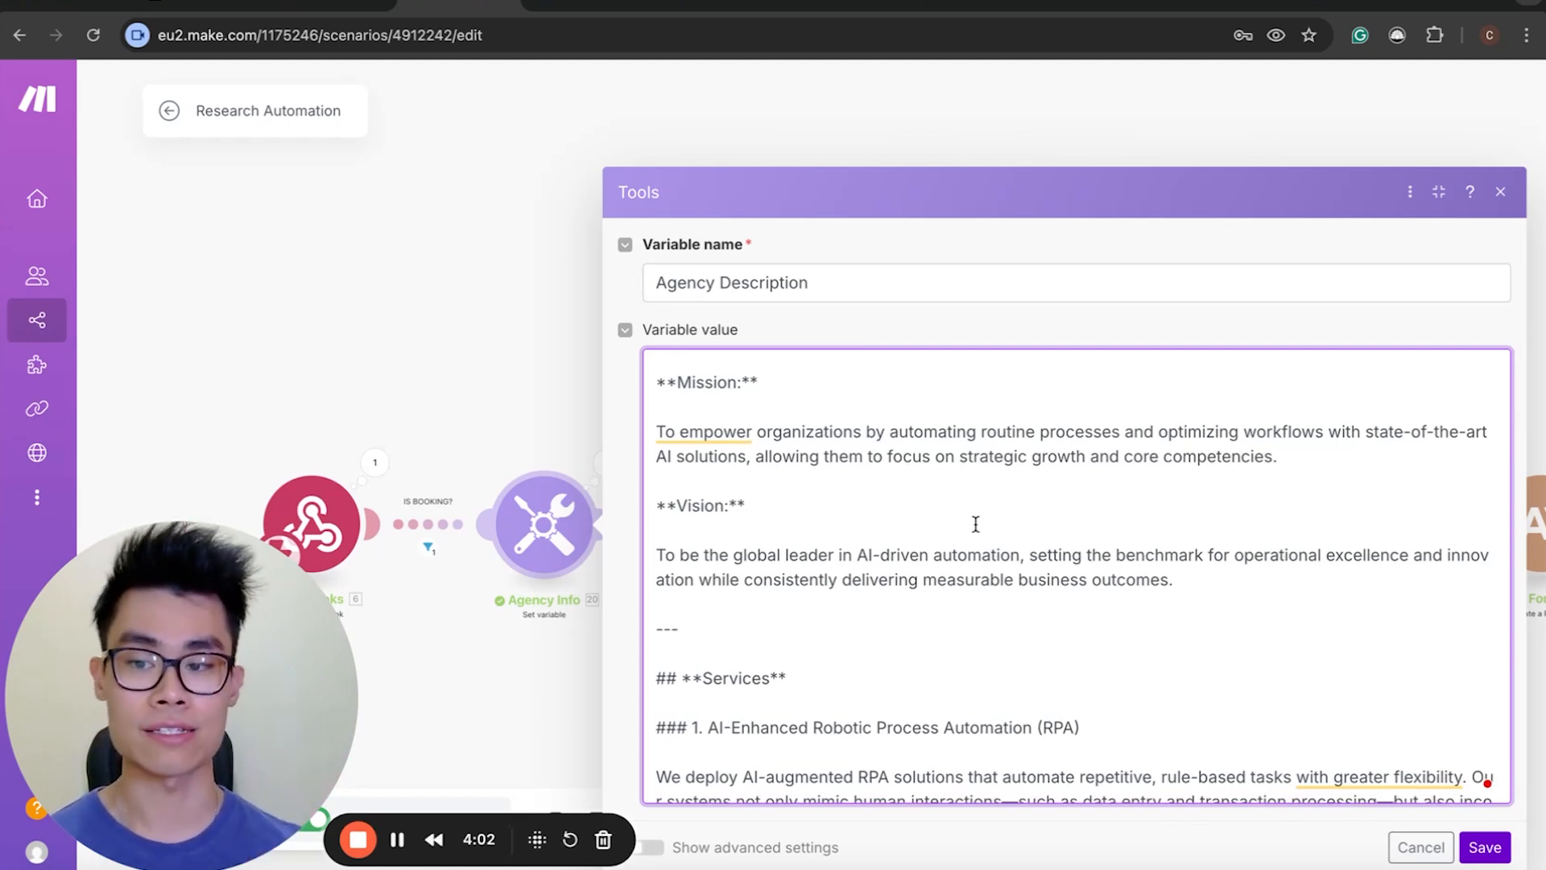
Read the Services section of the Agency Description text, from AI-Enhanced RPA through Industry-Specific AI Solutions.
{"action": "scroll", "coordinate": [975, 524], "scroll_direction": "up", "scroll_amount": 2}
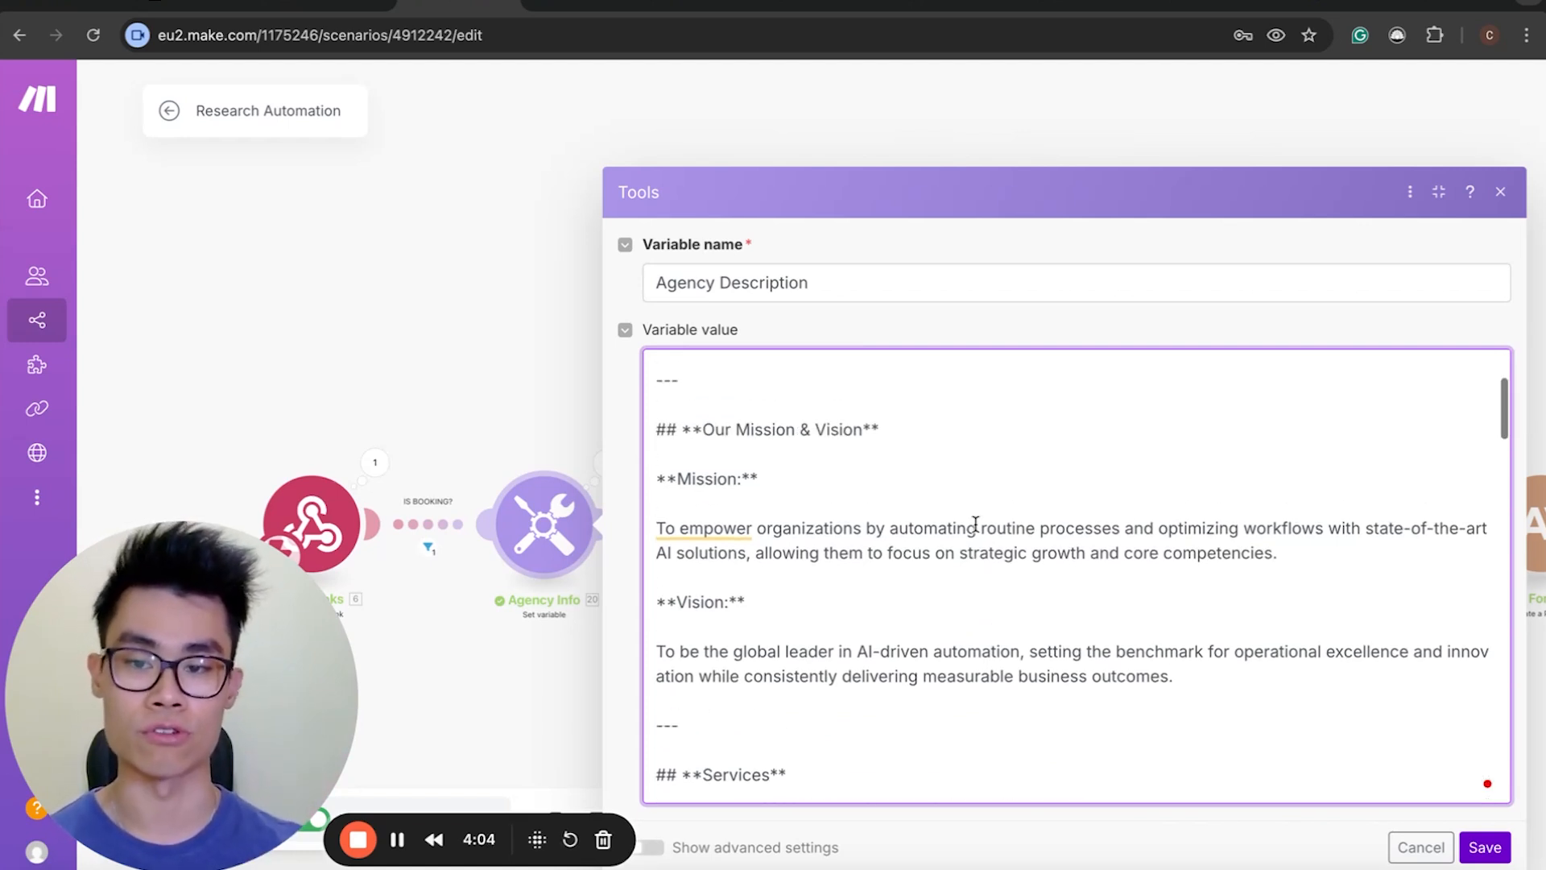
{"action": "scroll", "coordinate": [852, 607], "scroll_direction": "down", "scroll_amount": 3}
{"action": "scroll", "coordinate": [852, 607], "scroll_direction": "down", "scroll_amount": 2}
{"action": "scroll", "coordinate": [874, 553], "scroll_direction": "down", "scroll_amount": 4}
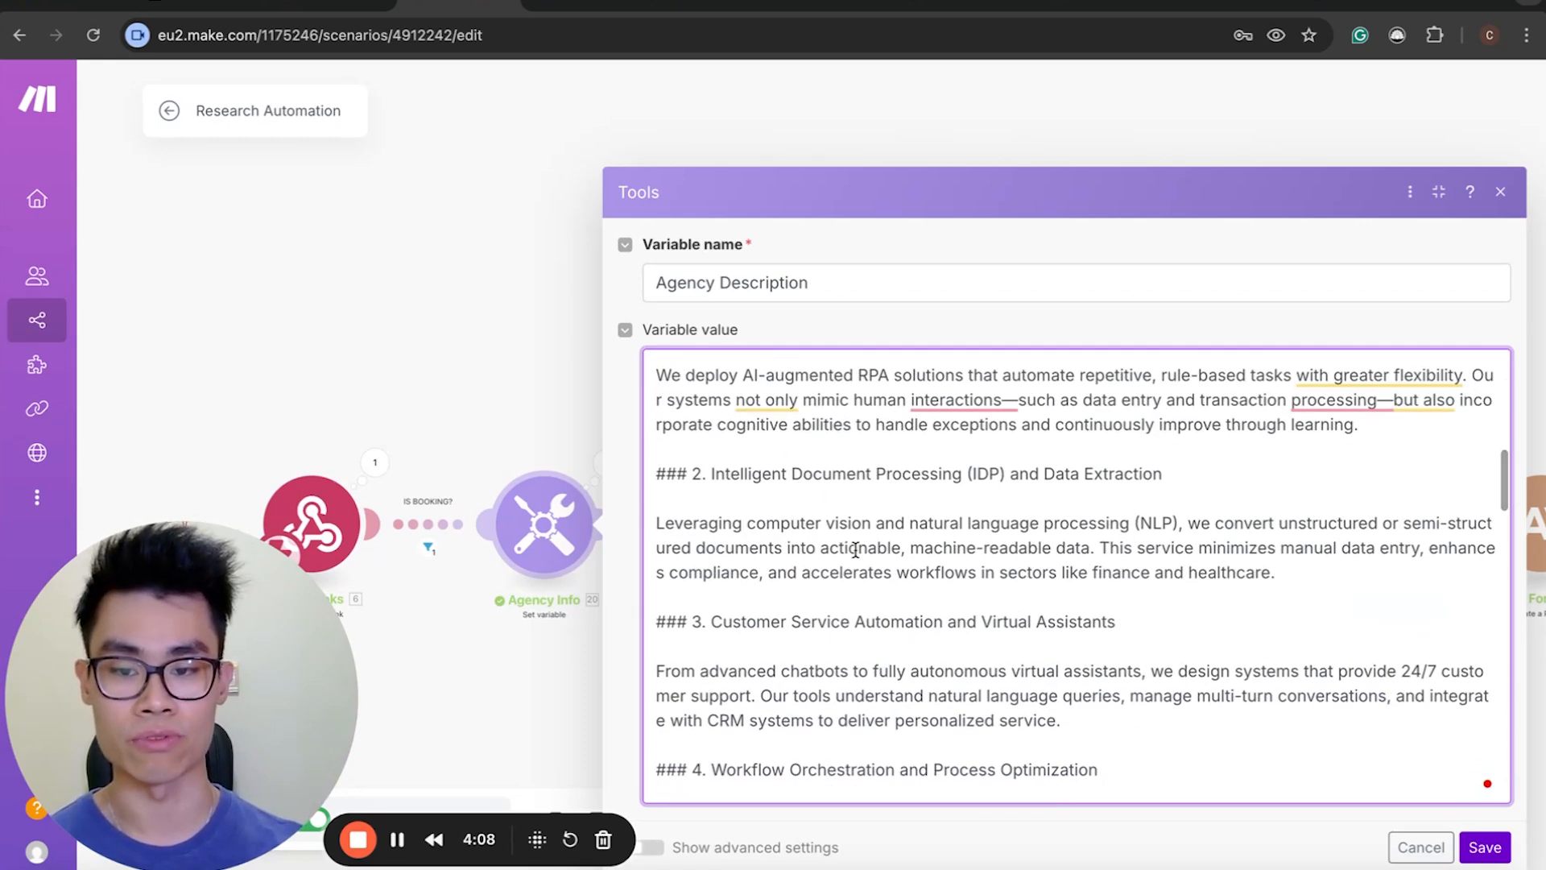
{"action": "scroll", "coordinate": [855, 550], "scroll_direction": "down", "scroll_amount": 2}
{"action": "left_click", "coordinate": [1076, 539]}
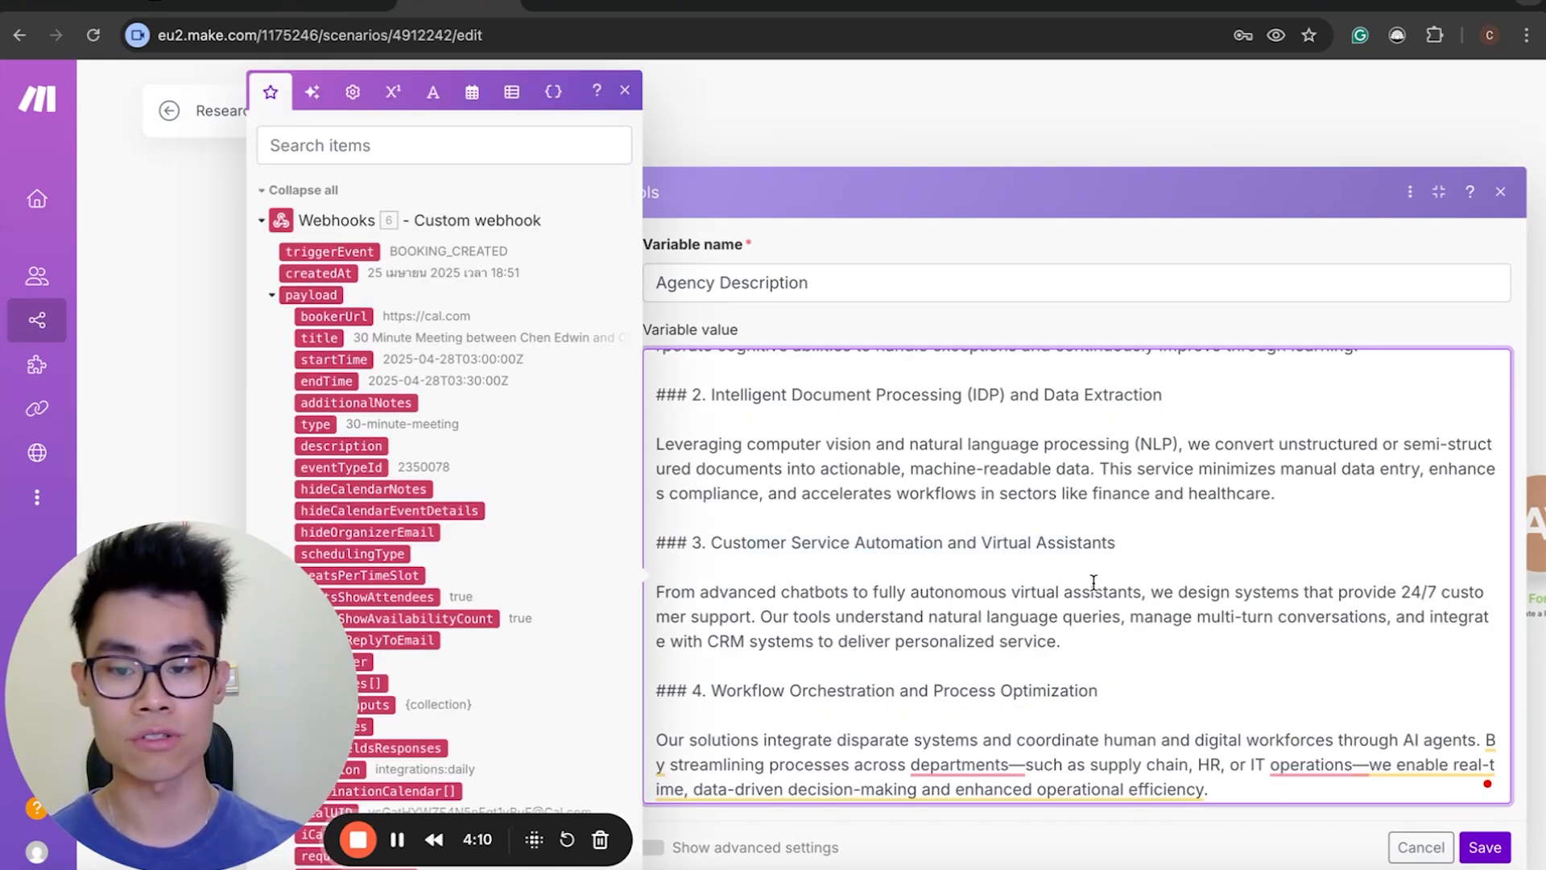
{"action": "scroll", "coordinate": [1093, 581], "scroll_direction": "down", "scroll_amount": 3}
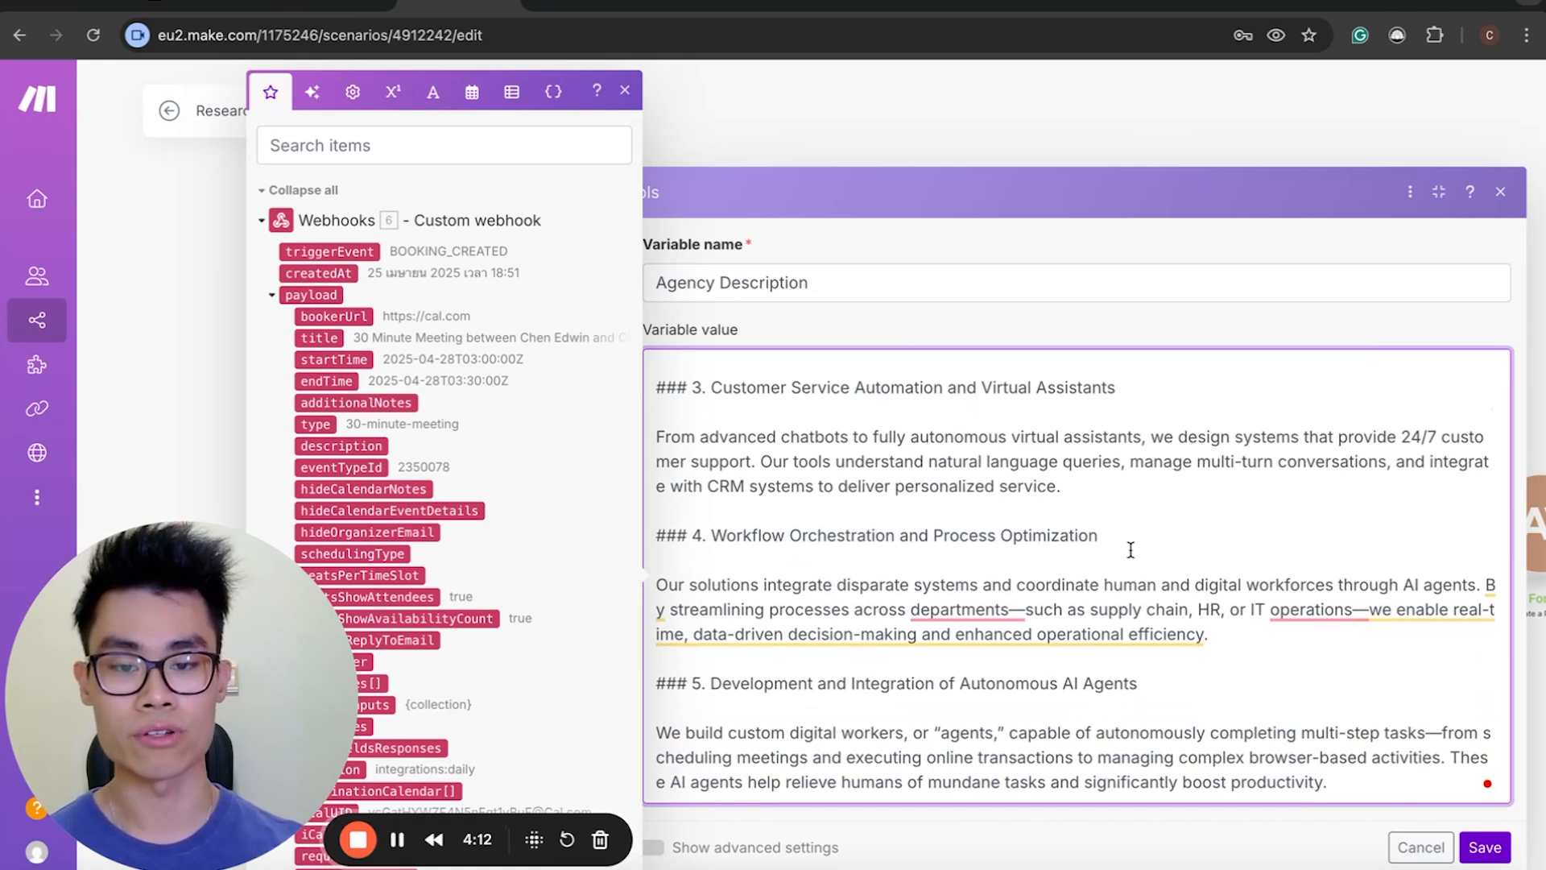
{"action": "scroll", "coordinate": [1130, 550], "scroll_direction": "down", "scroll_amount": 1}
{"action": "scroll", "coordinate": [981, 604], "scroll_direction": "down", "scroll_amount": 1}
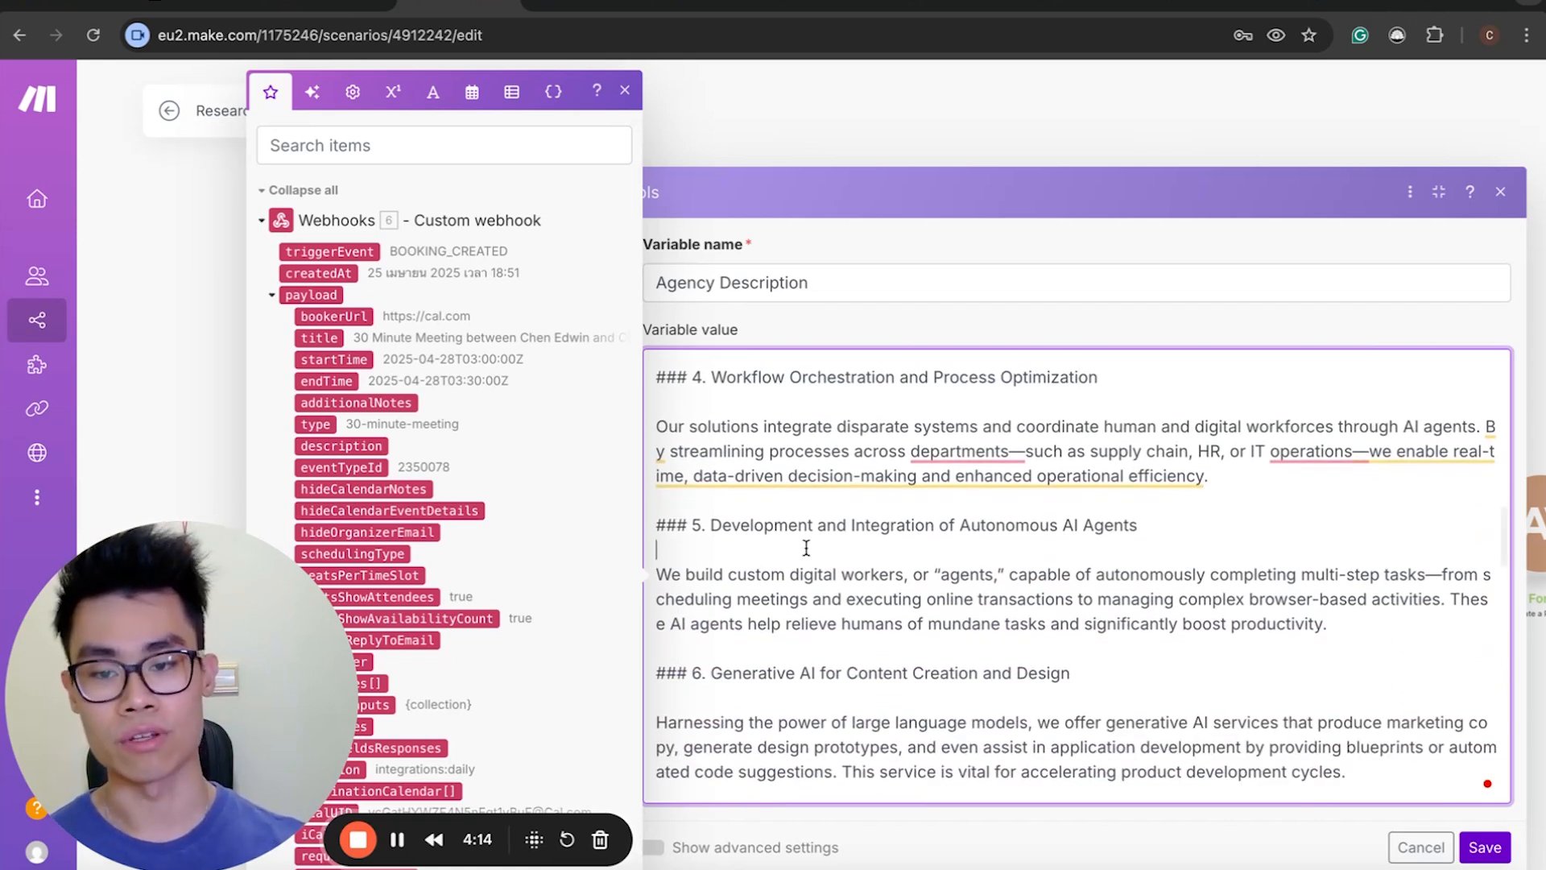
{"action": "scroll", "coordinate": [1105, 700], "scroll_direction": "down", "scroll_amount": 10}
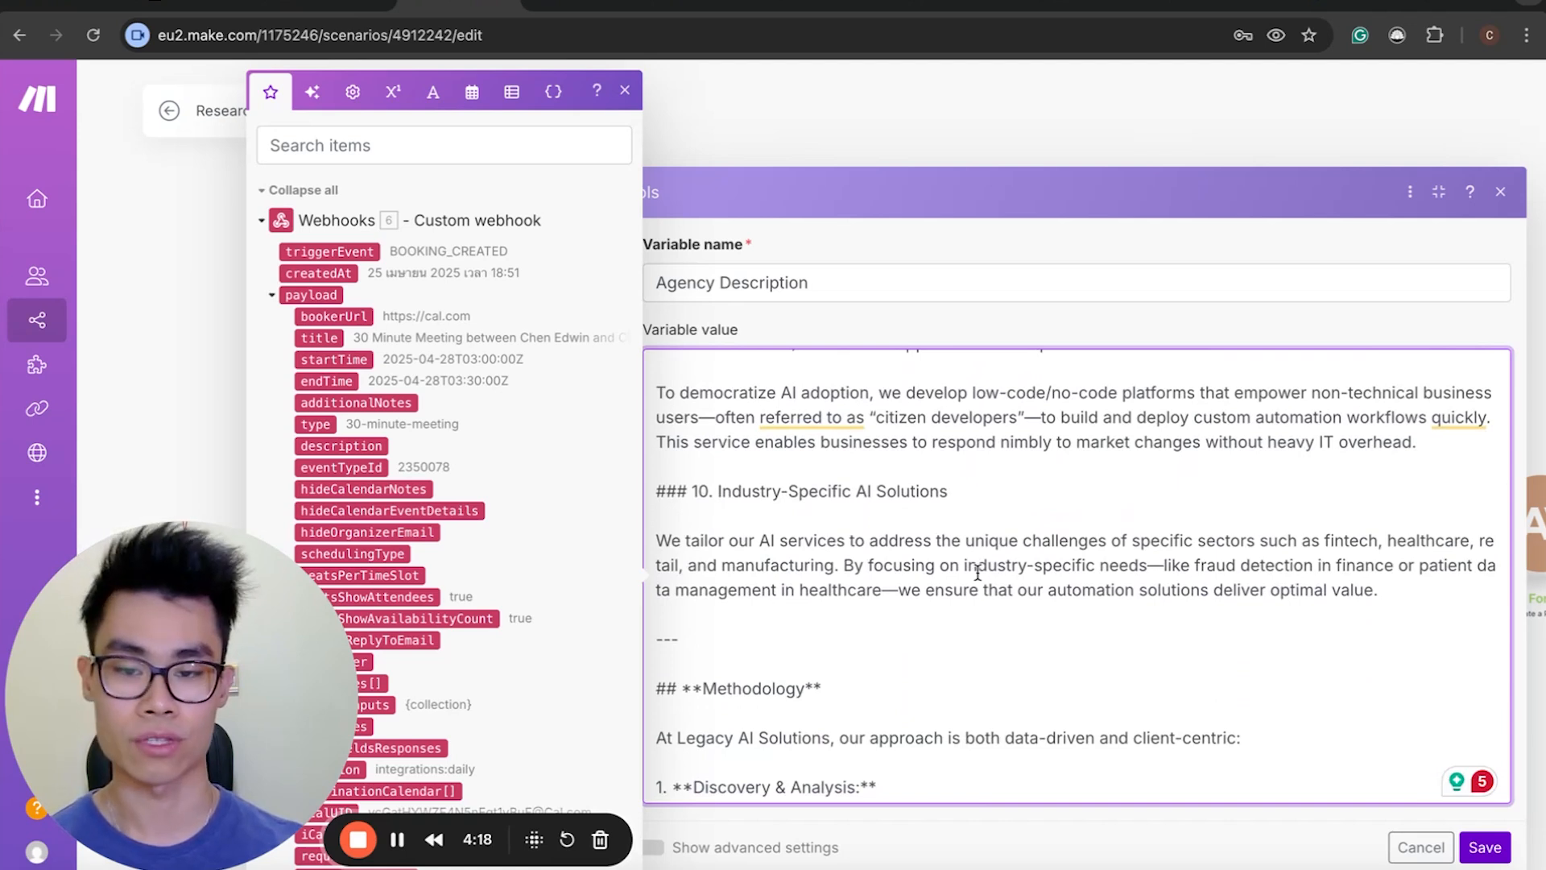
{"action": "scroll", "coordinate": [978, 573], "scroll_direction": "up", "scroll_amount": 3}
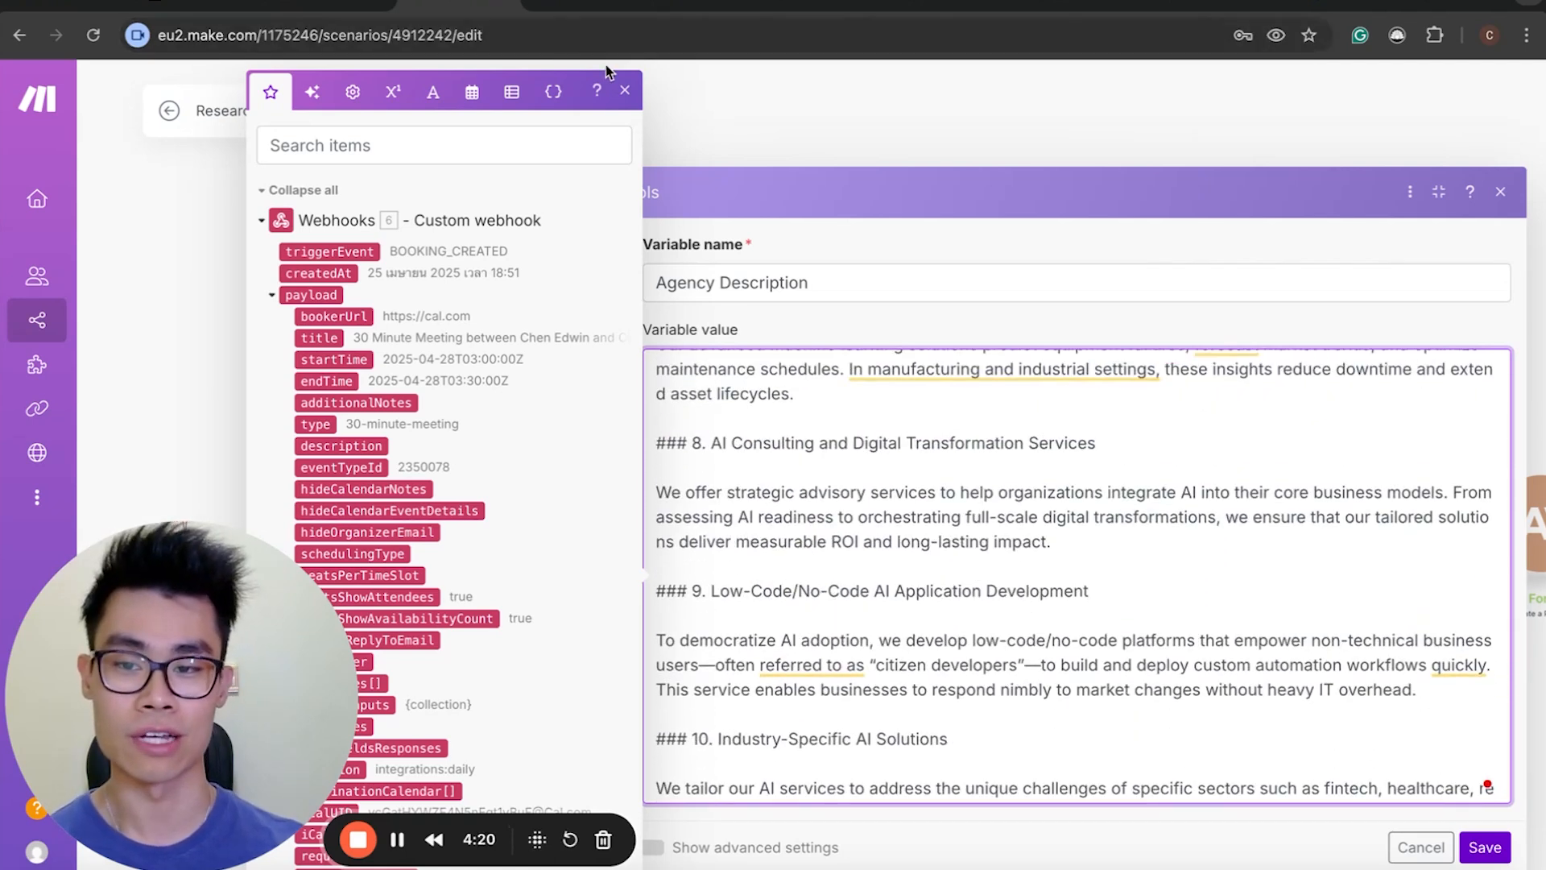
Read the Methodology and Why Choose Legacy AI Solutions sections of the Agency Description and save the Agency Info settings.
{"action": "left_click", "coordinate": [625, 90]}
{"action": "scroll", "coordinate": [908, 564], "scroll_direction": "down", "scroll_amount": 5}
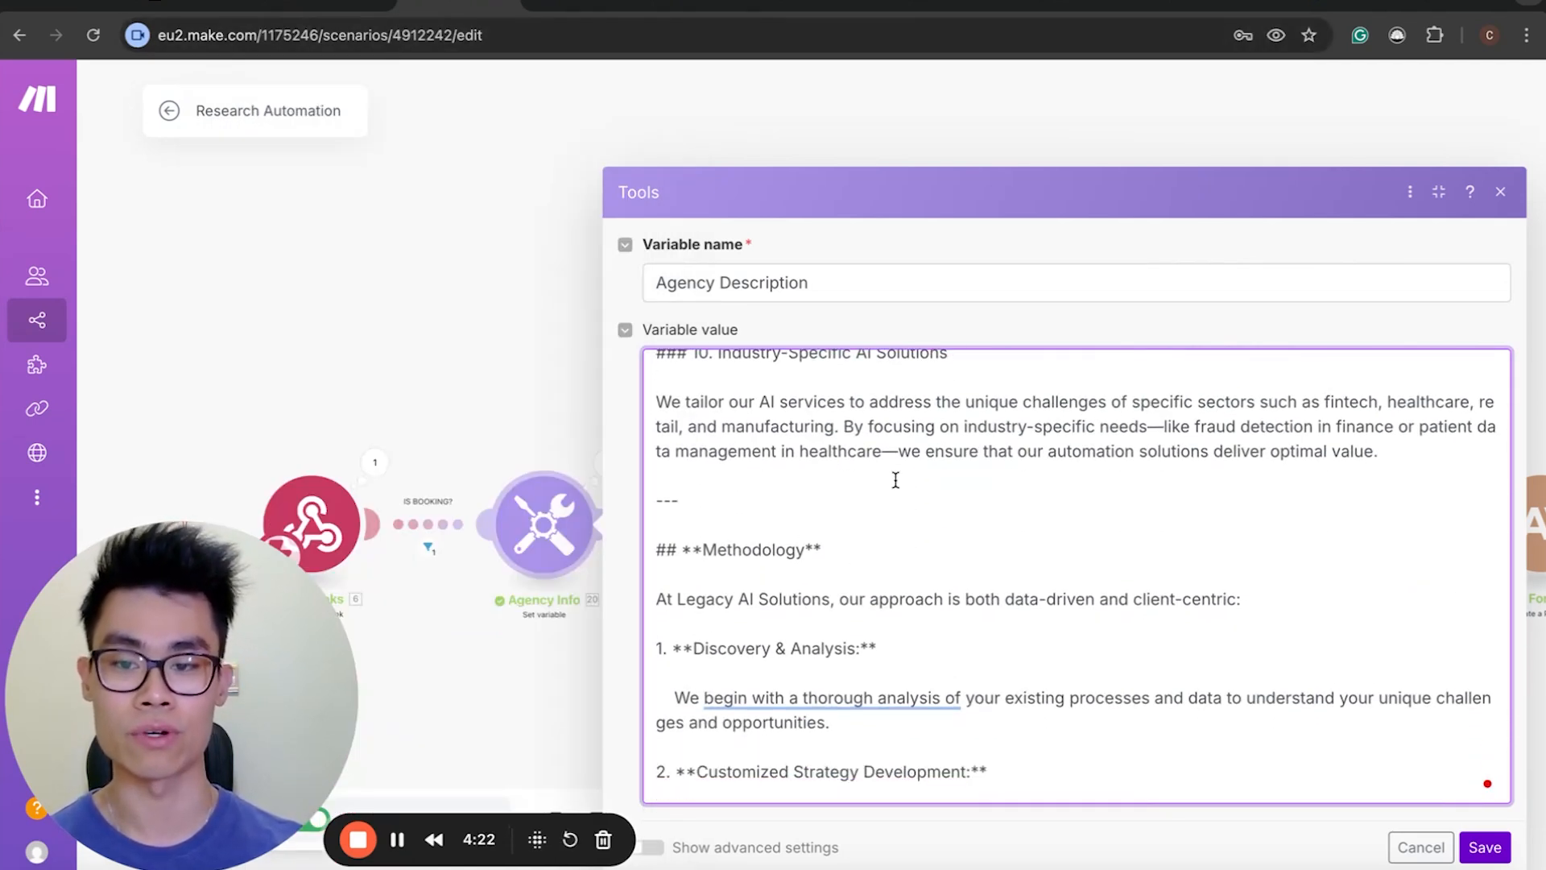
{"action": "scroll", "coordinate": [894, 480], "scroll_direction": "up", "scroll_amount": 1}
{"action": "scroll", "coordinate": [895, 480], "scroll_direction": "down", "scroll_amount": 10}
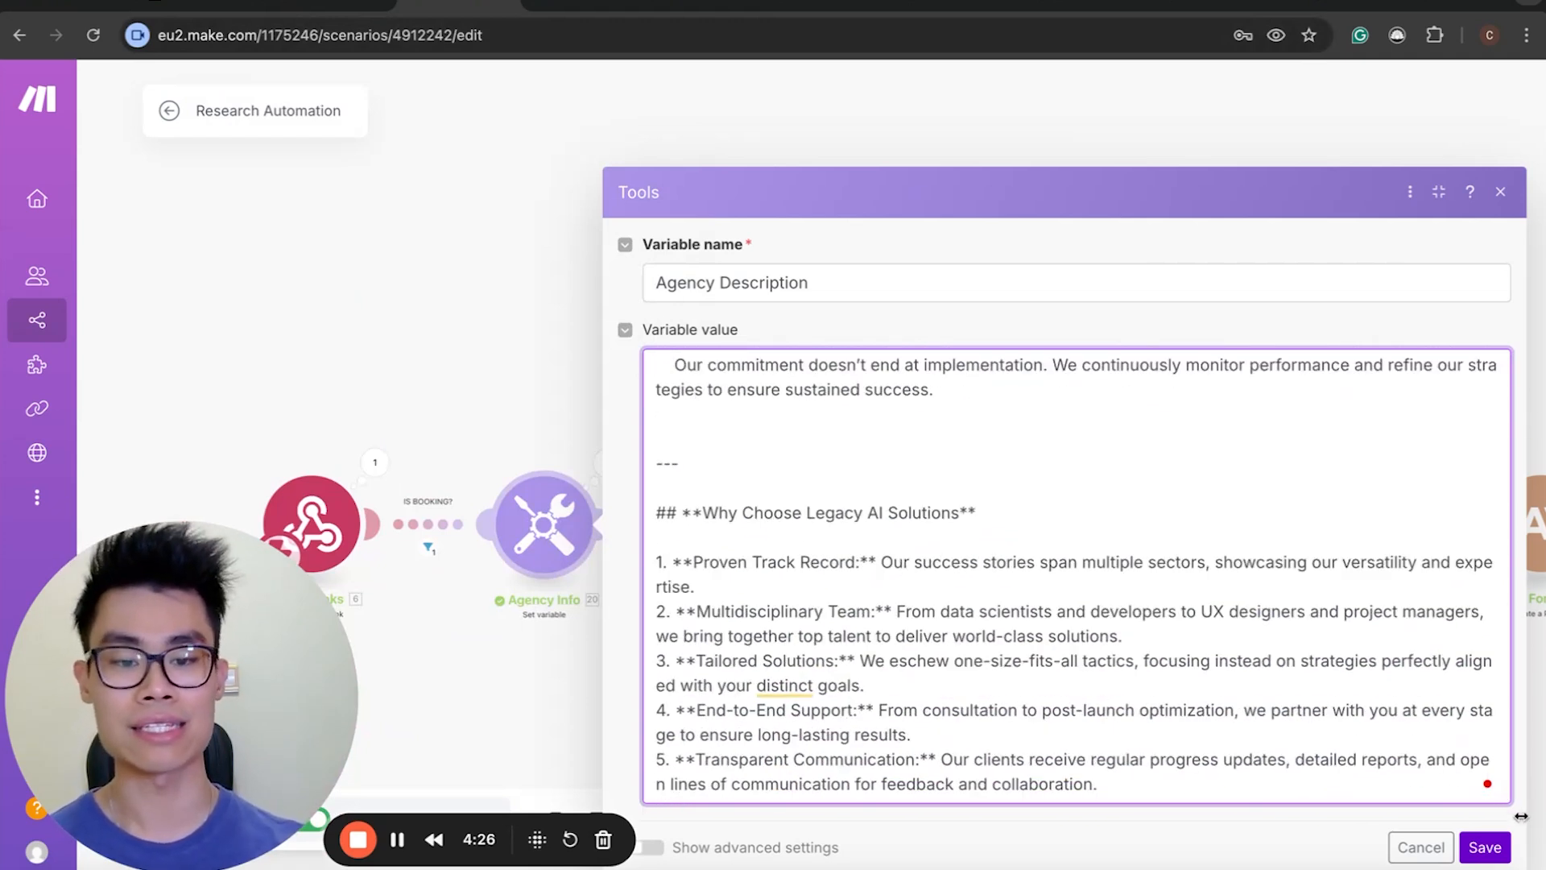
{"action": "left_click", "coordinate": [1484, 846]}
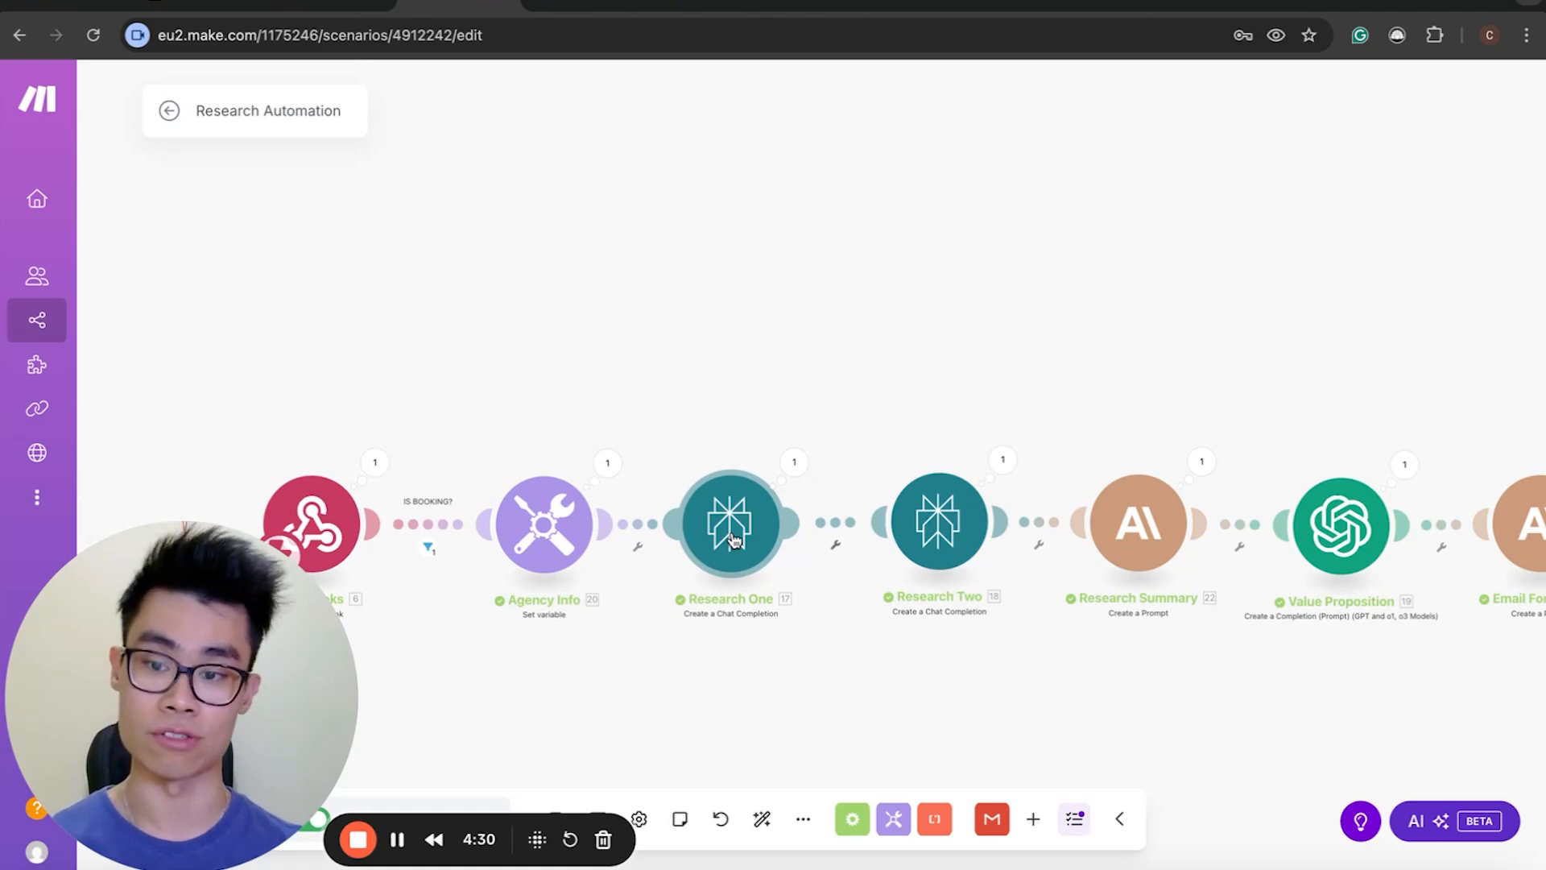
Move the Agency Info module slightly closer to the Webhooks module, and highlight the Agency Description variable name in its settings.
{"action": "mouse_move", "coordinate": [564, 519]}
{"action": "left_mouse_down"}
{"action": "mouse_move", "coordinate": [524, 520]}
{"action": "mouse_move", "coordinate": [542, 523]}
{"action": "left_mouse_up"}
{"action": "left_click", "coordinate": [522, 525]}
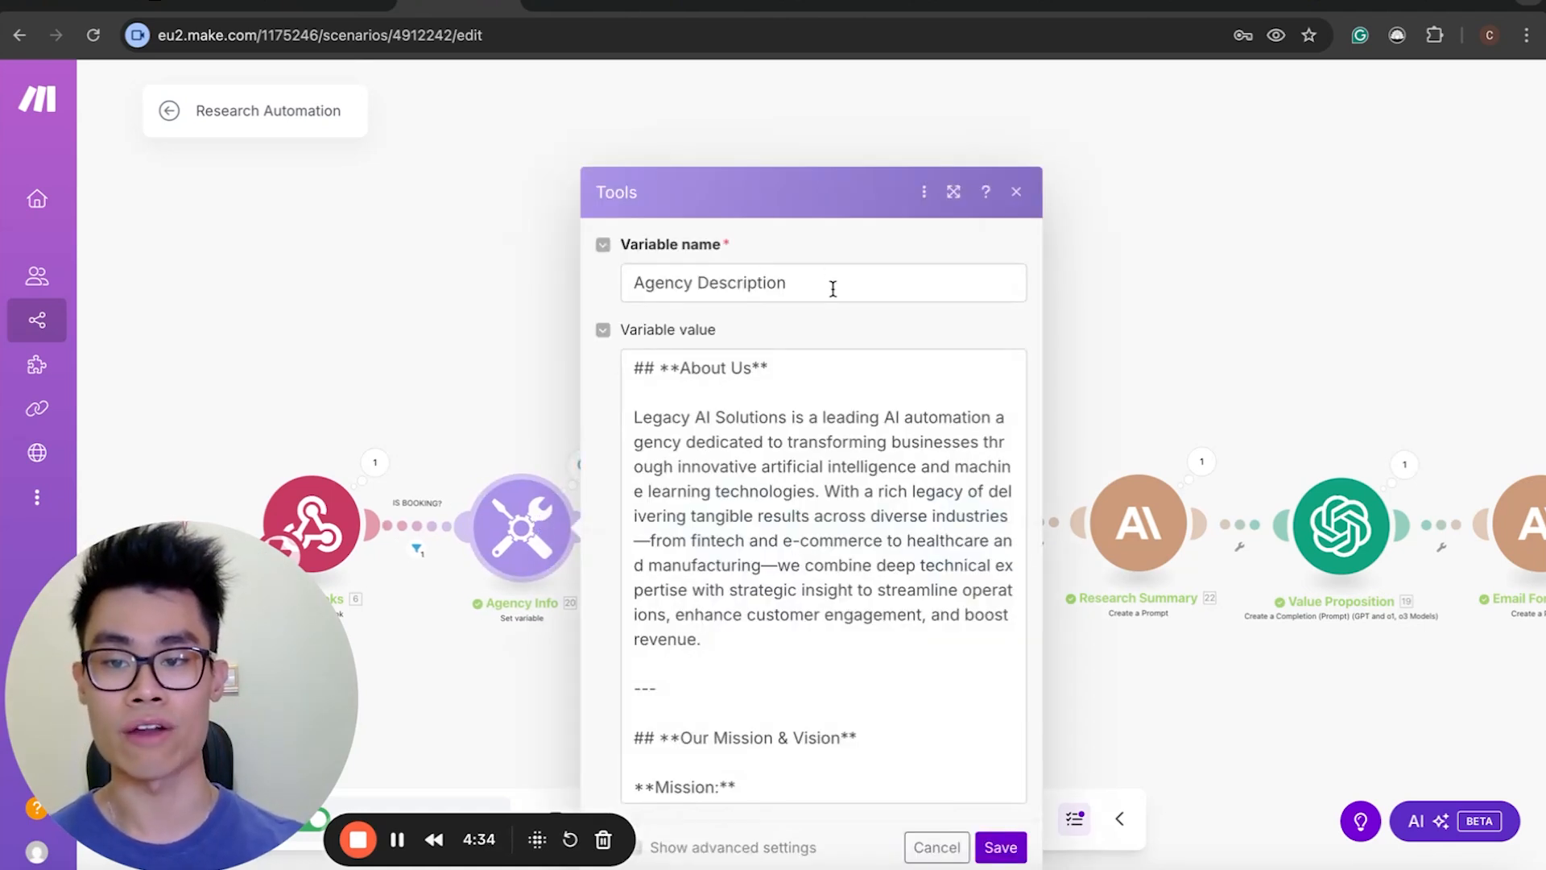
{"action": "left_click_drag", "start_coordinate": [832, 288], "coordinate": [628, 287]}
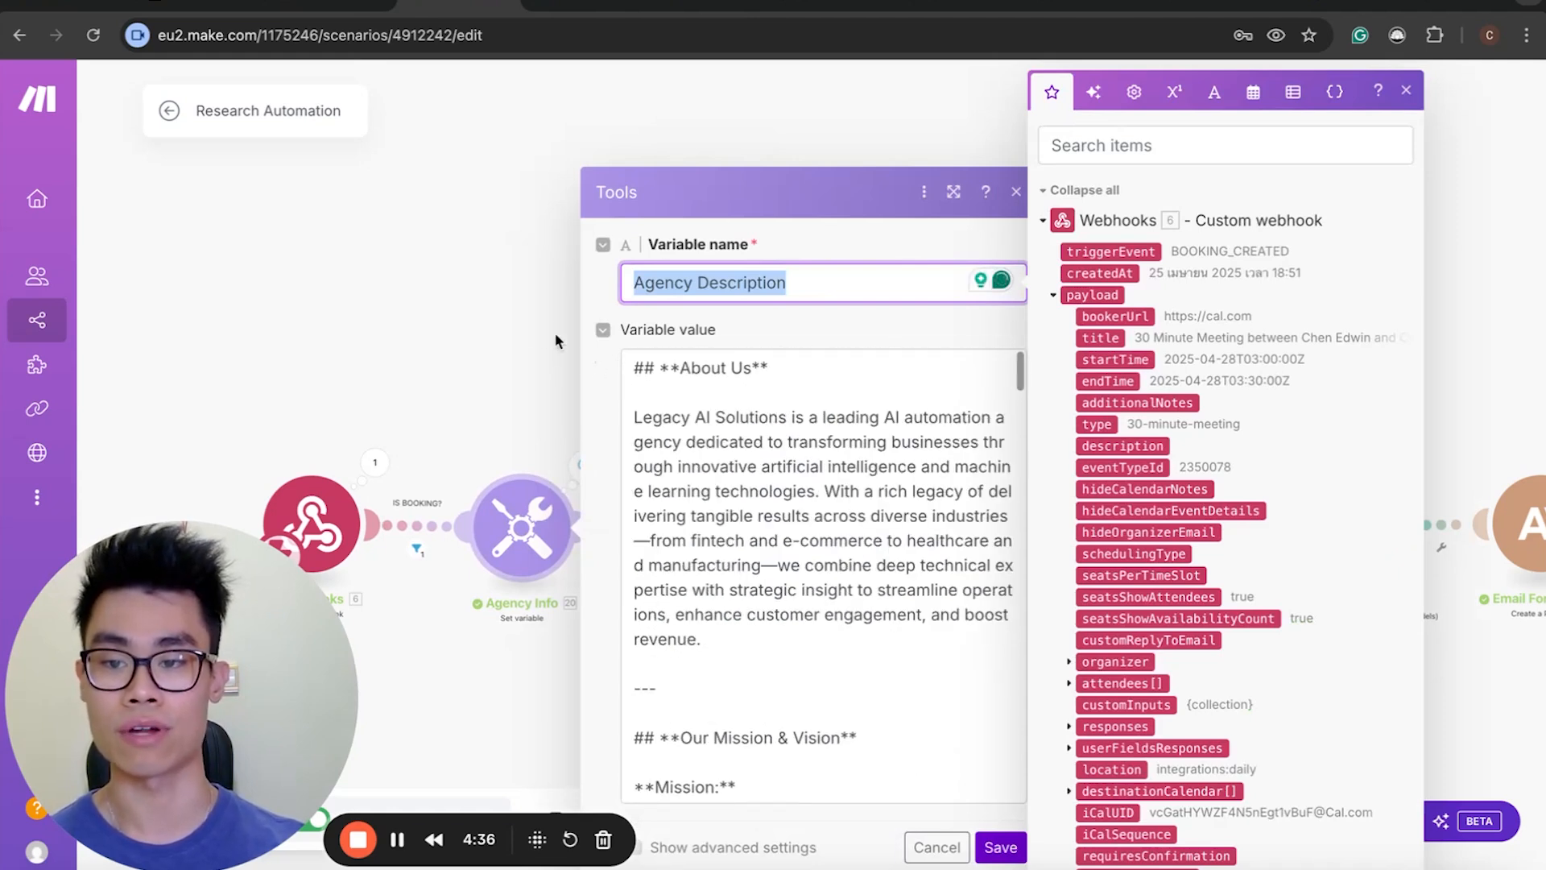
{"action": "left_click", "coordinate": [586, 358]}
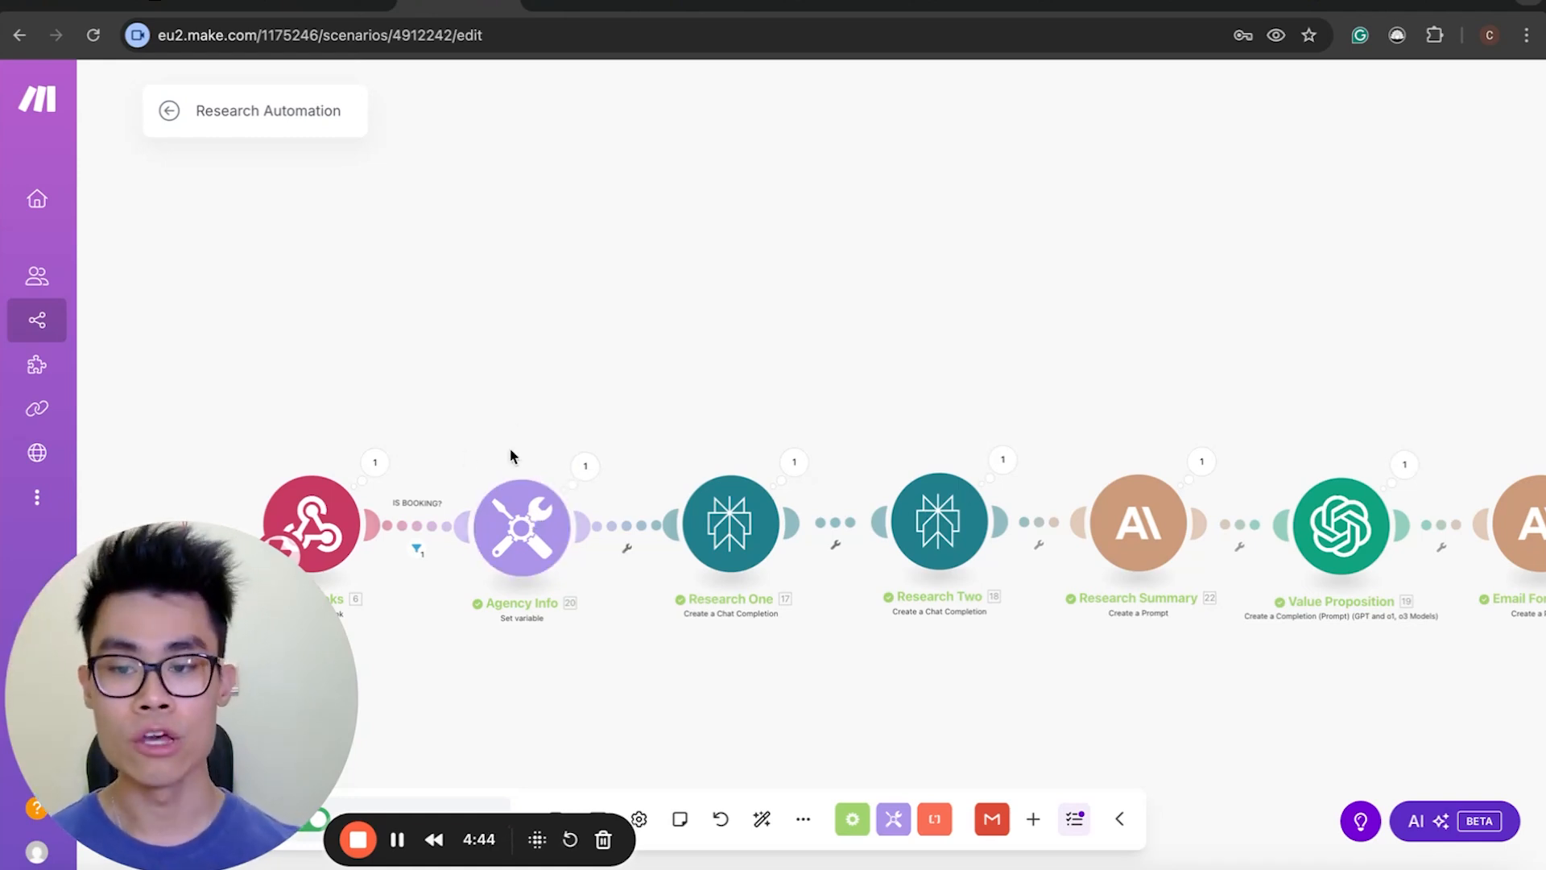
Open the Research One module's settings, view the Perplexity API account page, and check the model selection.
{"action": "left_click", "coordinate": [753, 492]}
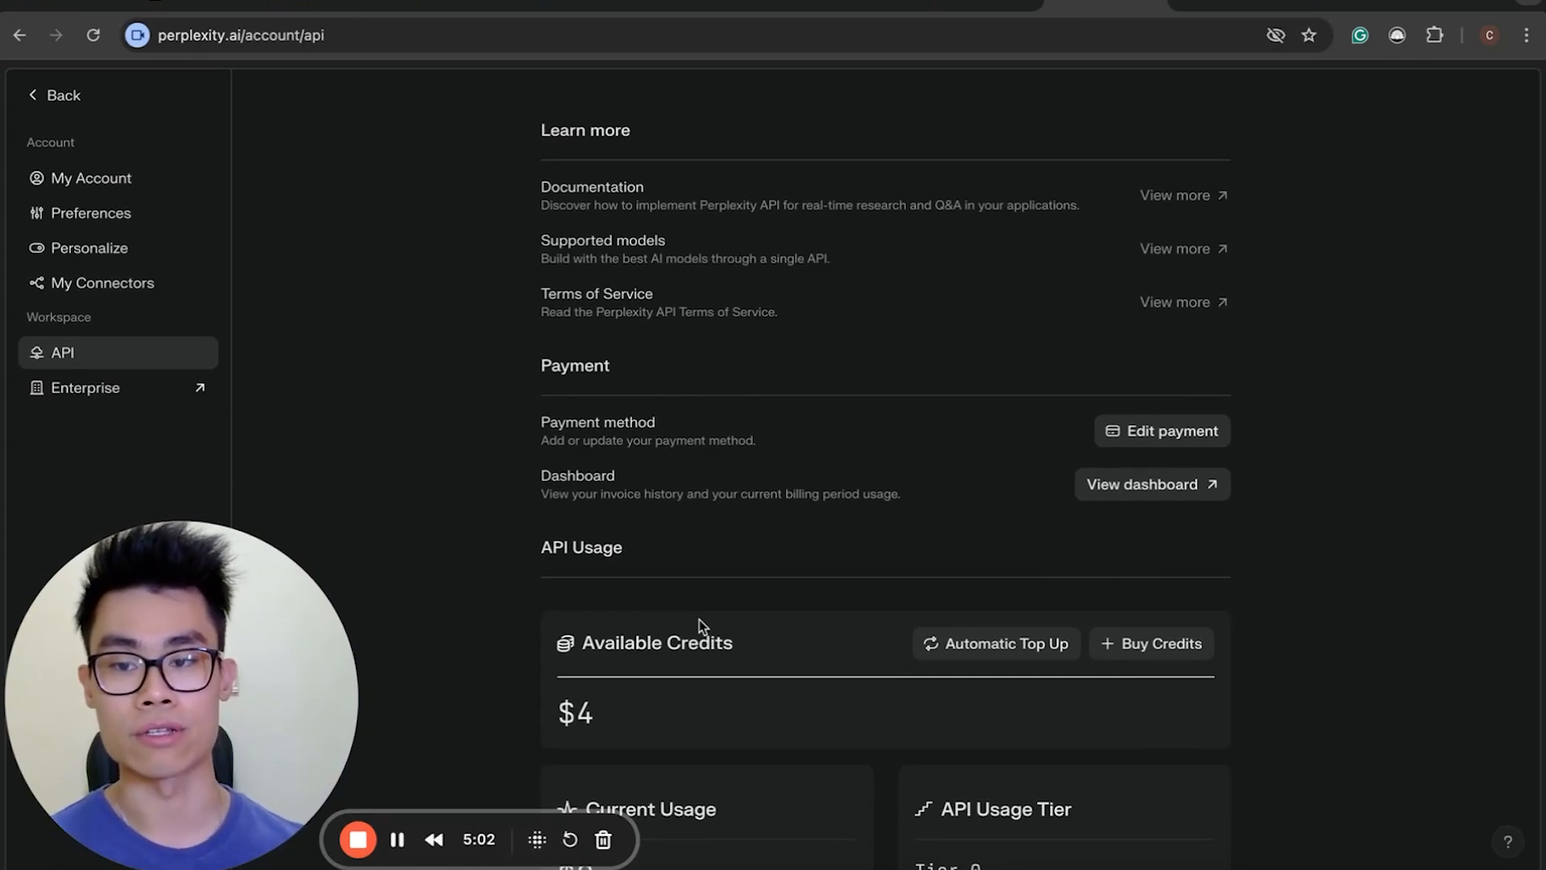
{"action": "left_click", "coordinate": [459, 4]}
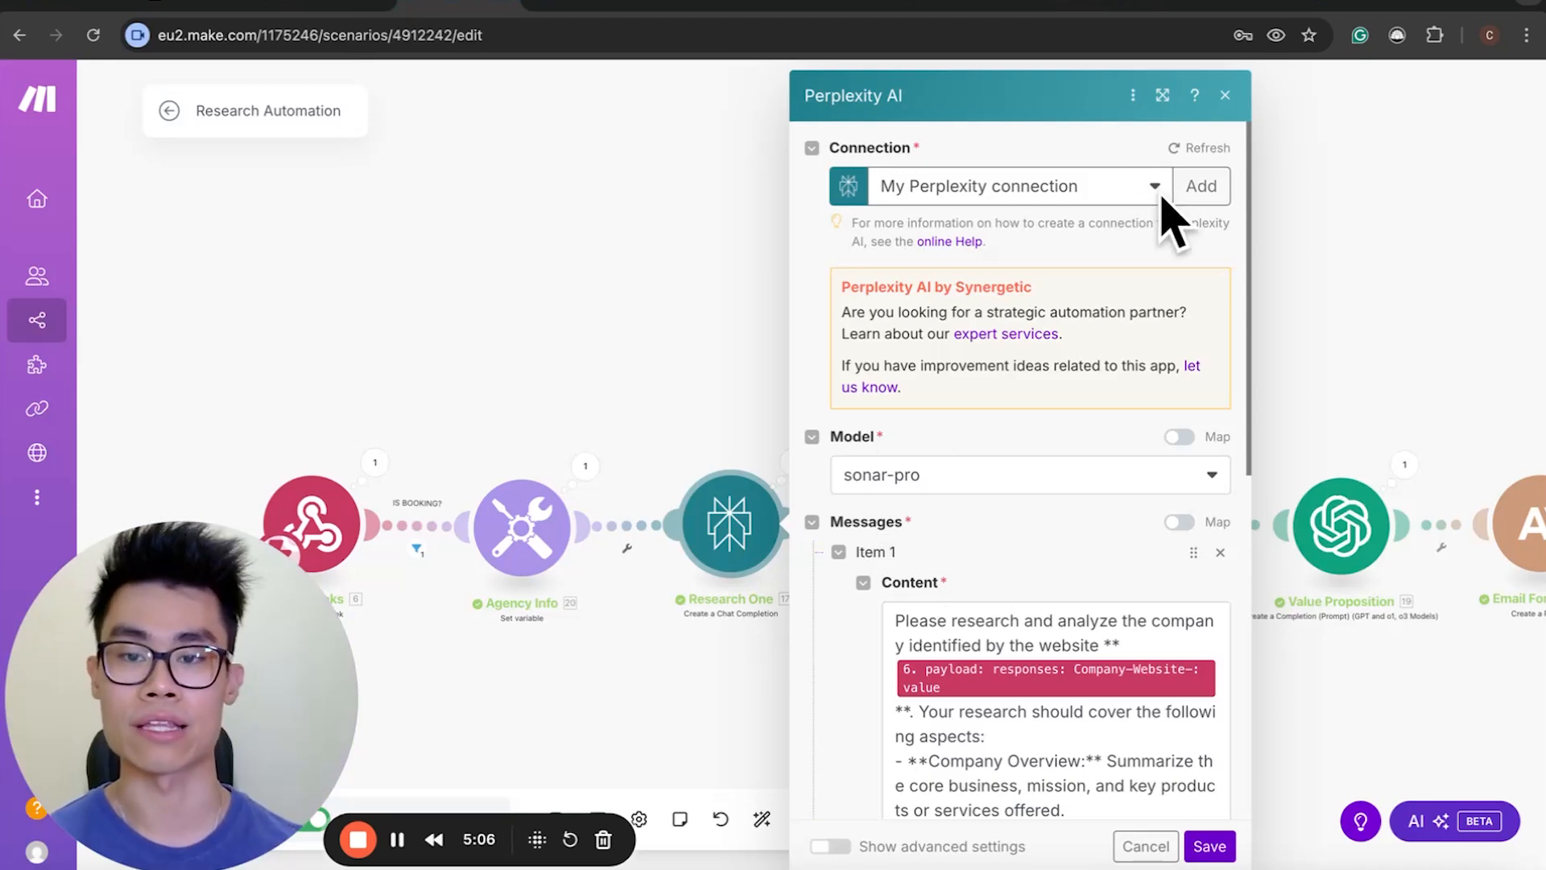
{"action": "left_click", "coordinate": [954, 483]}
{"action": "left_click", "coordinate": [949, 551]}
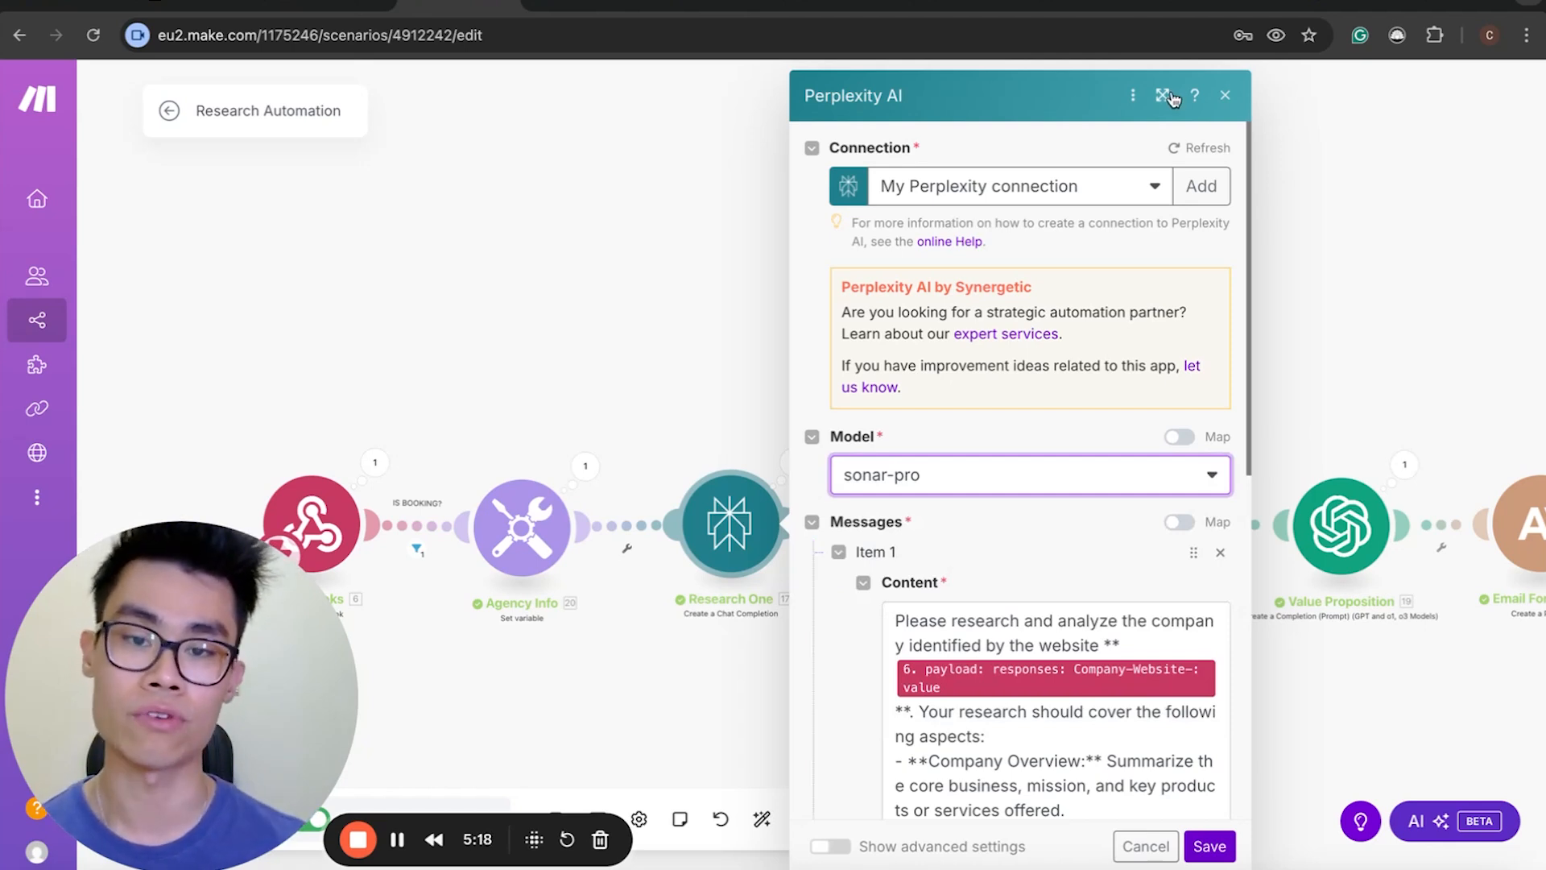
Enlarge Research One's settings and trace the prompt's Company-Website value to the Webhooks payload responses.
{"action": "left_click", "coordinate": [1162, 95]}
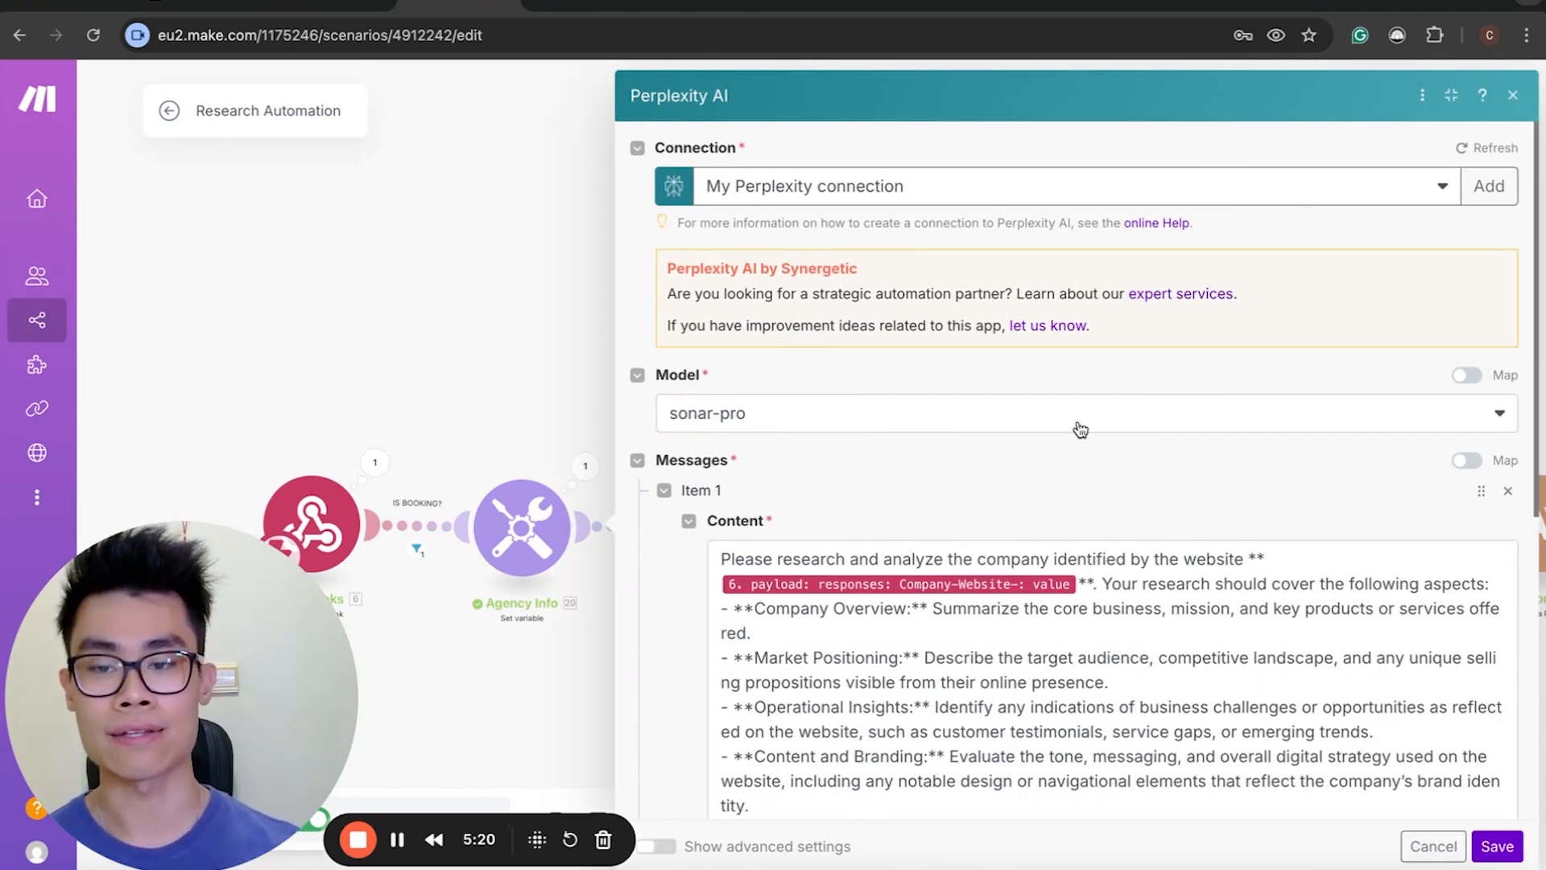
{"action": "scroll", "coordinate": [1087, 480], "scroll_direction": "down", "scroll_amount": 3}
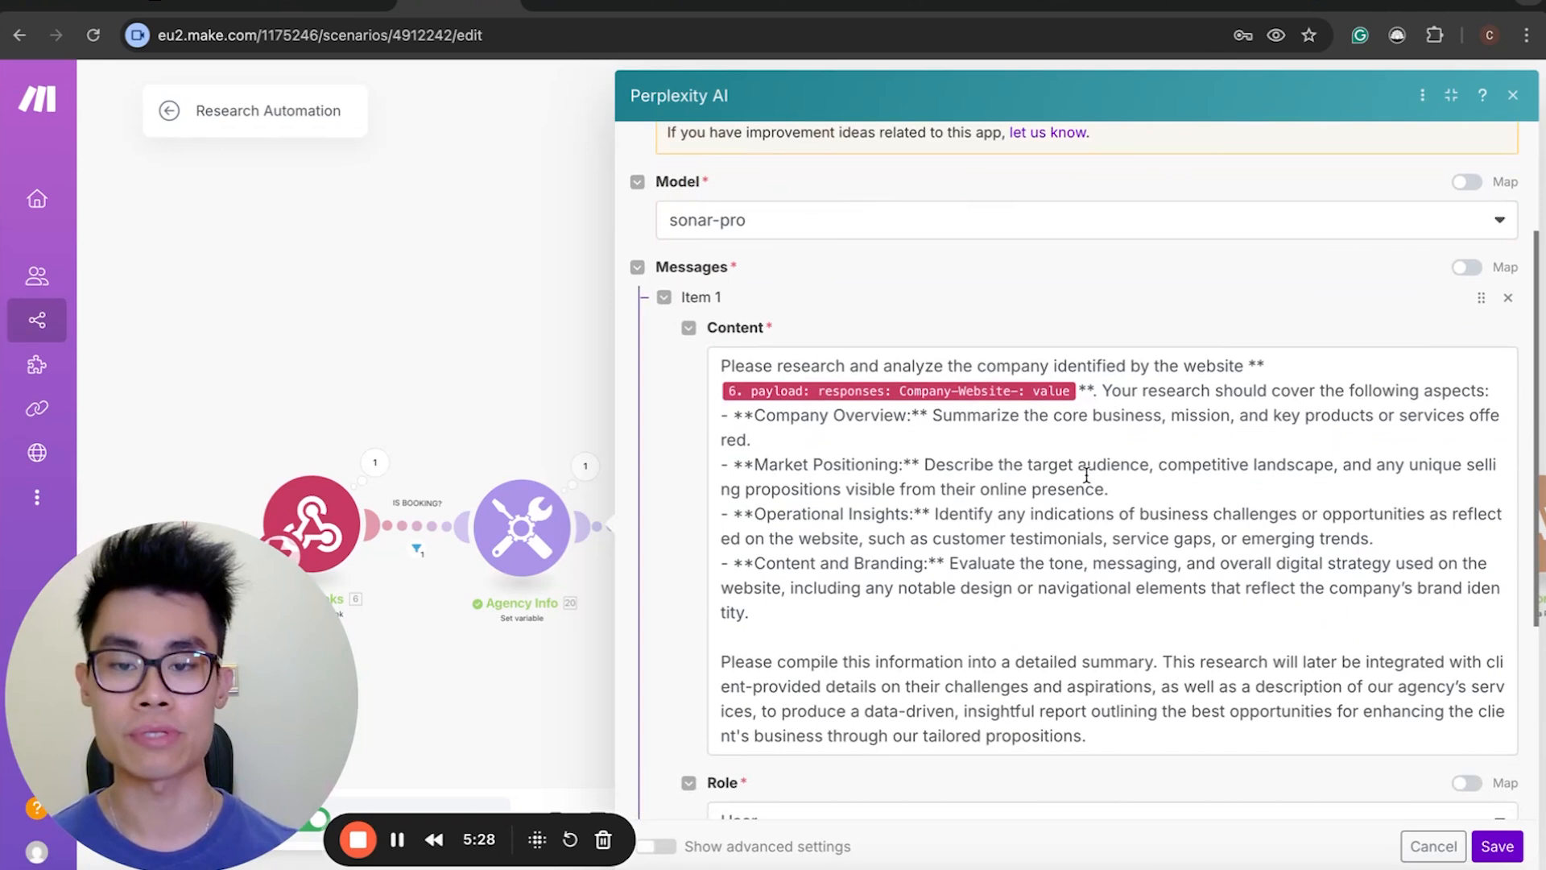
{"action": "left_click", "coordinate": [939, 392]}
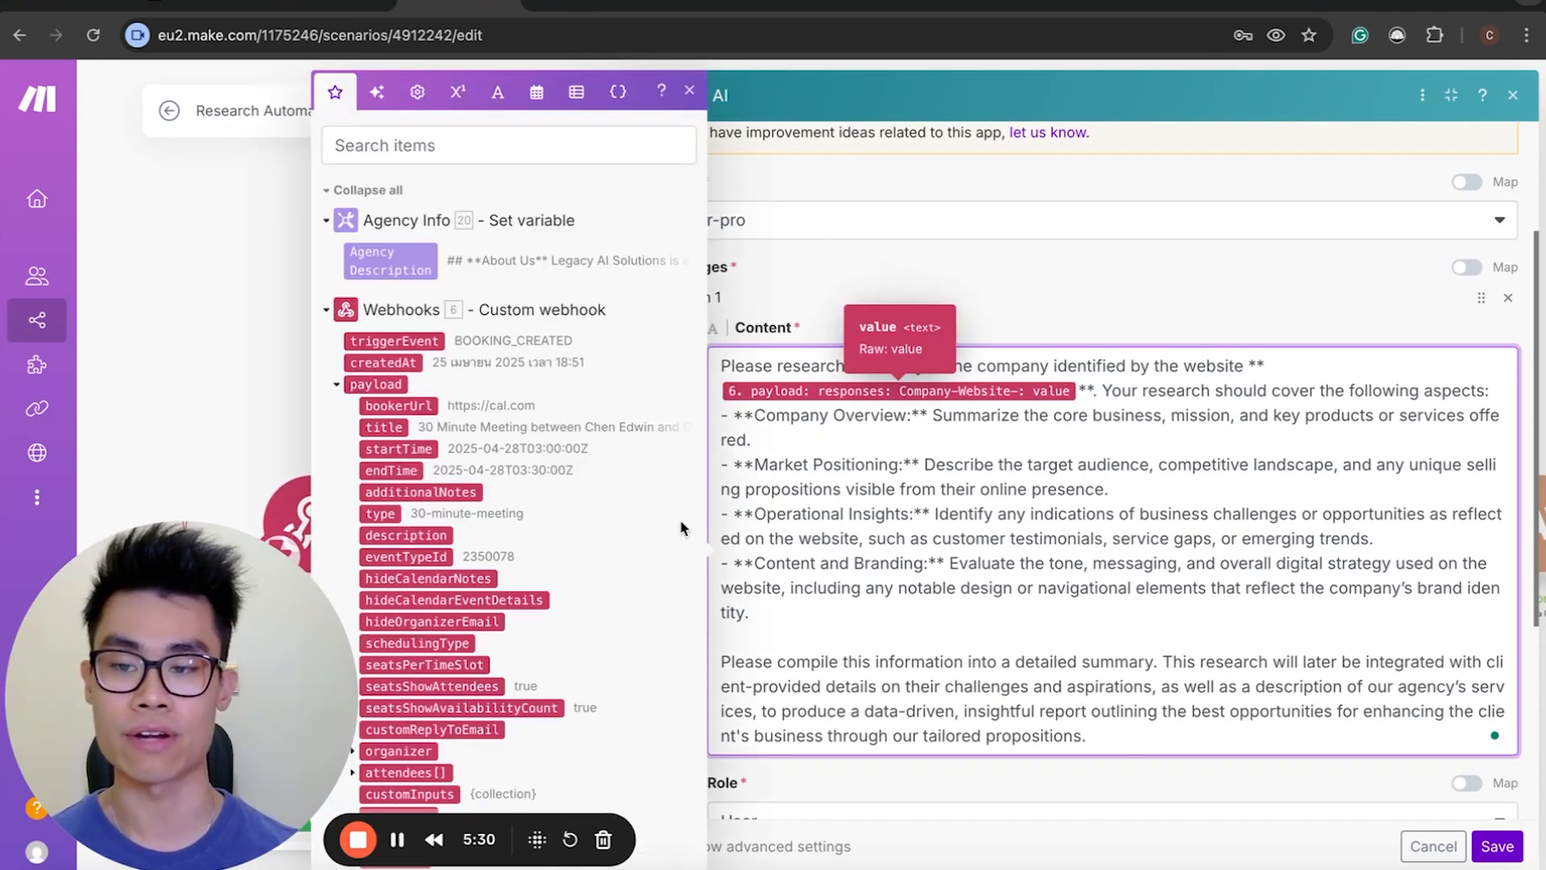
{"action": "scroll", "coordinate": [681, 528], "scroll_direction": "down", "scroll_amount": 5}
{"action": "left_click", "coordinate": [353, 449]}
{"action": "scroll", "coordinate": [366, 447], "scroll_direction": "down", "scroll_amount": 2}
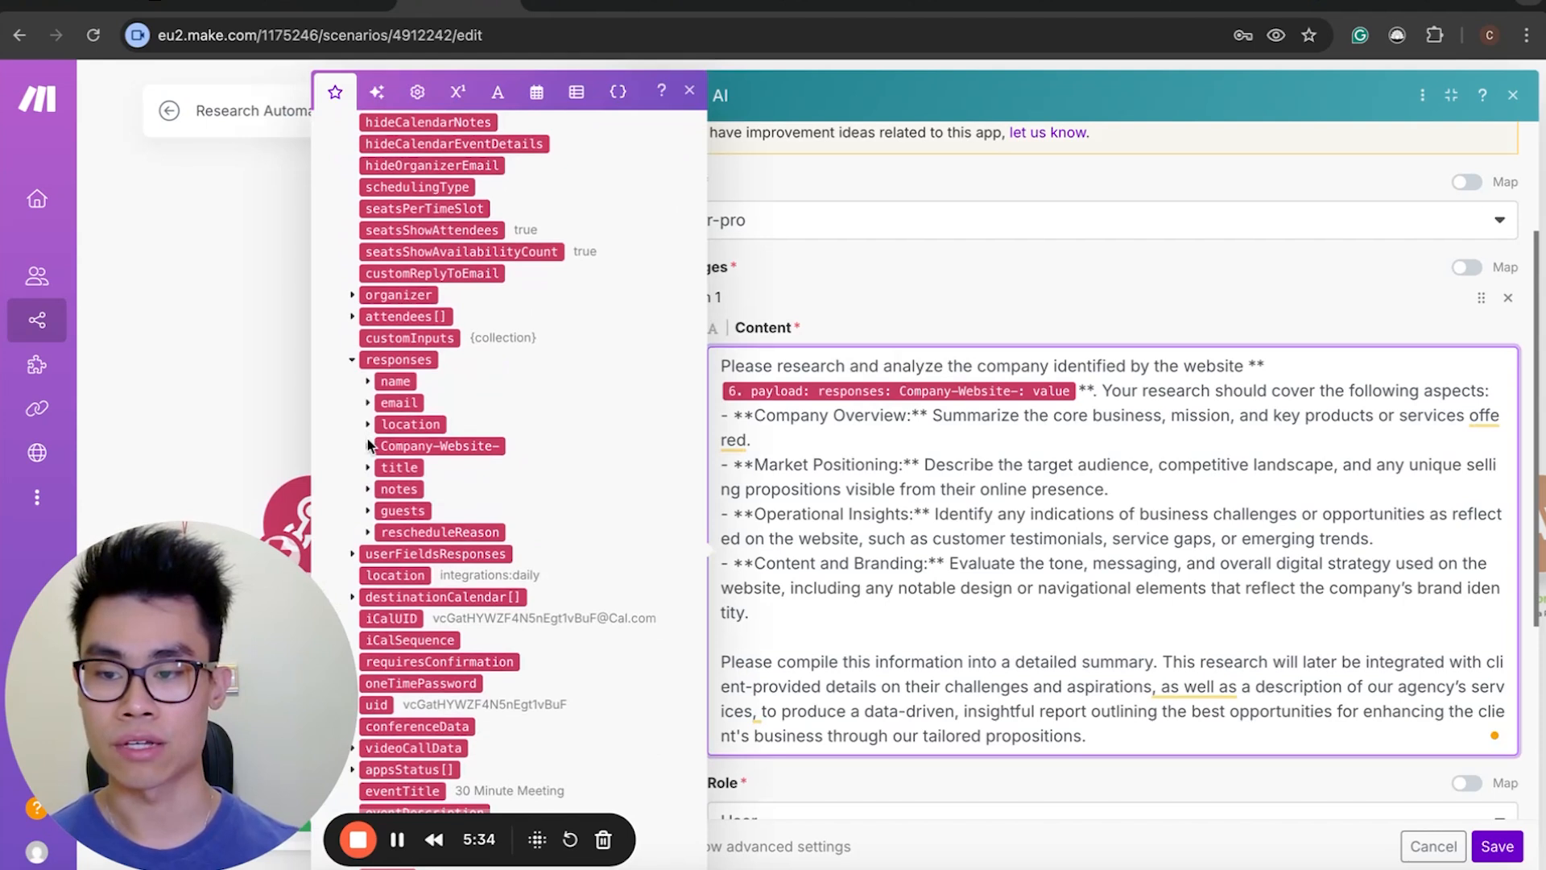
{"action": "left_click", "coordinate": [368, 445]}
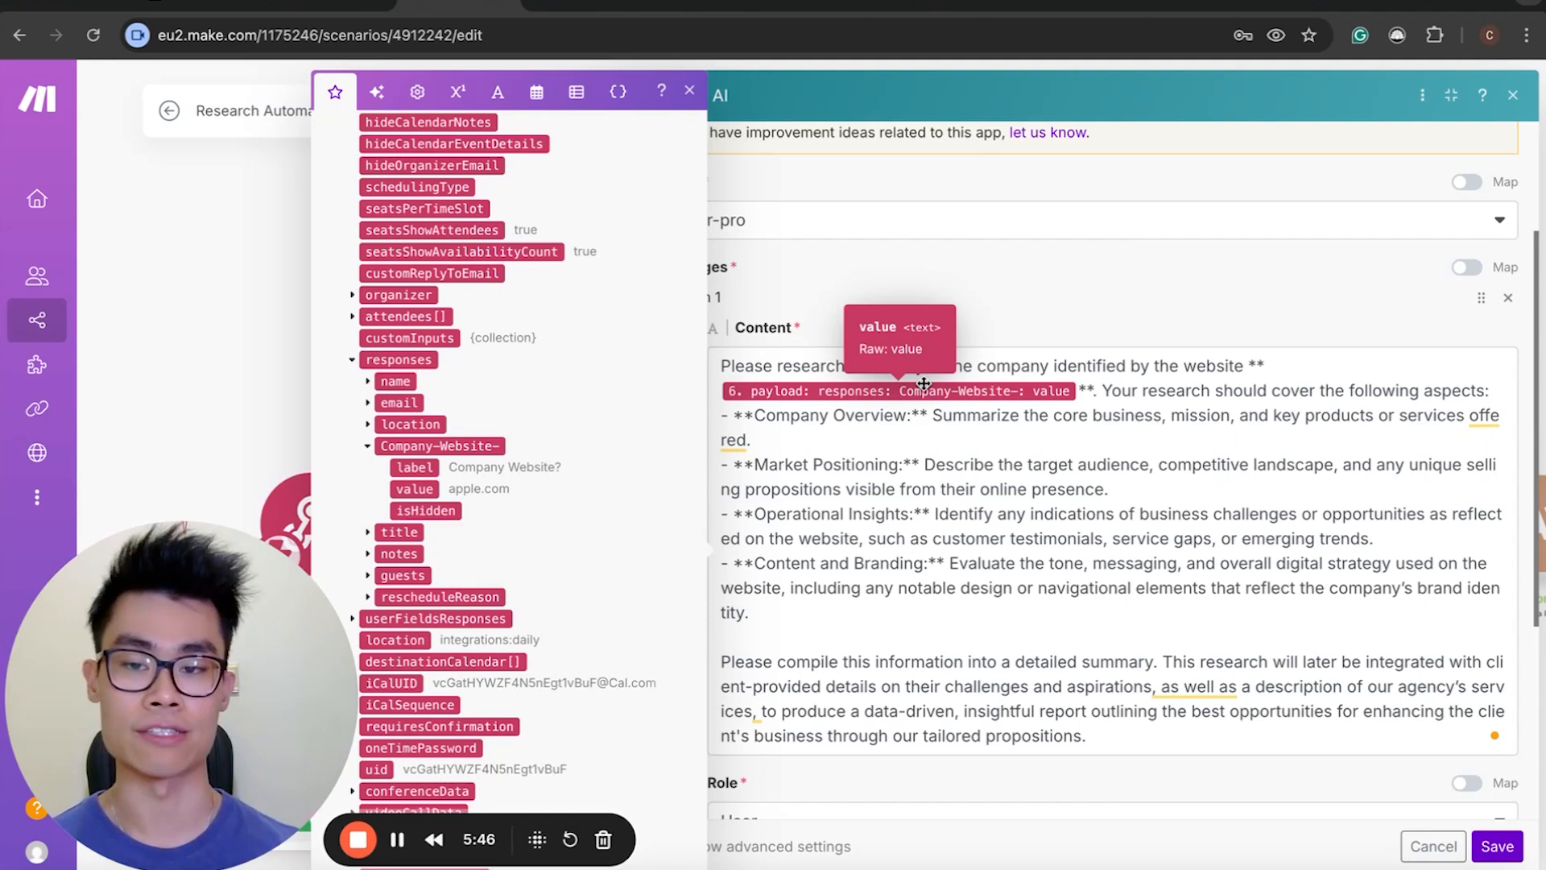
Highlight the Company Overview aspect in Research One's prompt, including core business, mission, and key products or services.
{"action": "left_click_drag", "start_coordinate": [791, 415], "coordinate": [865, 415]}
{"action": "left_click", "coordinate": [982, 419]}
{"action": "left_click_drag", "start_coordinate": [983, 417], "coordinate": [1422, 417]}
{"action": "left_click", "coordinate": [1205, 417]}
{"action": "left_click", "coordinate": [1422, 417]}
Highlight the Market Positioning, Operational Insights, and Content and Branding aspects in Research One's prompt.
{"action": "left_click_drag", "start_coordinate": [793, 464], "coordinate": [914, 464]}
{"action": "left_click", "coordinate": [912, 464]}
{"action": "left_click_drag", "start_coordinate": [1021, 464], "coordinate": [1462, 467]}
{"action": "left_click", "coordinate": [1260, 465]}
{"action": "left_click", "coordinate": [1387, 465]}
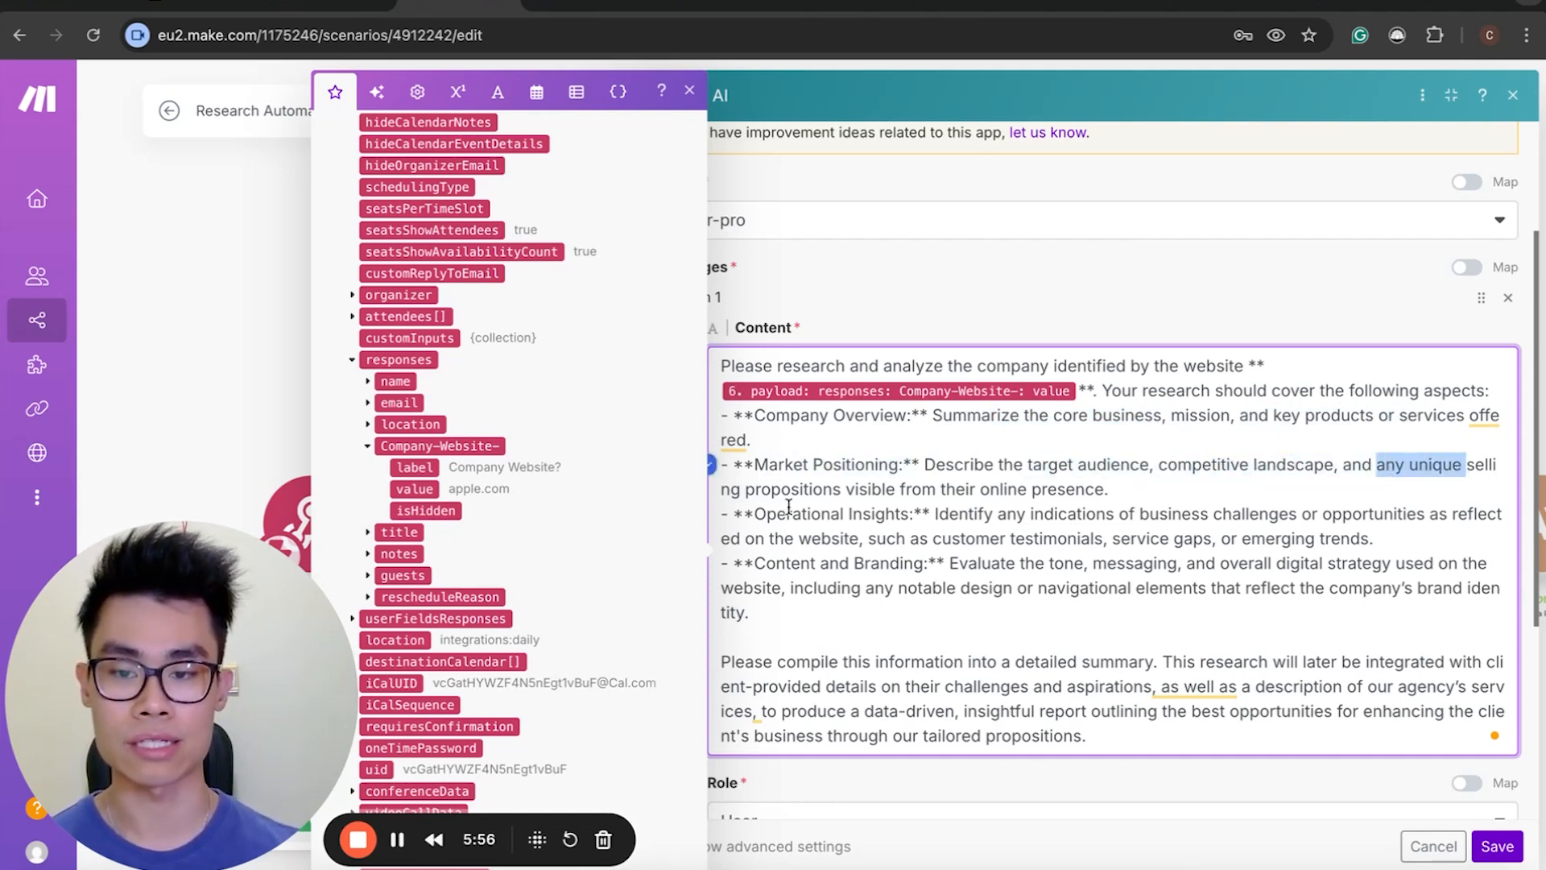
{"action": "left_click_drag", "start_coordinate": [780, 488], "coordinate": [982, 495]}
{"action": "left_click", "coordinate": [981, 495]}
{"action": "left_click_drag", "start_coordinate": [754, 514], "coordinate": [903, 512]}
{"action": "left_click_drag", "start_coordinate": [757, 564], "coordinate": [924, 563]}
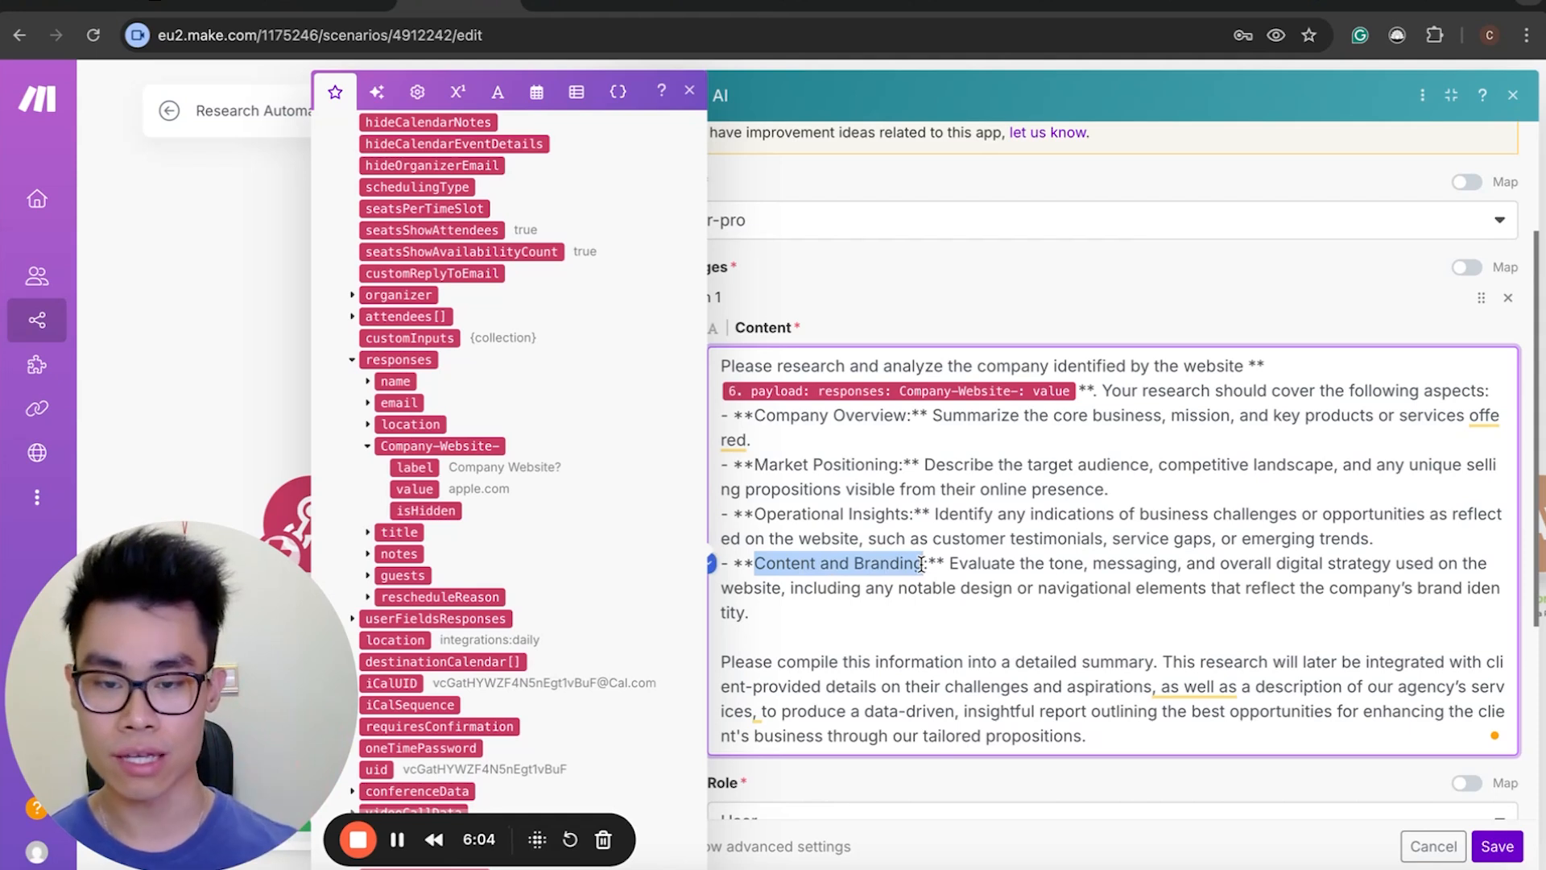
Highlight the prompt's closing instructions on the detailed summary and data-driven report, and save Research One's settings.
{"action": "scroll", "coordinate": [802, 548], "scroll_direction": "down", "scroll_amount": 1}
{"action": "left_click_drag", "start_coordinate": [764, 567], "coordinate": [1448, 564]}
{"action": "left_click_drag", "start_coordinate": [838, 590], "coordinate": [1118, 592]}
{"action": "left_click", "coordinate": [1270, 581]}
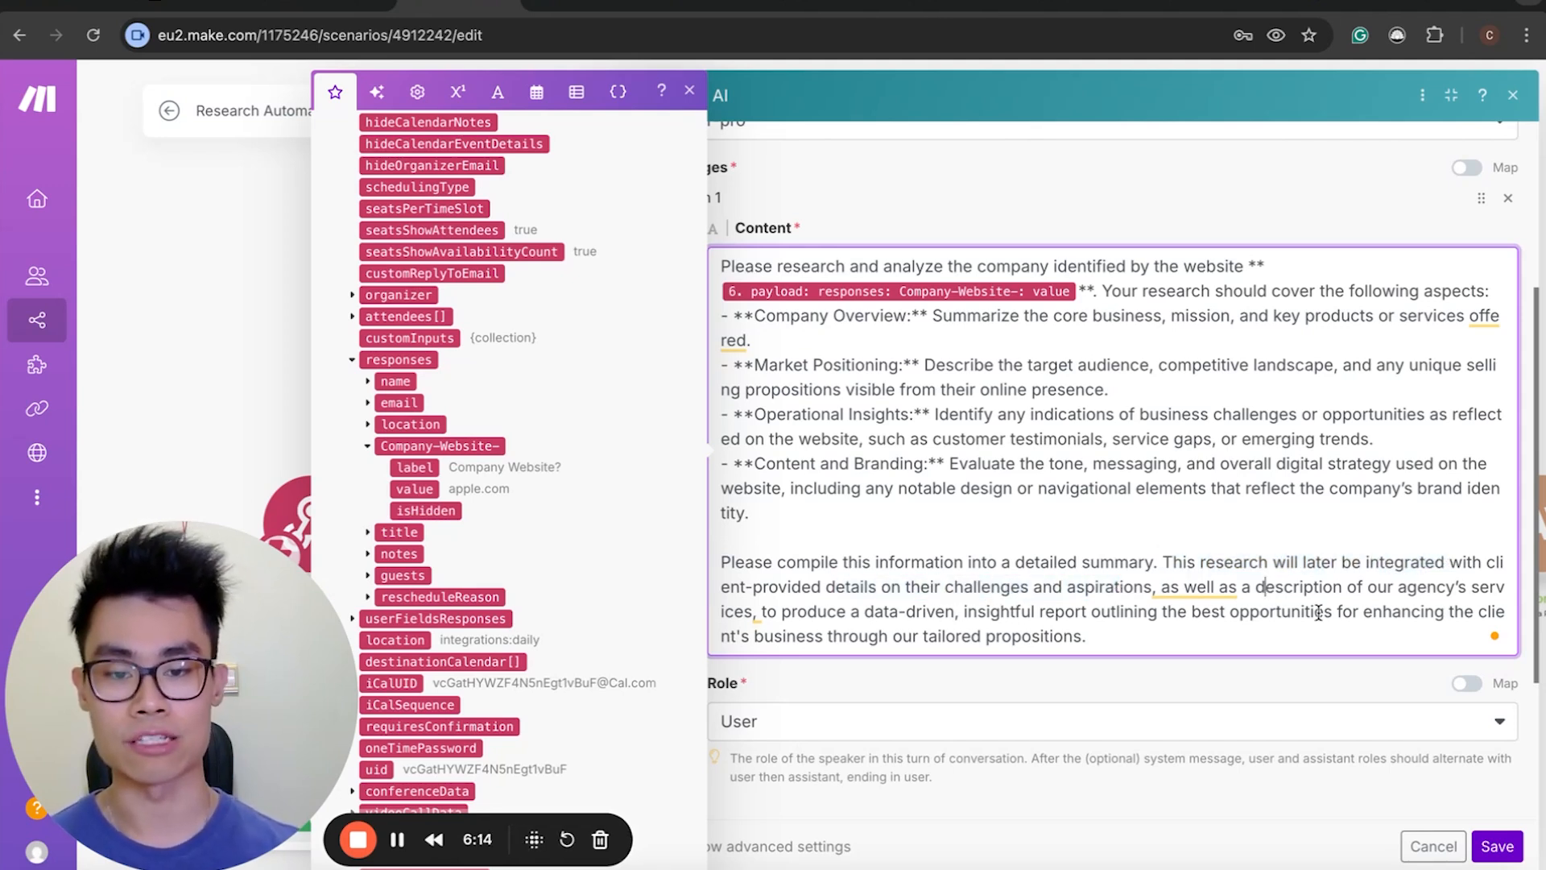
{"action": "scroll", "coordinate": [1326, 624], "scroll_direction": "down", "scroll_amount": 1}
{"action": "left_click_drag", "start_coordinate": [818, 557], "coordinate": [1083, 588]}
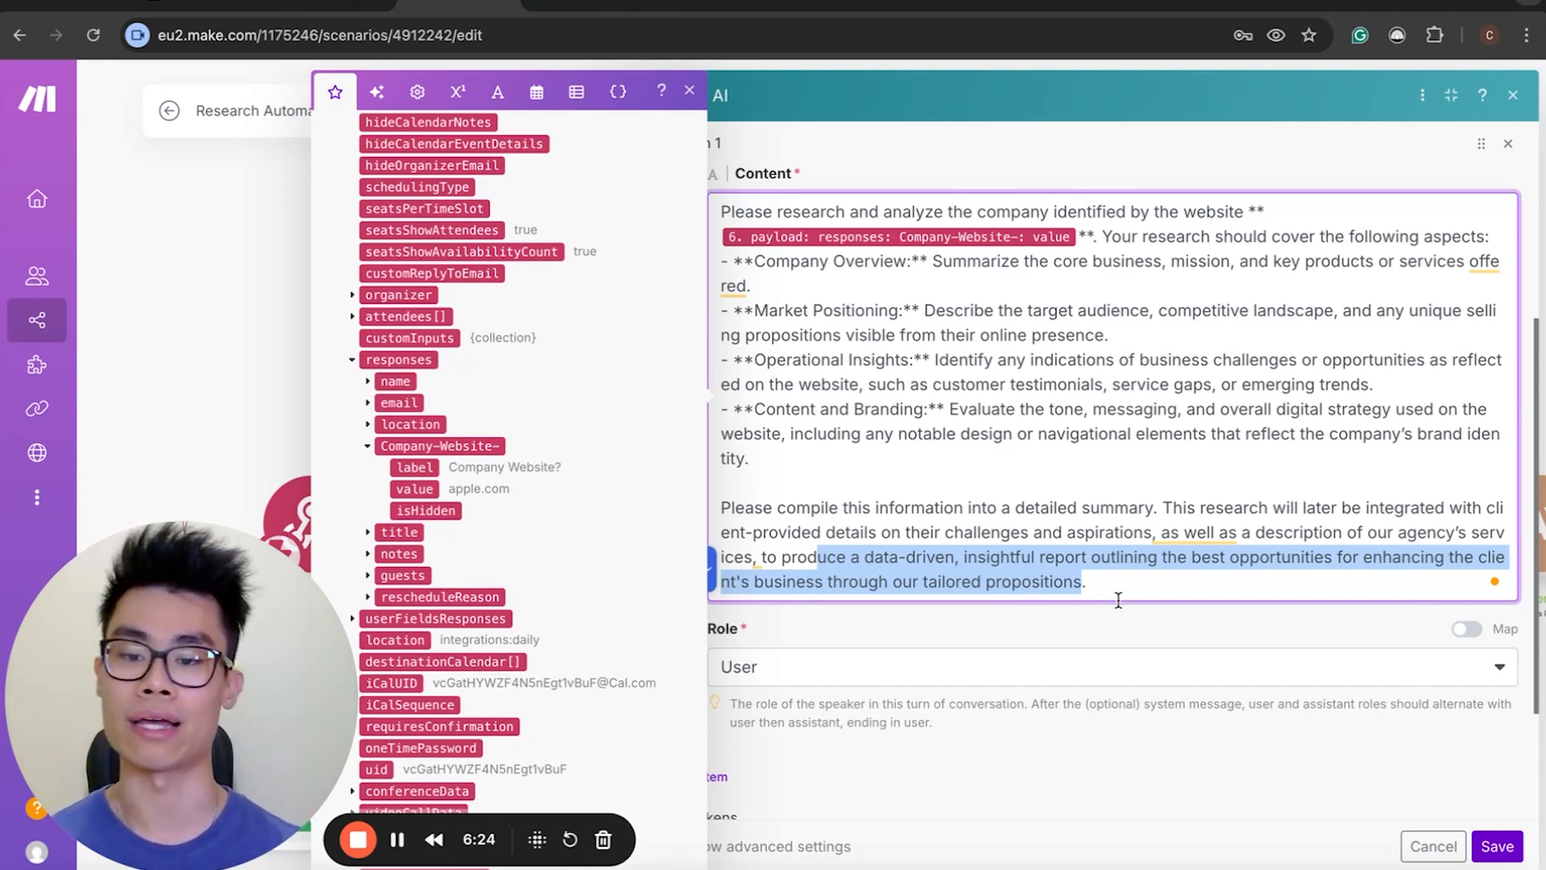
{"action": "scroll", "coordinate": [1118, 600], "scroll_direction": "down", "scroll_amount": 3}
{"action": "scroll", "coordinate": [1118, 606], "scroll_direction": "up", "scroll_amount": 5}
{"action": "left_click", "coordinate": [1497, 845]}
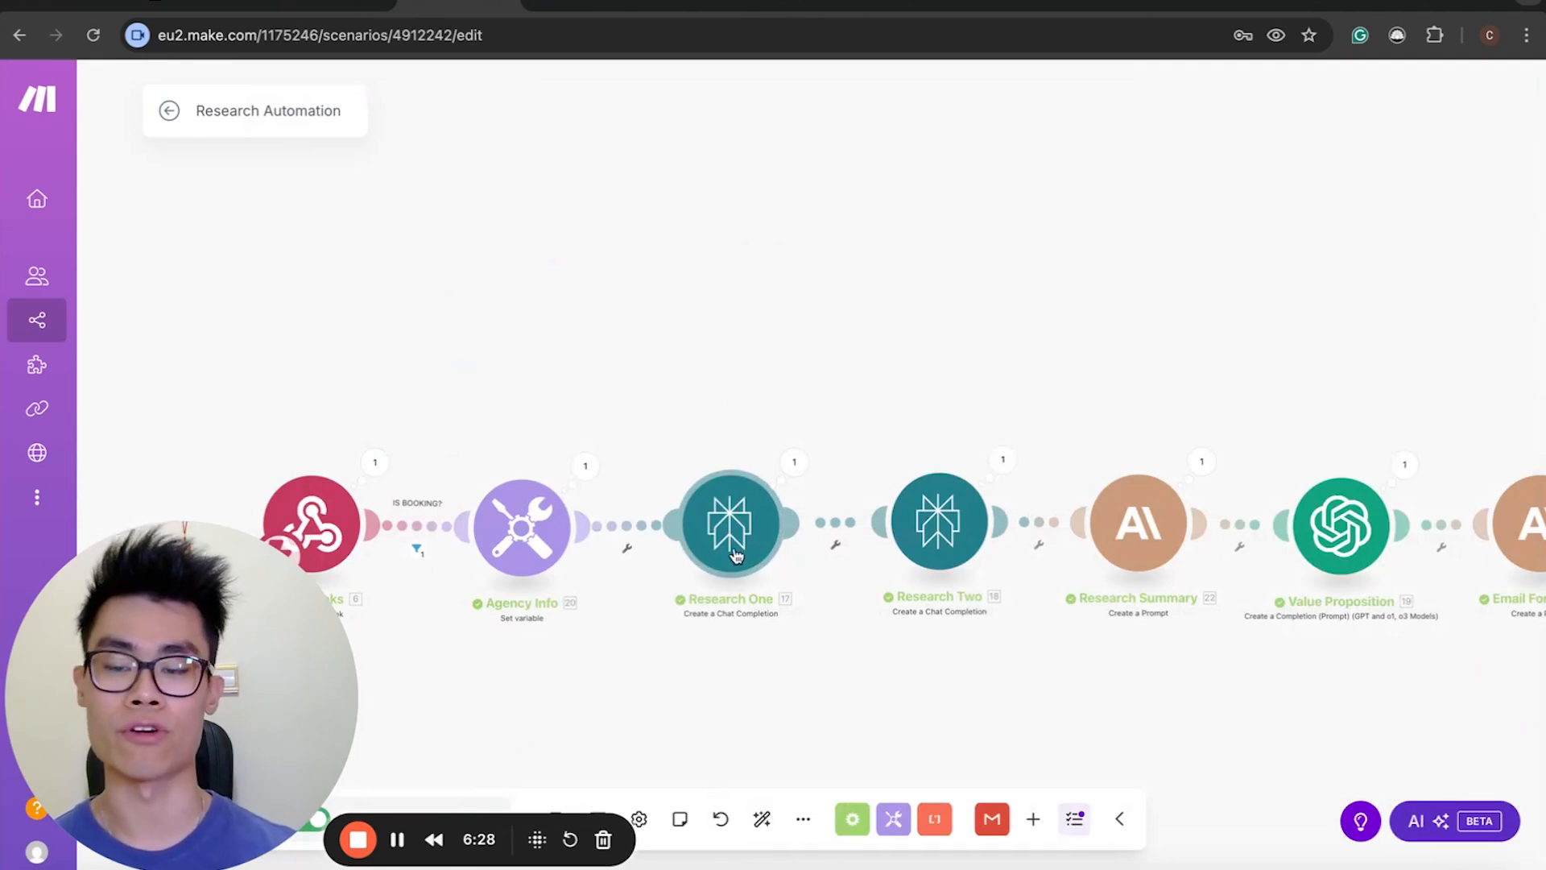
Open the Research Two module's settings in the enlarged view and bring its message prompt into view.
{"action": "left_click", "coordinate": [925, 524]}
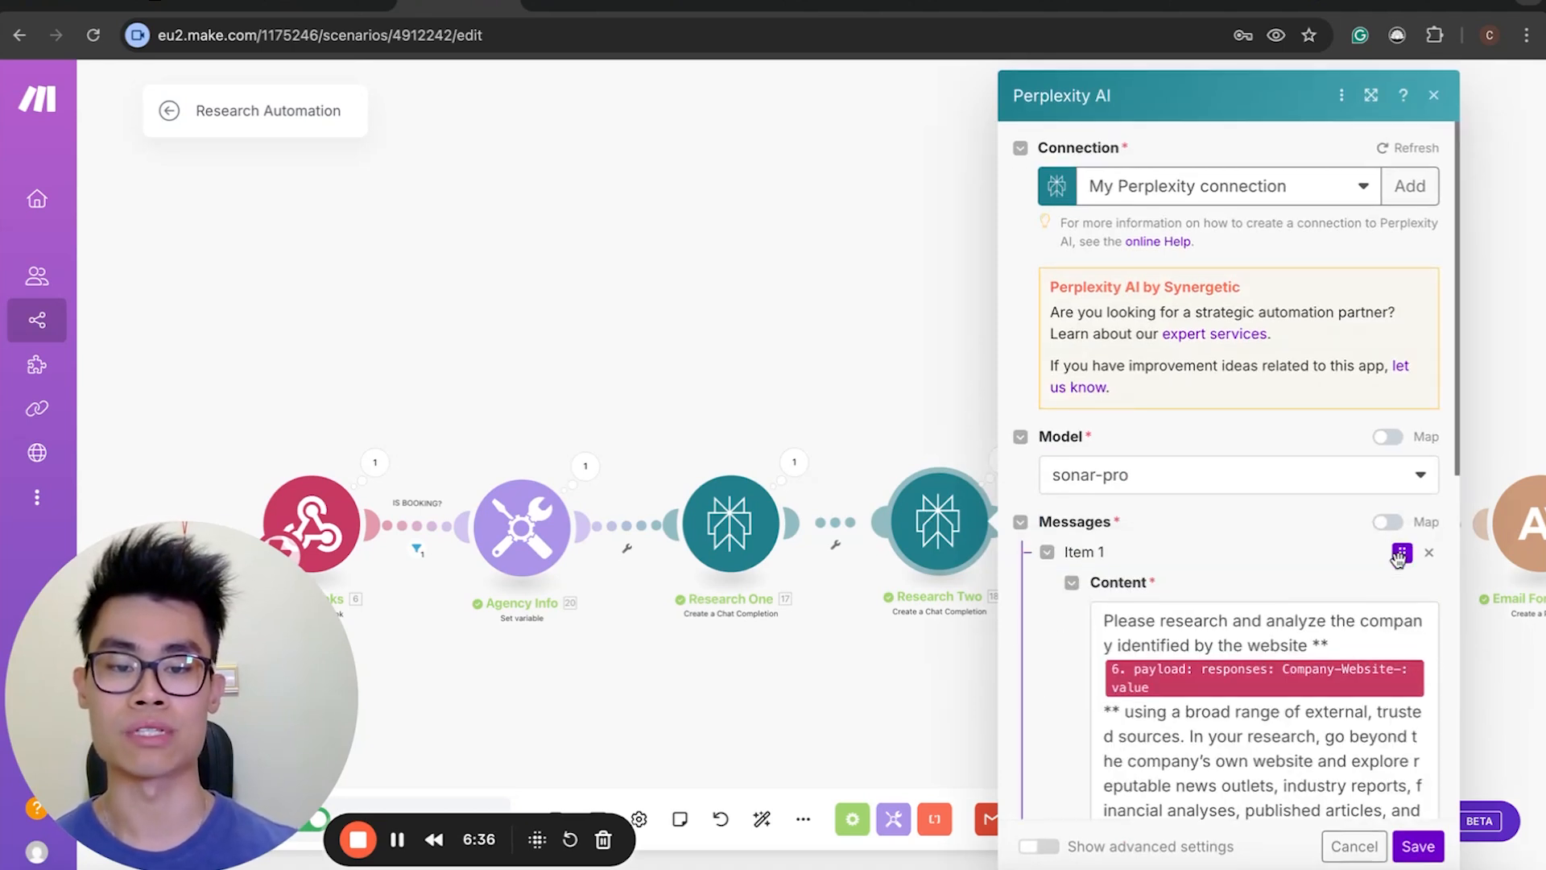
{"action": "scroll", "coordinate": [1172, 623], "scroll_direction": "down", "scroll_amount": 5}
{"action": "scroll", "coordinate": [1171, 623], "scroll_direction": "up", "scroll_amount": 10}
{"action": "left_click", "coordinate": [1369, 97]}
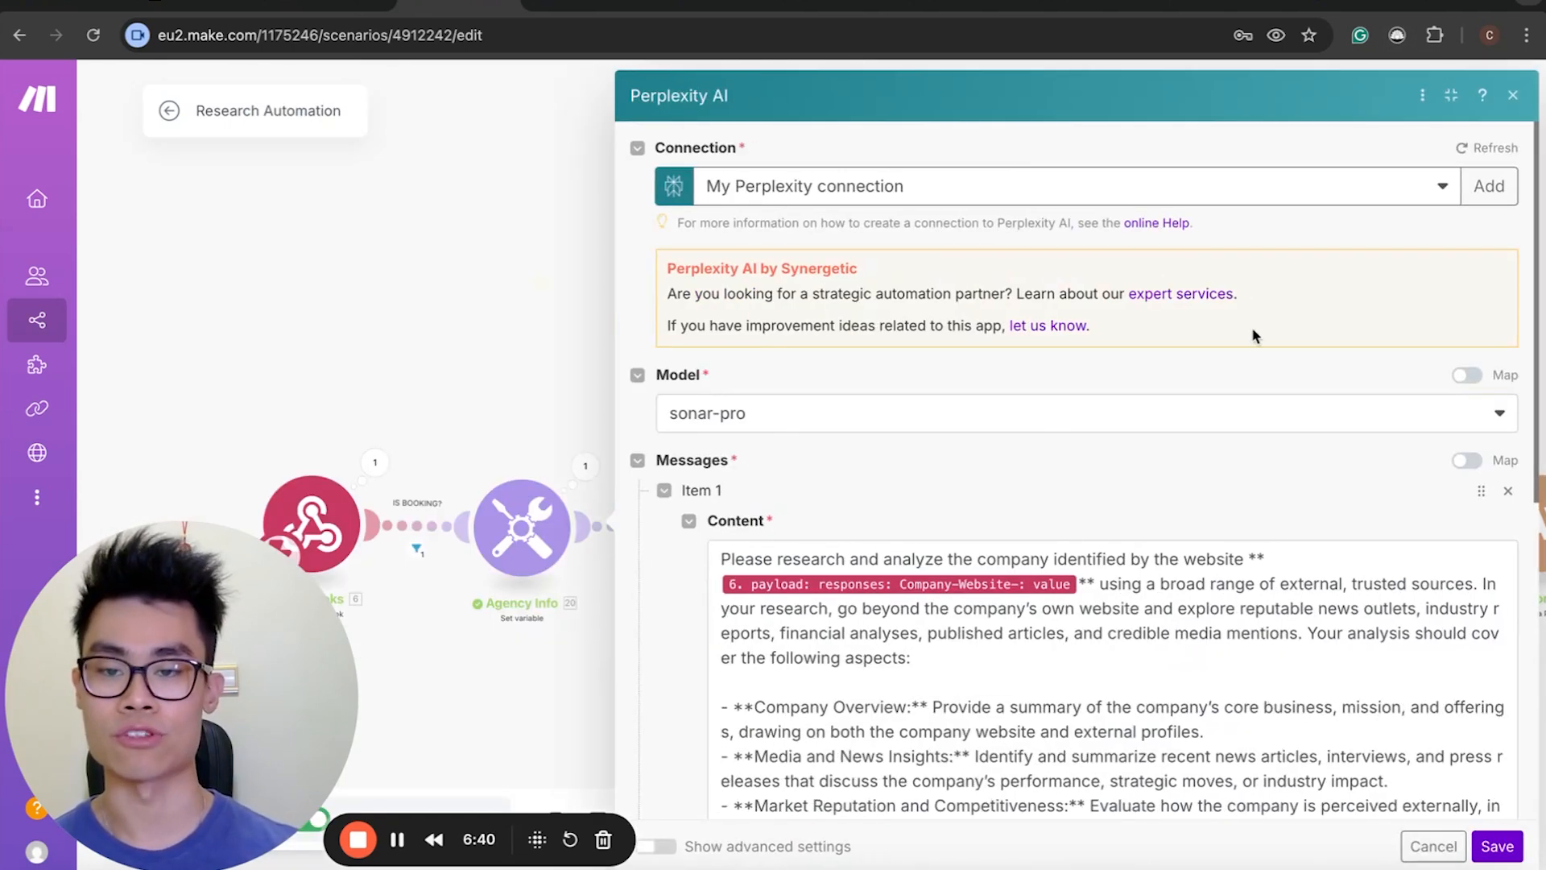
{"action": "scroll", "coordinate": [1270, 511], "scroll_direction": "down", "scroll_amount": 2}
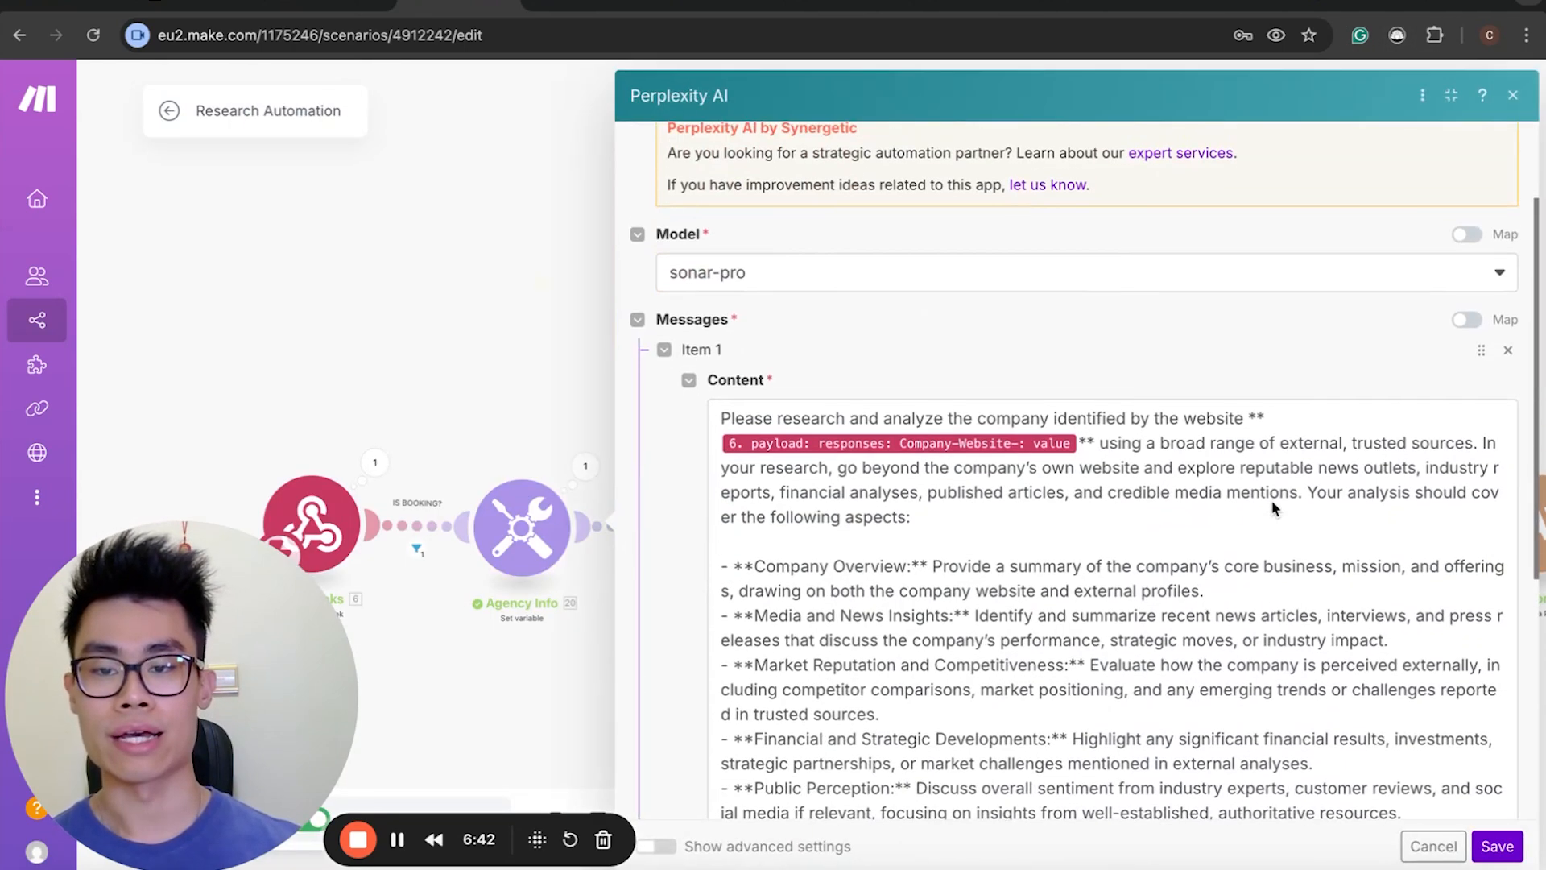
Highlight Research Two's opening instructions on researching the company website, external trusted sources, and reputable news outlets.
{"action": "left_click_drag", "start_coordinate": [723, 417], "coordinate": [1237, 415]}
{"action": "left_click", "coordinate": [1284, 509]}
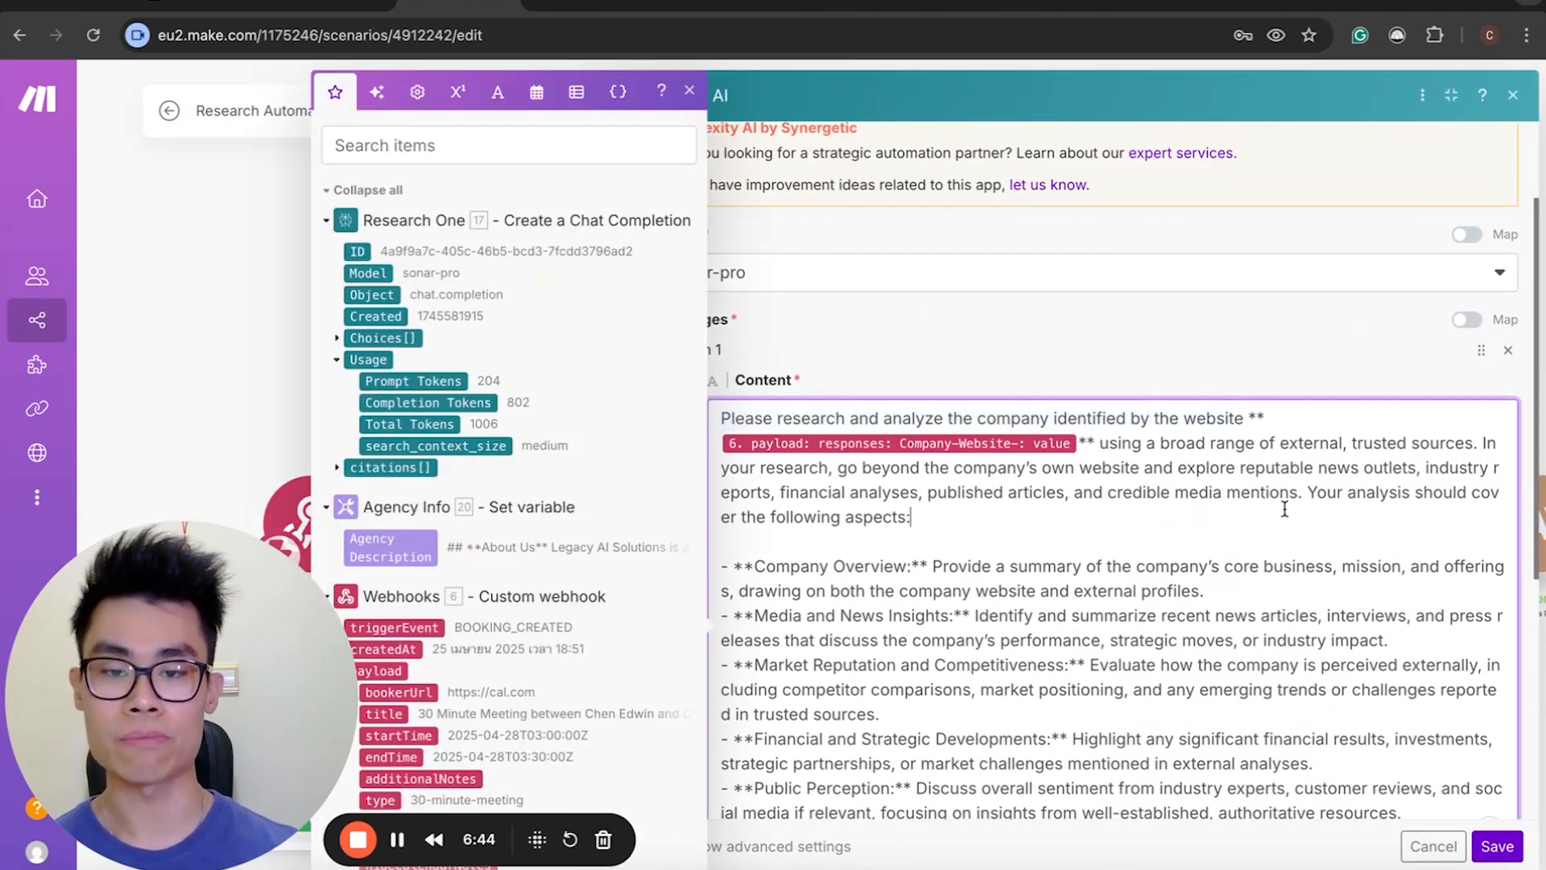
{"action": "left_click", "coordinate": [1178, 476]}
{"action": "scroll", "coordinate": [1031, 596], "scroll_direction": "down", "scroll_amount": 2}
{"action": "scroll", "coordinate": [1049, 563], "scroll_direction": "up", "scroll_amount": 1}
{"action": "scroll", "coordinate": [1048, 563], "scroll_direction": "up", "scroll_amount": 1}
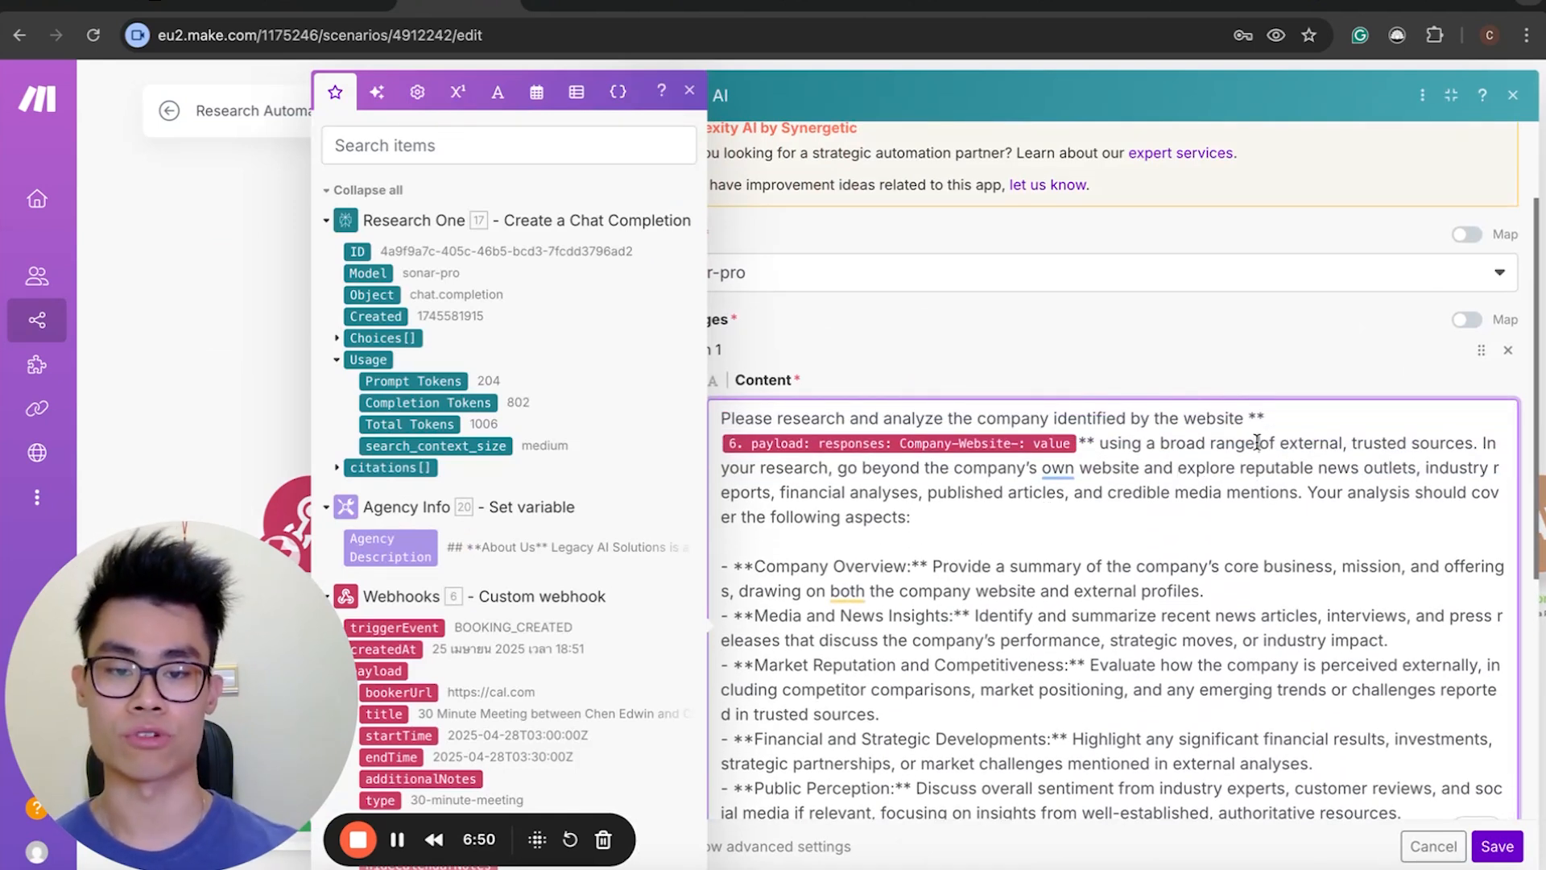
{"action": "left_click_drag", "start_coordinate": [1407, 443], "coordinate": [1239, 442]}
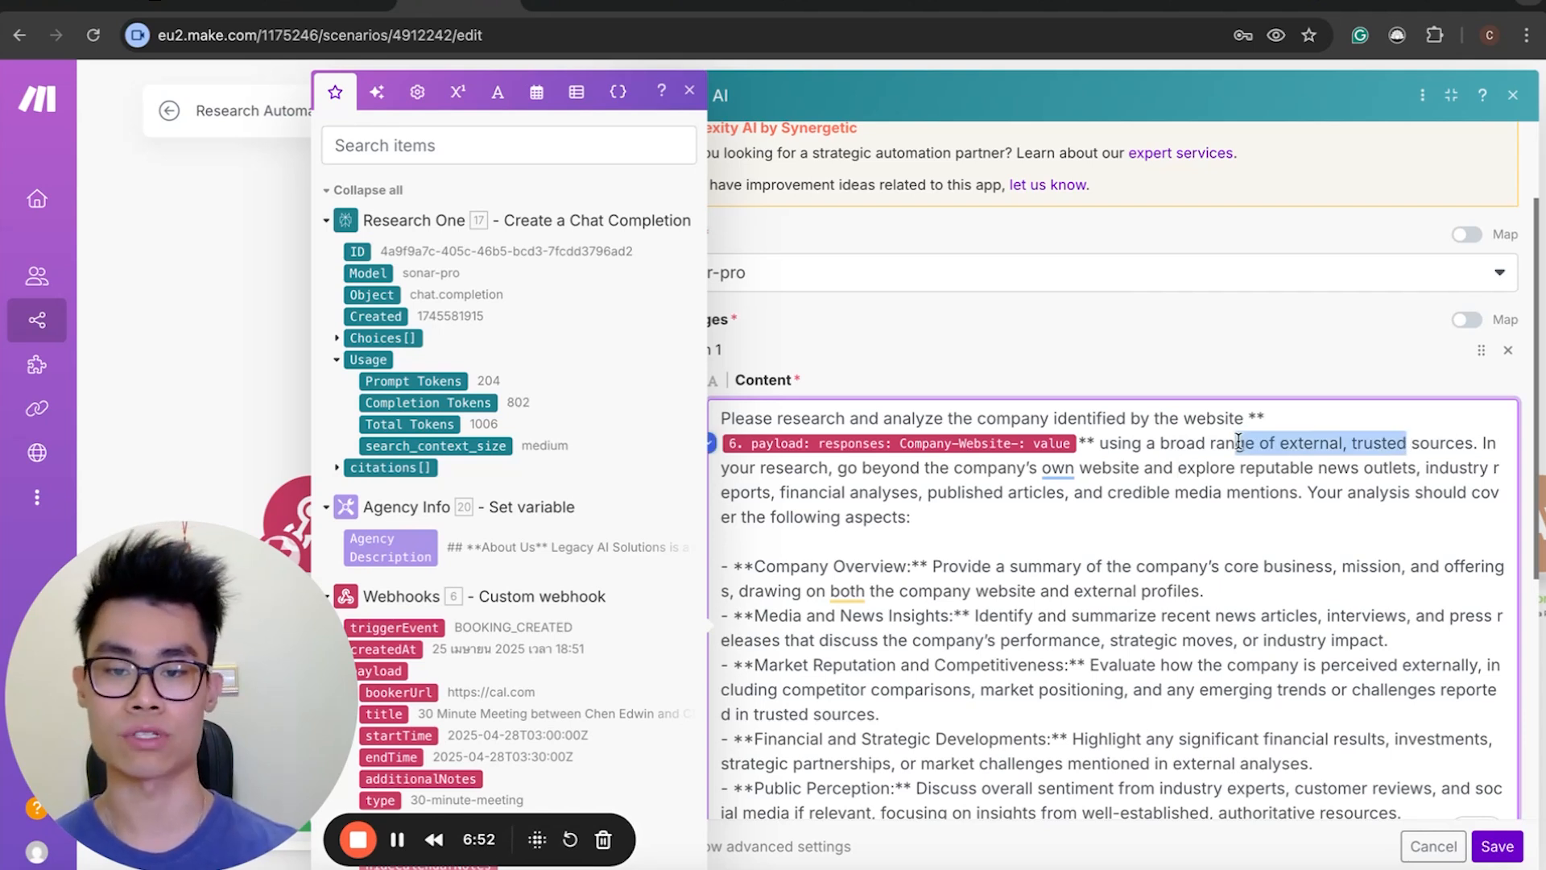
{"action": "left_click_drag", "start_coordinate": [922, 467], "coordinate": [1291, 469]}
{"action": "left_click", "coordinate": [1402, 516]}
{"action": "left_click", "coordinate": [1270, 492]}
{"action": "left_click", "coordinate": [1291, 470]}
Highlight the Company Overview and the Media and News Insights aspects in Research Two's prompt.
{"action": "scroll", "coordinate": [1291, 472], "scroll_direction": "down", "scroll_amount": 1}
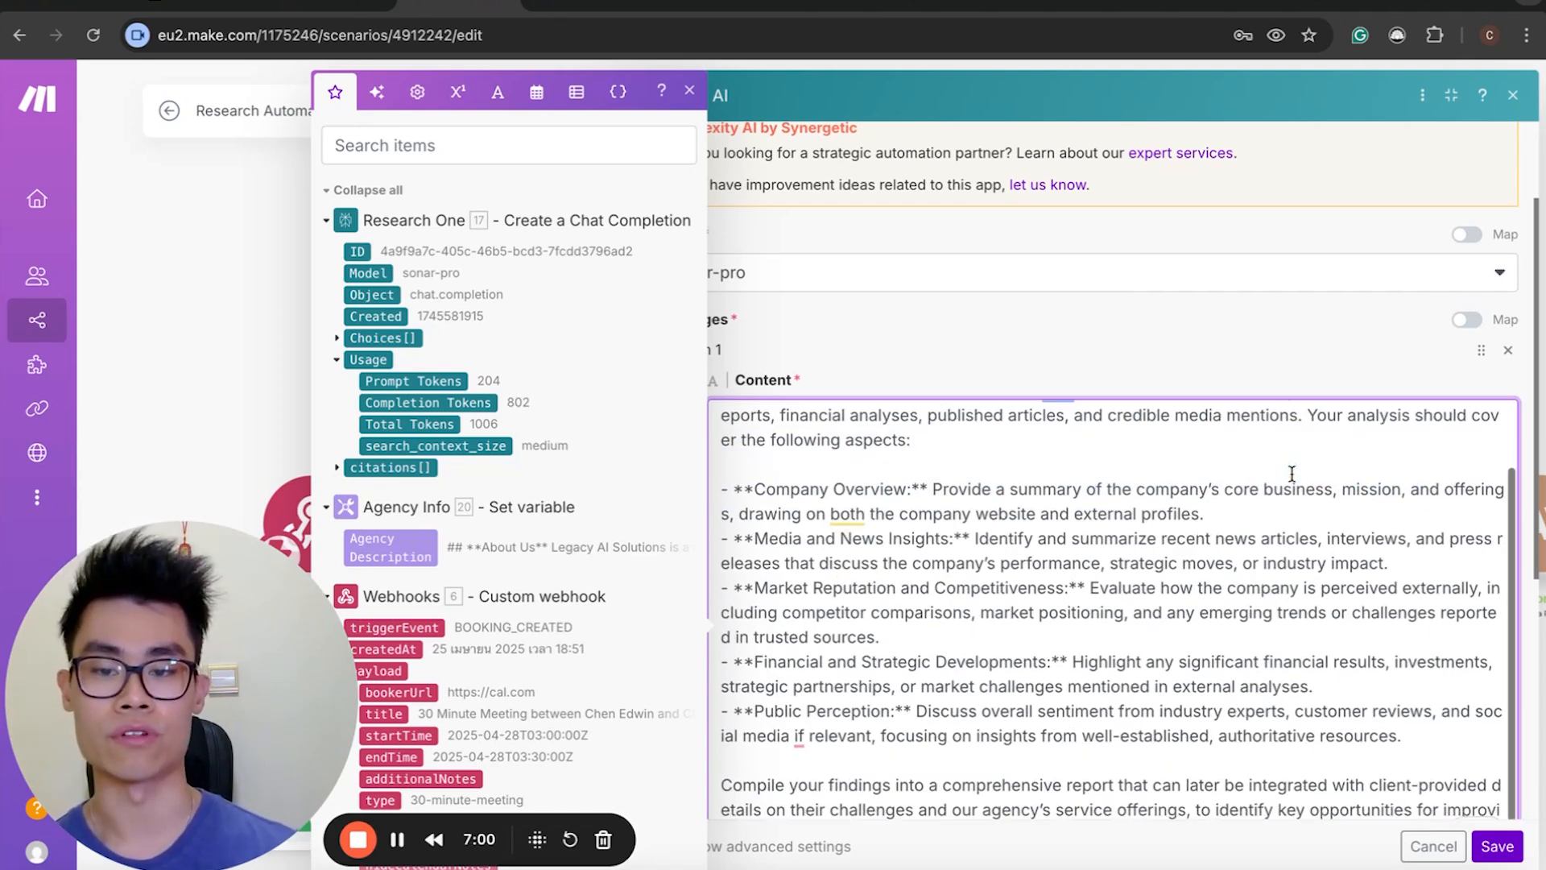
{"action": "left_click_drag", "start_coordinate": [767, 489], "coordinate": [1395, 503]}
{"action": "left_click", "coordinate": [1017, 487]}
{"action": "left_click_drag", "start_coordinate": [814, 538], "coordinate": [1085, 564]}
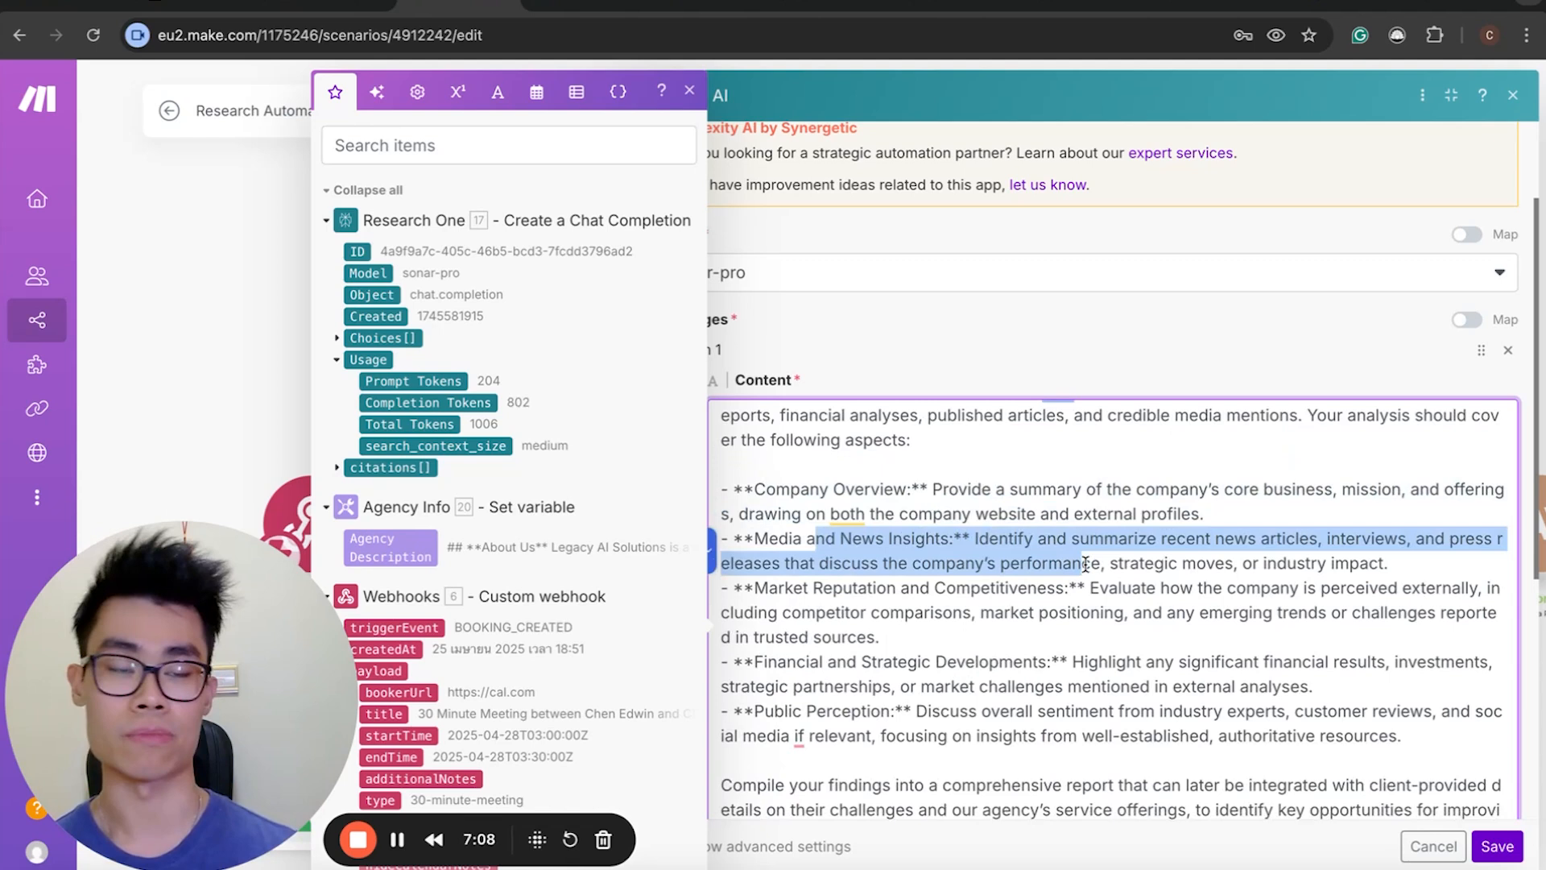
{"action": "left_click", "coordinate": [1000, 617]}
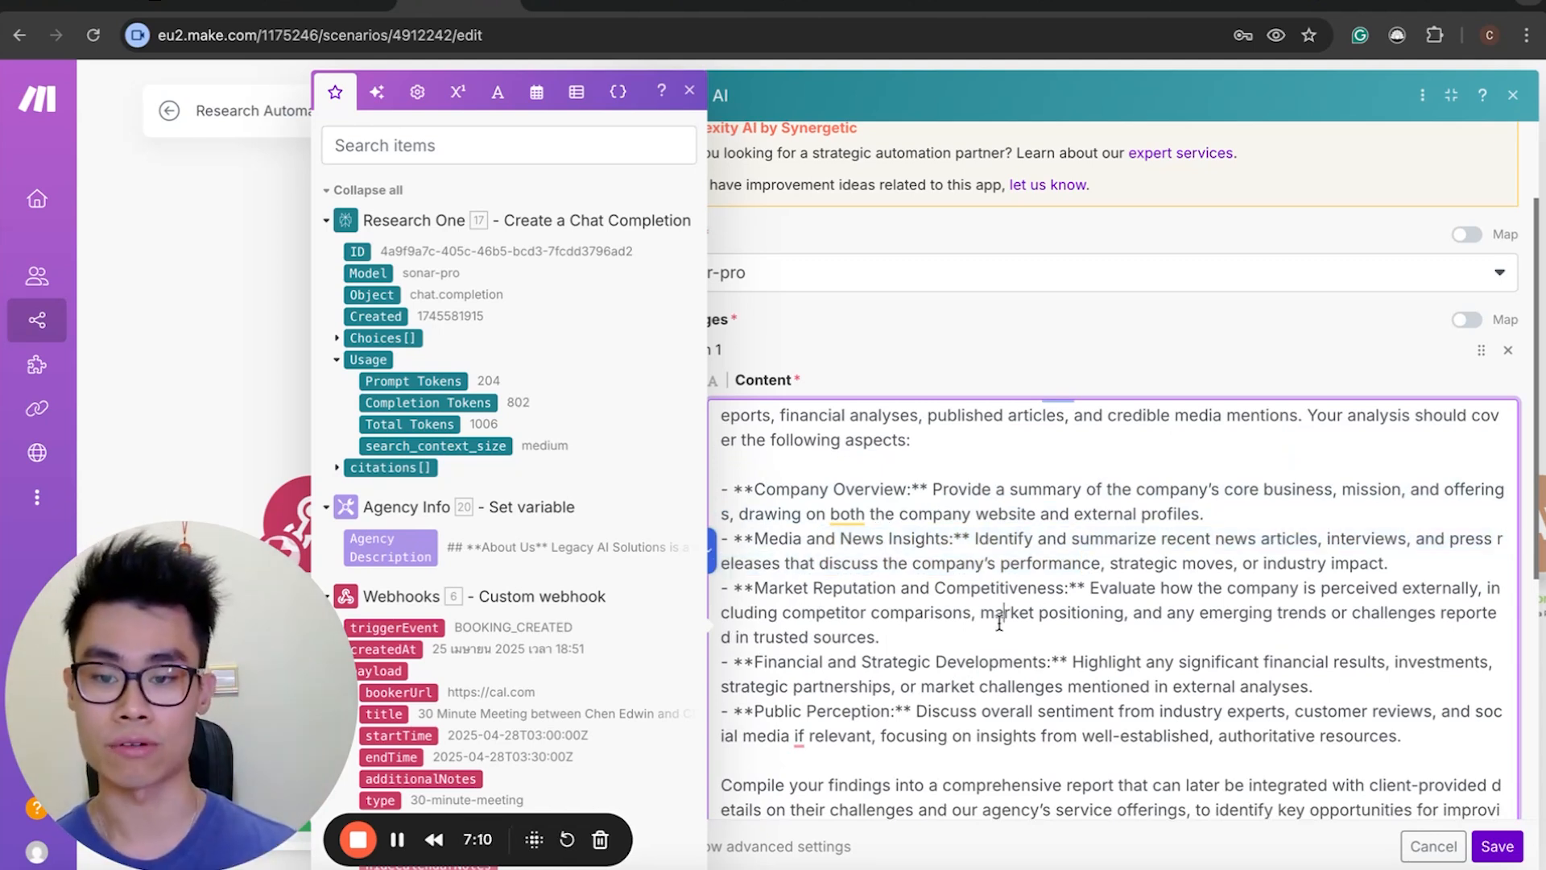
Highlight the Market Reputation and Competitiveness, Financial and Strategic Developments, and Public Perception aspects in Research Two's prompt.
{"action": "left_click_drag", "start_coordinate": [760, 585], "coordinate": [1100, 585]}
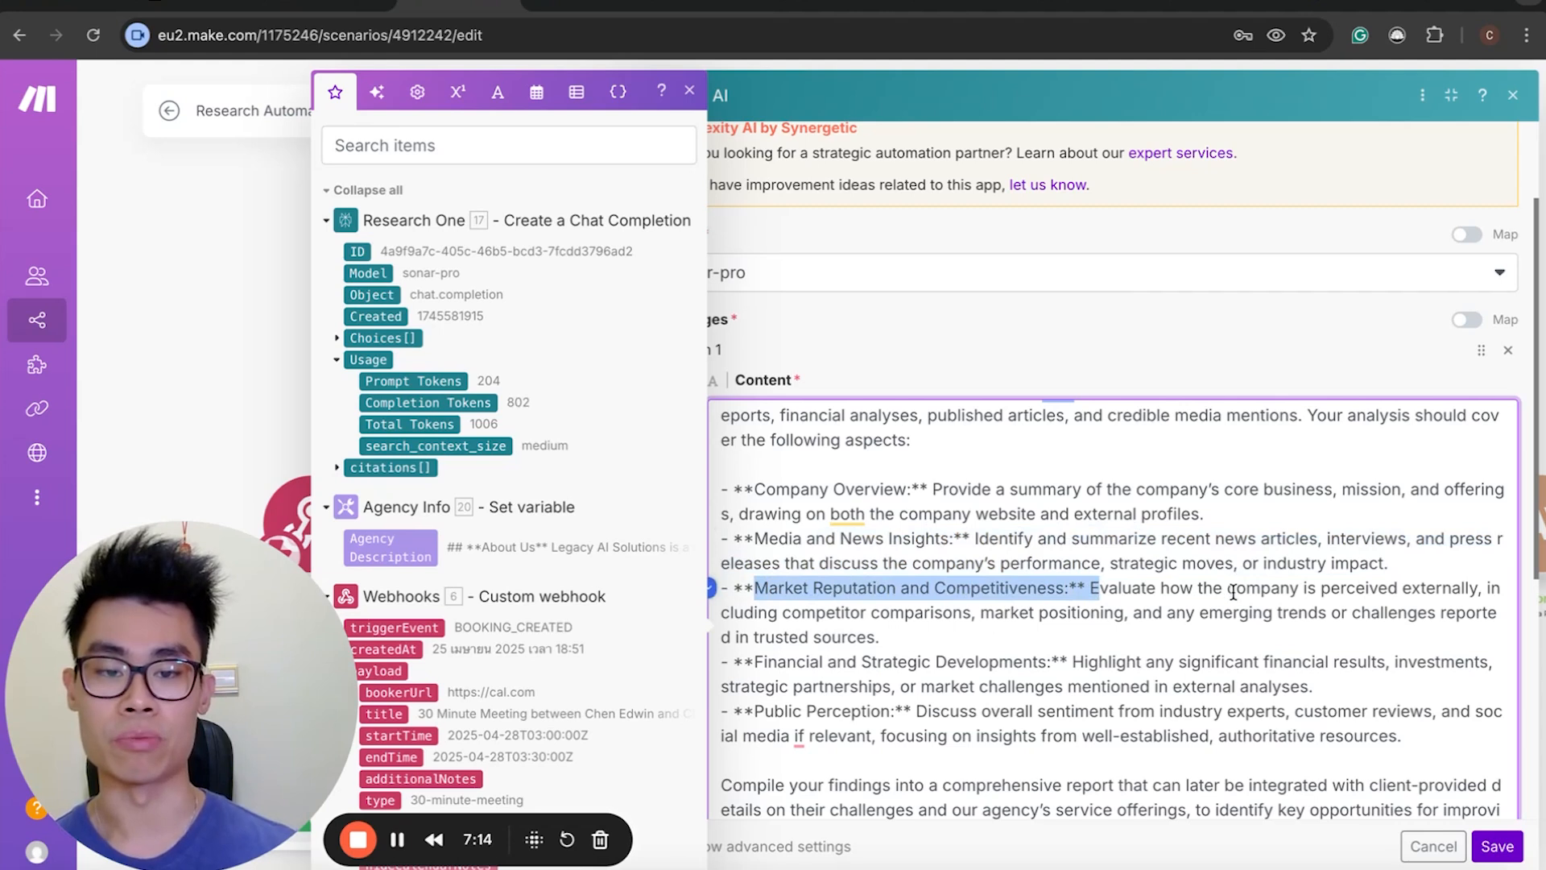
{"action": "left_click_drag", "start_coordinate": [1238, 603], "coordinate": [1091, 581]}
{"action": "left_click", "coordinate": [1091, 582]}
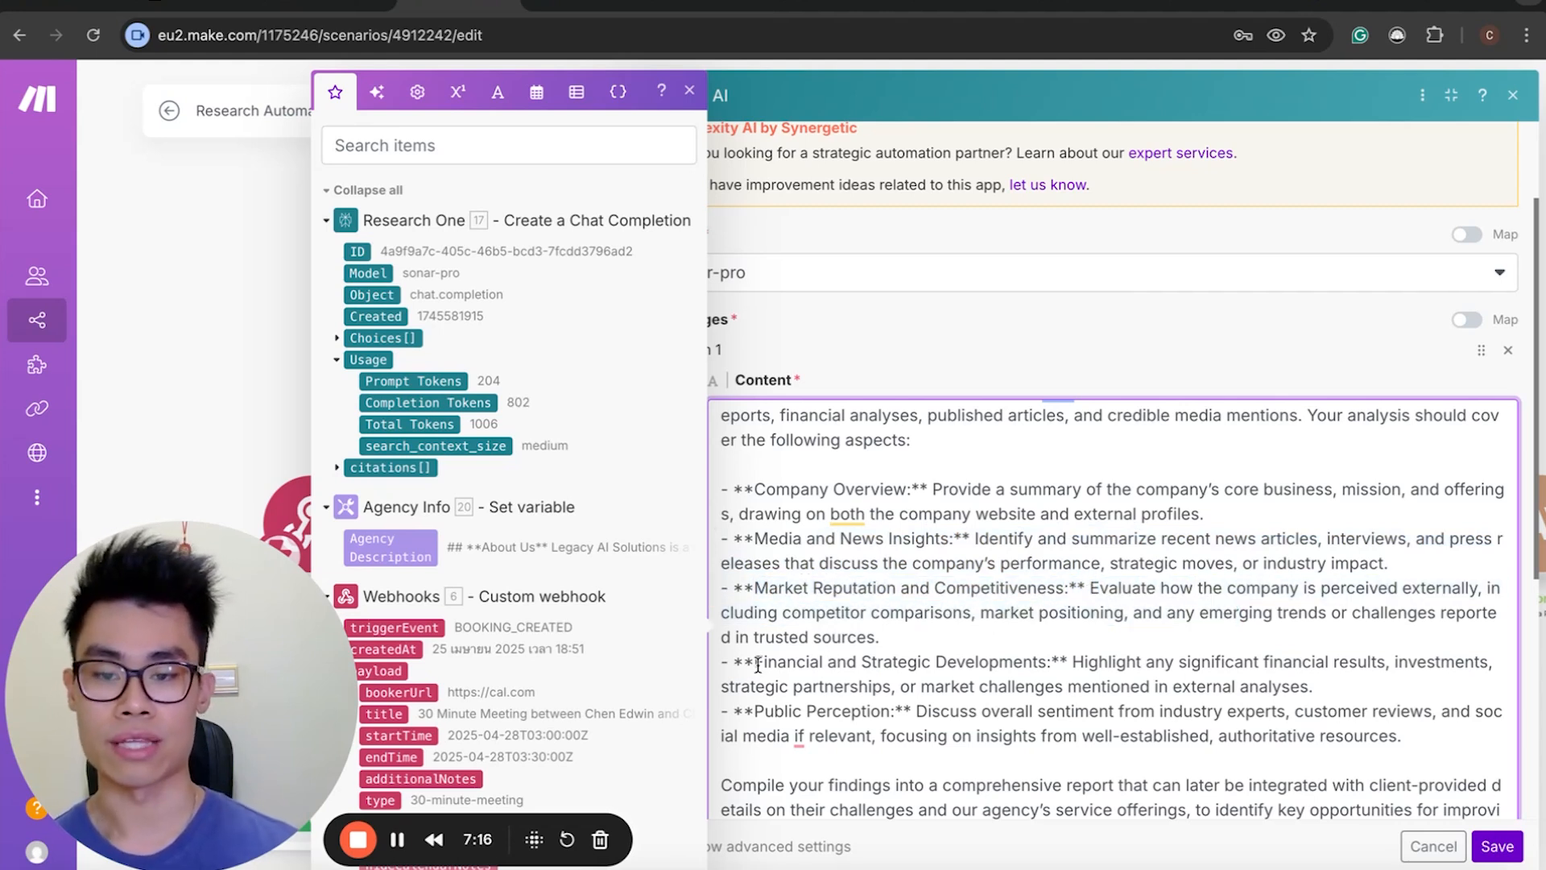
{"action": "left_click_drag", "start_coordinate": [755, 662], "coordinate": [1139, 669]}
{"action": "left_click", "coordinate": [1139, 666]}
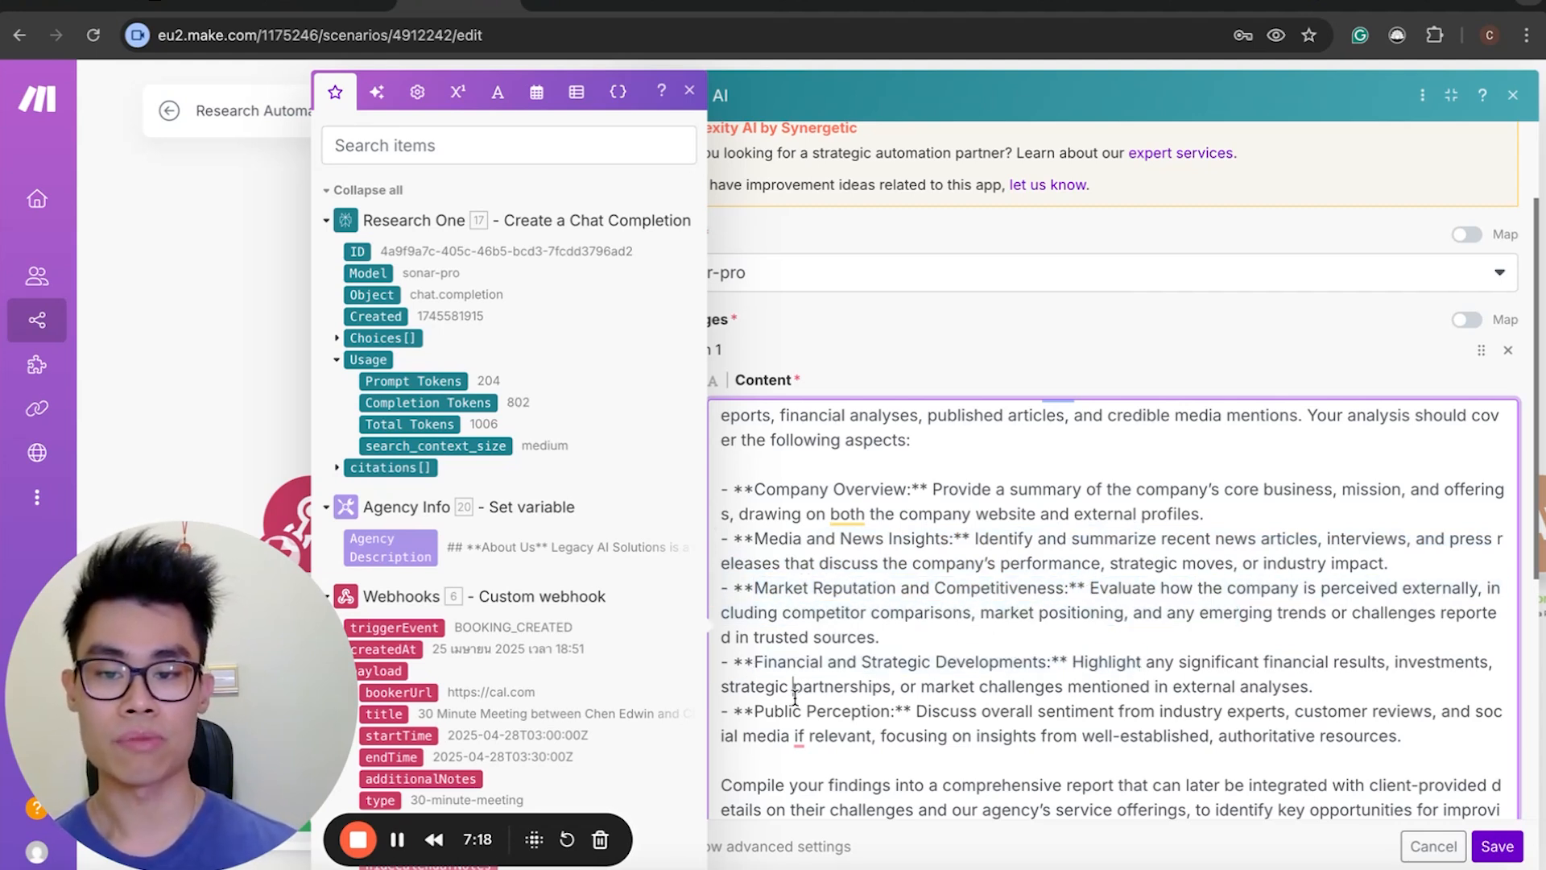
{"action": "left_click_drag", "start_coordinate": [795, 689], "coordinate": [1213, 709]}
Review the closing instructions of Research Two's prompt on compiling a comprehensive report, and save the module's settings.
{"action": "scroll", "coordinate": [1214, 703], "scroll_direction": "down", "scroll_amount": 2}
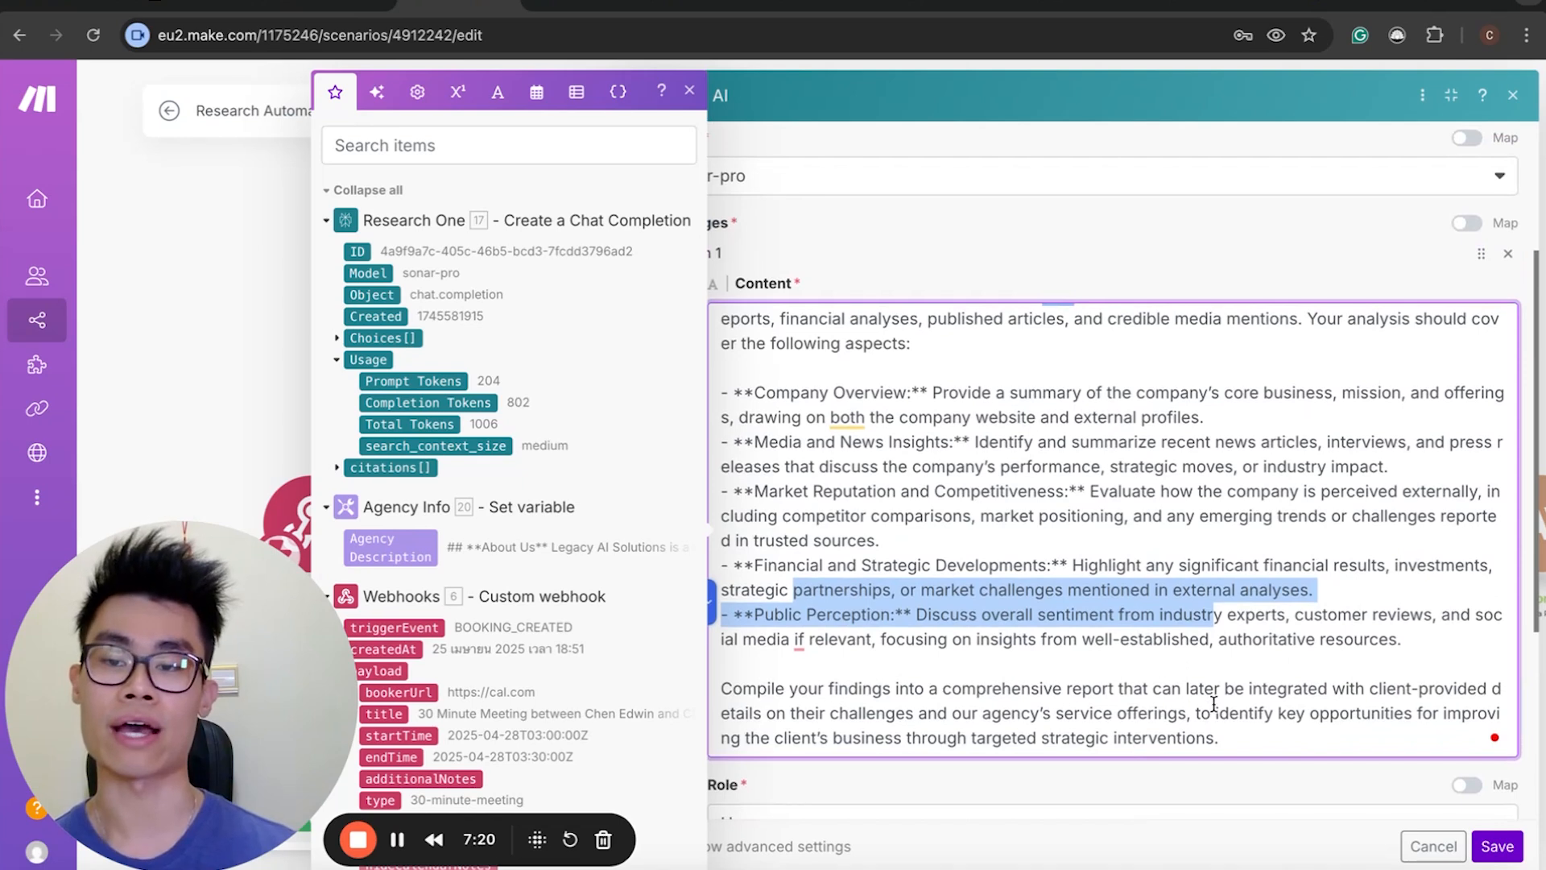
{"action": "scroll", "coordinate": [1214, 703], "scroll_direction": "up", "scroll_amount": 2}
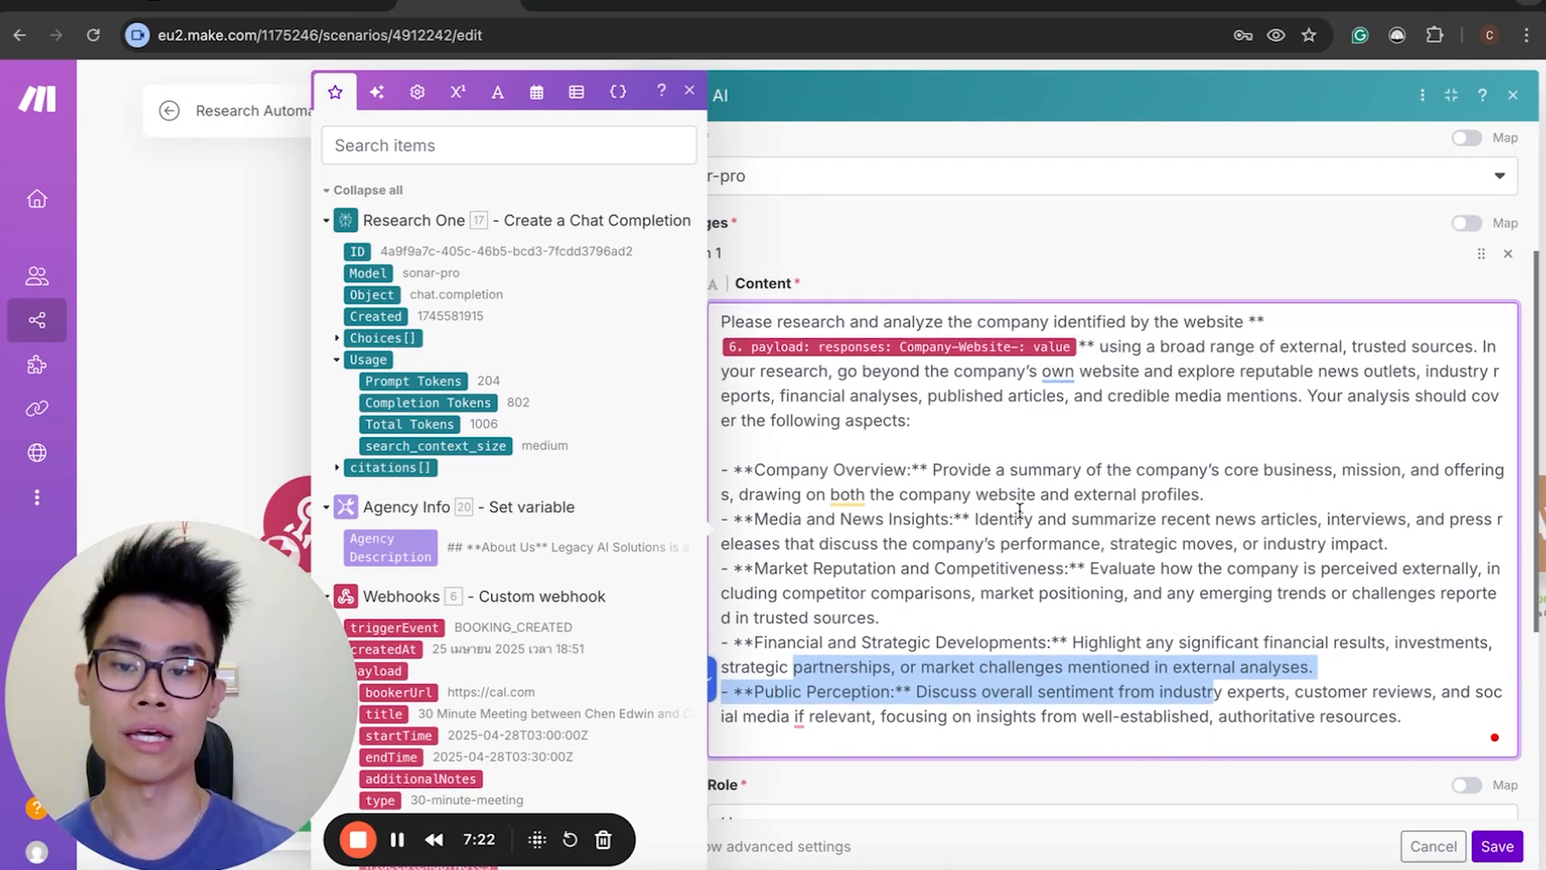
{"action": "scroll", "coordinate": [1056, 723], "scroll_direction": "down", "scroll_amount": 1}
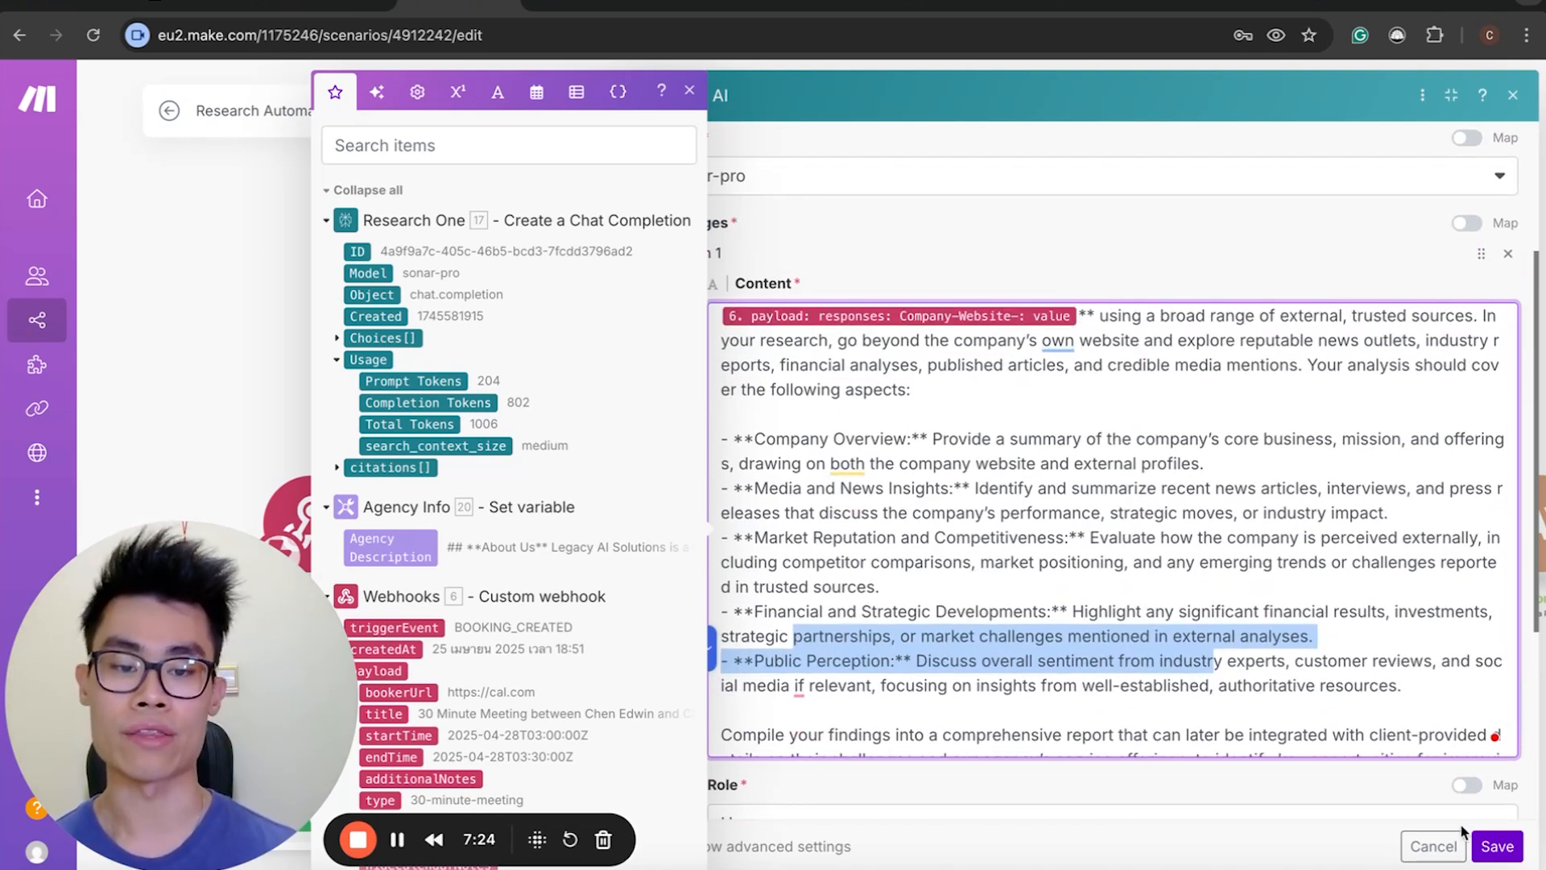
{"action": "left_click", "coordinate": [1491, 845]}
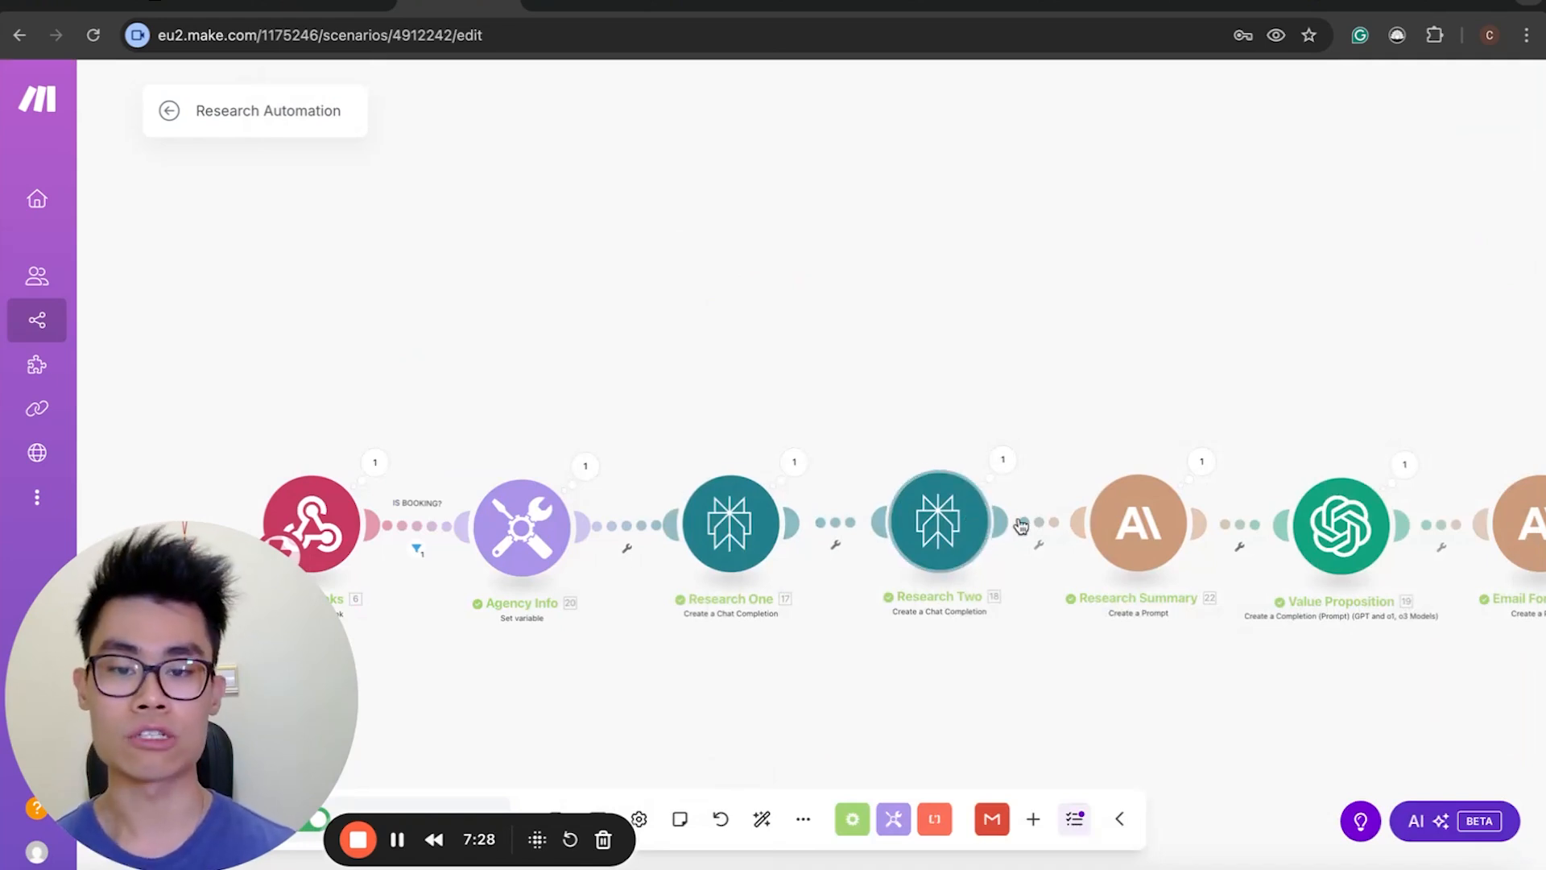
Open the Research Summary module's settings and examine its Claude model, maximum tokens, message role, and prompt text.
{"action": "left_click_drag", "start_coordinate": [1116, 700], "coordinate": [954, 685]}
{"action": "left_click", "coordinate": [977, 483]}
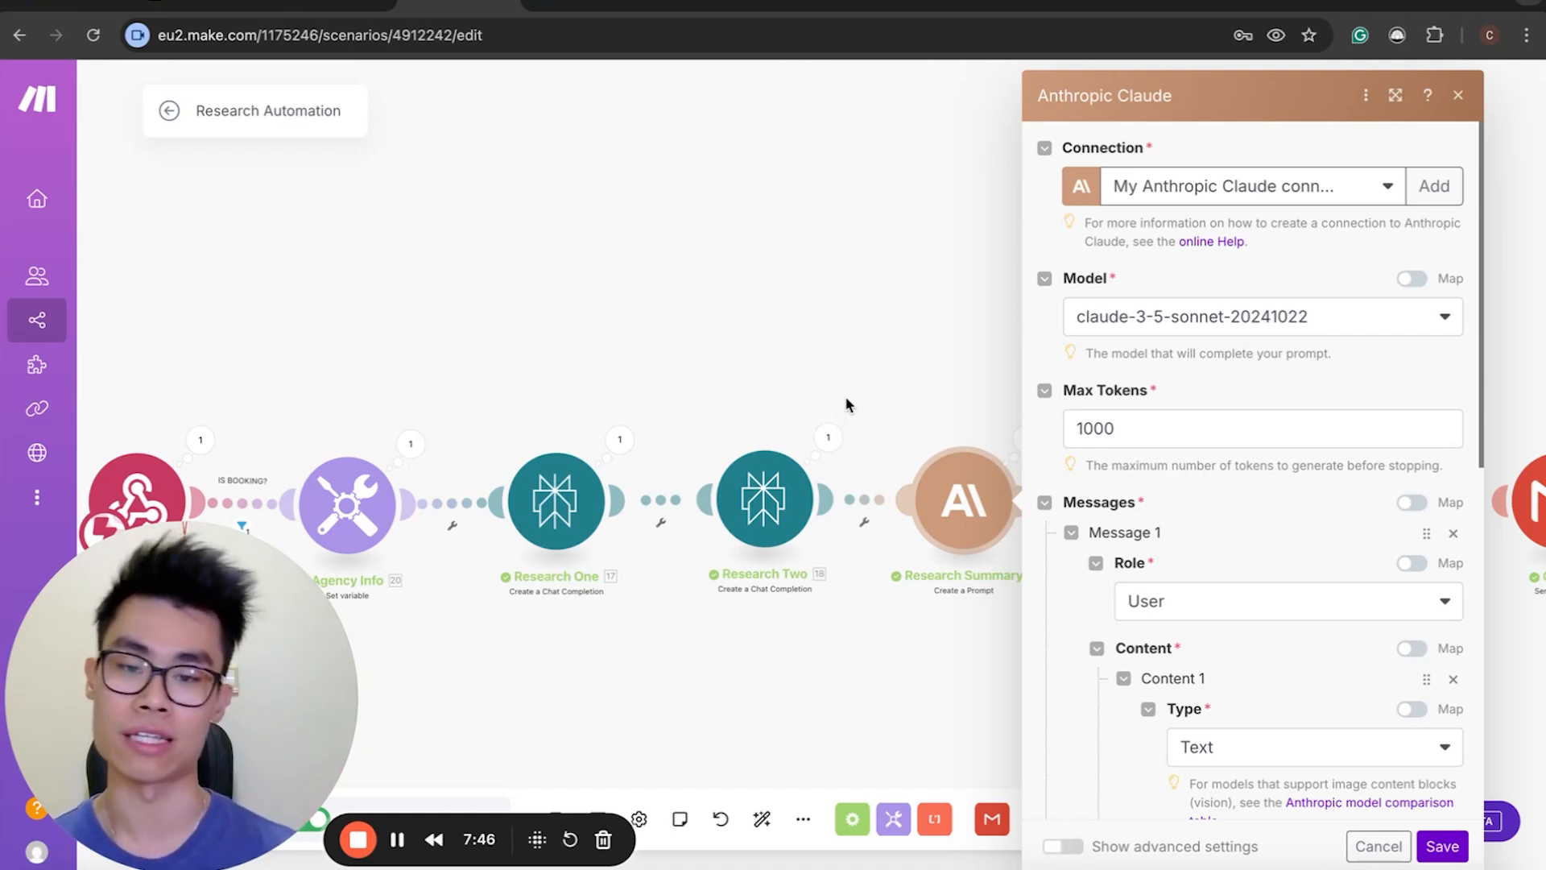
{"action": "scroll", "coordinate": [1334, 526], "scroll_direction": "down", "scroll_amount": 3}
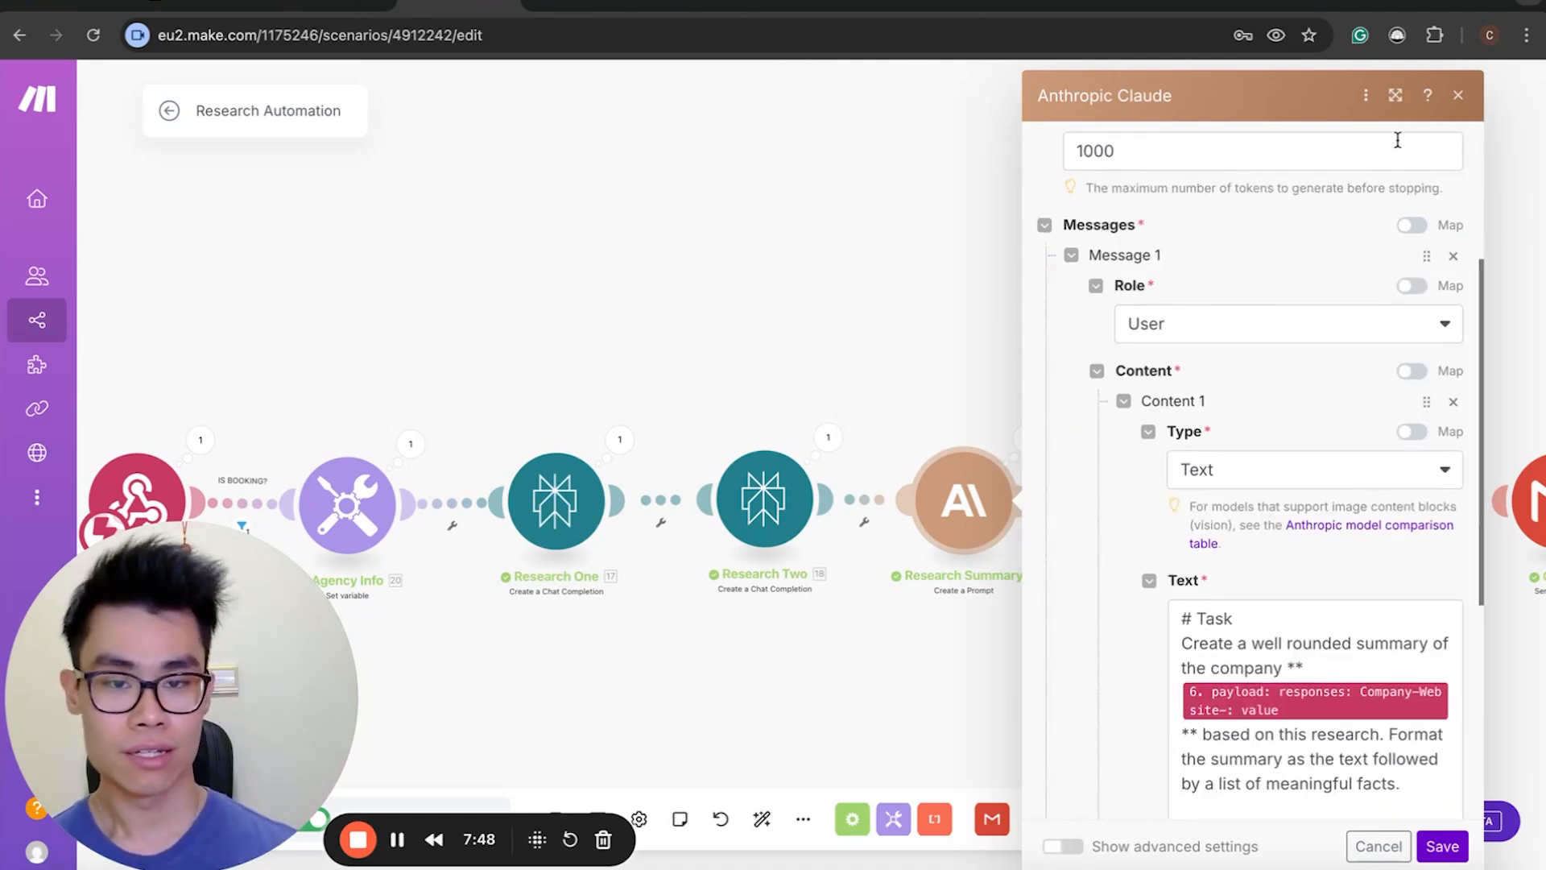
{"action": "scroll", "coordinate": [1337, 528], "scroll_direction": "down", "scroll_amount": 3}
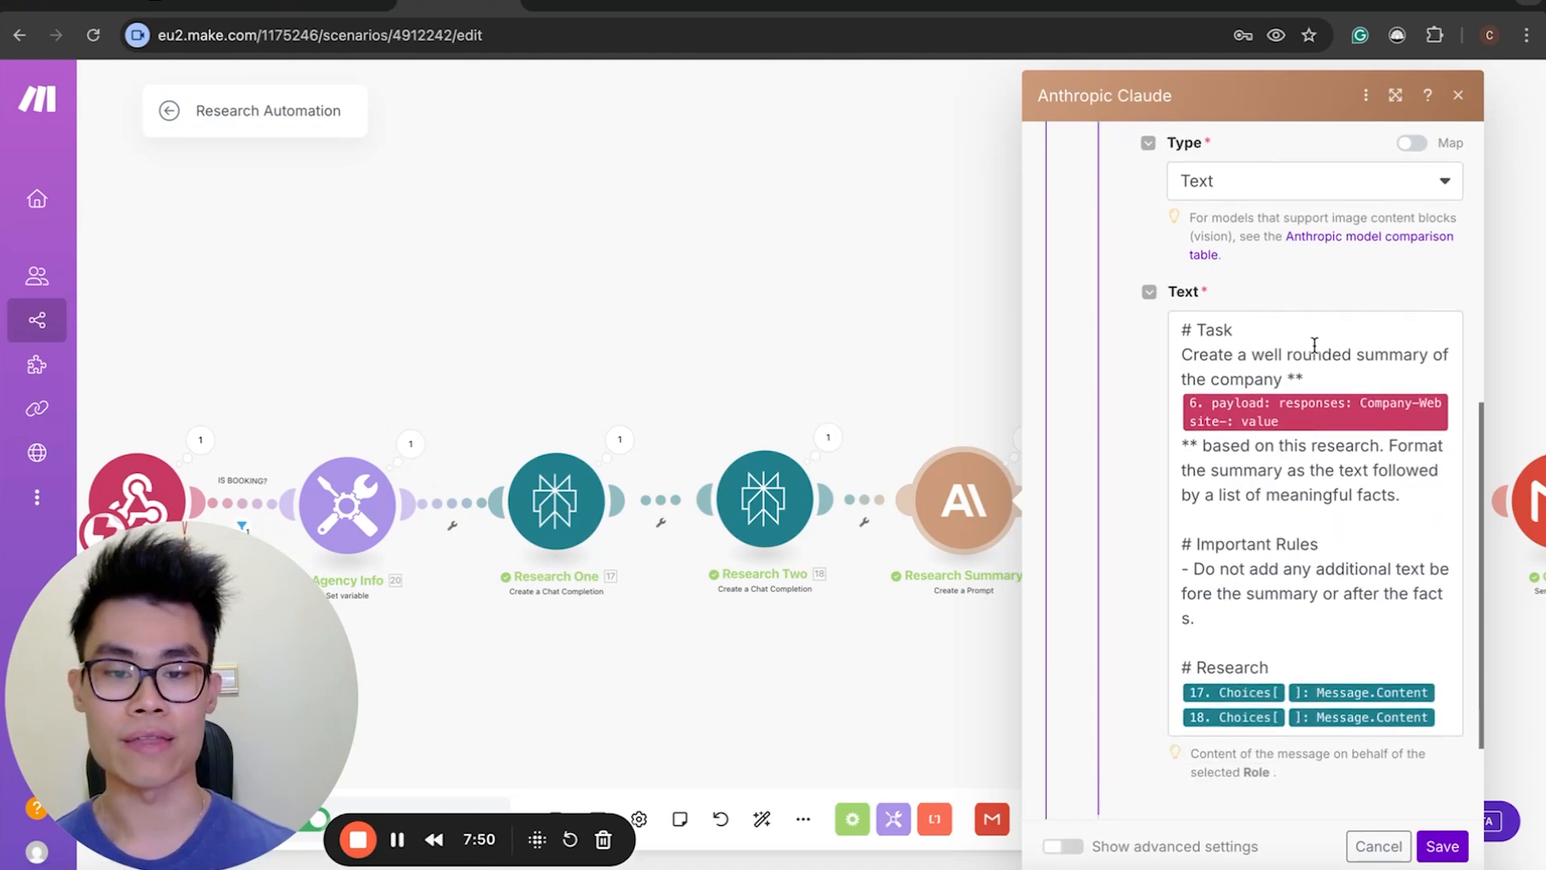
{"action": "scroll", "coordinate": [1311, 355], "scroll_direction": "up", "scroll_amount": 2}
{"action": "scroll", "coordinate": [1321, 427], "scroll_direction": "up", "scroll_amount": 1}
{"action": "scroll", "coordinate": [1353, 531], "scroll_direction": "down", "scroll_amount": 4}
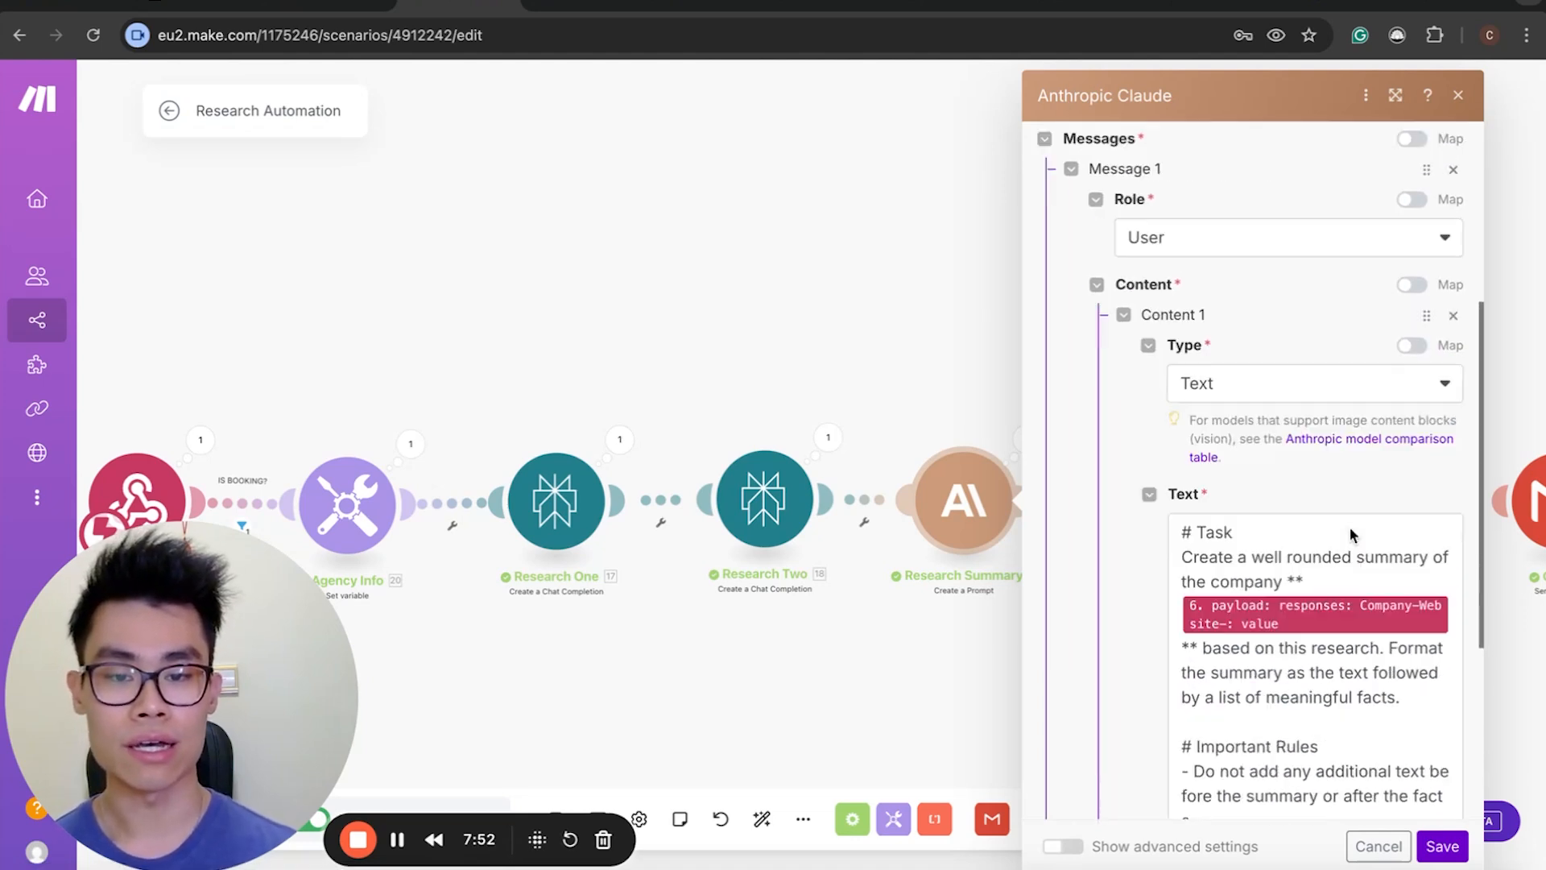
{"action": "scroll", "coordinate": [1240, 422], "scroll_direction": "up", "scroll_amount": 2}
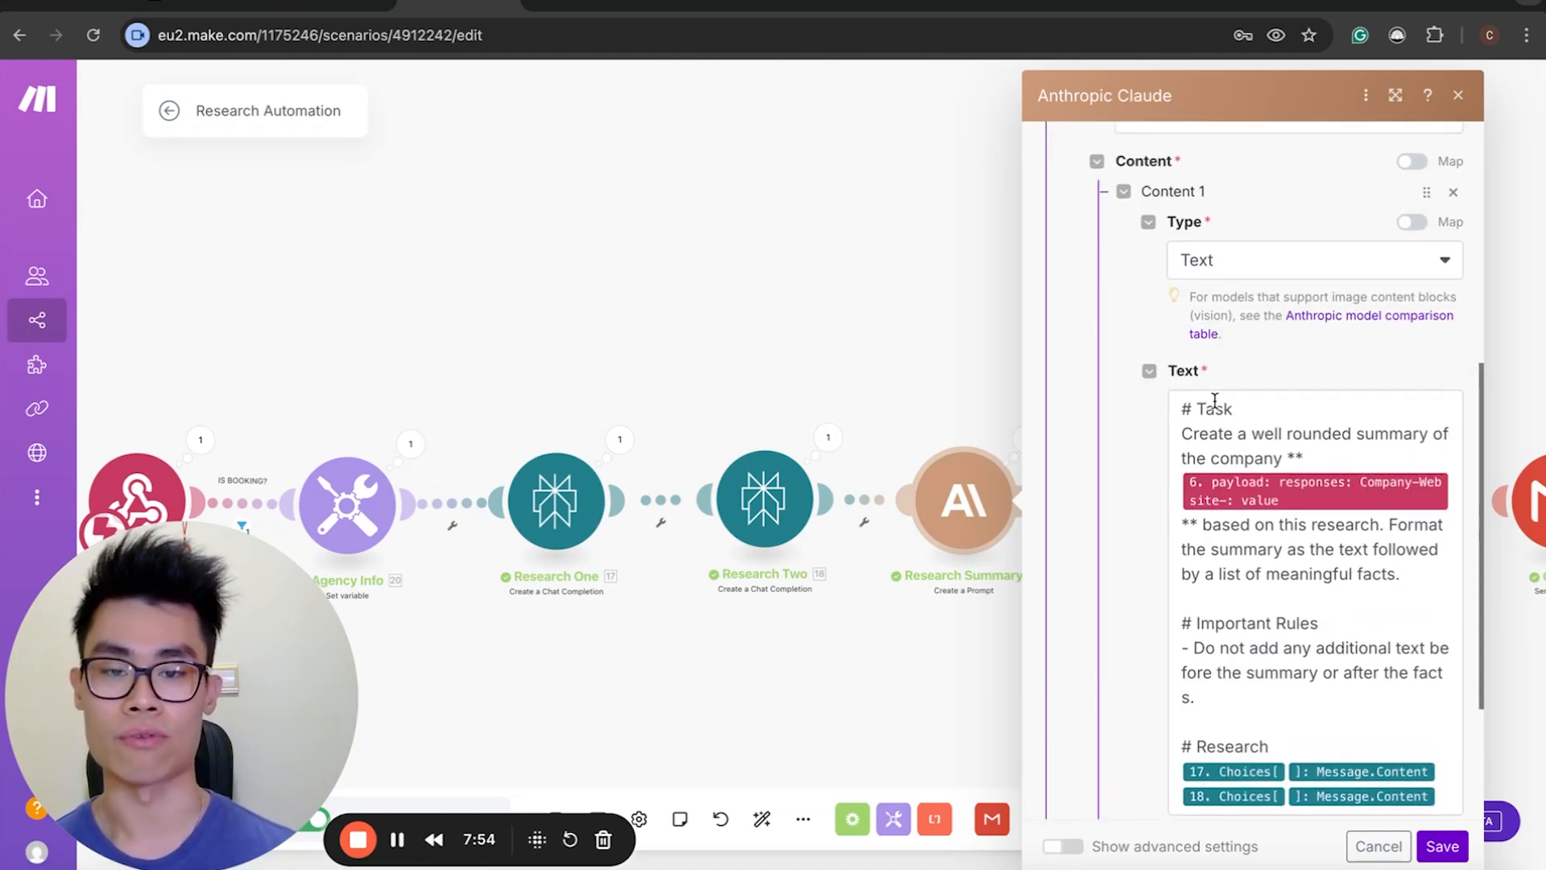
{"action": "scroll", "coordinate": [1215, 400], "scroll_direction": "up", "scroll_amount": 3}
{"action": "scroll", "coordinate": [1216, 400], "scroll_direction": "up", "scroll_amount": 1}
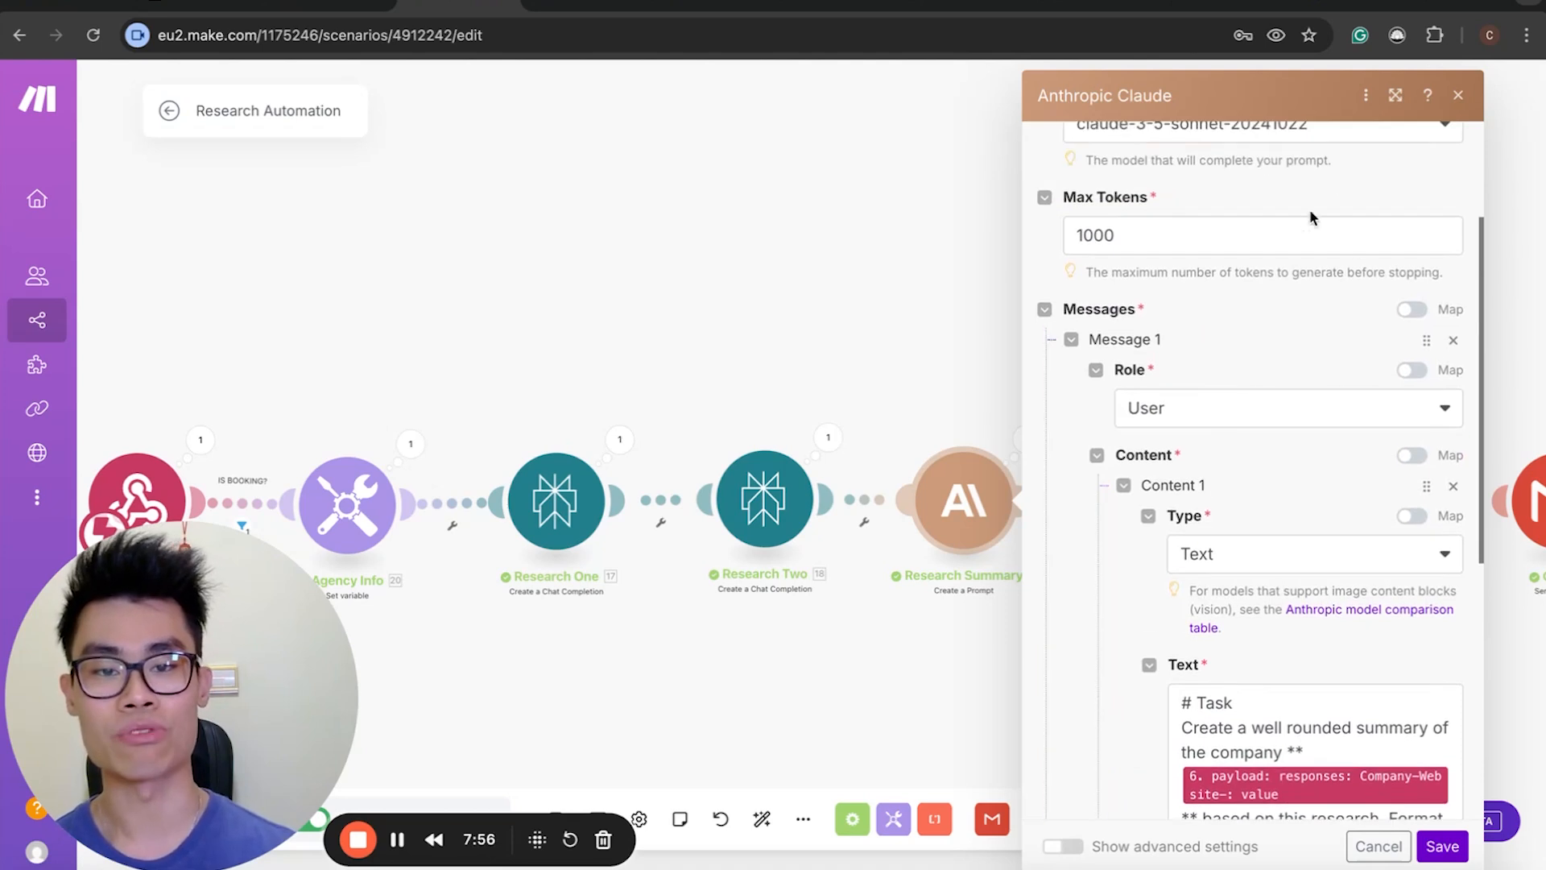
Enlarge the Research Summary settings and point out the prompt's Task instructions on the company summary and list of meaningful facts.
{"action": "left_click", "coordinate": [1395, 95]}
{"action": "scroll", "coordinate": [1143, 659], "scroll_direction": "down", "scroll_amount": 3}
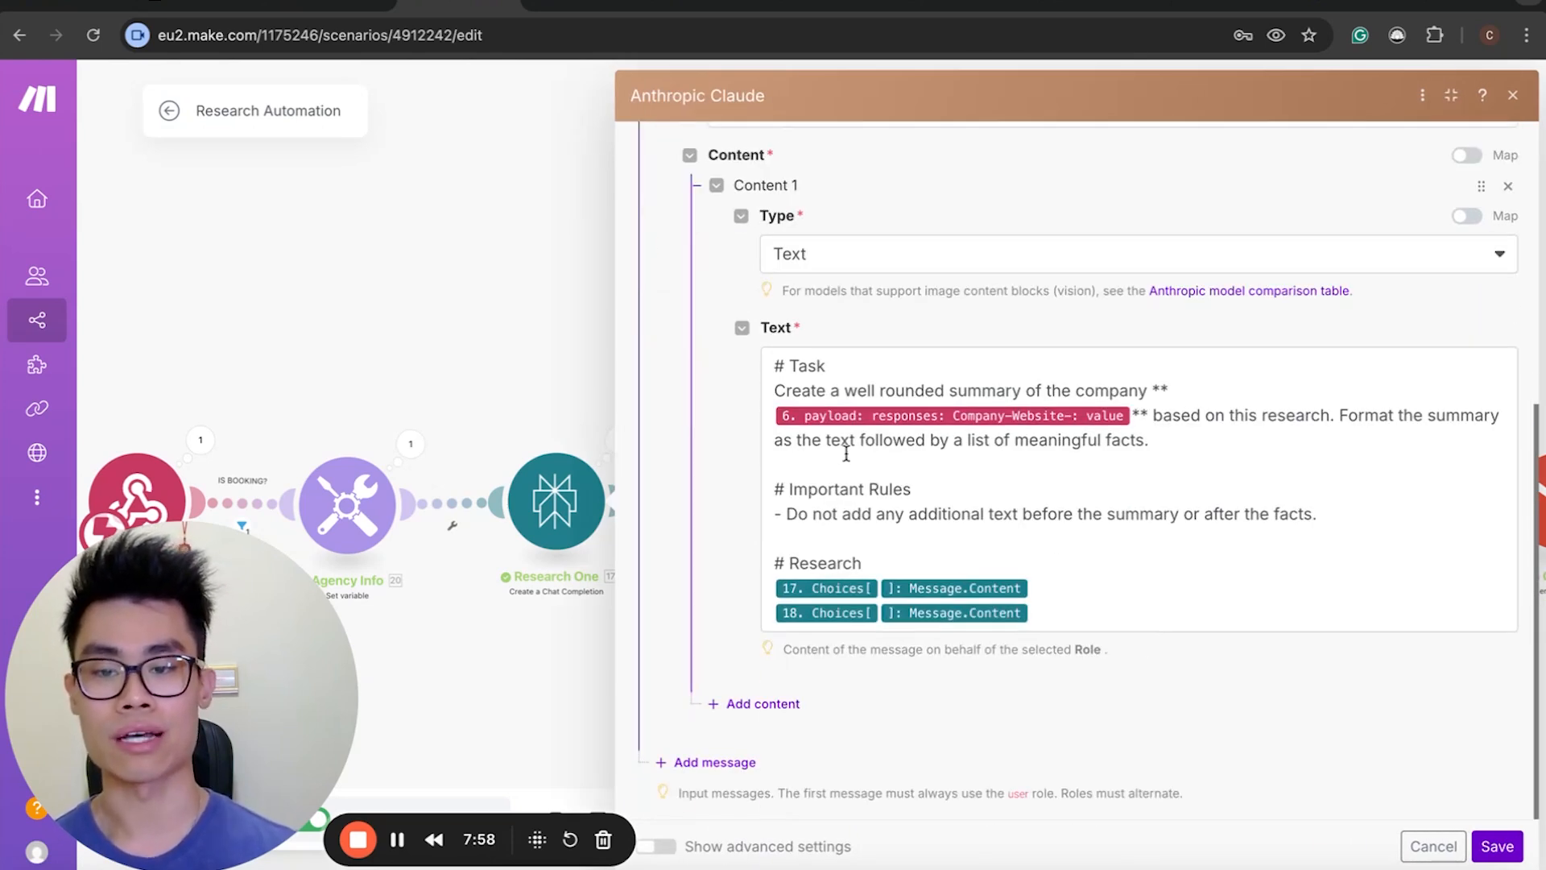
{"action": "scroll", "coordinate": [873, 431], "scroll_direction": "up", "scroll_amount": 1}
{"action": "left_click", "coordinate": [887, 470]}
{"action": "left_click_drag", "start_coordinate": [886, 470], "coordinate": [1232, 525]}
{"action": "left_click", "coordinate": [1129, 461]}
{"action": "left_click", "coordinate": [1200, 488]}
{"action": "left_click", "coordinate": [1232, 525]}
{"action": "left_click_drag", "start_coordinate": [1297, 460], "coordinate": [1298, 502]}
{"action": "left_click", "coordinate": [1299, 503]}
Highlight the Important Rules line about adding no additional text before the summary or after the facts.
{"action": "left_click_drag", "start_coordinate": [789, 588], "coordinate": [1333, 597]}
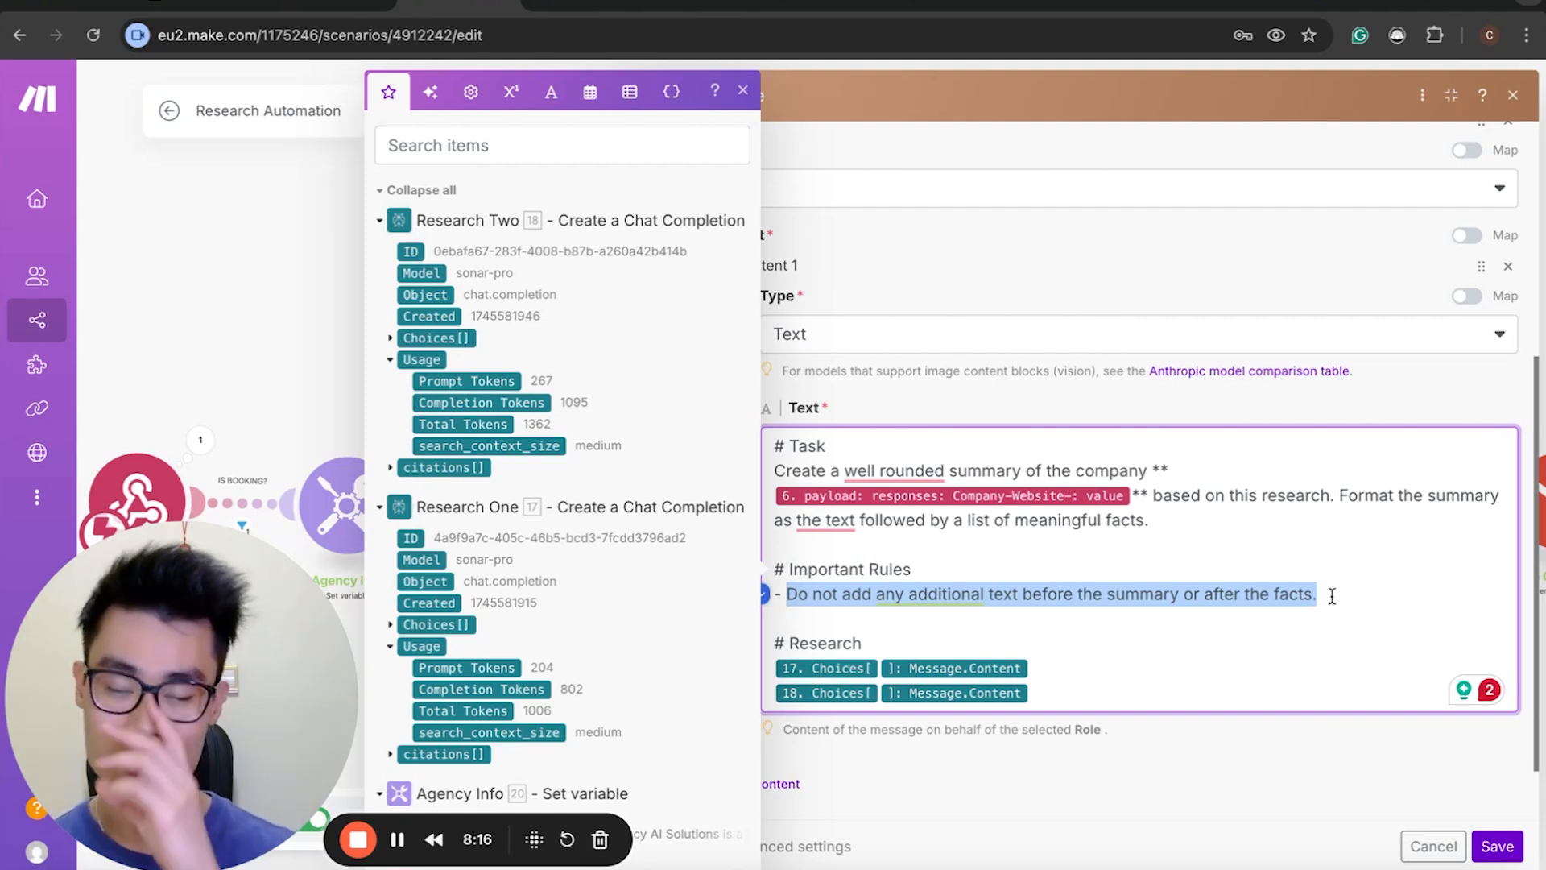
{"action": "left_click_drag", "start_coordinate": [1332, 596], "coordinate": [1106, 597]}
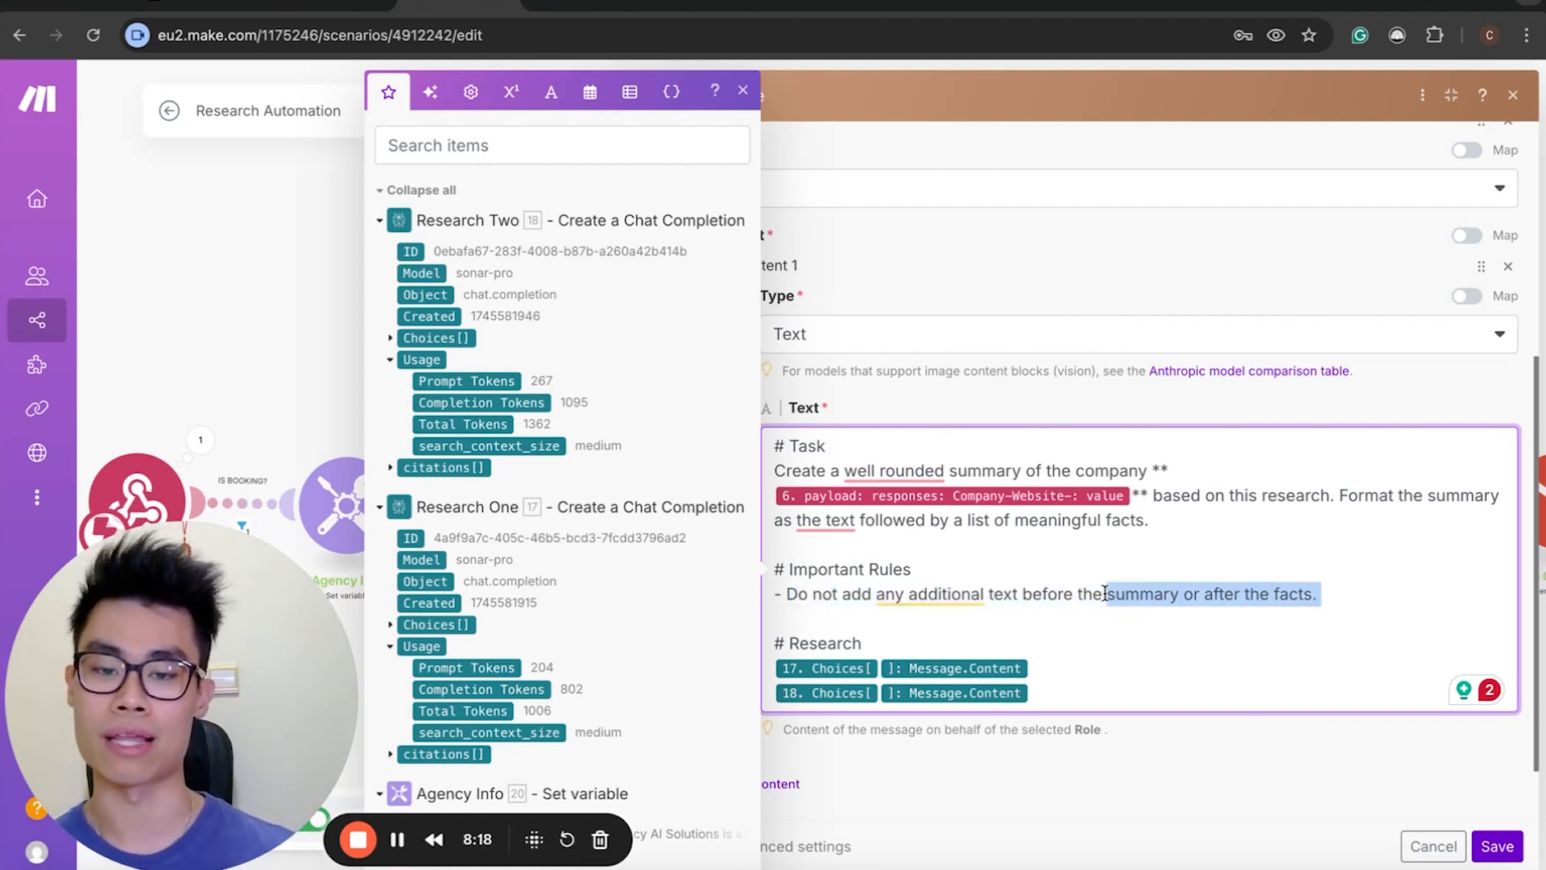
{"action": "left_click", "coordinate": [1106, 597]}
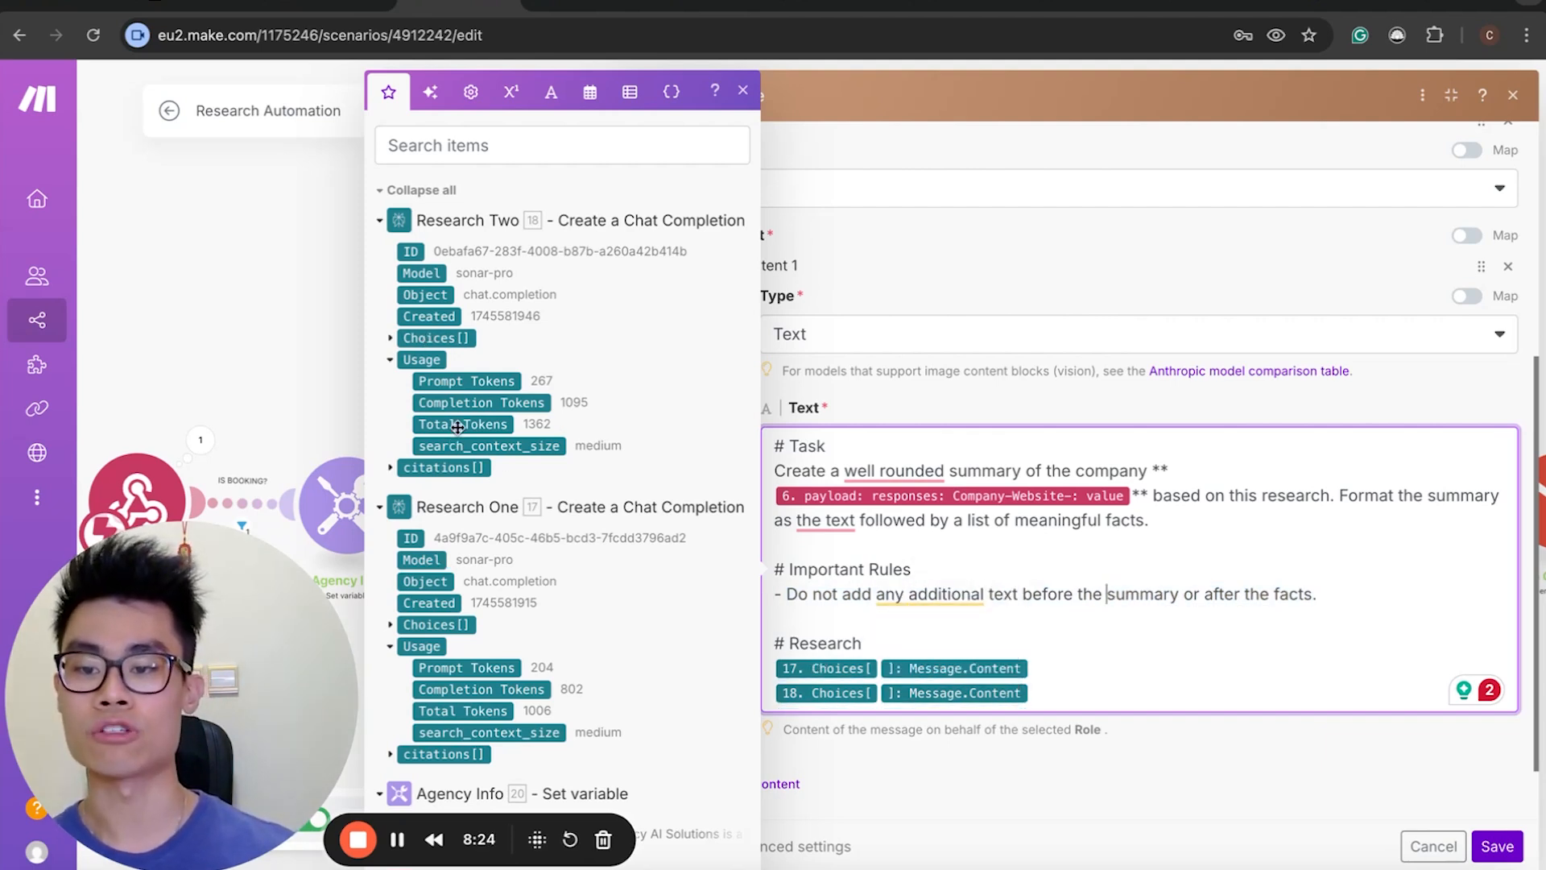
Expand Research One's Choices and Message data to show the mappable Content value, and close the mapping list.
{"action": "scroll", "coordinate": [451, 495], "scroll_direction": "down", "scroll_amount": 2}
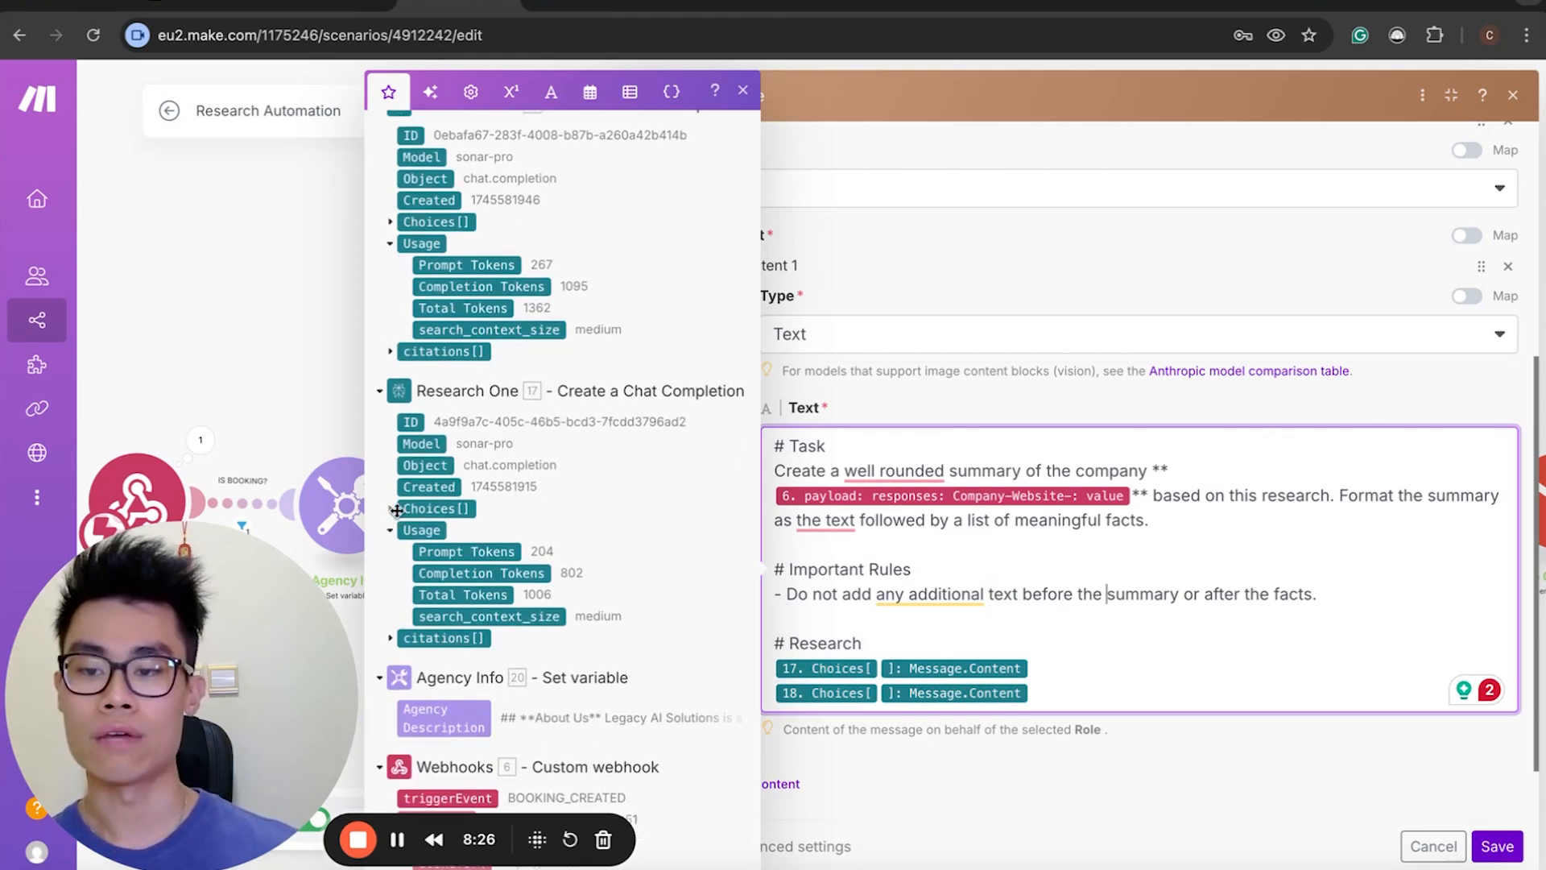
{"action": "left_click", "coordinate": [397, 509]}
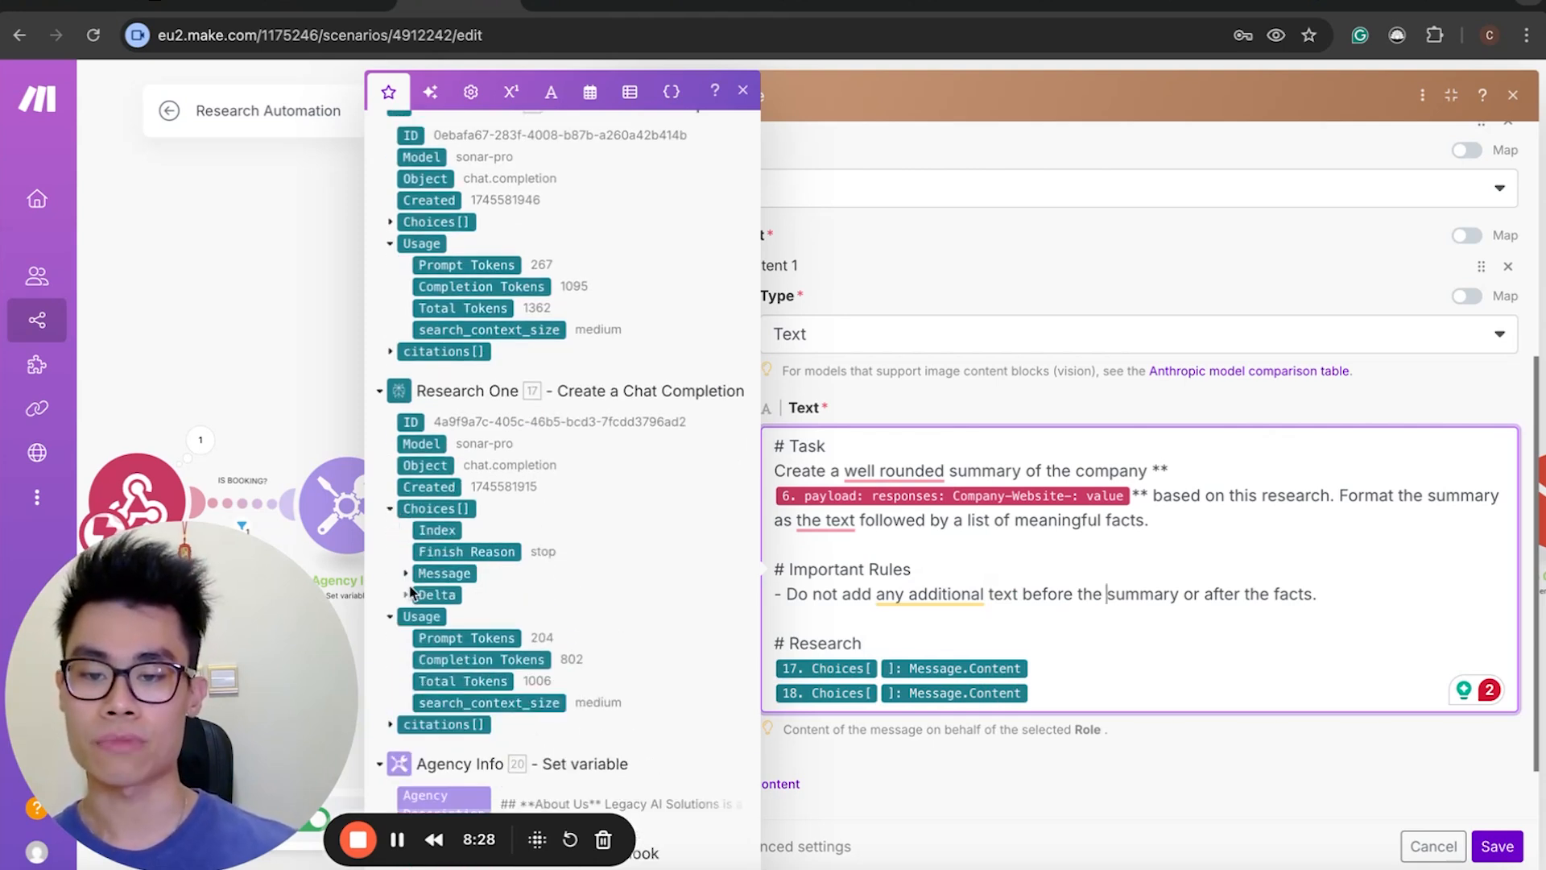
{"action": "left_click", "coordinate": [406, 574]}
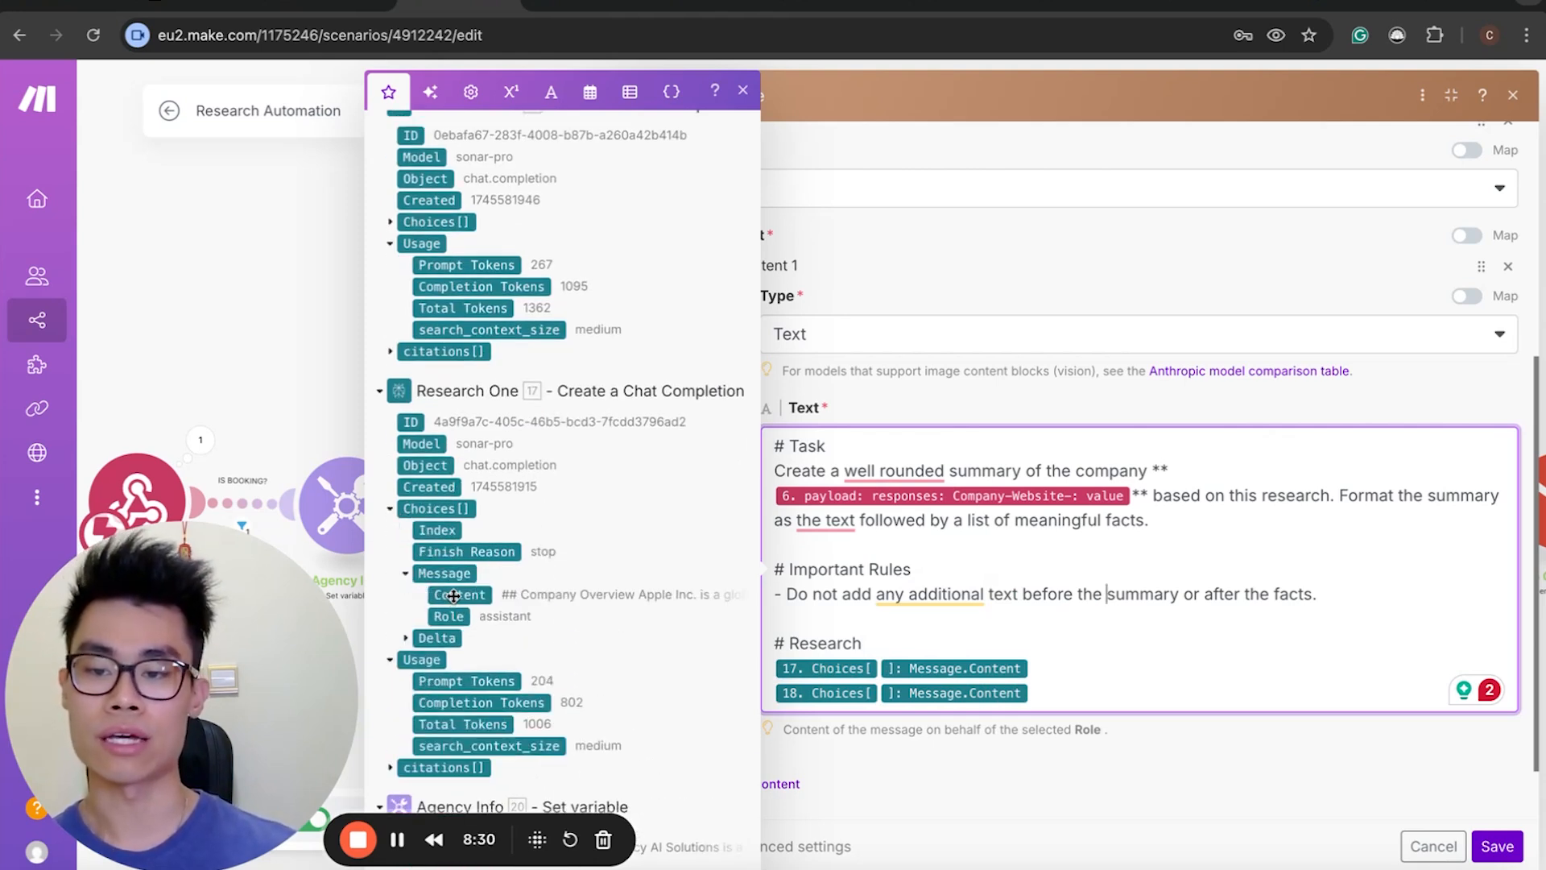
{"action": "scroll", "coordinate": [495, 322], "scroll_direction": "up", "scroll_amount": 2}
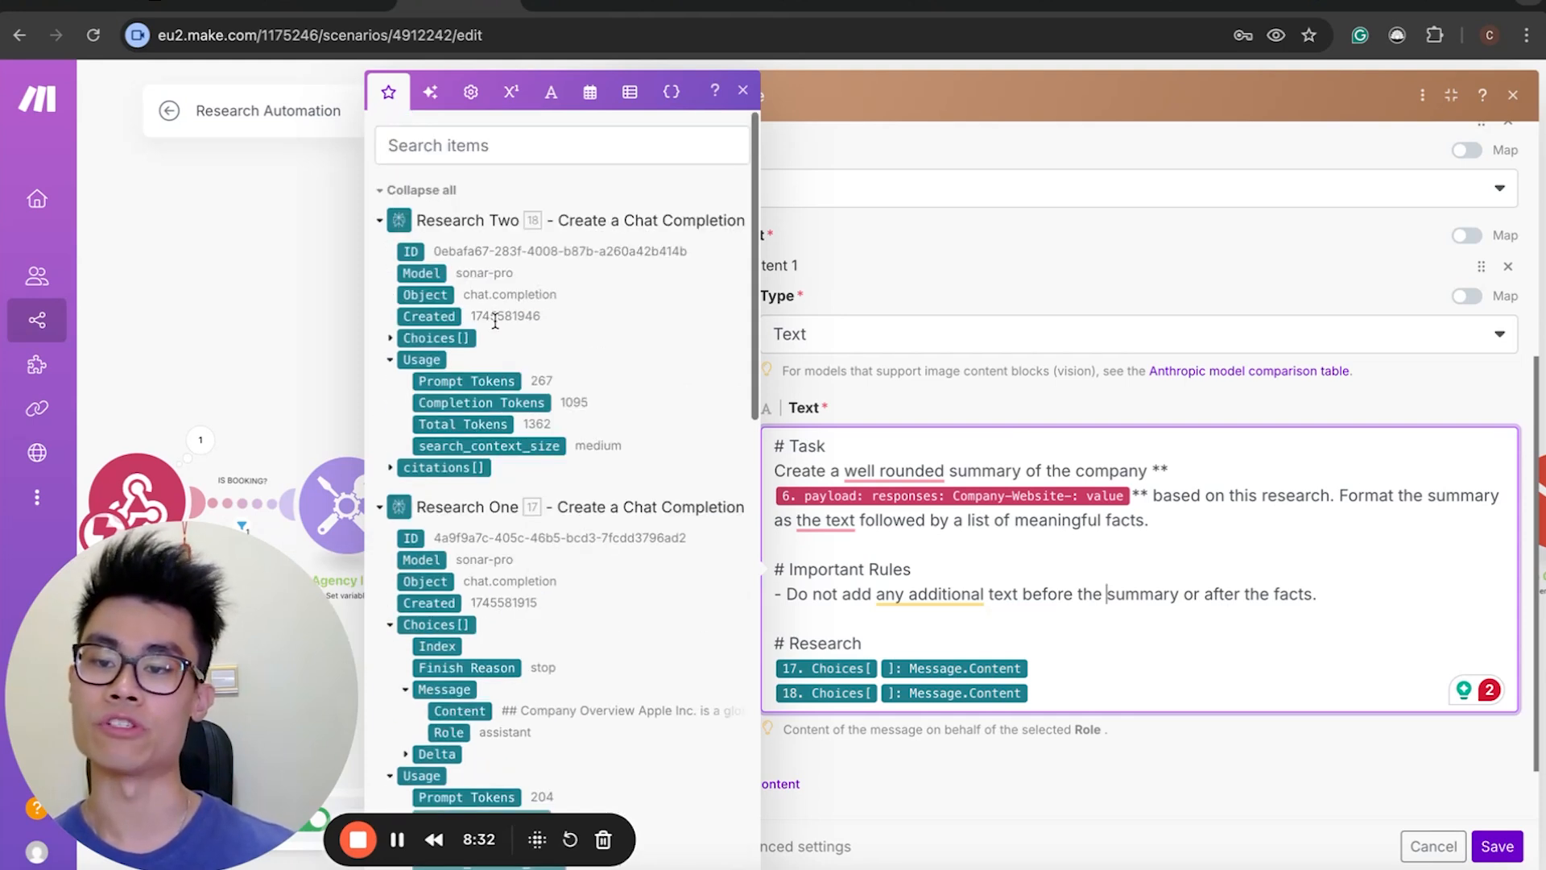
{"action": "left_click", "coordinate": [742, 90]}
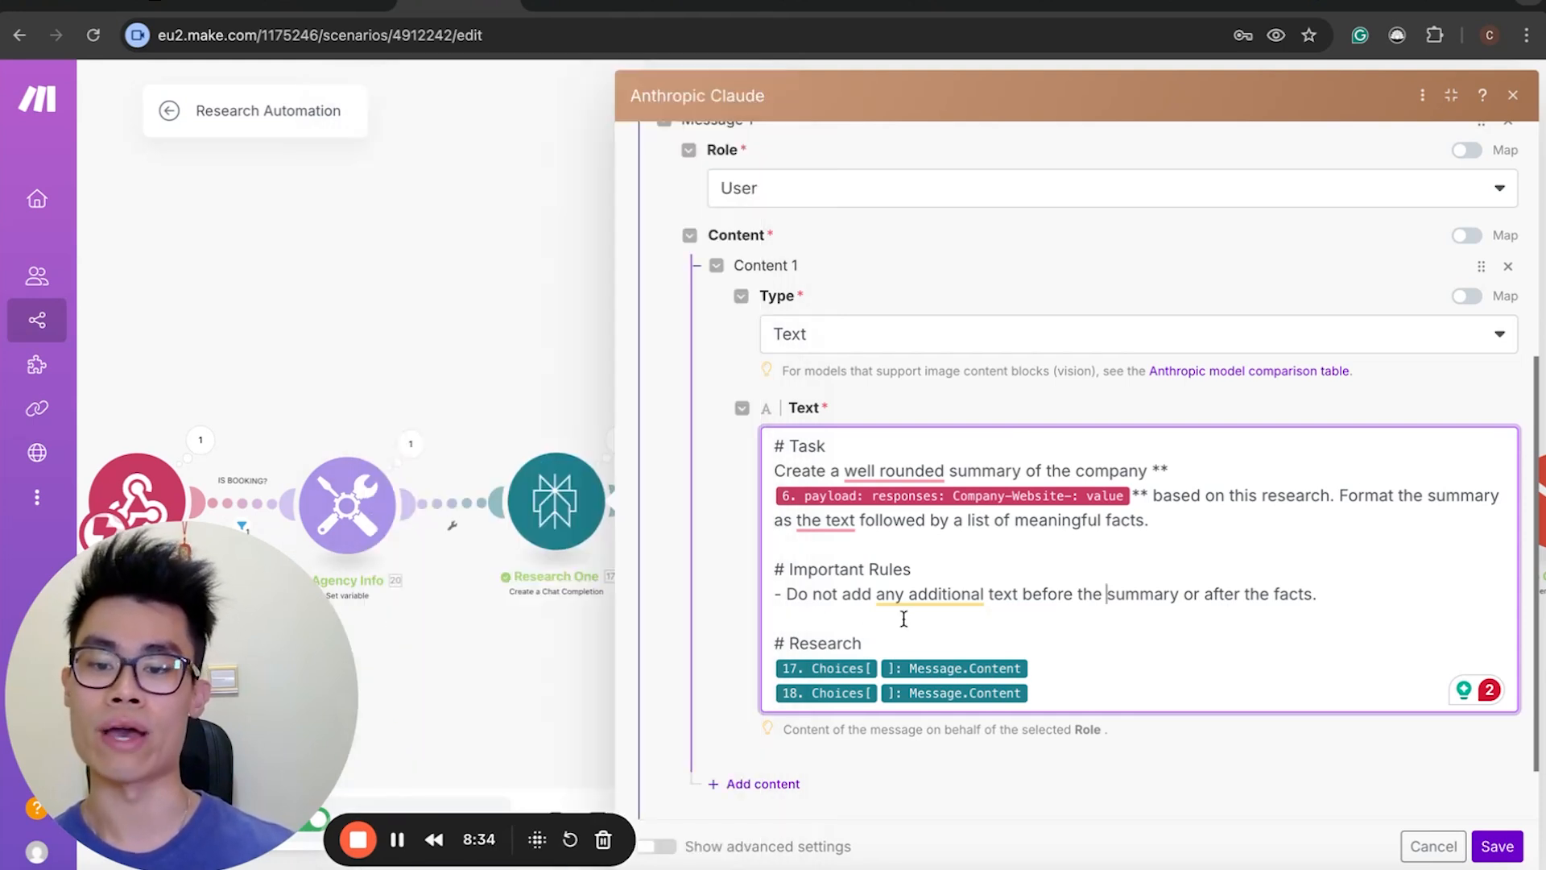
Close the Research Summary settings and open those of the Value Proposition module.
{"action": "left_click", "coordinate": [470, 228]}
{"action": "scroll", "coordinate": [1046, 284], "scroll_direction": "down", "scroll_amount": 1}
{"action": "left_click_drag", "start_coordinate": [1047, 290], "coordinate": [752, 311]}
{"action": "left_click", "coordinate": [805, 503]}
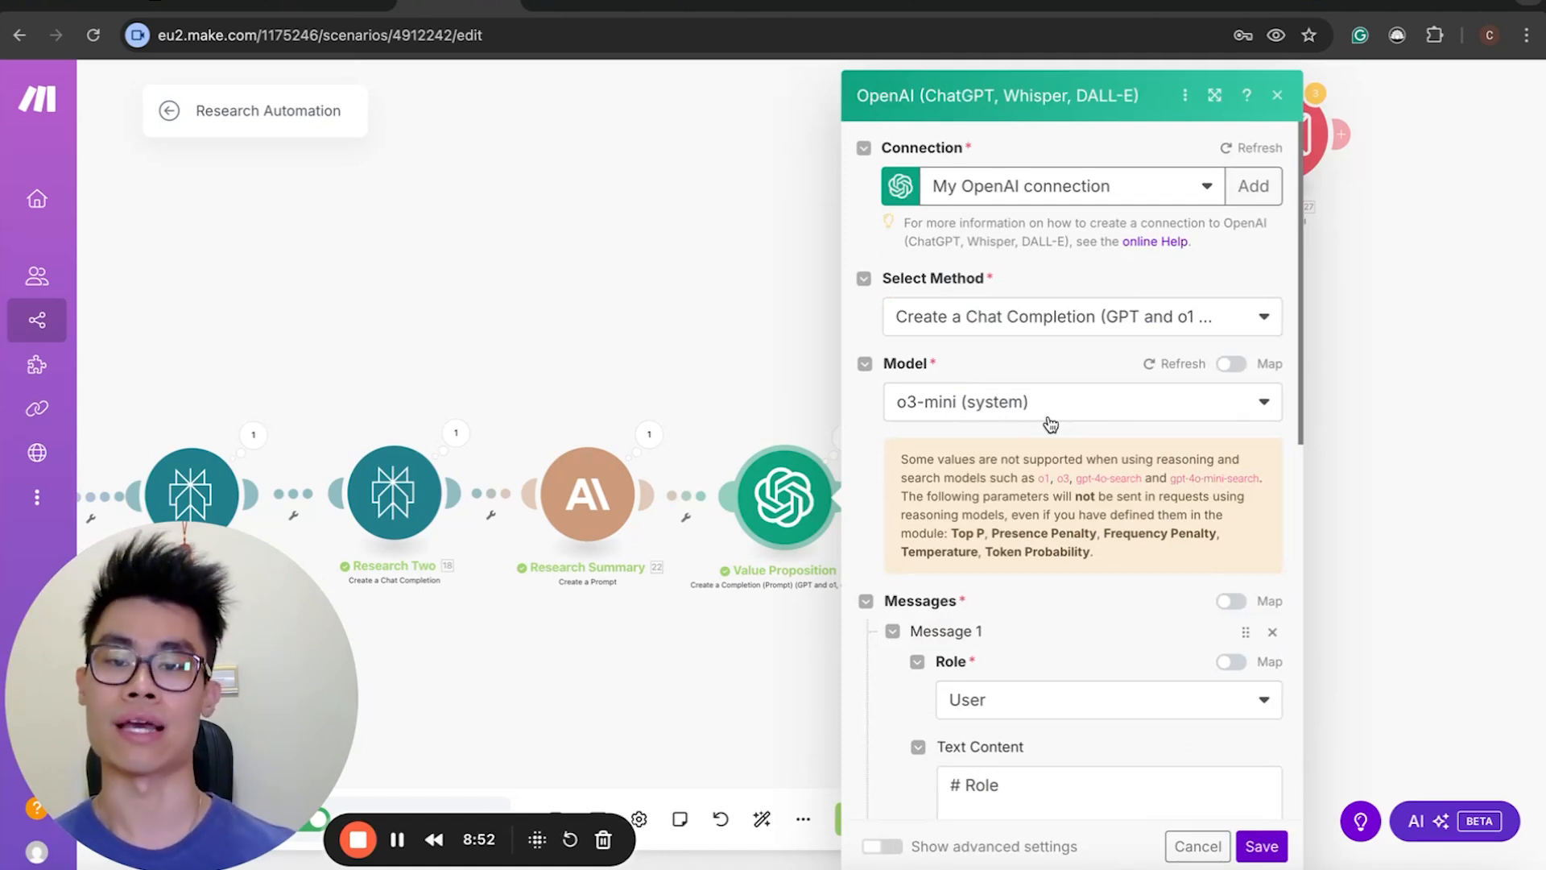
Examine the Value Proposition module's chat completion method, o3-mini model, and user message prompt in the enlarged view.
{"action": "scroll", "coordinate": [934, 509], "scroll_direction": "down", "scroll_amount": 1}
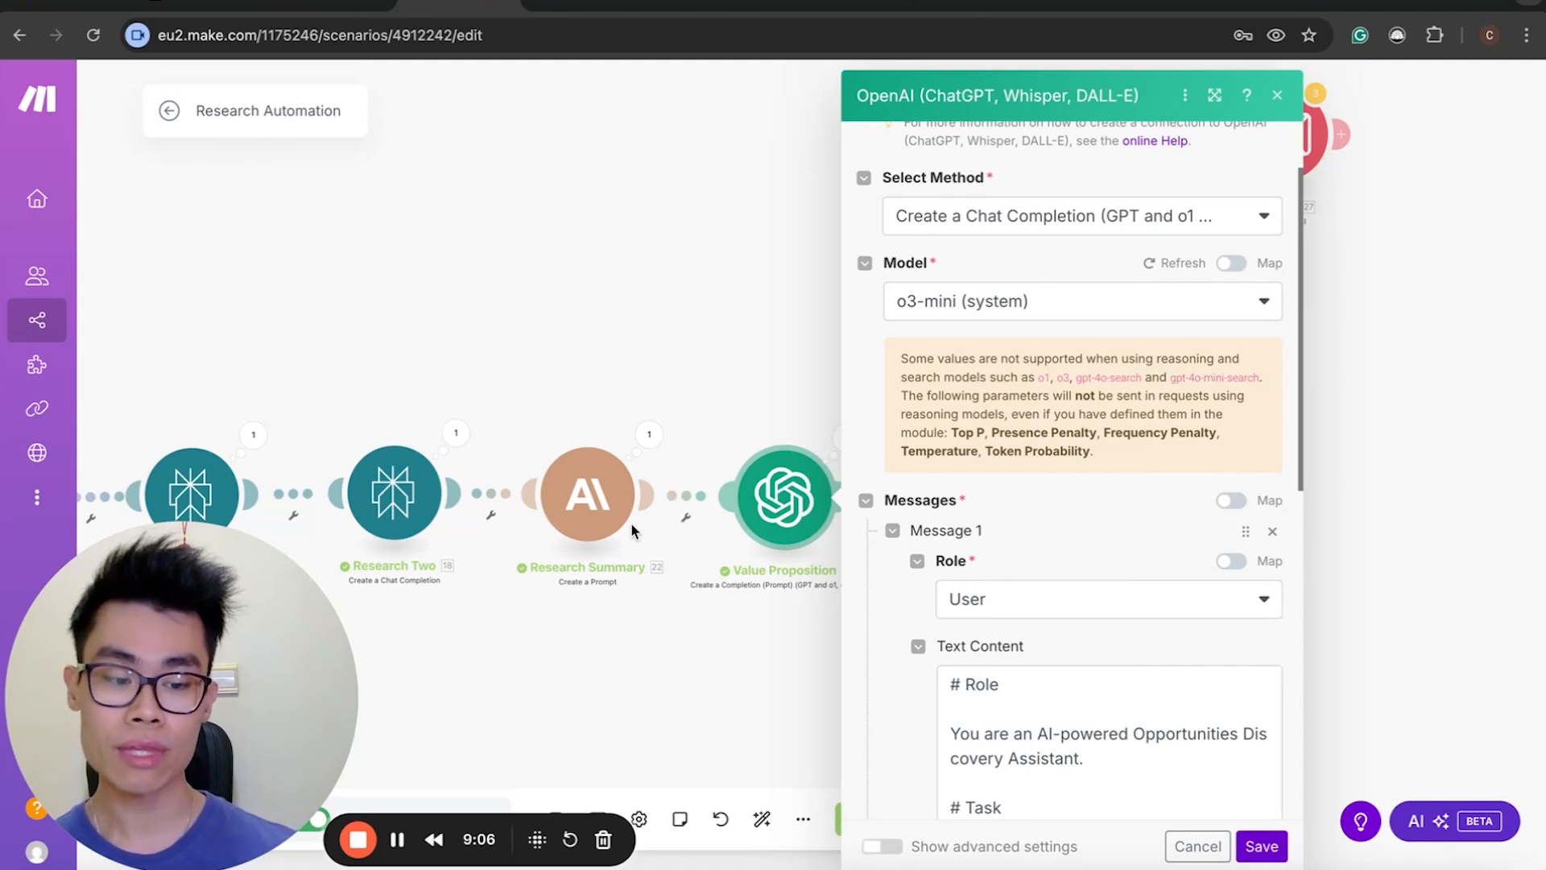
{"action": "left_click", "coordinate": [1214, 95]}
{"action": "scroll", "coordinate": [1167, 538], "scroll_direction": "down", "scroll_amount": 2}
{"action": "scroll", "coordinate": [1167, 531], "scroll_direction": "down", "scroll_amount": 1}
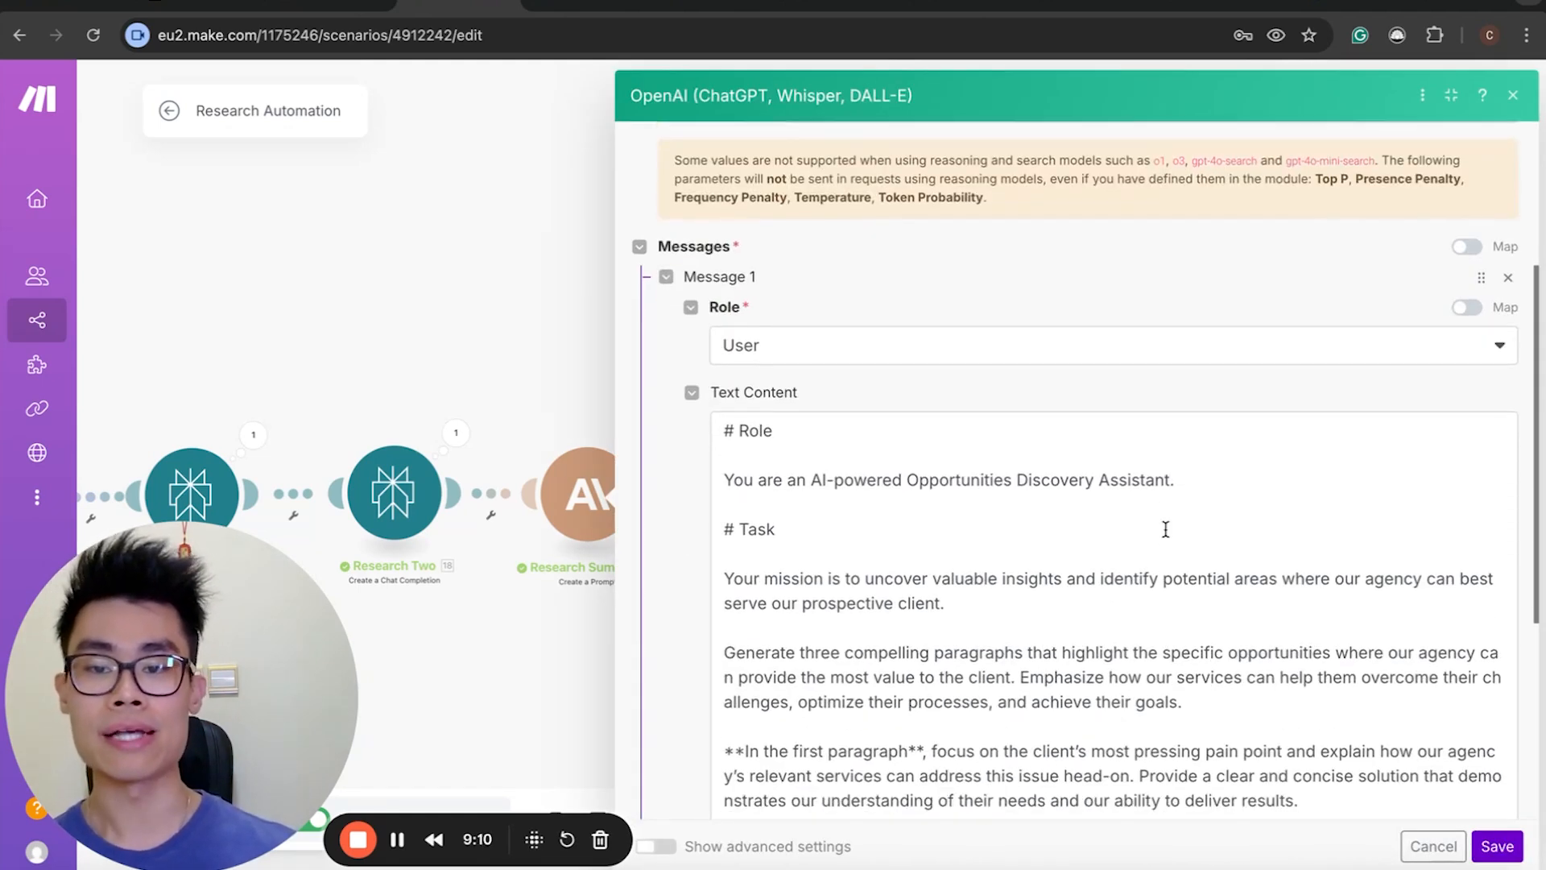
{"action": "scroll", "coordinate": [1163, 528], "scroll_direction": "up", "scroll_amount": 3}
{"action": "scroll", "coordinate": [1079, 578], "scroll_direction": "down", "scroll_amount": 3}
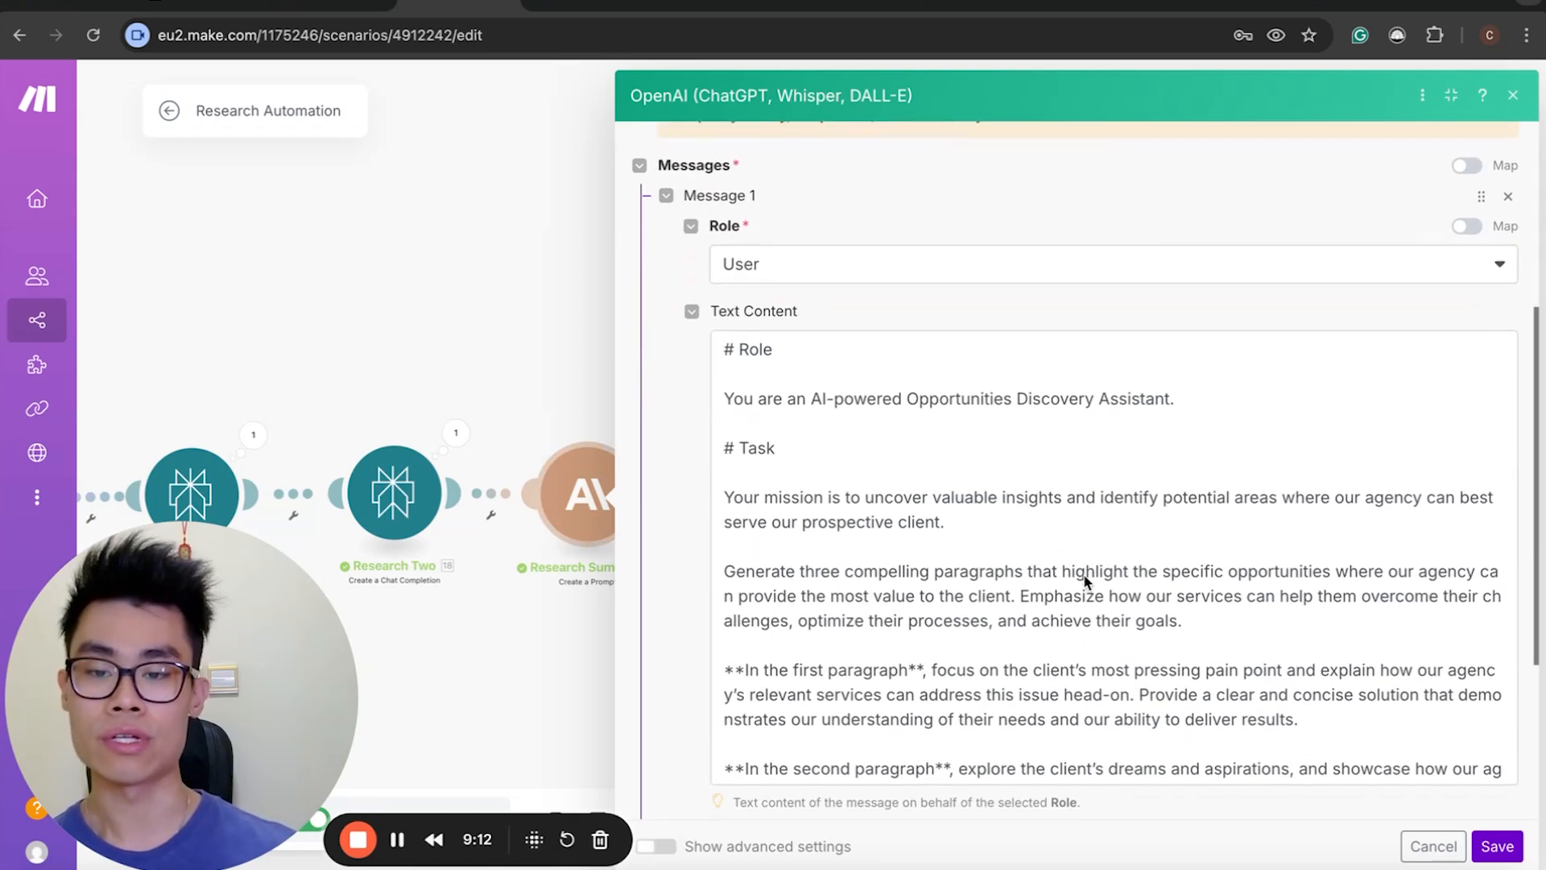
{"action": "scroll", "coordinate": [1079, 577], "scroll_direction": "up", "scroll_amount": 2}
{"action": "scroll", "coordinate": [1085, 575], "scroll_direction": "down", "scroll_amount": 1}
{"action": "scroll", "coordinate": [1085, 575], "scroll_direction": "up", "scroll_amount": 1}
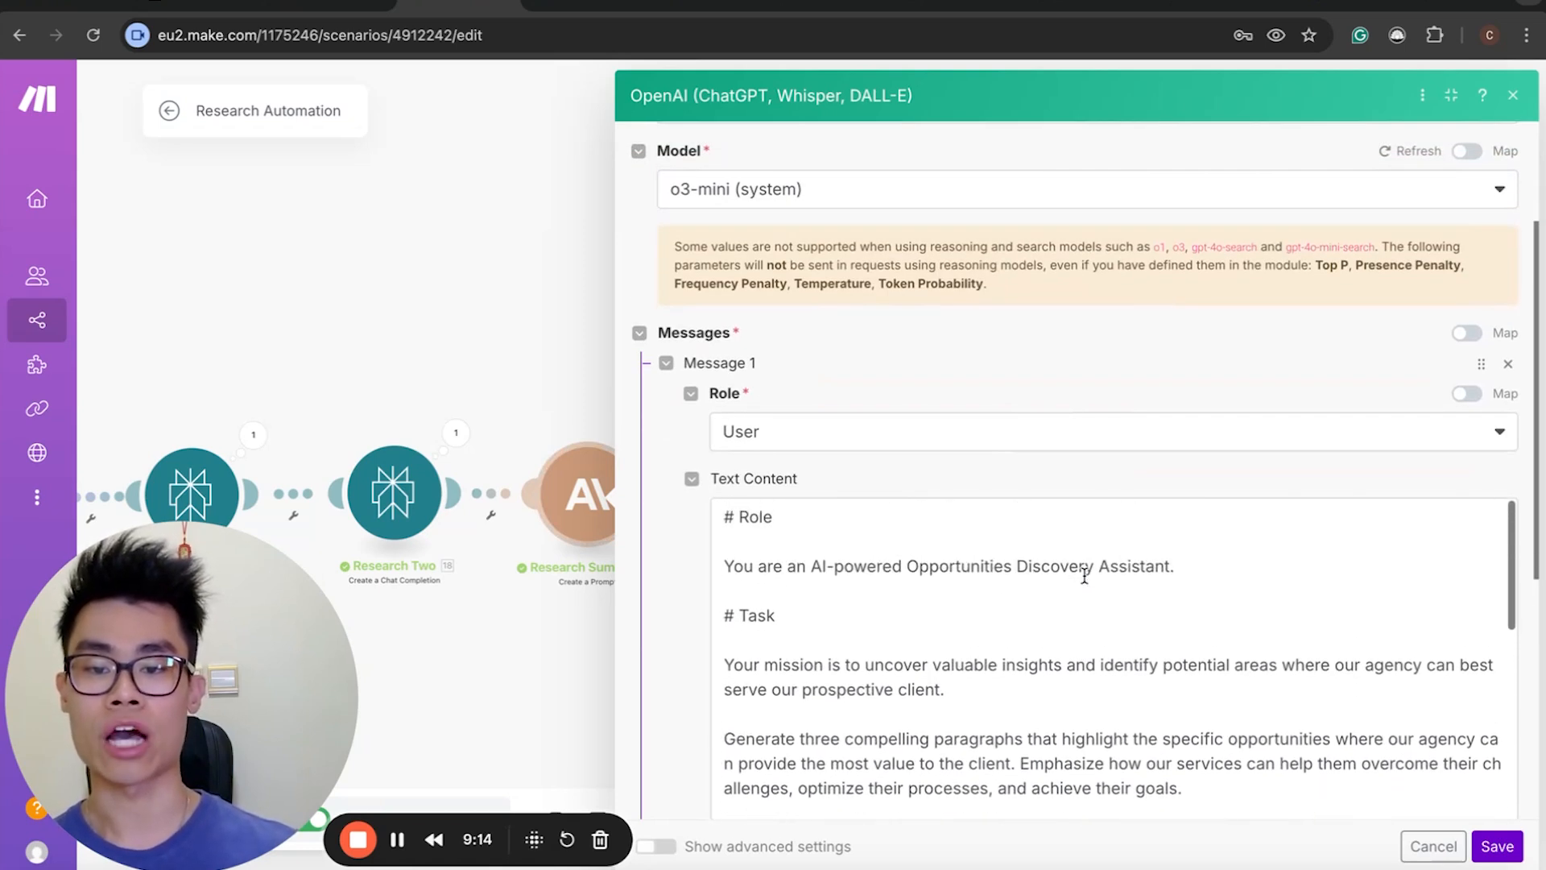
{"action": "scroll", "coordinate": [1119, 590], "scroll_direction": "up", "scroll_amount": 3}
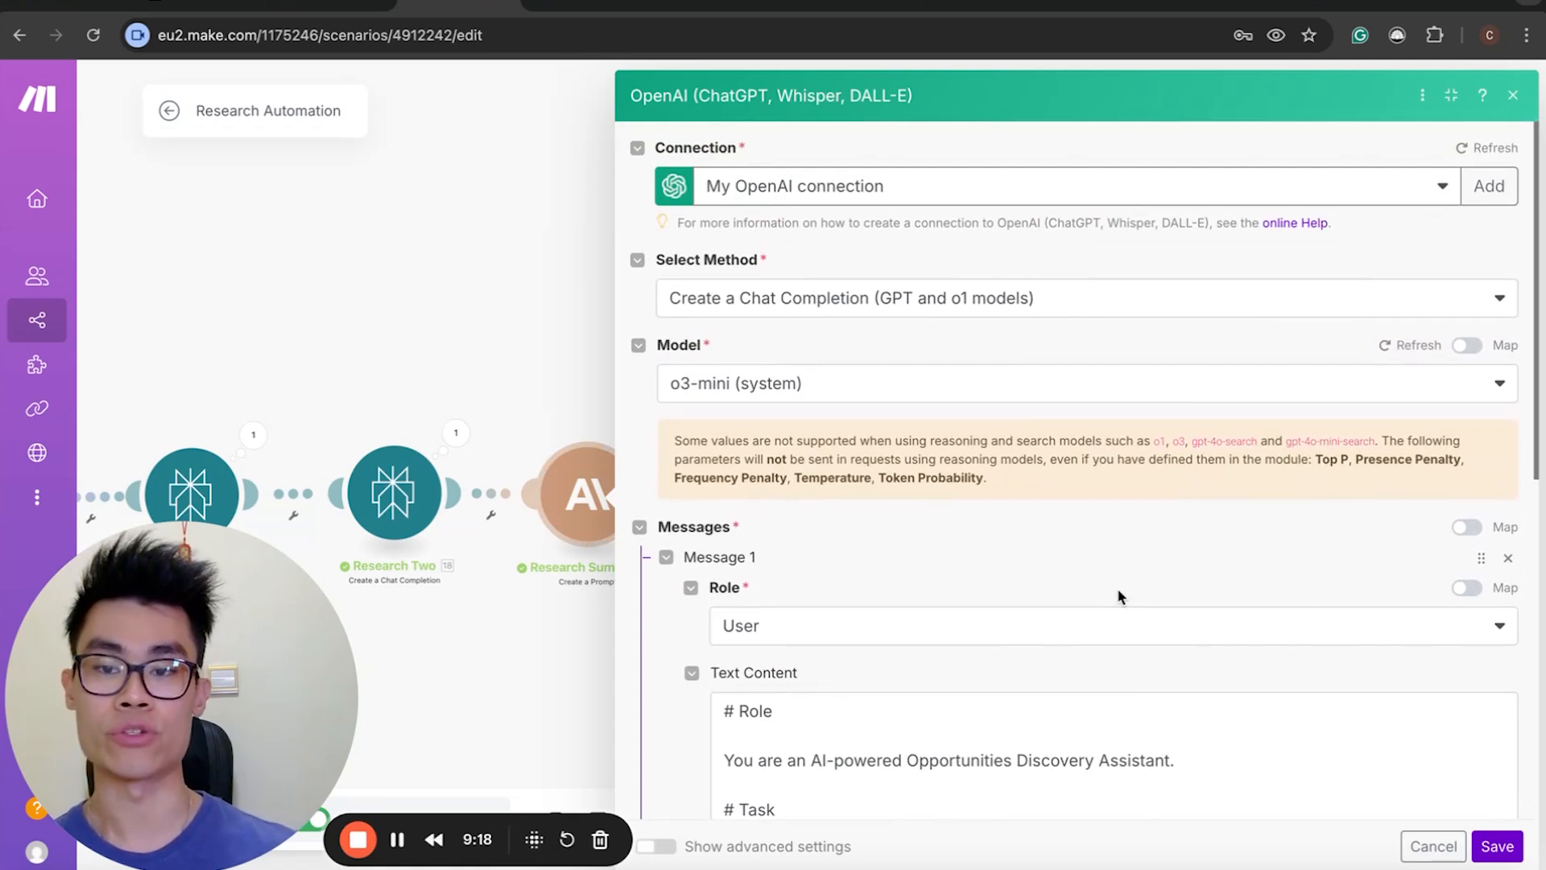
{"action": "scroll", "coordinate": [1119, 597], "scroll_direction": "down", "scroll_amount": 3}
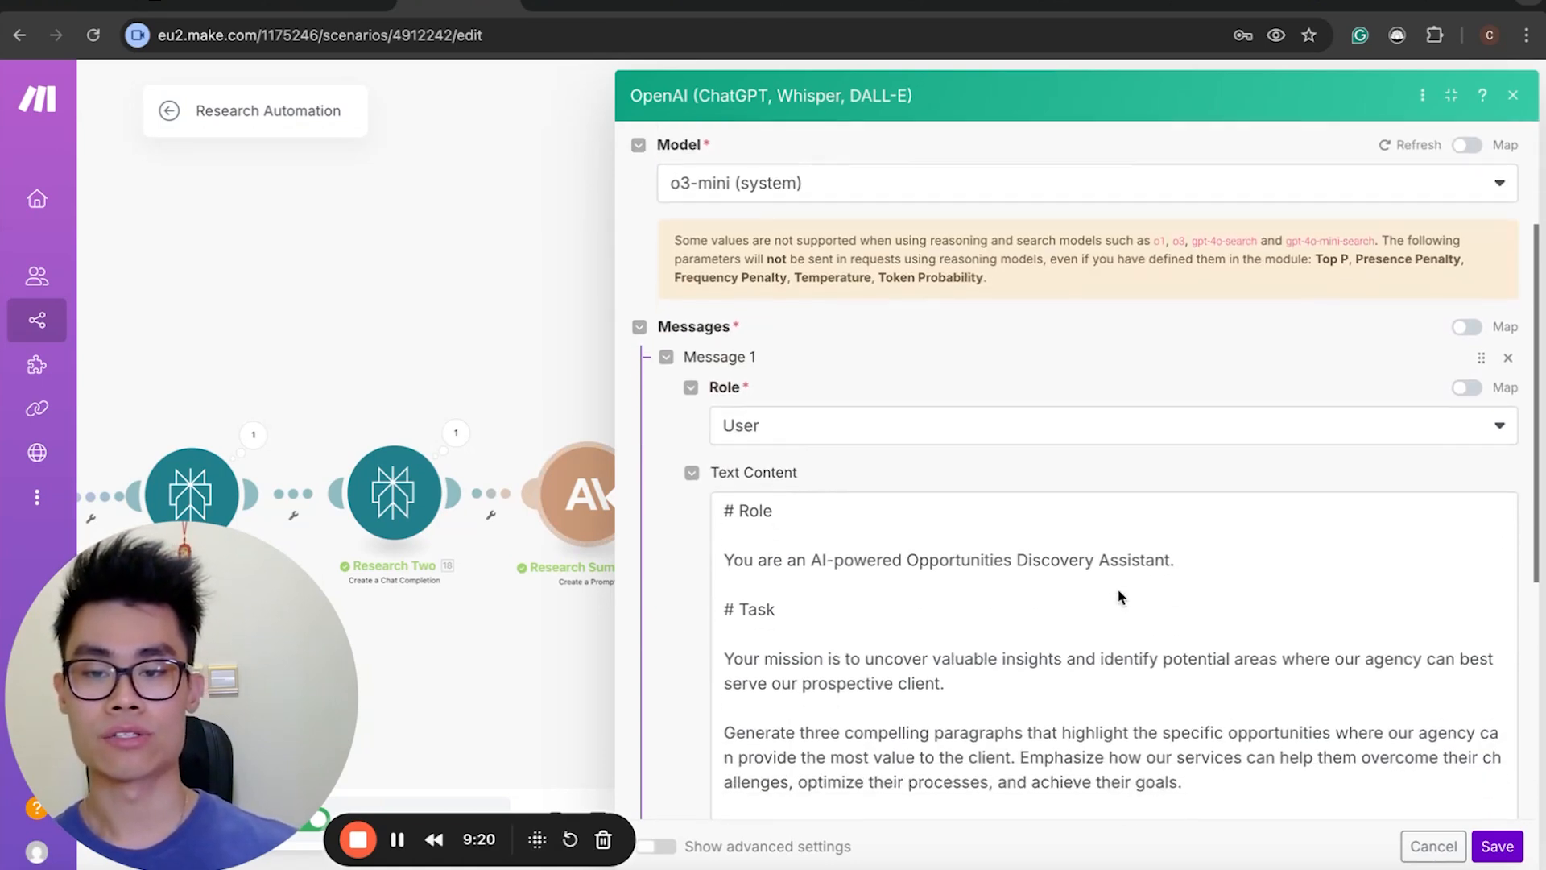
{"action": "scroll", "coordinate": [1119, 592], "scroll_direction": "down", "scroll_amount": 3}
{"action": "scroll", "coordinate": [943, 393], "scroll_direction": "down", "scroll_amount": 3}
{"action": "scroll", "coordinate": [939, 332], "scroll_direction": "up", "scroll_amount": 1}
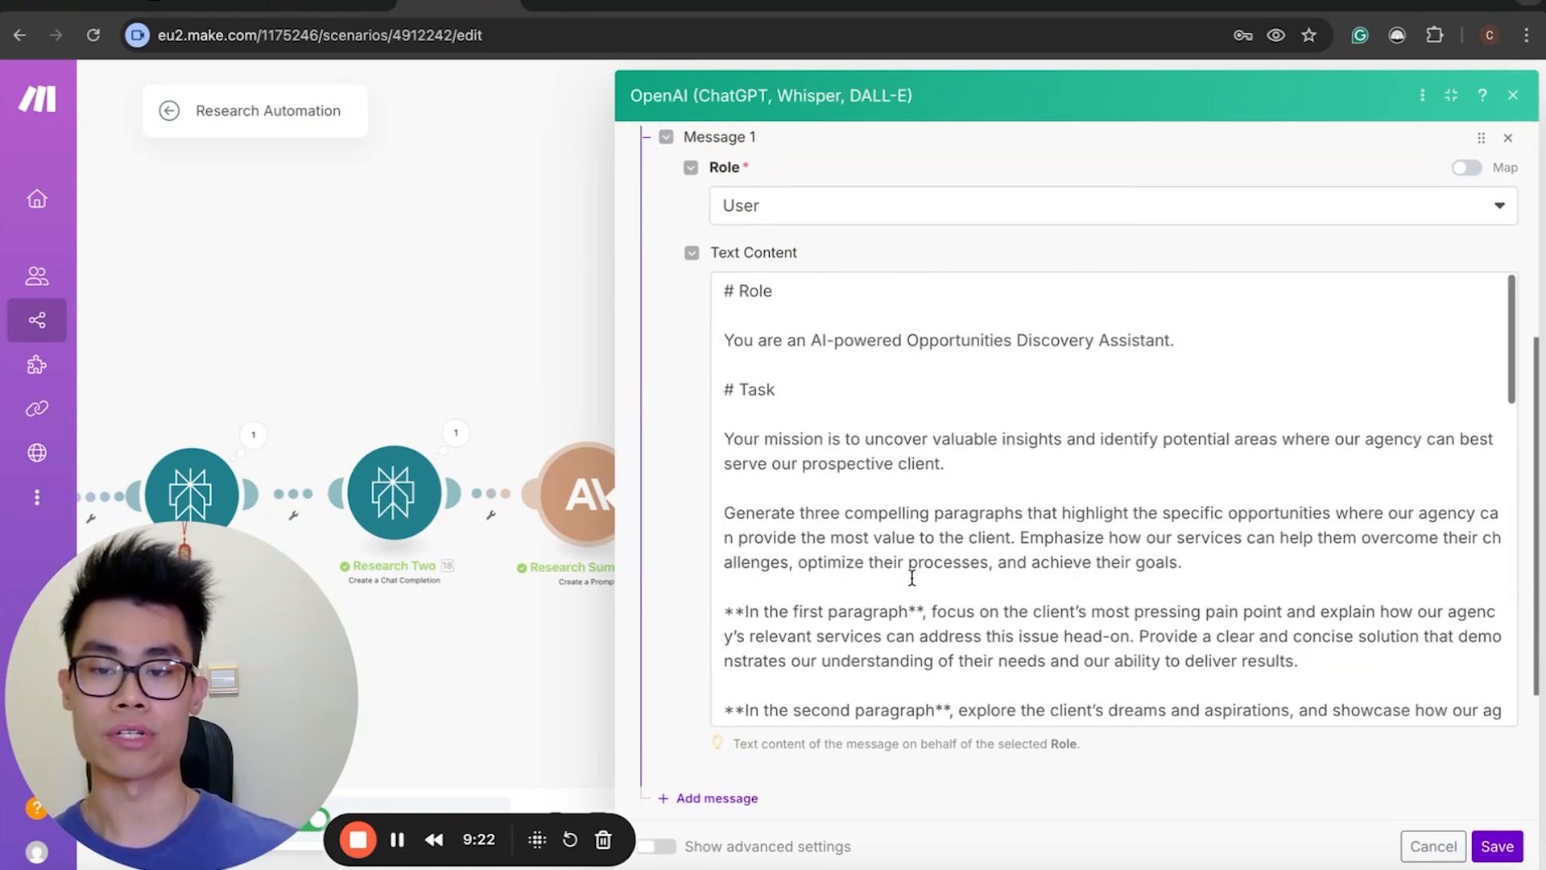
Highlight the Value Proposition prompt's Role line and the Task's mission of finding areas where the agency can serve the prospective client.
{"action": "left_click_drag", "start_coordinate": [742, 314], "coordinate": [920, 359]}
{"action": "left_click", "coordinate": [920, 359]}
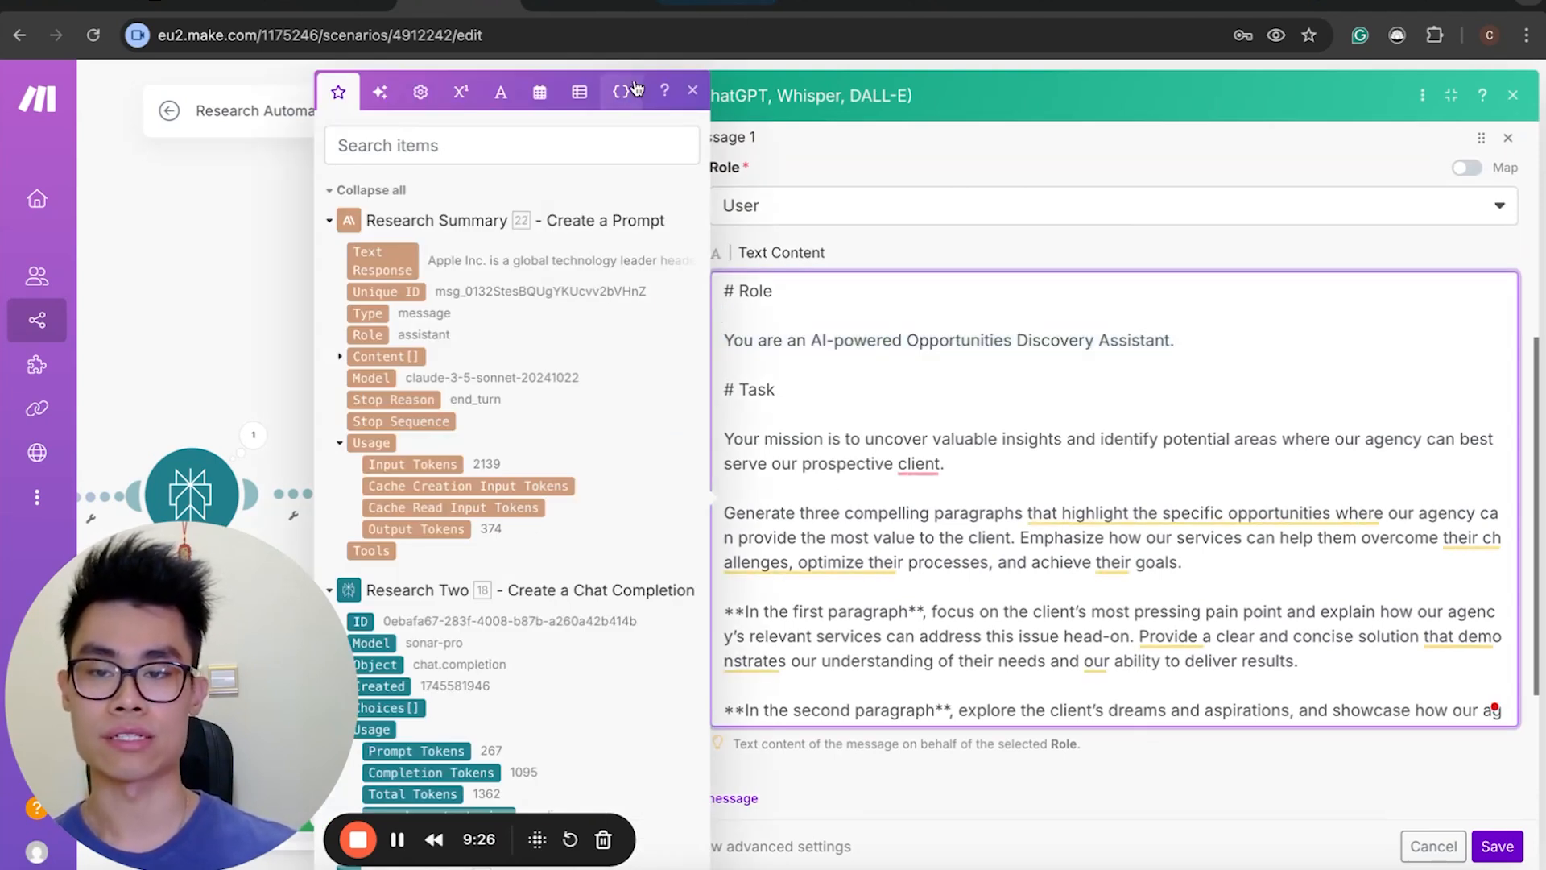
{"action": "left_click", "coordinate": [693, 90]}
{"action": "left_click_drag", "start_coordinate": [769, 441], "coordinate": [1081, 472]}
{"action": "left_click", "coordinate": [989, 466]}
{"action": "double_click", "coordinate": [974, 430]}
{"action": "left_click", "coordinate": [1060, 462]}
{"action": "left_click", "coordinate": [1025, 418]}
{"action": "left_click", "coordinate": [1087, 476]}
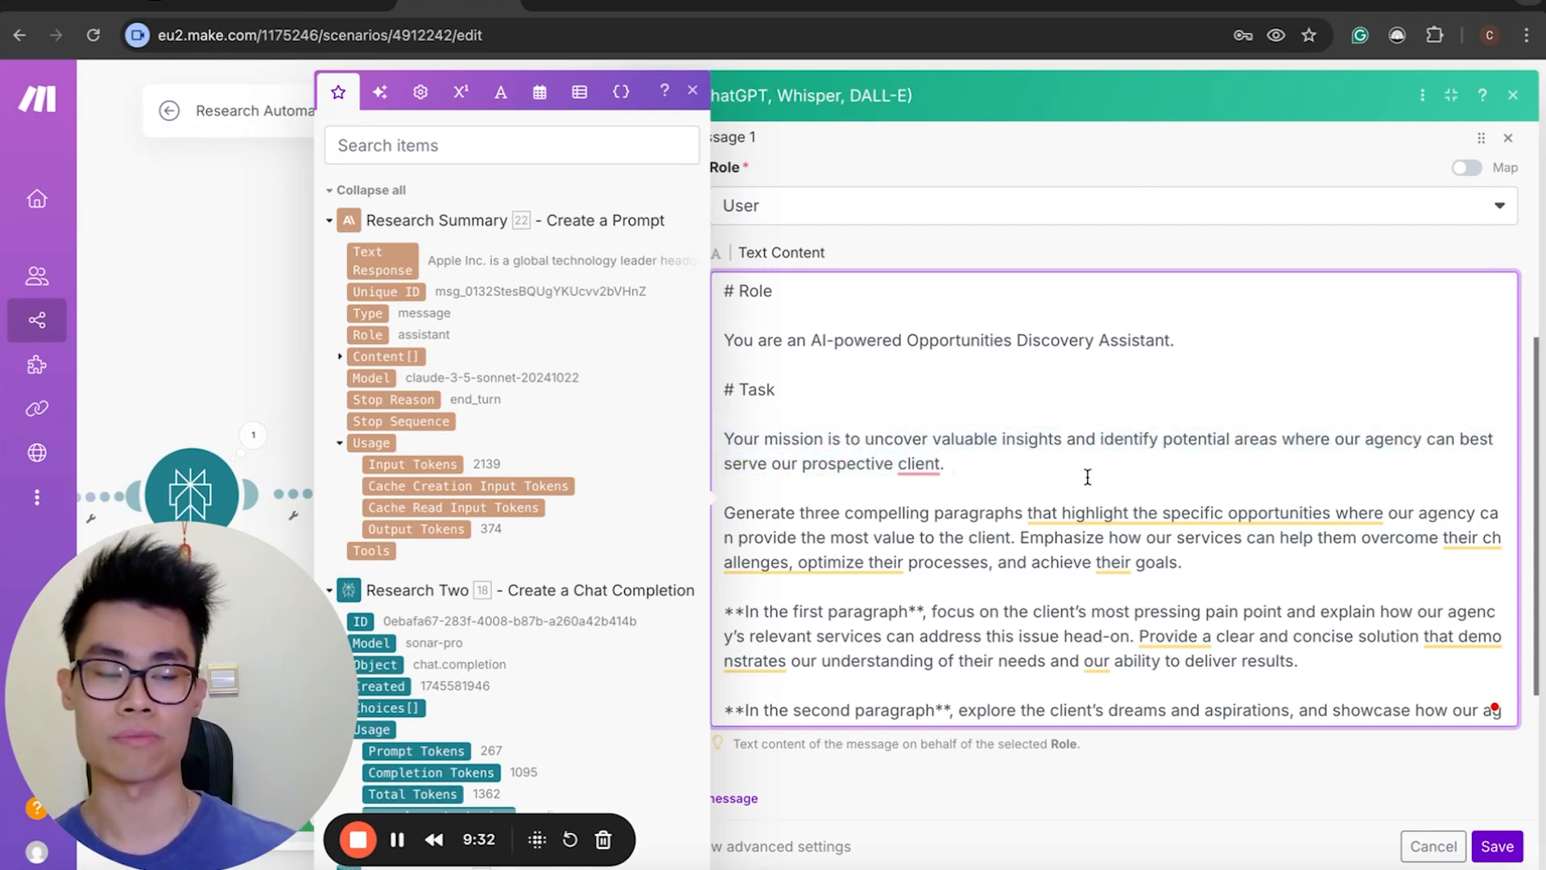
Highlight the Task's instruction to write three compelling paragraphs and emphasize how the services help clients overcome challenges and reach goals.
{"action": "scroll", "coordinate": [1087, 477], "scroll_direction": "down", "scroll_amount": 1}
{"action": "left_click_drag", "start_coordinate": [785, 459], "coordinate": [1253, 444]}
{"action": "left_click", "coordinate": [1242, 405]}
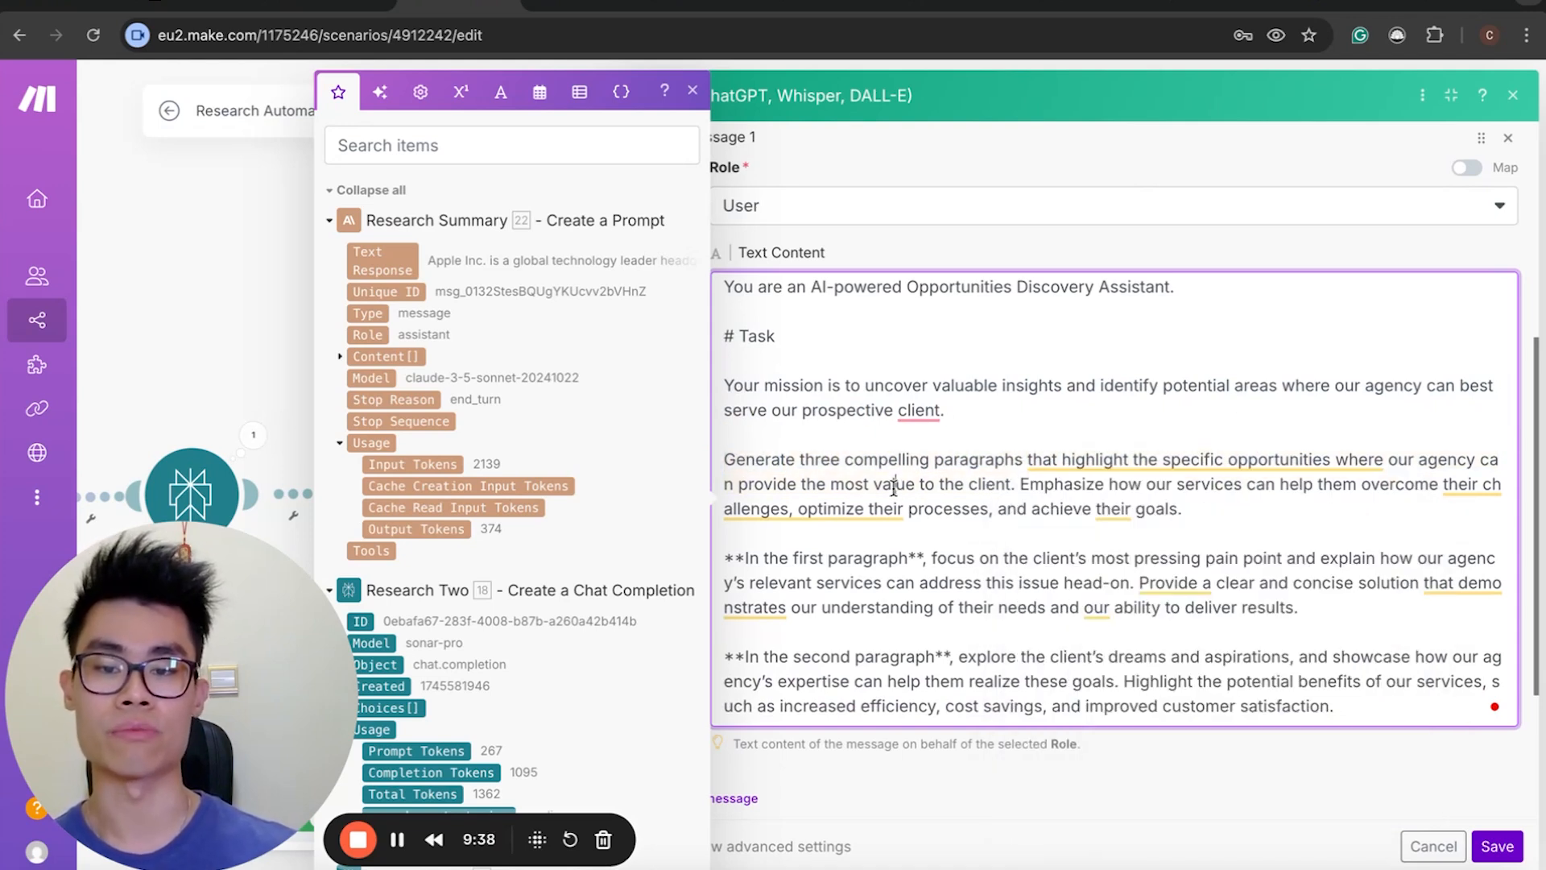
{"action": "left_click_drag", "start_coordinate": [896, 483], "coordinate": [983, 488]}
{"action": "left_click_drag", "start_coordinate": [1186, 511], "coordinate": [1140, 488]}
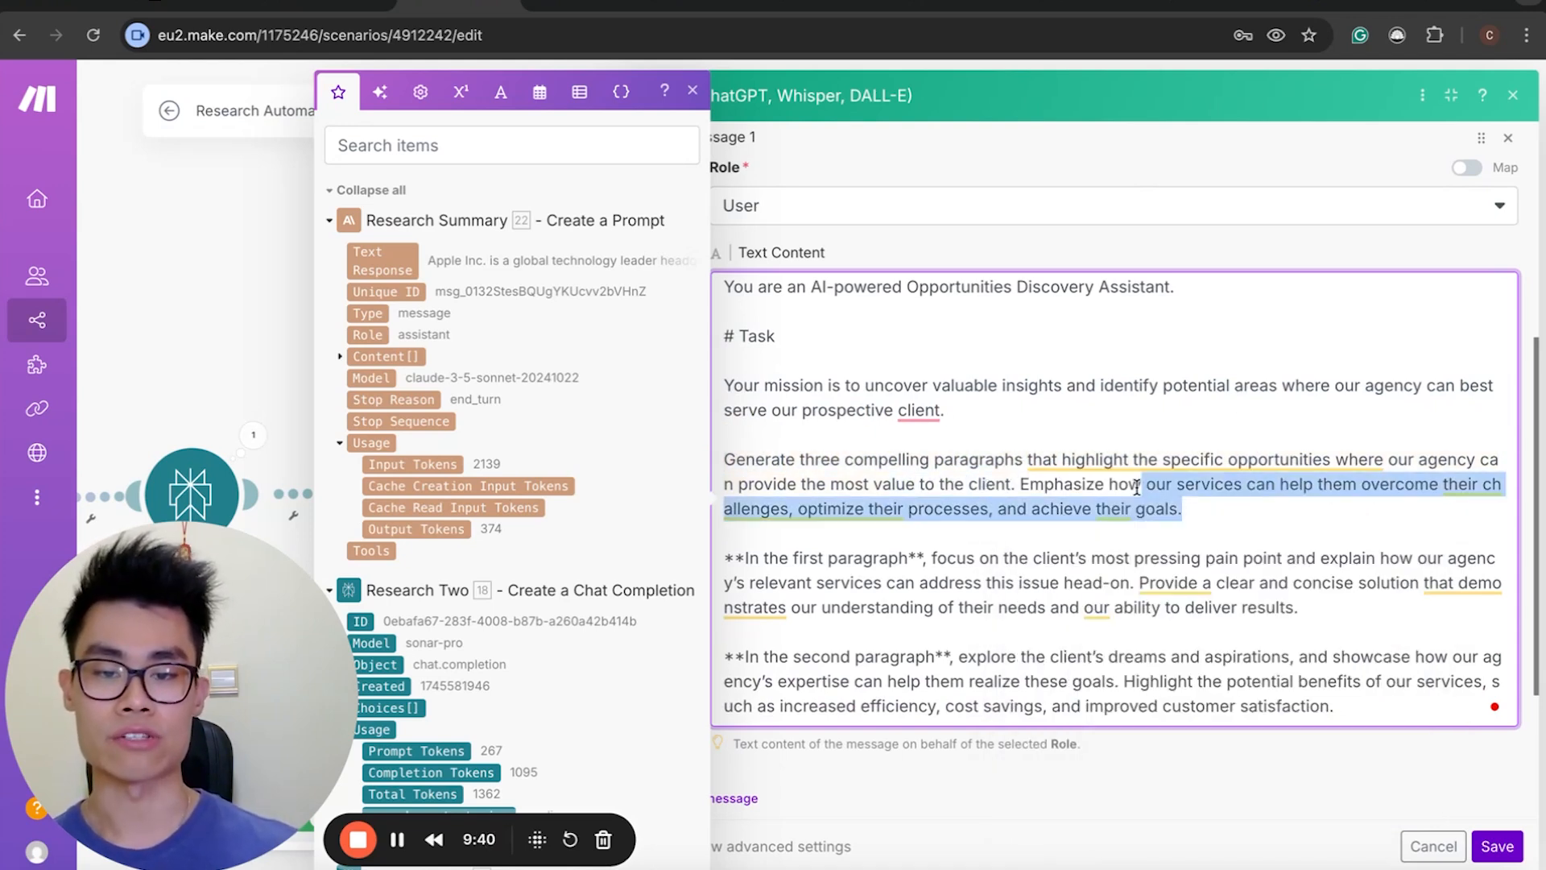
{"action": "left_click", "coordinate": [1313, 537]}
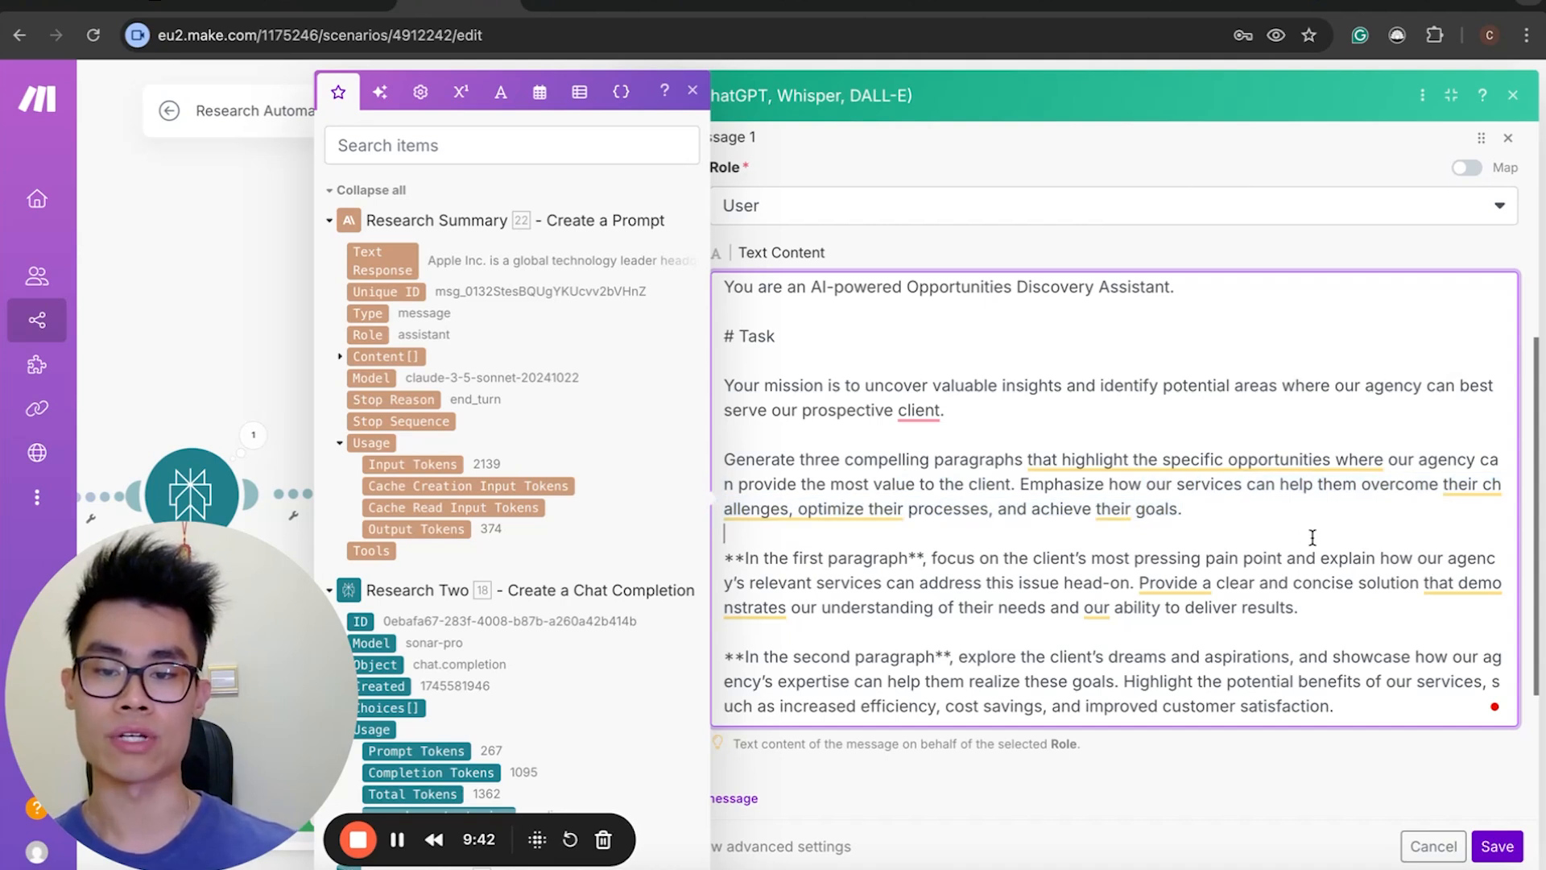
Highlight the first paragraph's focus on the client's pressing pain point and the second paragraph's focus on dreams and aspirations.
{"action": "scroll", "coordinate": [1312, 537], "scroll_direction": "down", "scroll_amount": 3}
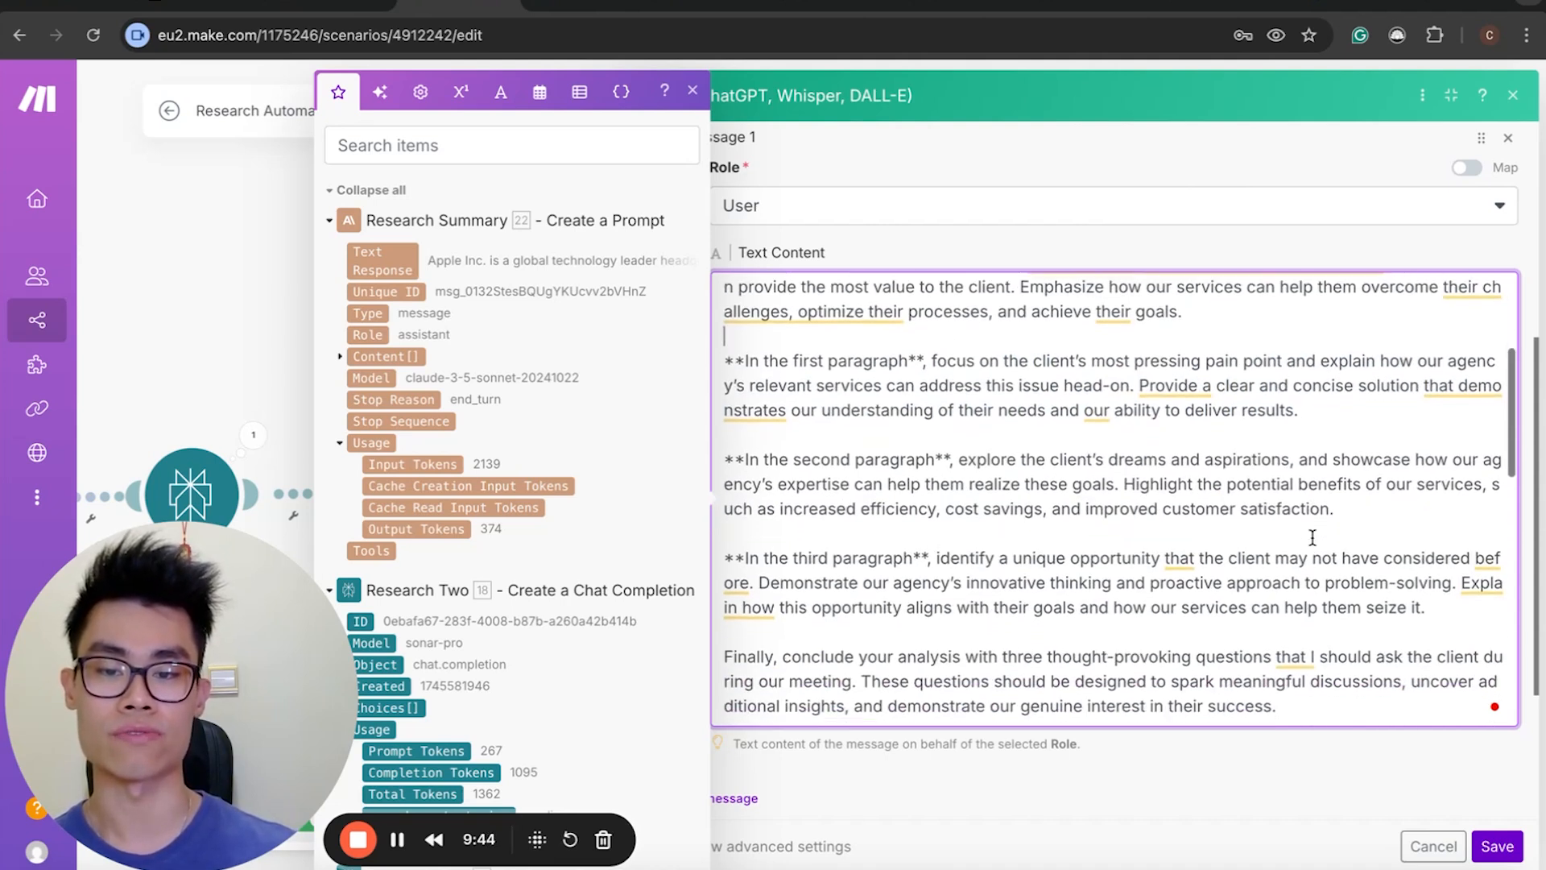
{"action": "left_click_drag", "start_coordinate": [800, 368], "coordinate": [915, 573]}
{"action": "left_click", "coordinate": [952, 387]}
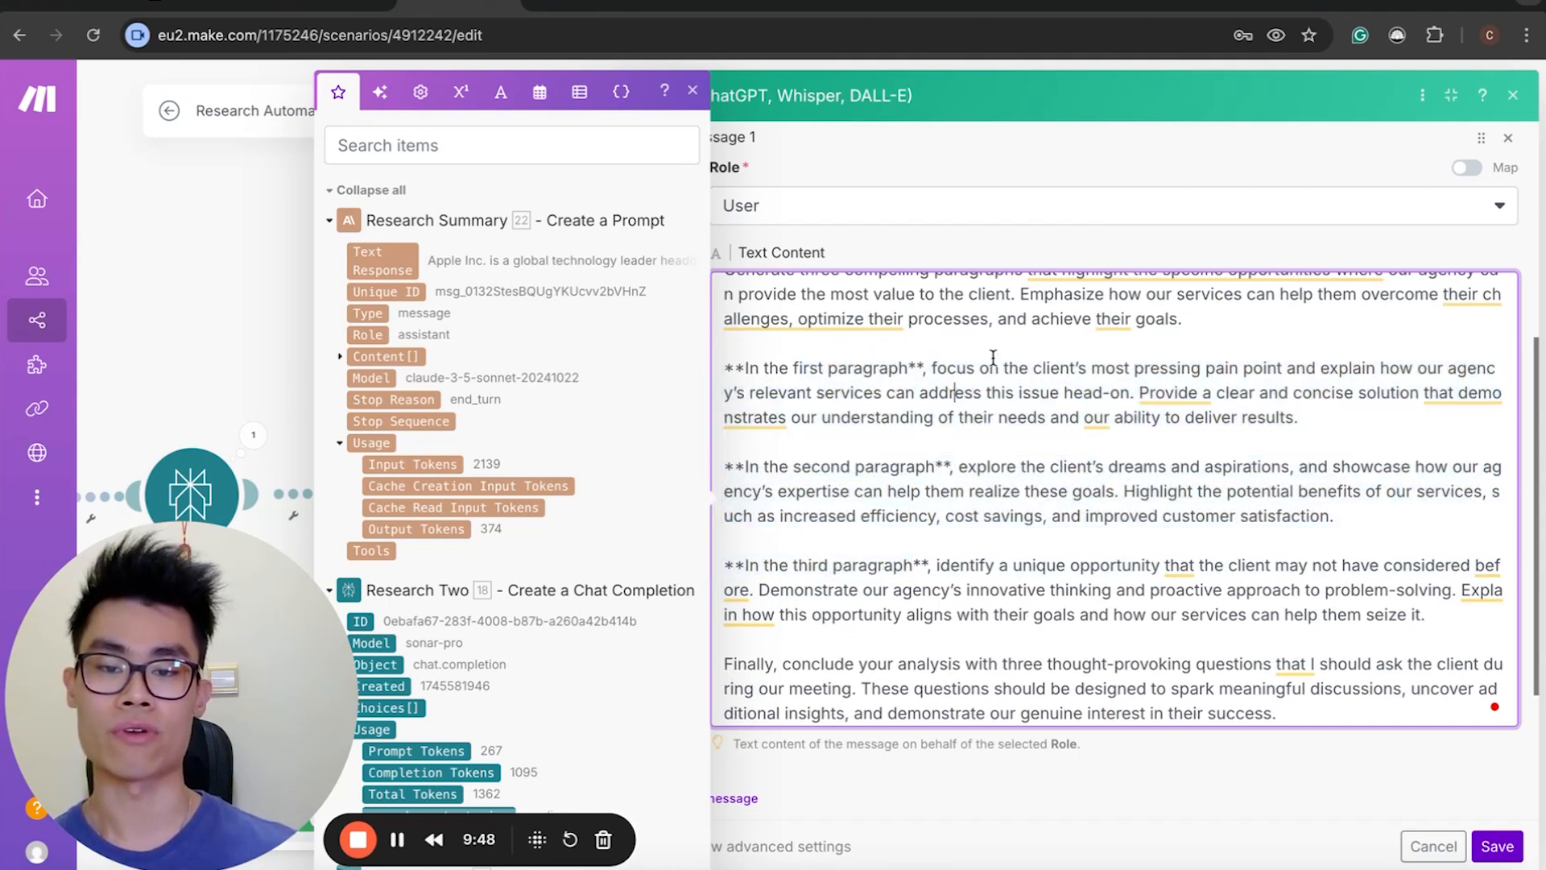
{"action": "left_click_drag", "start_coordinate": [999, 368], "coordinate": [1345, 370]}
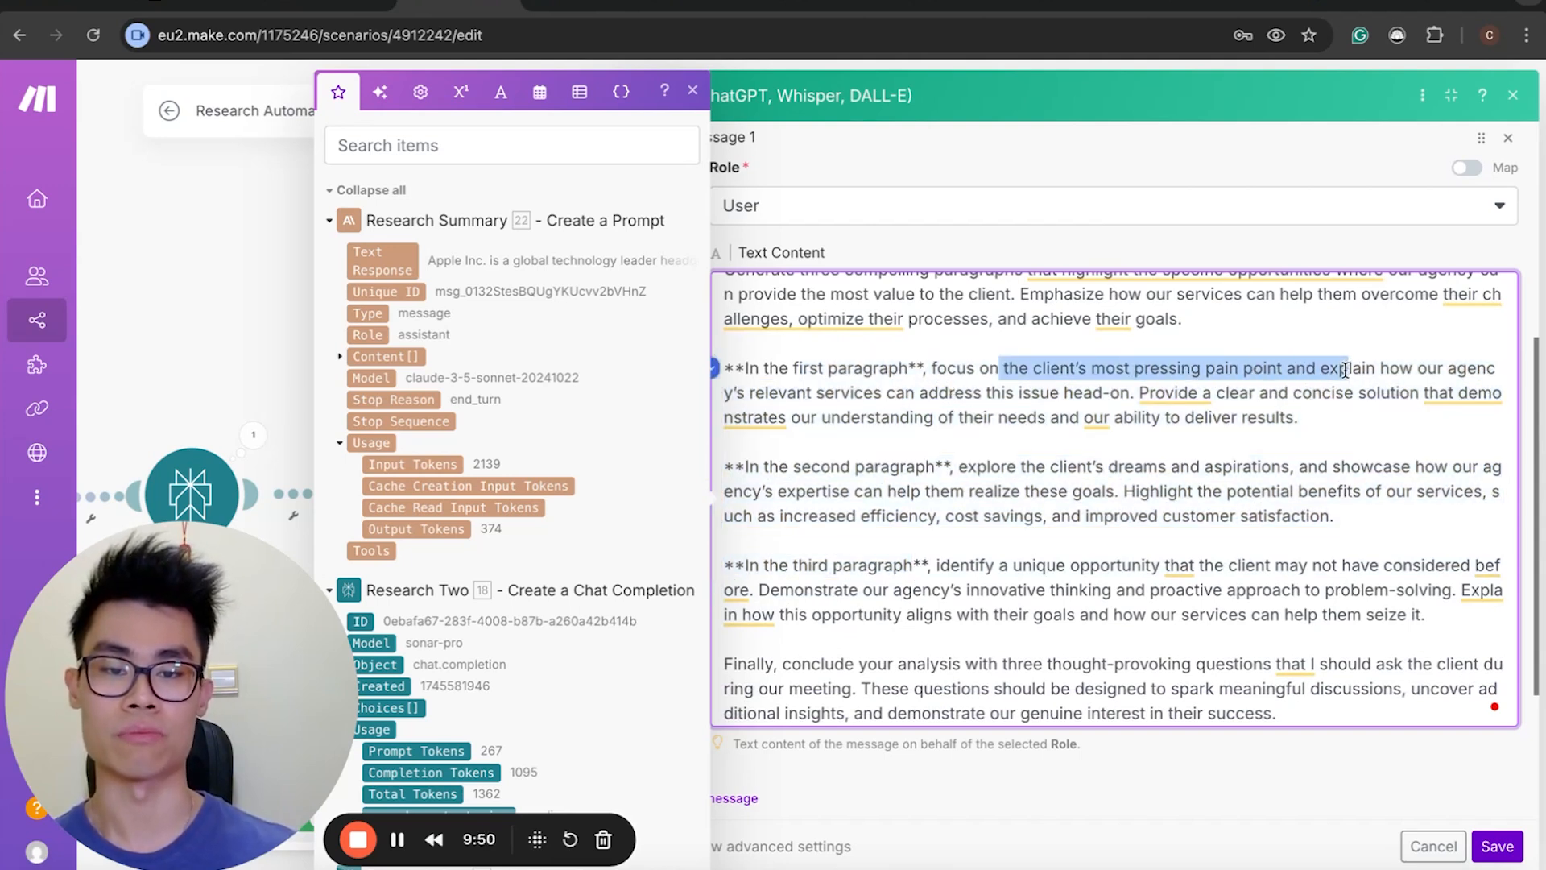
{"action": "left_click_drag", "start_coordinate": [815, 467], "coordinate": [1070, 465]}
{"action": "left_click", "coordinate": [1079, 467]}
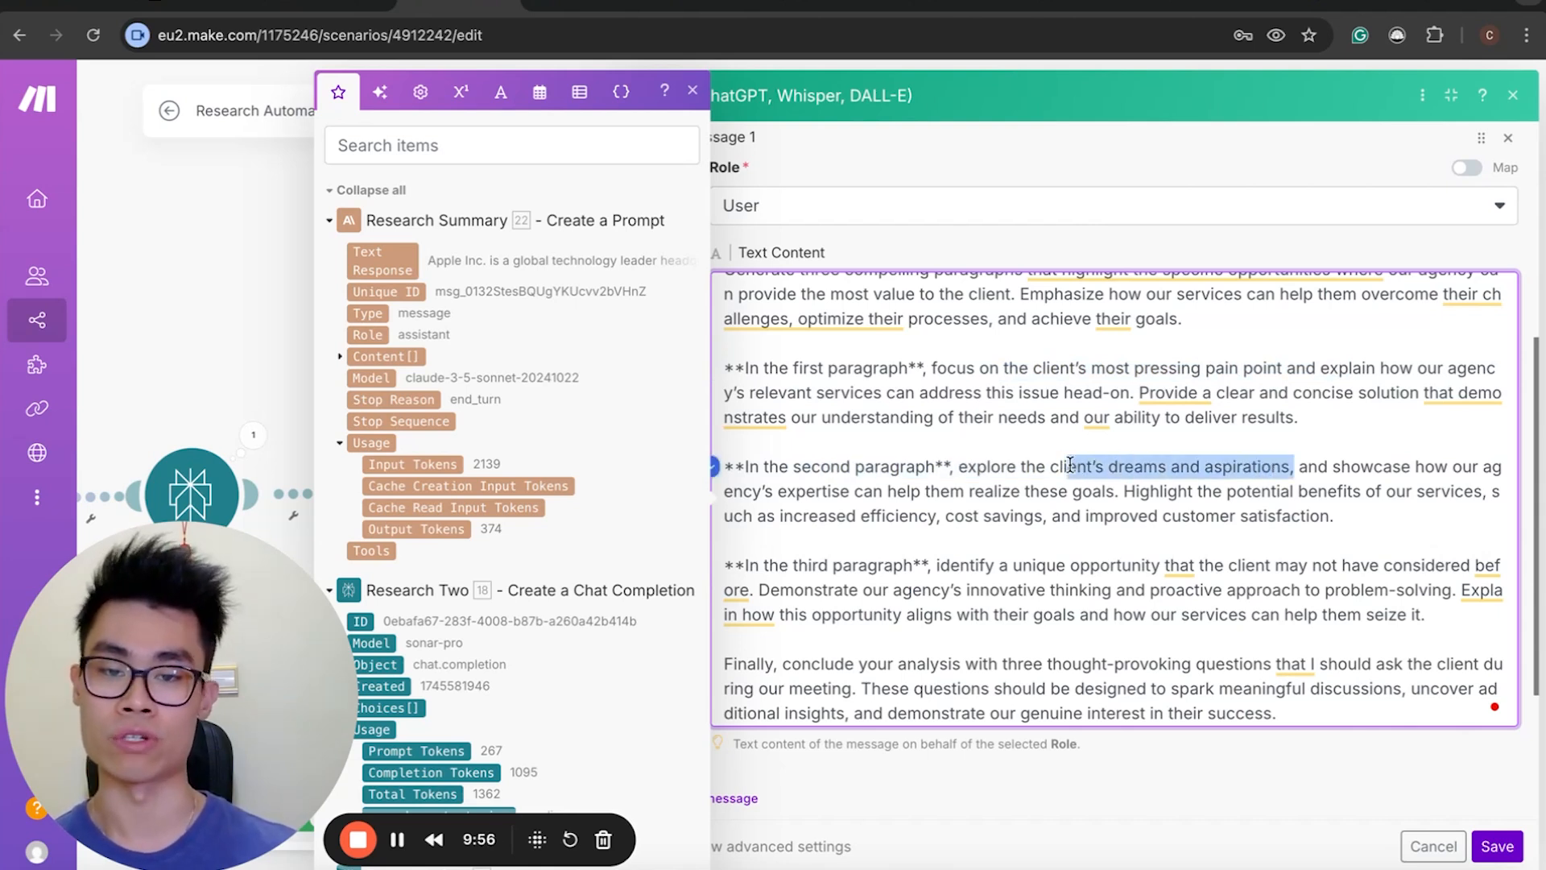
{"action": "left_click_drag", "start_coordinate": [1103, 355], "coordinate": [1284, 355]}
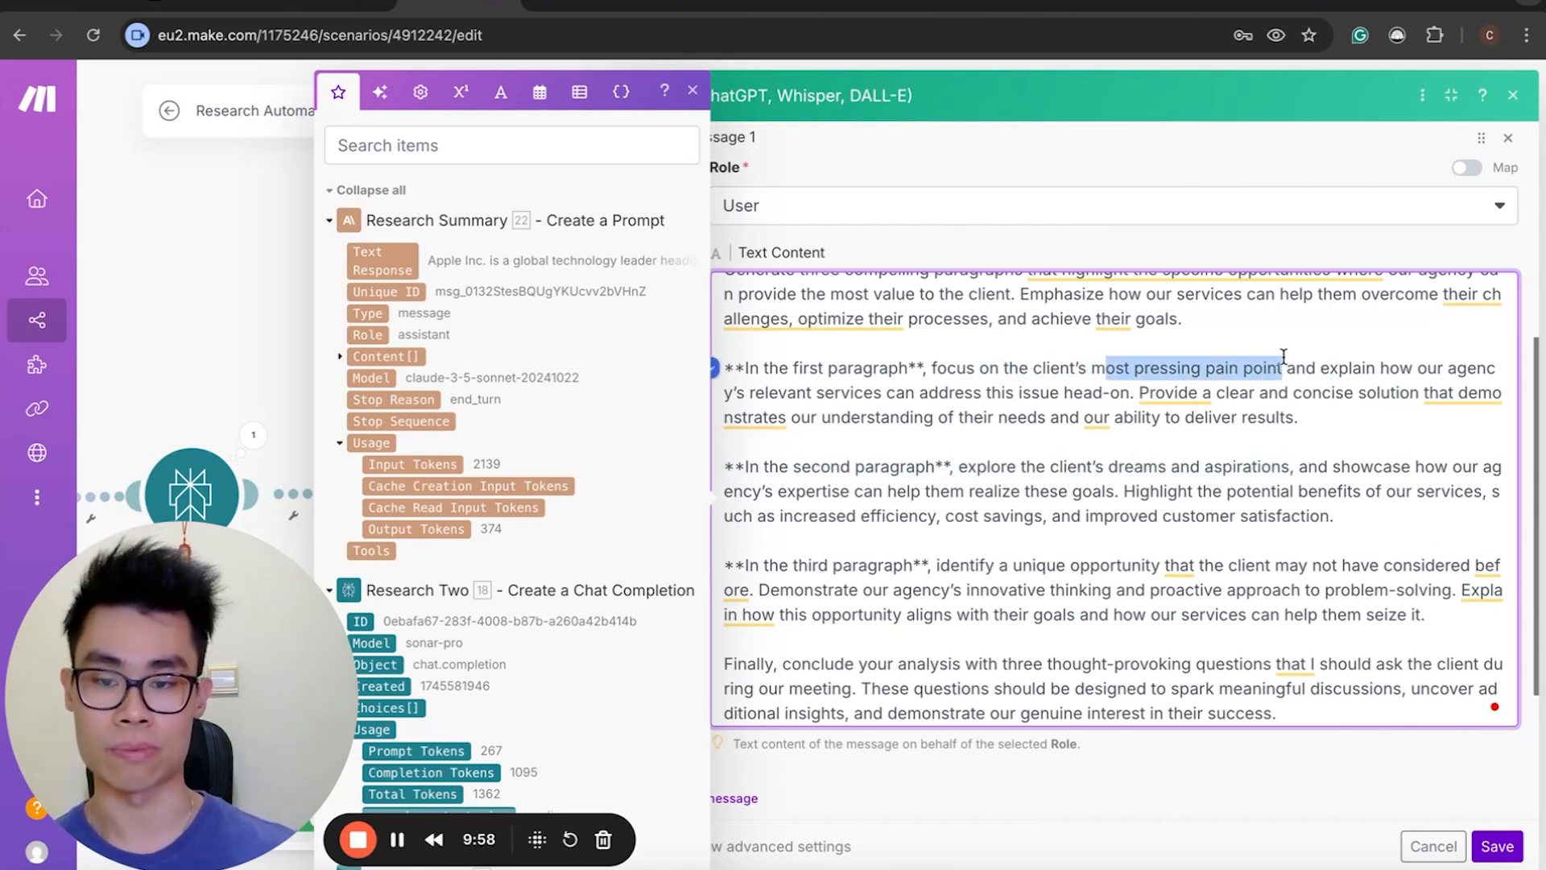
{"action": "left_click_drag", "start_coordinate": [1119, 492], "coordinate": [724, 441]}
Highlight the third paragraph's instruction to identify a unique opportunity the client may not have considered.
{"action": "scroll", "coordinate": [1269, 449], "scroll_direction": "down", "scroll_amount": 2}
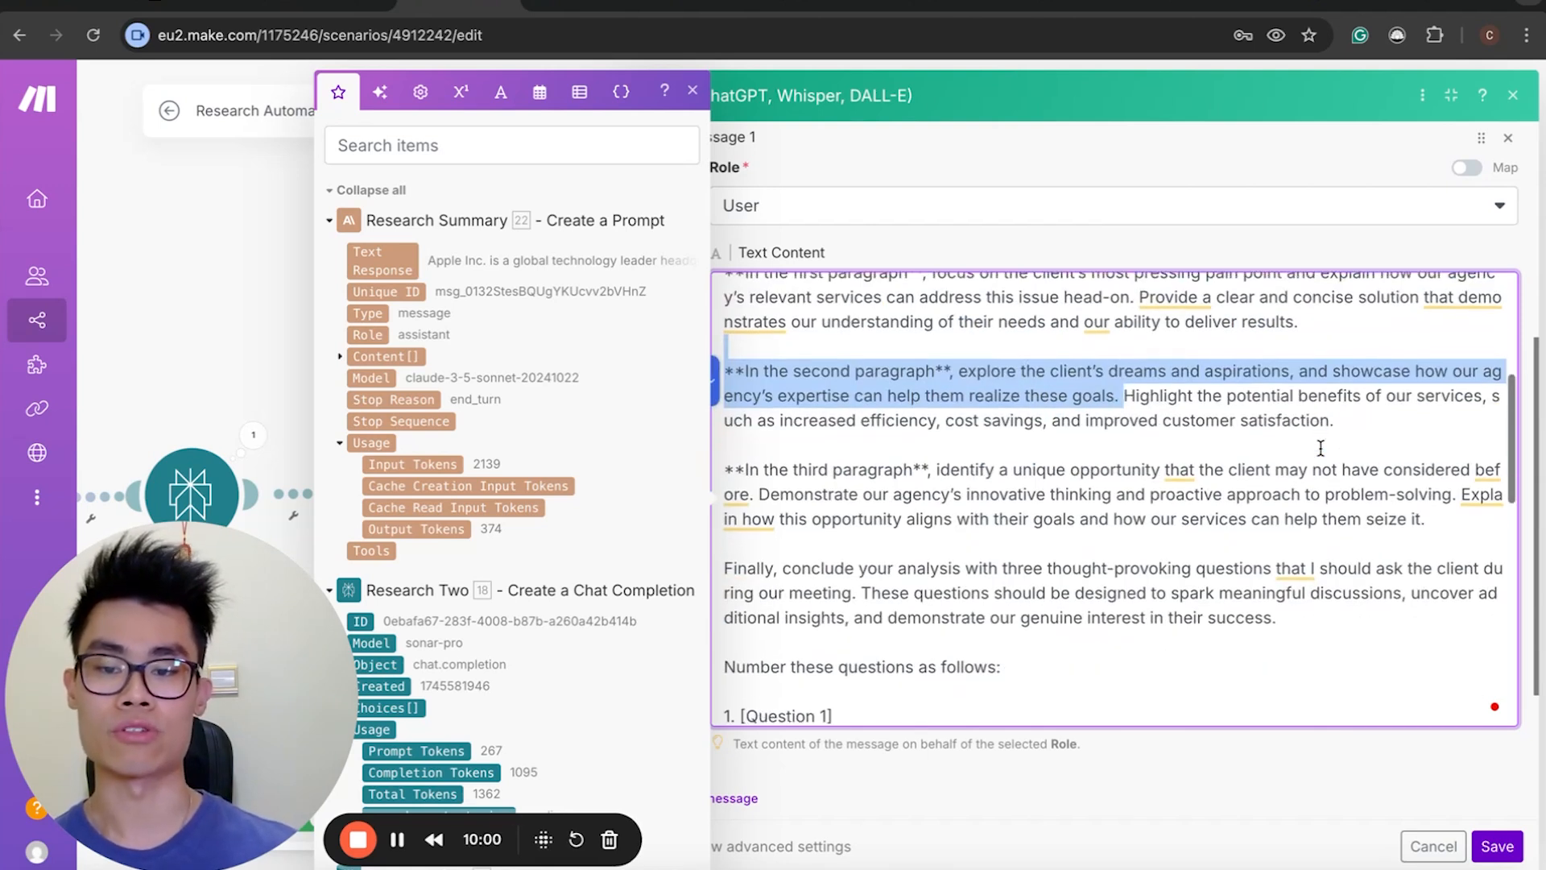
{"action": "left_click_drag", "start_coordinate": [829, 467], "coordinate": [994, 468]}
{"action": "left_click", "coordinate": [1075, 456]}
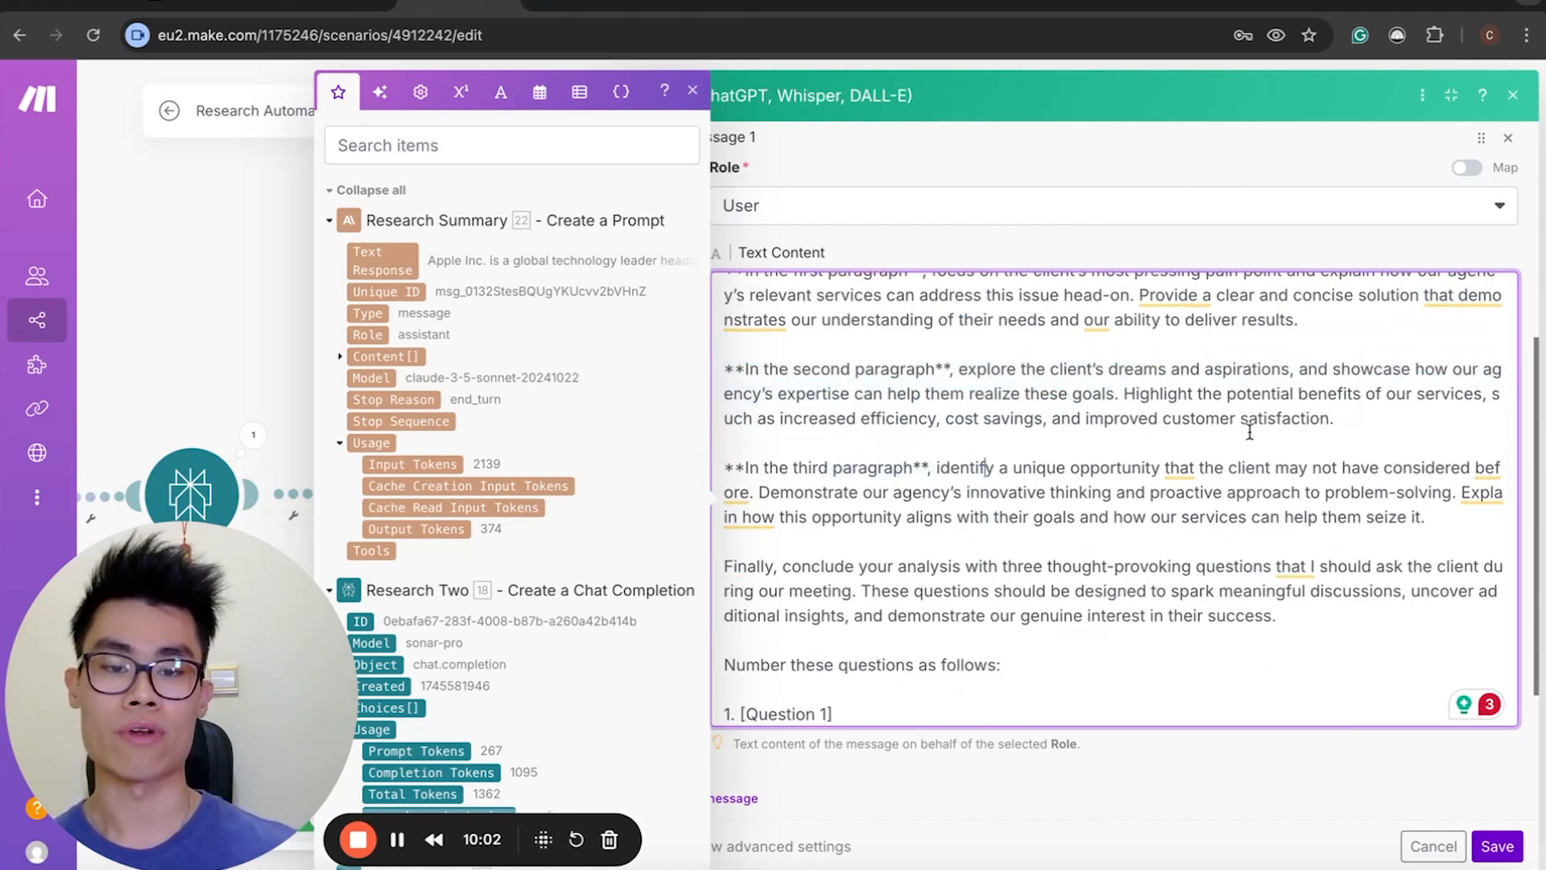
{"action": "left_click_drag", "start_coordinate": [1234, 467], "coordinate": [1334, 467]}
{"action": "left_click", "coordinate": [1332, 467]}
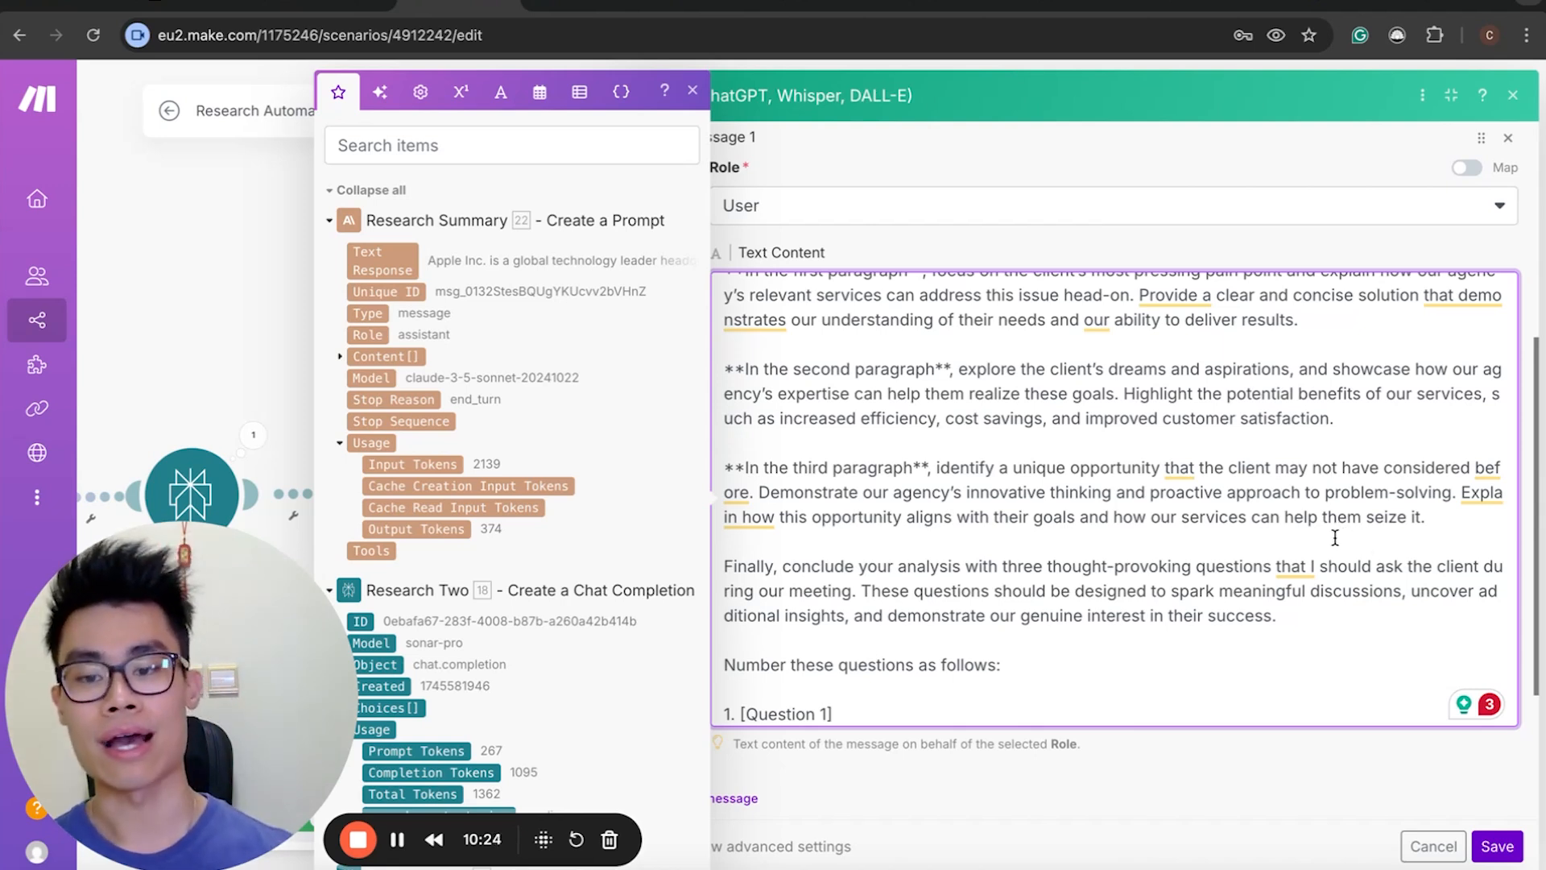
Examine the prompt's closing questions section, highlighting the three numbered questions, the definition of a good question, and the example questions.
{"action": "scroll", "coordinate": [1338, 536], "scroll_direction": "down", "scroll_amount": 3}
{"action": "left_click_drag", "start_coordinate": [776, 481], "coordinate": [889, 535]}
{"action": "left_click", "coordinate": [872, 537]}
{"action": "scroll", "coordinate": [876, 585], "scroll_direction": "down", "scroll_amount": 4}
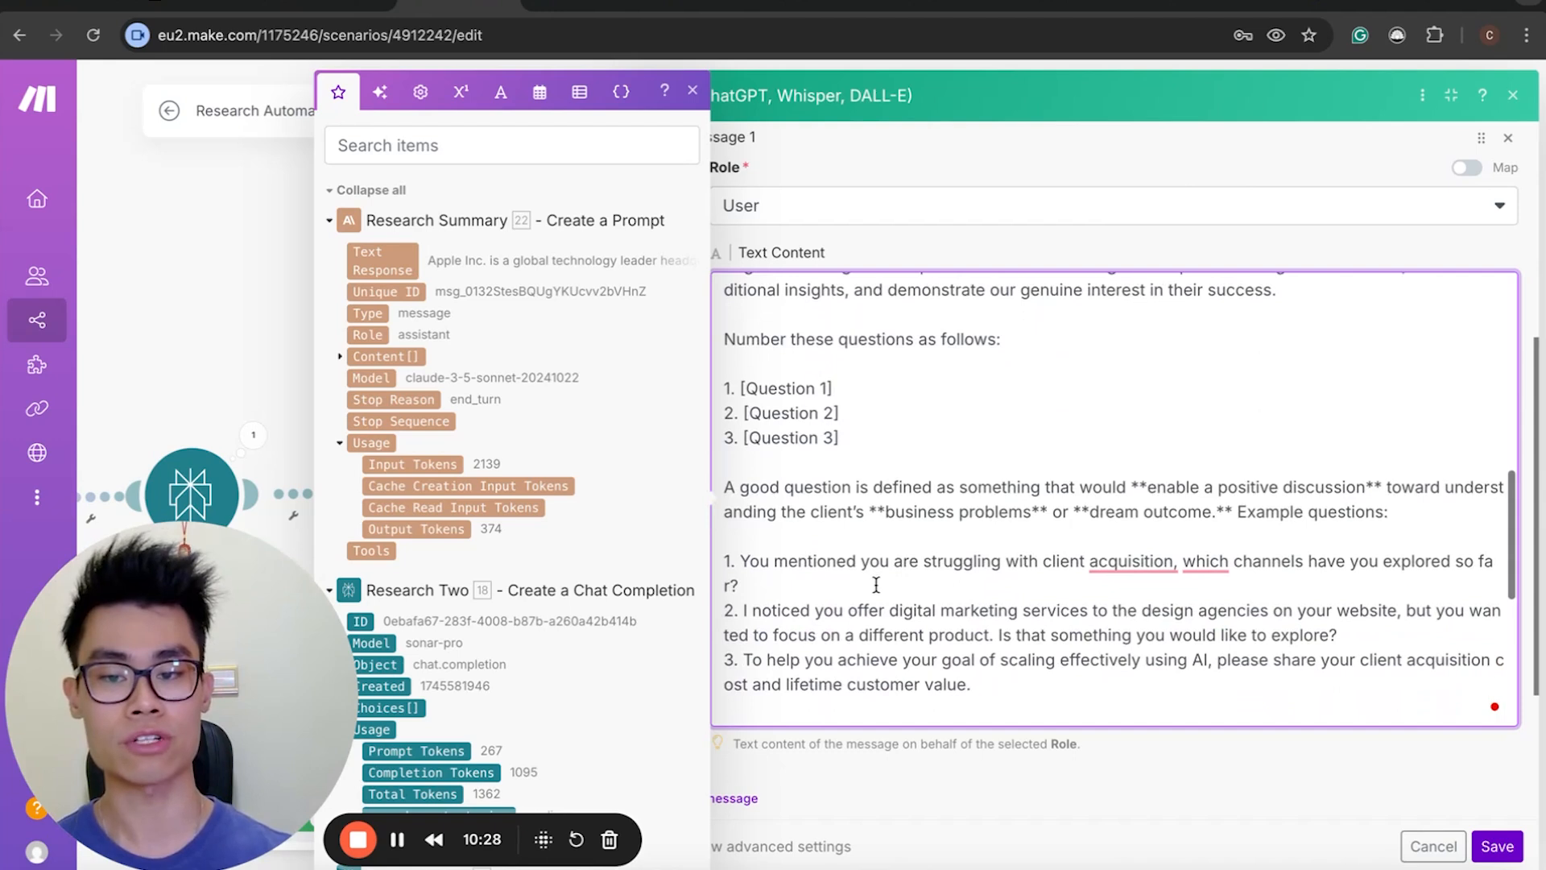
{"action": "left_click_drag", "start_coordinate": [785, 376], "coordinate": [914, 406]}
{"action": "left_click", "coordinate": [942, 416]}
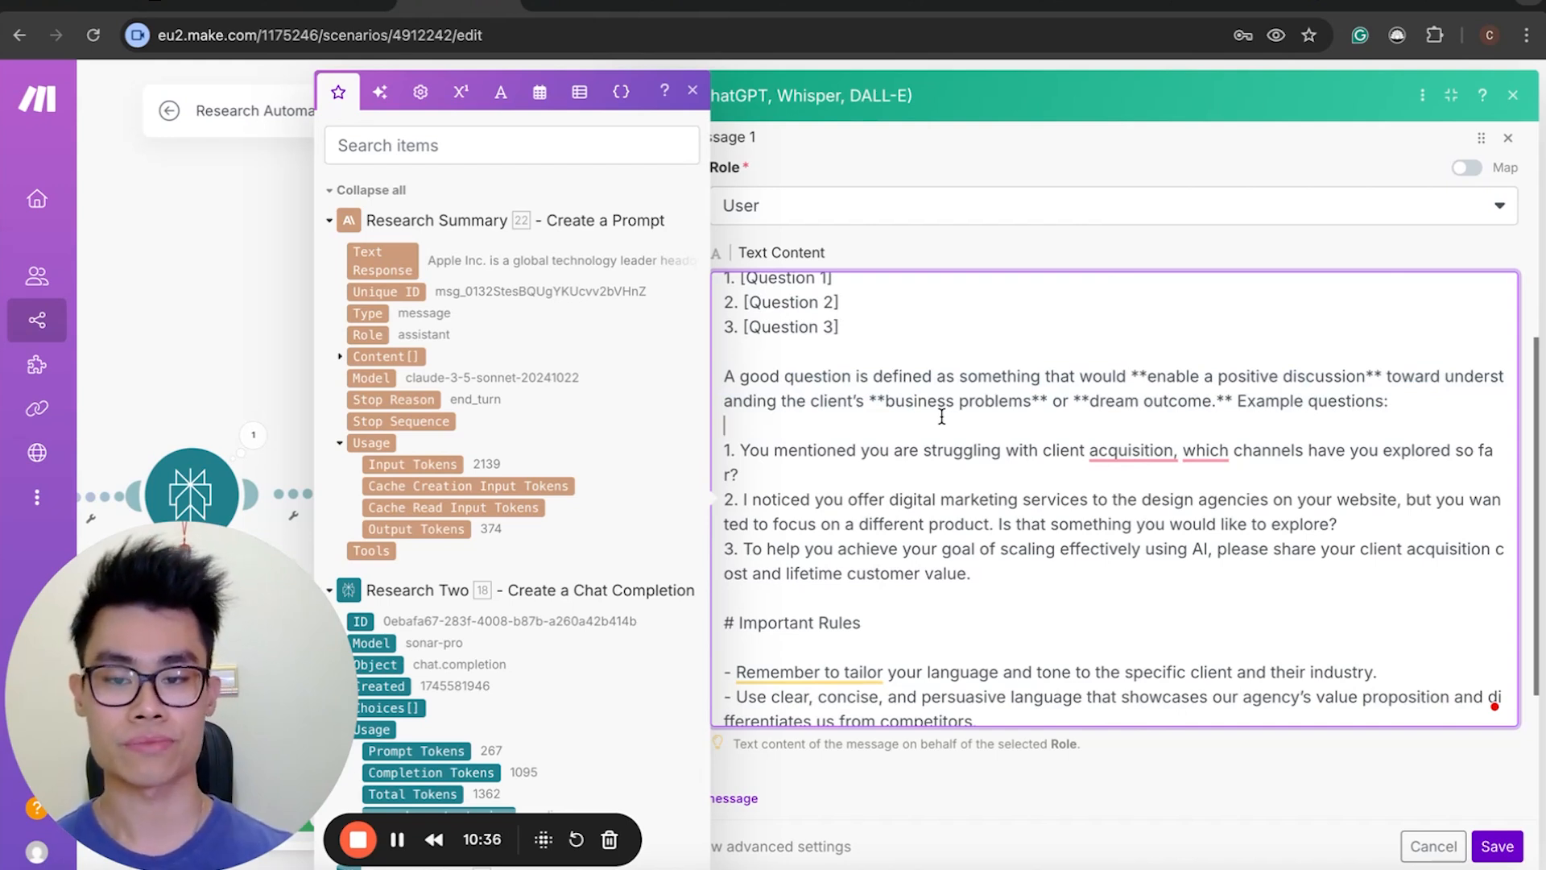
{"action": "scroll", "coordinate": [942, 416], "scroll_direction": "down", "scroll_amount": 1}
{"action": "left_click_drag", "start_coordinate": [825, 420], "coordinate": [967, 523]}
{"action": "scroll", "coordinate": [966, 524], "scroll_direction": "down", "scroll_amount": 3}
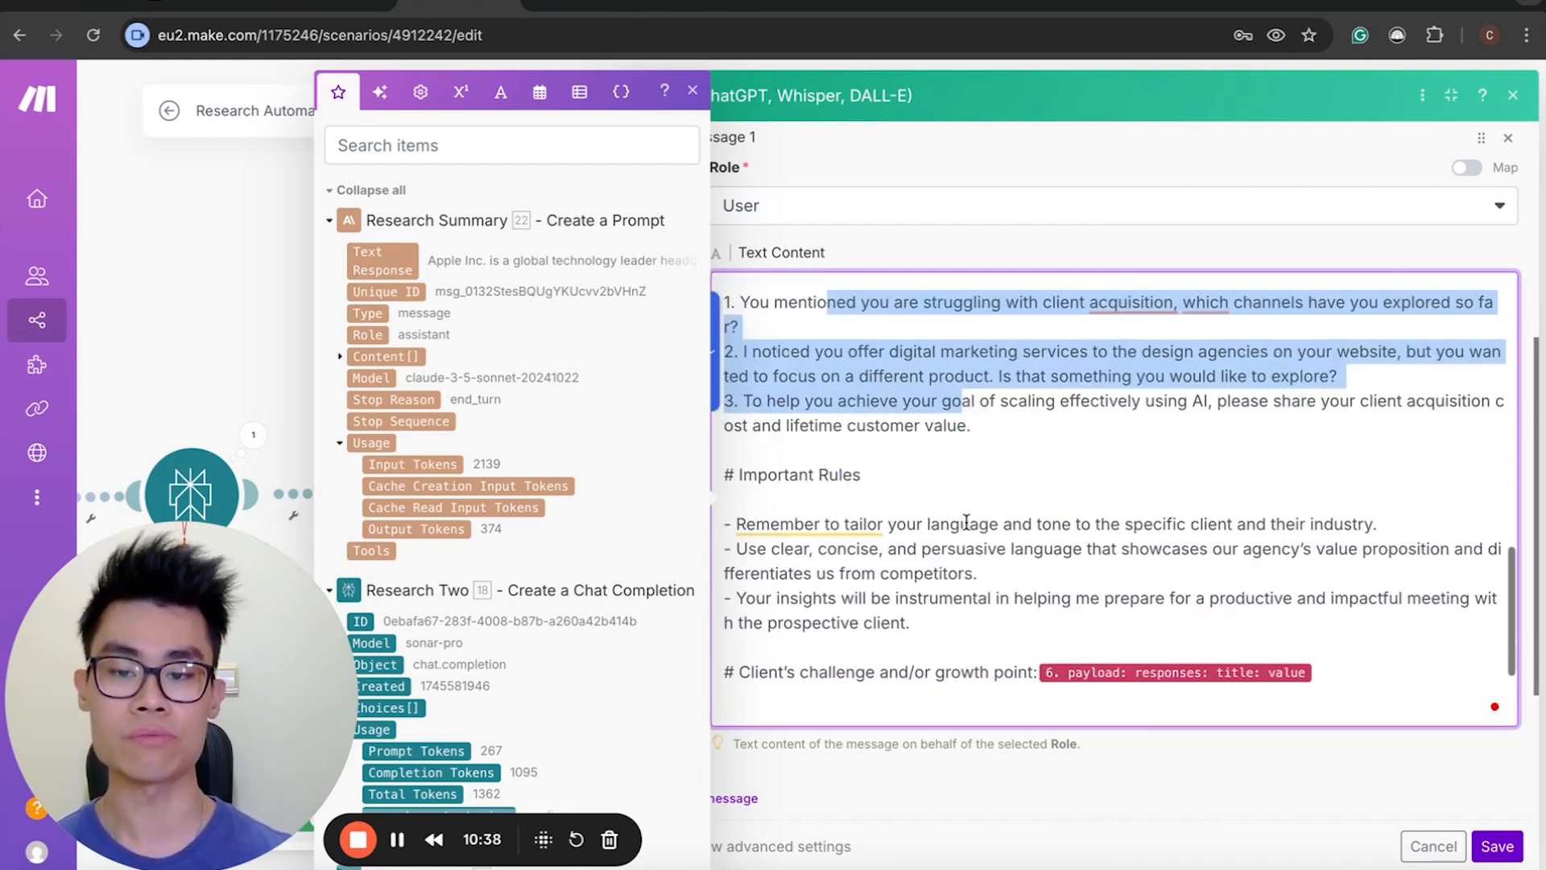
Review the Important Rules and the mapped client and agency data in the prompt, and save the Value Proposition settings.
{"action": "scroll", "coordinate": [966, 522], "scroll_direction": "down", "scroll_amount": 1}
{"action": "left_click_drag", "start_coordinate": [894, 414], "coordinate": [959, 535]}
{"action": "left_click", "coordinate": [968, 553]}
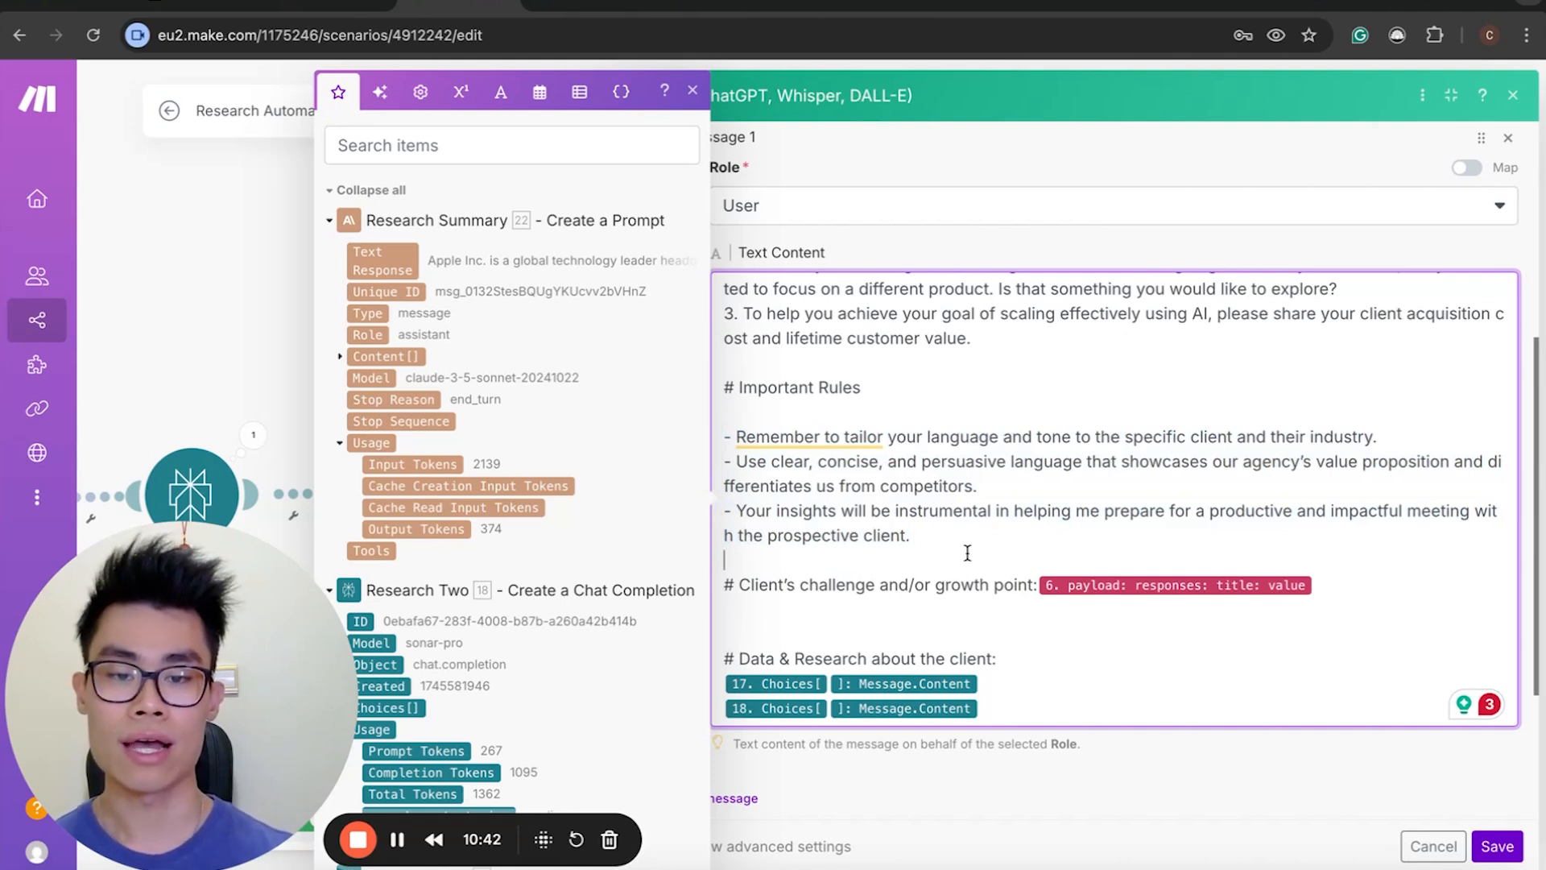
{"action": "scroll", "coordinate": [1026, 621], "scroll_direction": "down", "scroll_amount": 1}
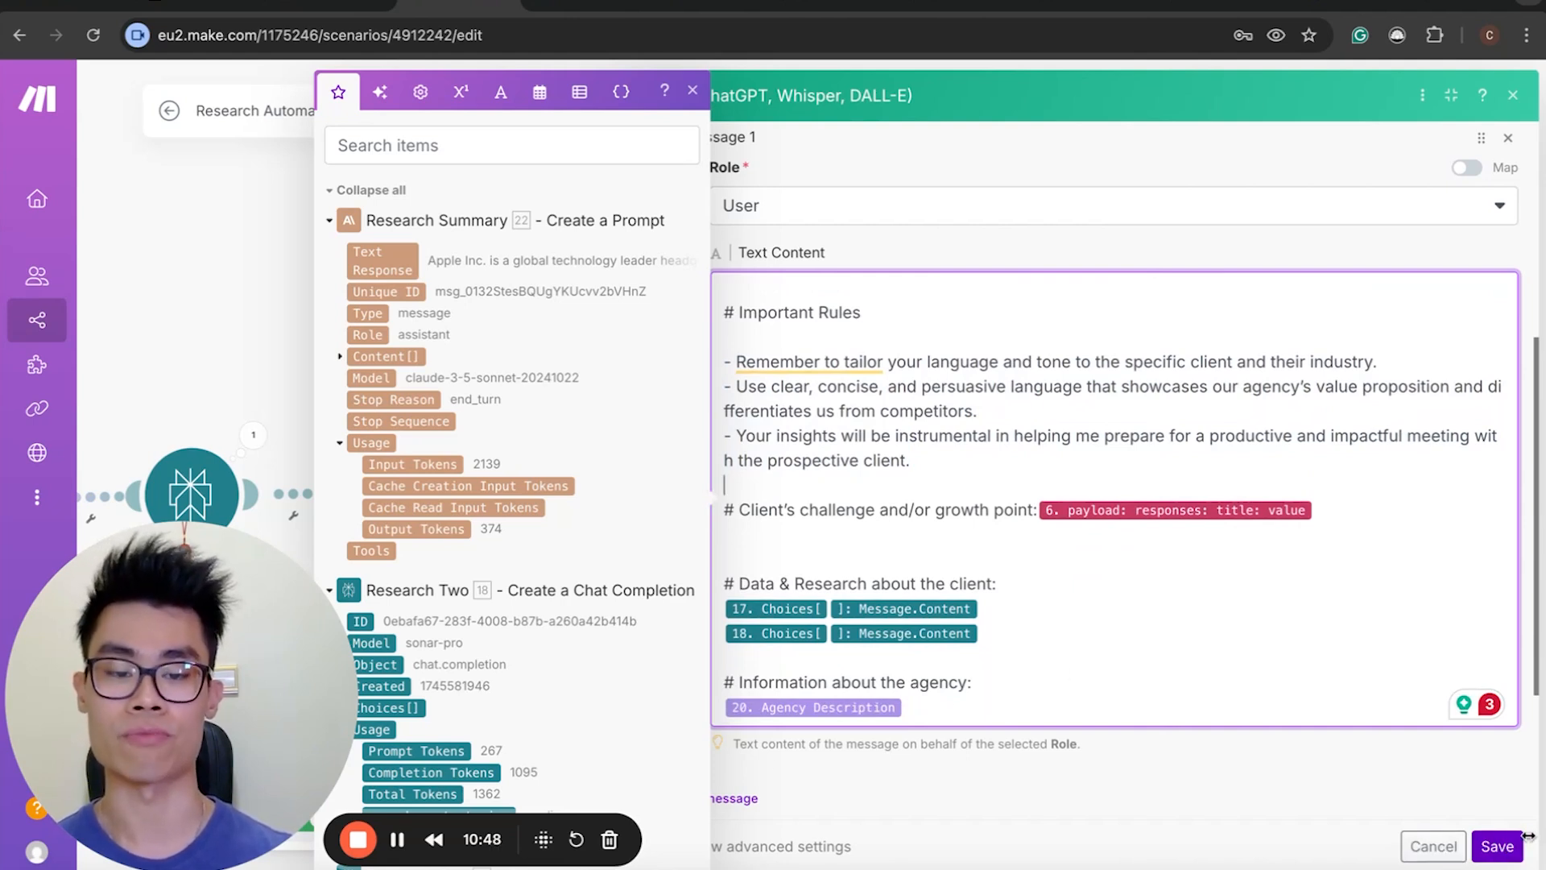
{"action": "left_click", "coordinate": [1496, 846]}
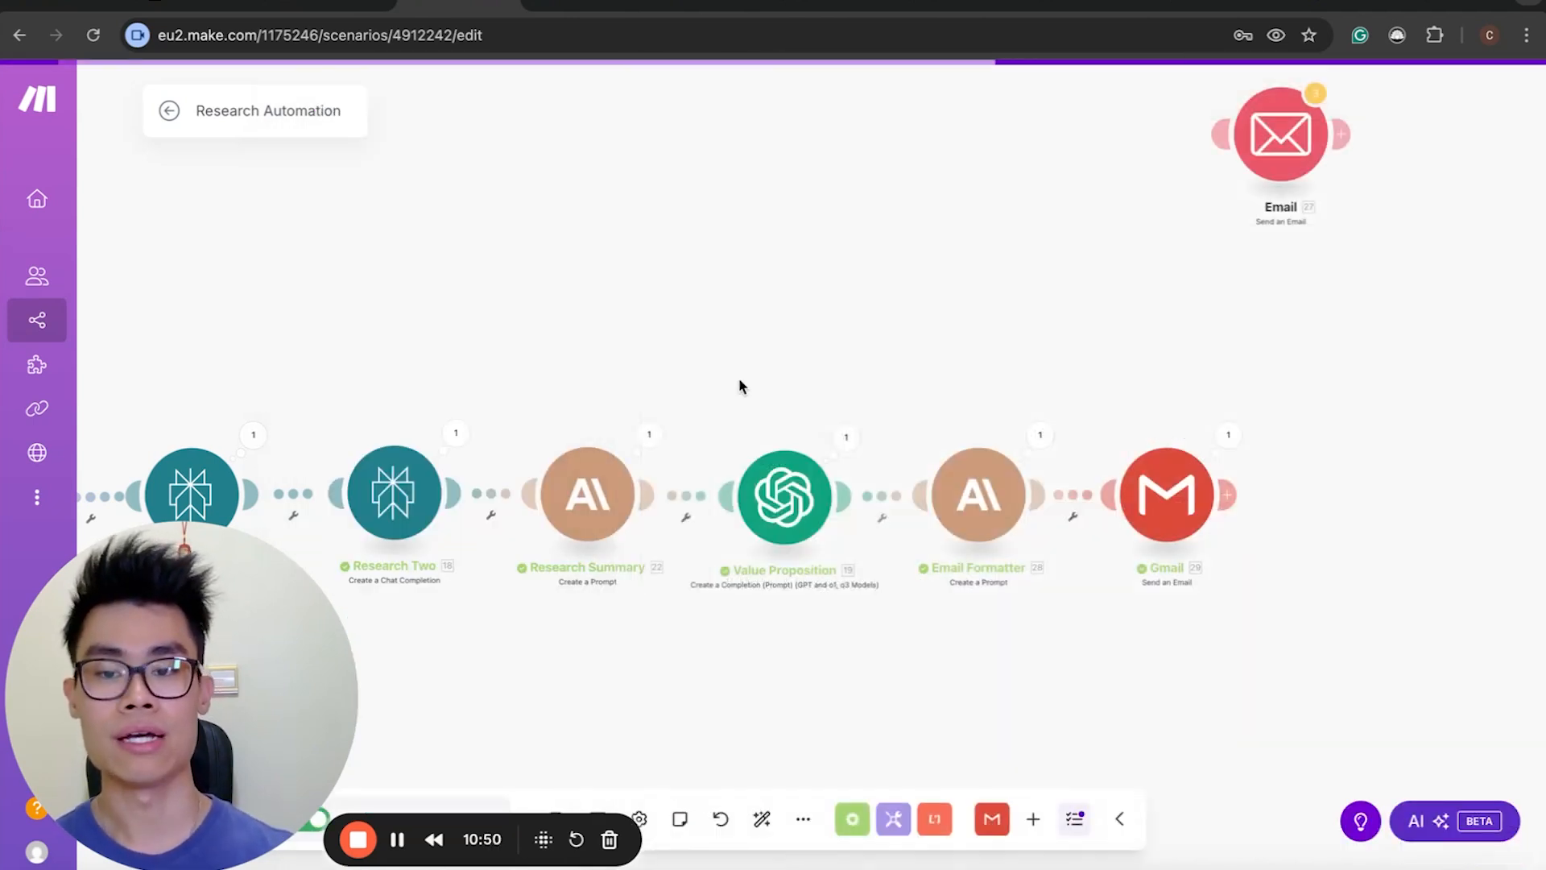
Expand the Result text in the Value Proposition module's run output, read through it, and close the output.
{"action": "left_click", "coordinate": [845, 437]}
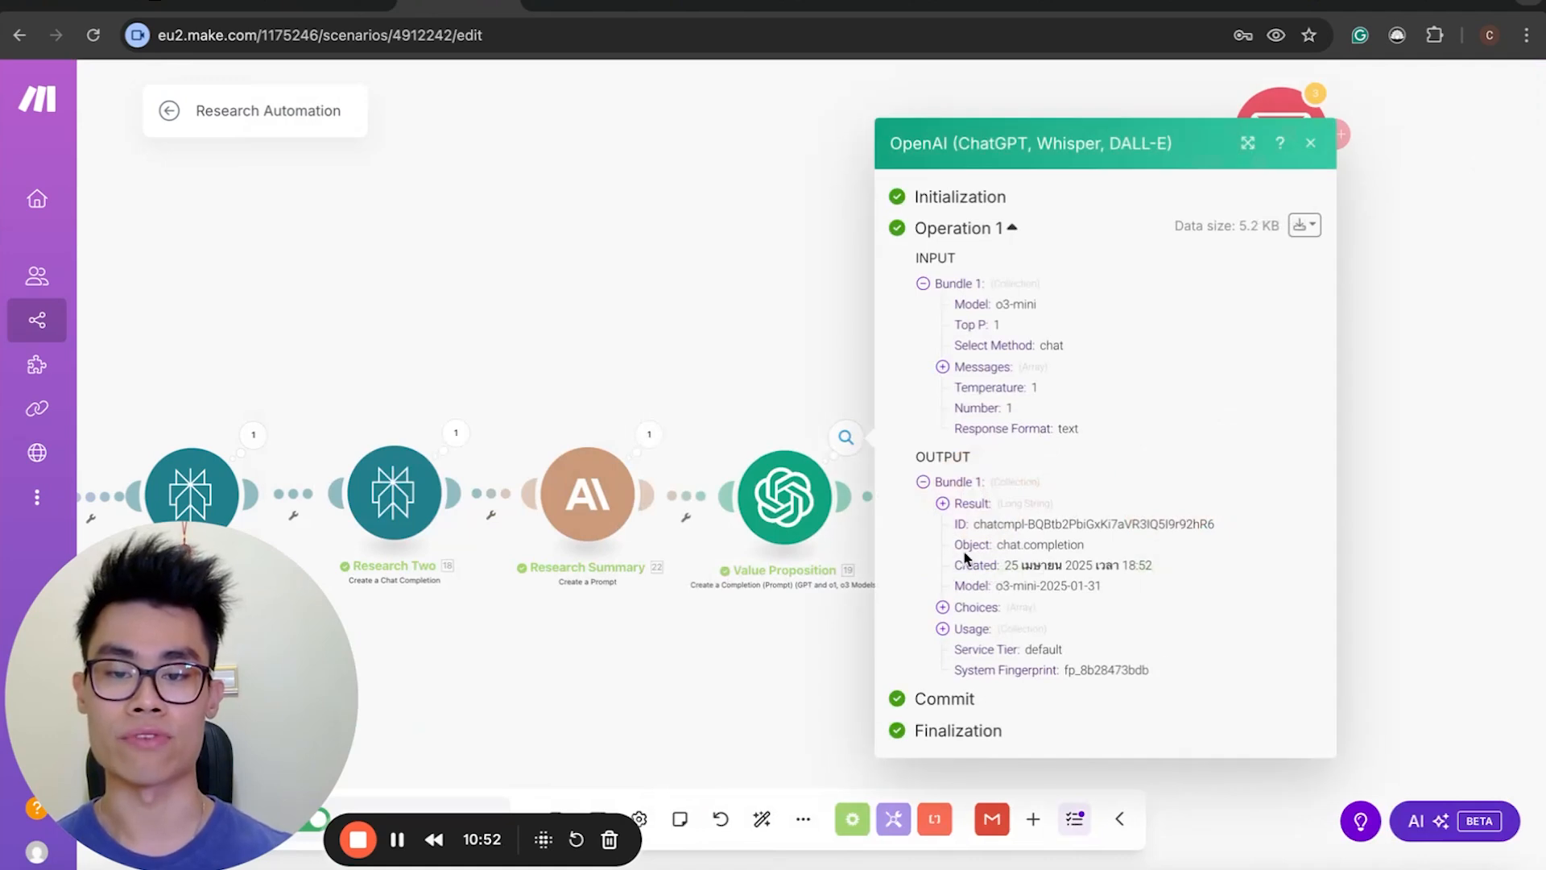
{"action": "left_click", "coordinate": [940, 507]}
{"action": "scroll", "coordinate": [1078, 532], "scroll_direction": "down", "scroll_amount": 7}
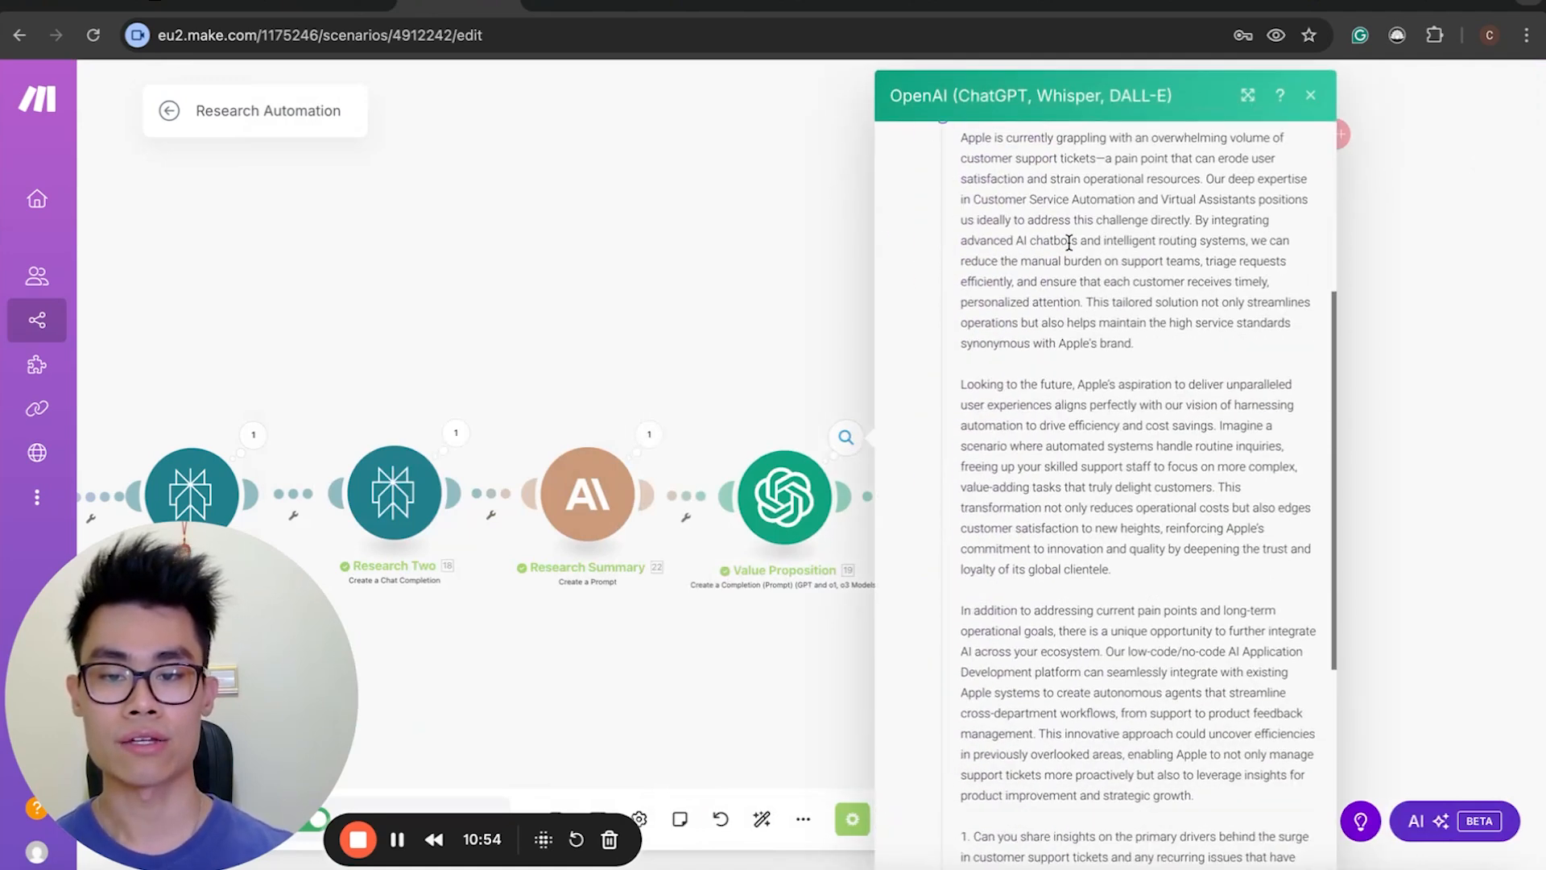
{"action": "scroll", "coordinate": [1078, 533], "scroll_direction": "up", "scroll_amount": 7}
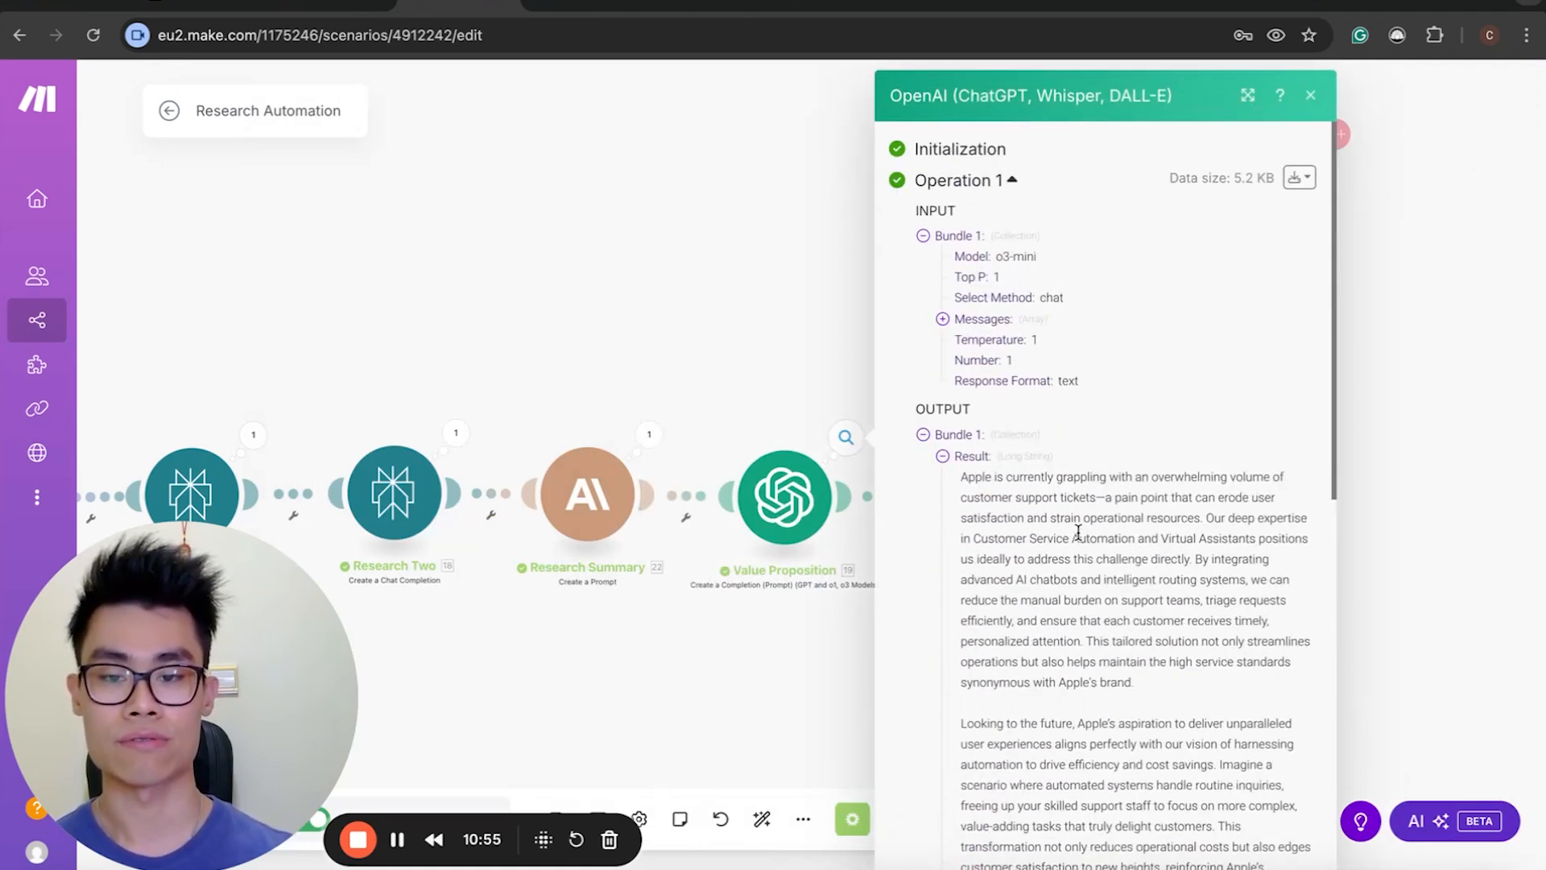
{"action": "left_click", "coordinate": [1311, 95]}
Open the Email Formatter settings in the enlarged view and highlight the prompt's instruction to format the content as simple HTML.
{"action": "left_click", "coordinate": [1014, 500]}
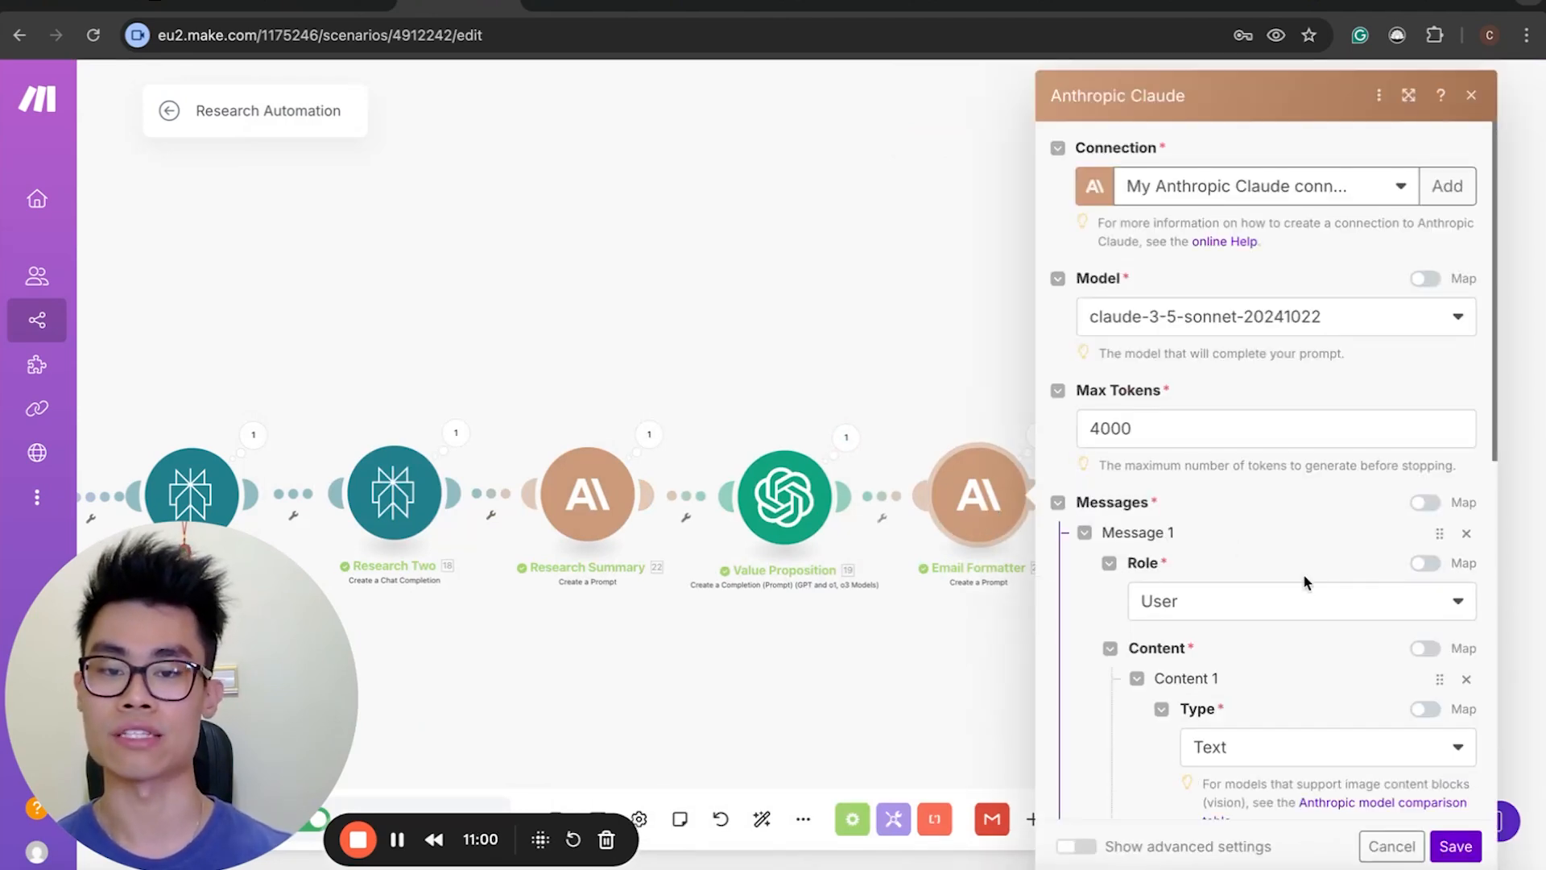
{"action": "left_click", "coordinate": [1405, 98]}
{"action": "scroll", "coordinate": [1313, 352], "scroll_direction": "down", "scroll_amount": 5}
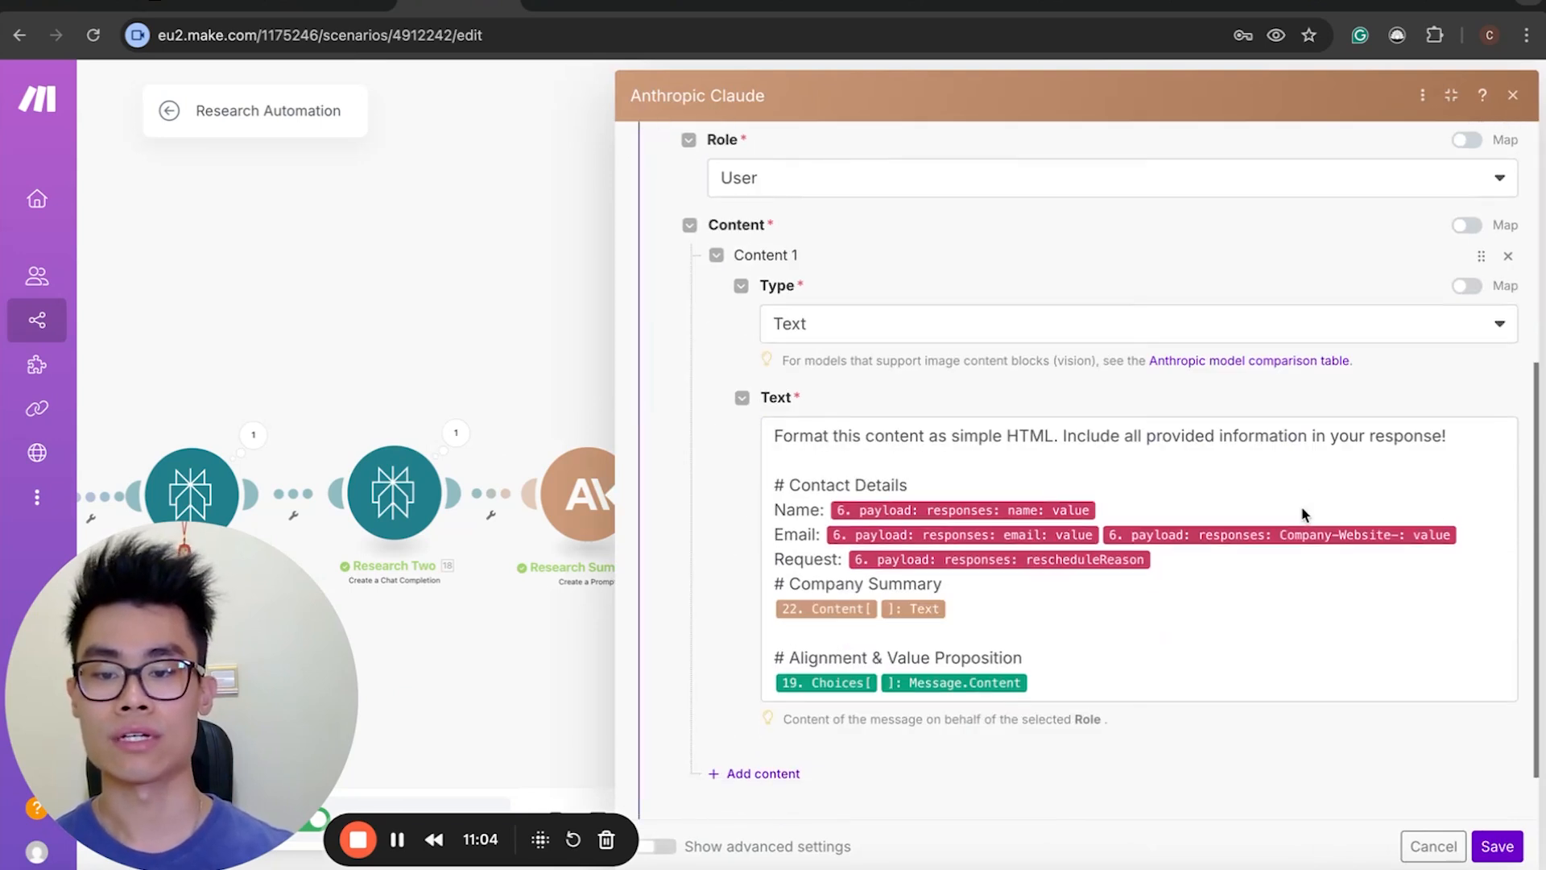
{"action": "scroll", "coordinate": [905, 338], "scroll_direction": "up", "scroll_amount": 1}
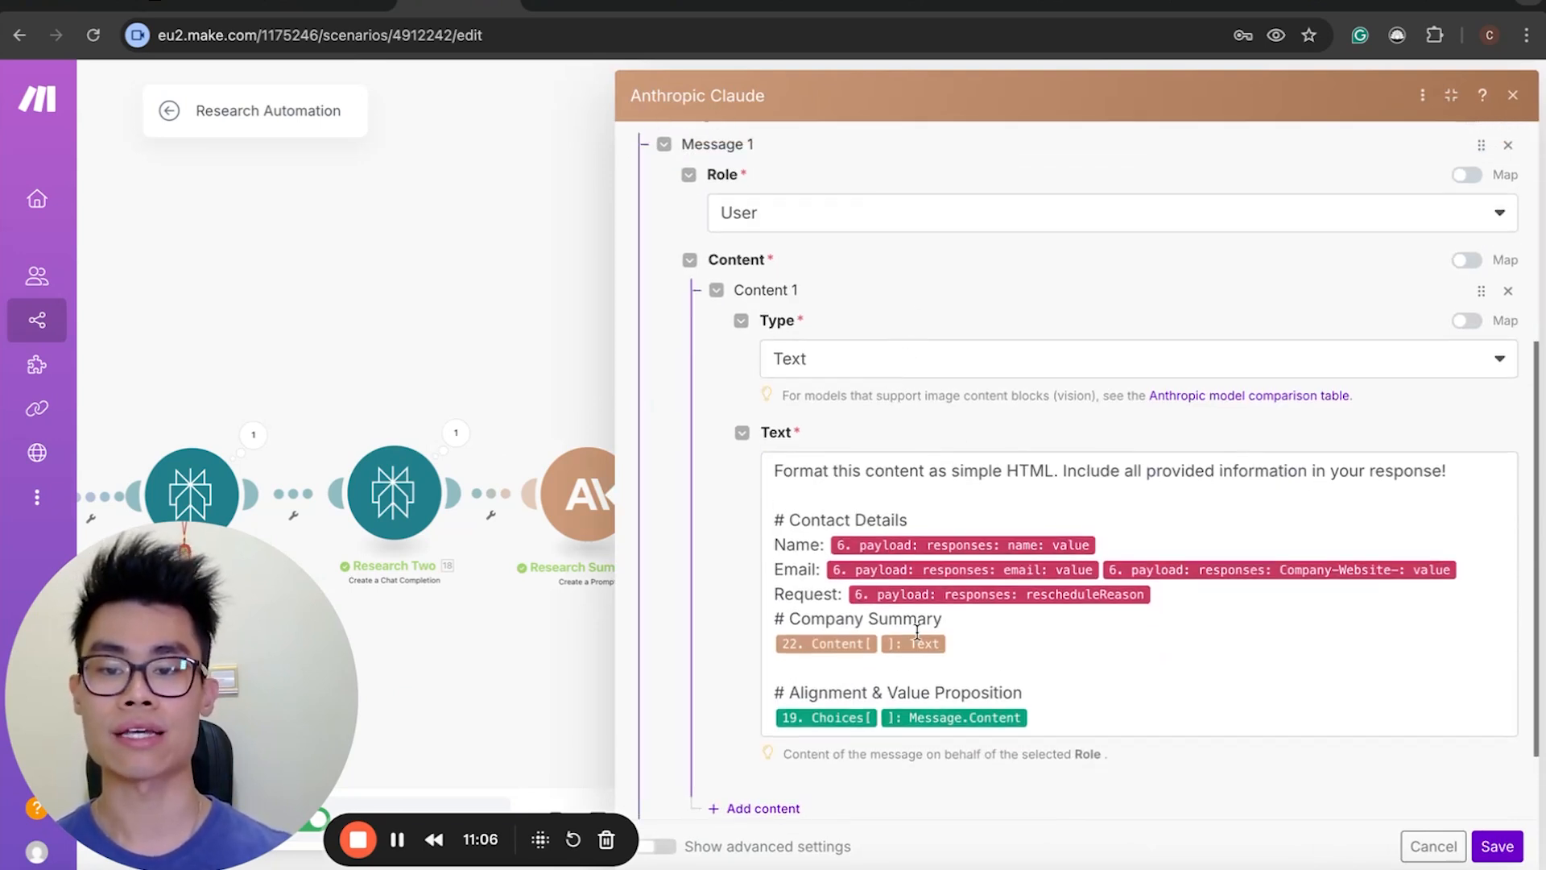
{"action": "left_click_drag", "start_coordinate": [823, 471], "coordinate": [984, 472]}
{"action": "left_click", "coordinate": [982, 472]}
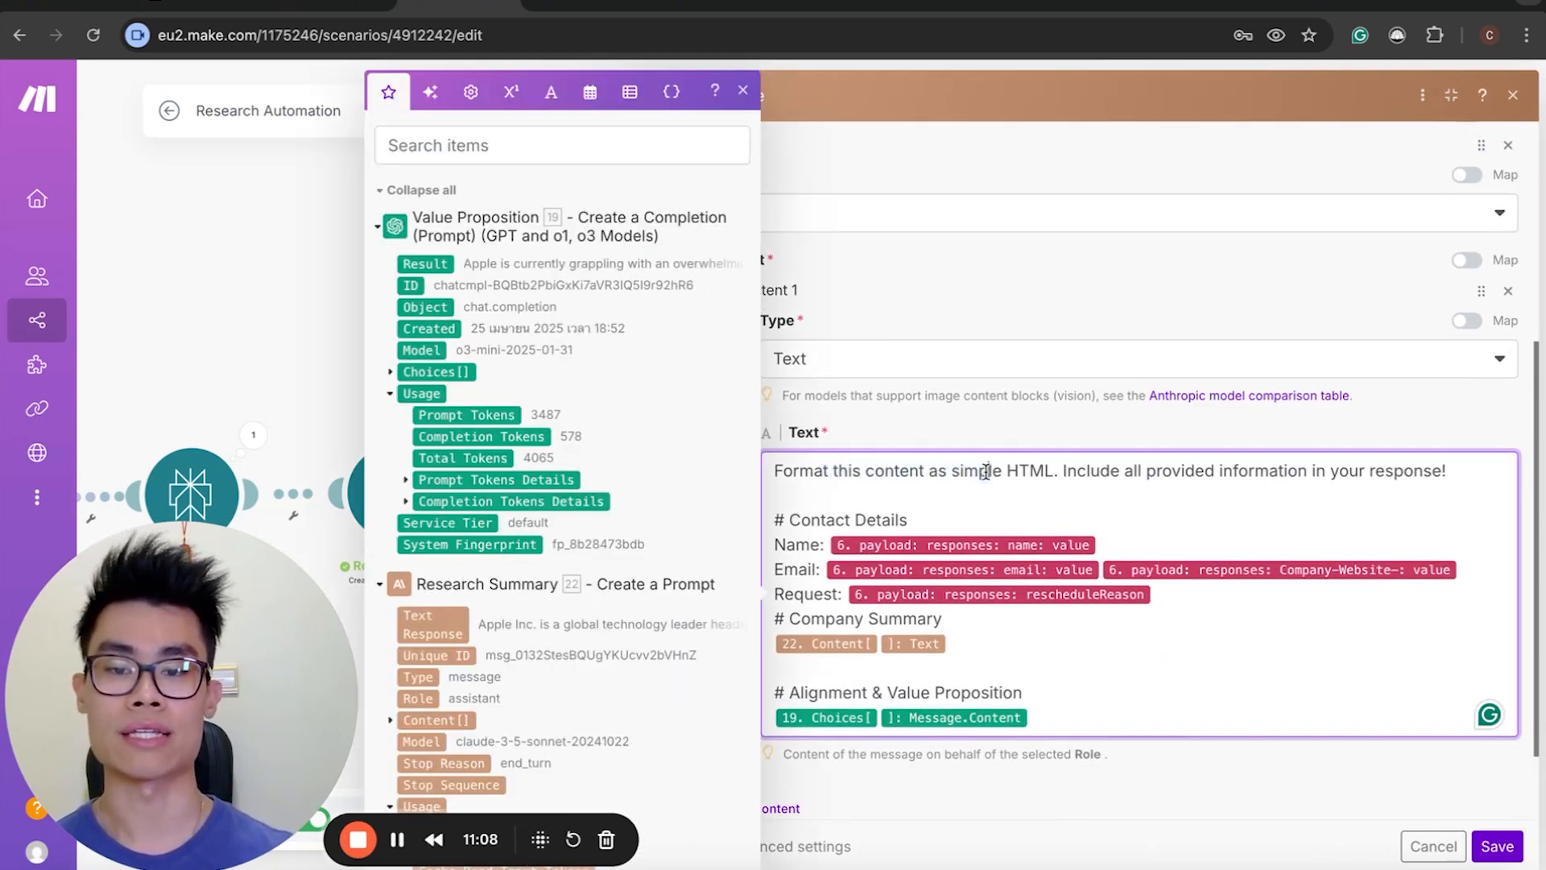
{"action": "scroll", "coordinate": [1214, 481], "scroll_direction": "up", "scroll_amount": 2}
{"action": "scroll", "coordinate": [1215, 488], "scroll_direction": "down", "scroll_amount": 3}
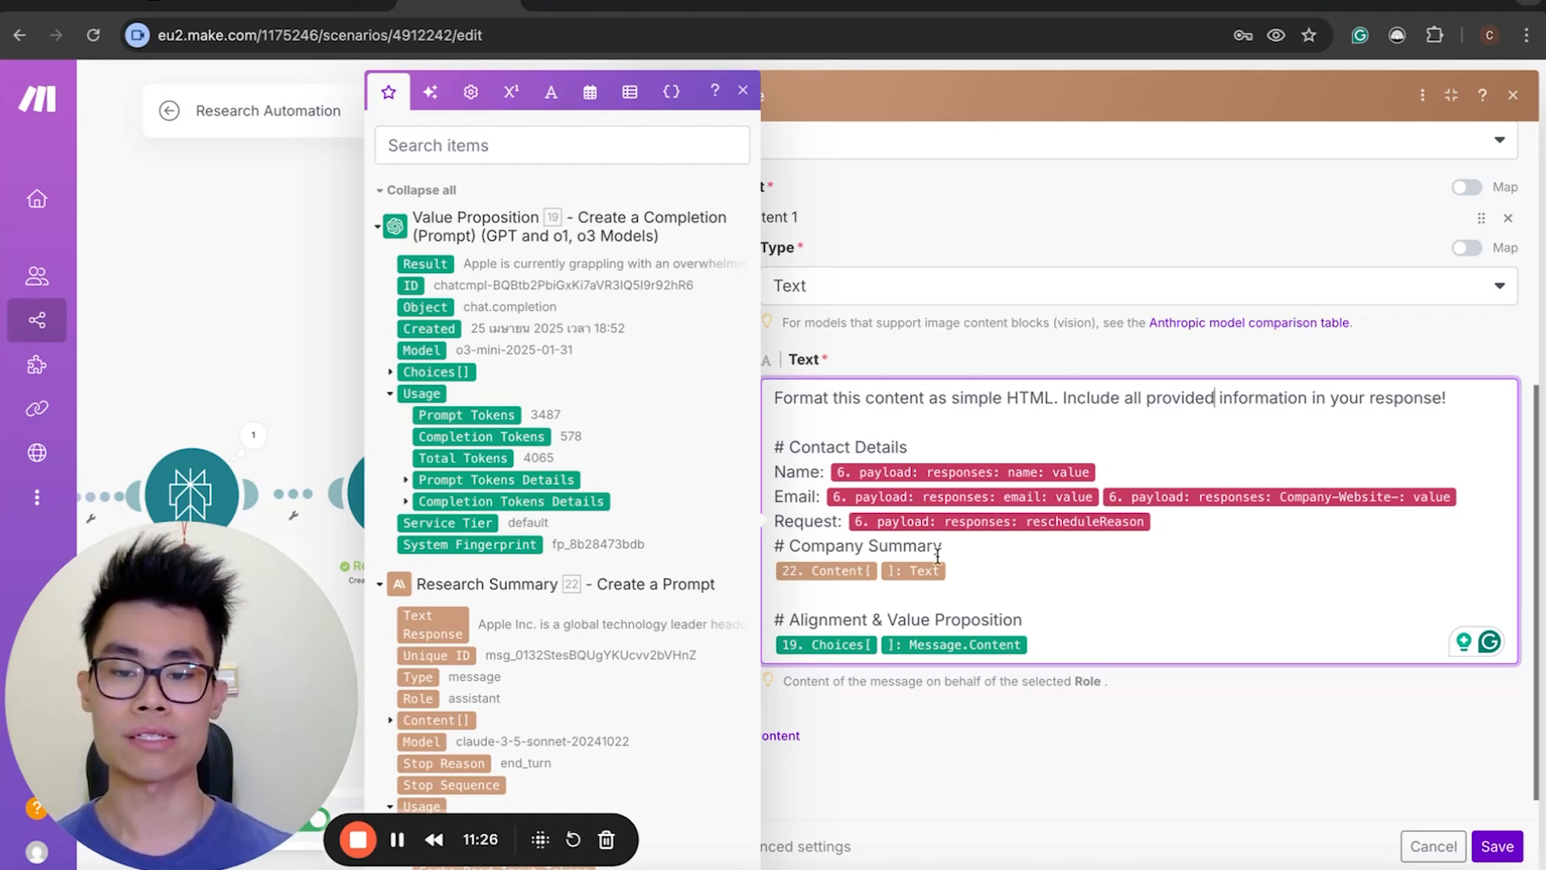
Highlight the mapped Research Summary text under Company Summary, look through the mappable items, and close the Email Formatter settings.
{"action": "left_click_drag", "start_coordinate": [989, 571], "coordinate": [813, 571]}
{"action": "scroll", "coordinate": [604, 596], "scroll_direction": "down", "scroll_amount": 5}
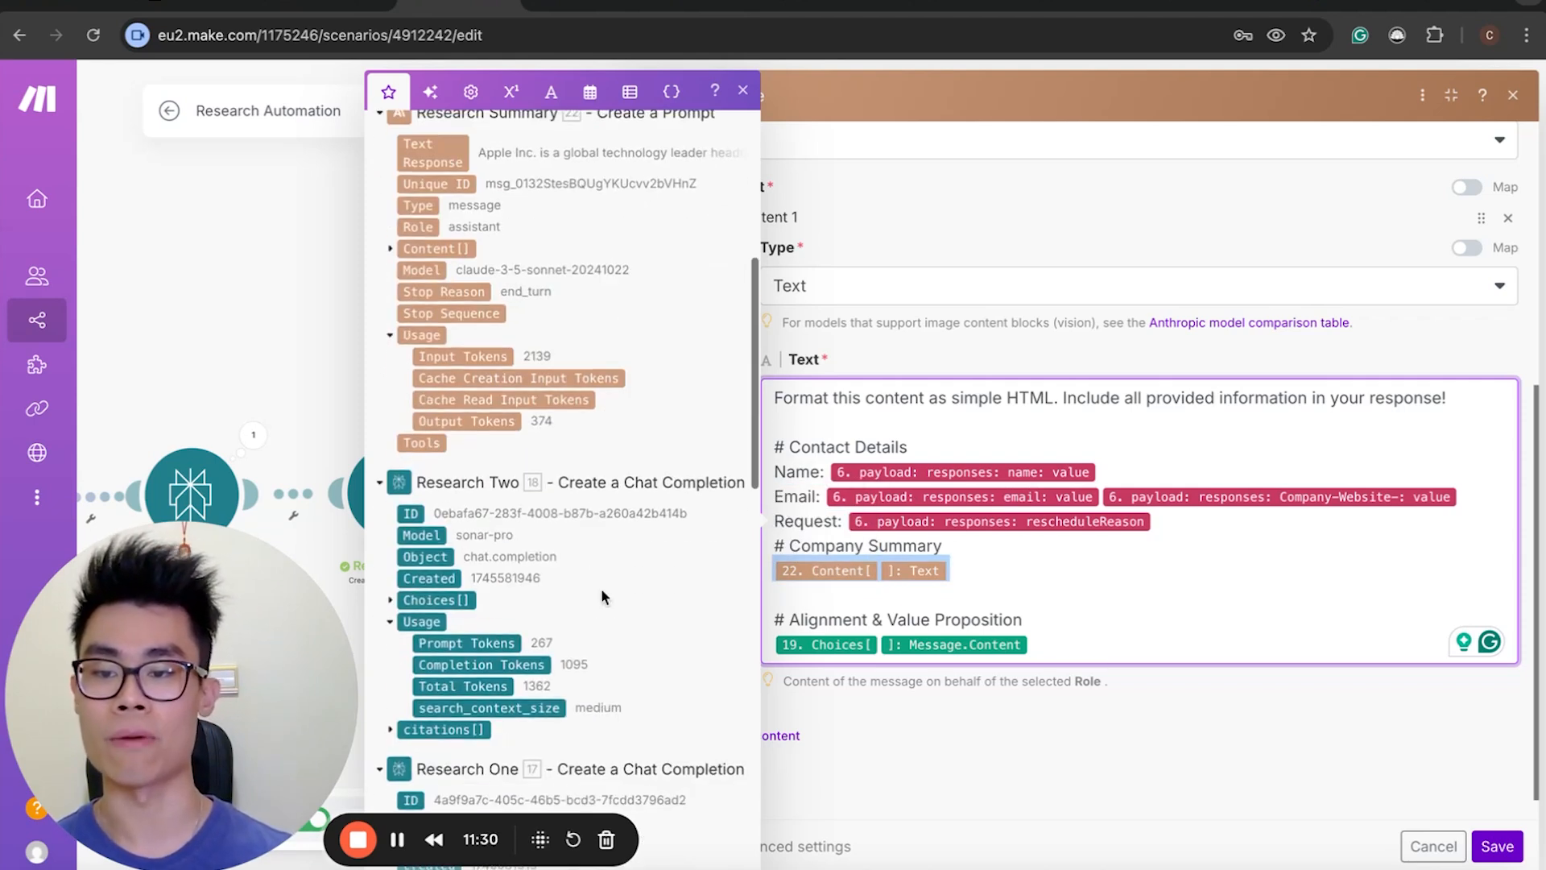
{"action": "scroll", "coordinate": [489, 409], "scroll_direction": "up", "scroll_amount": 2}
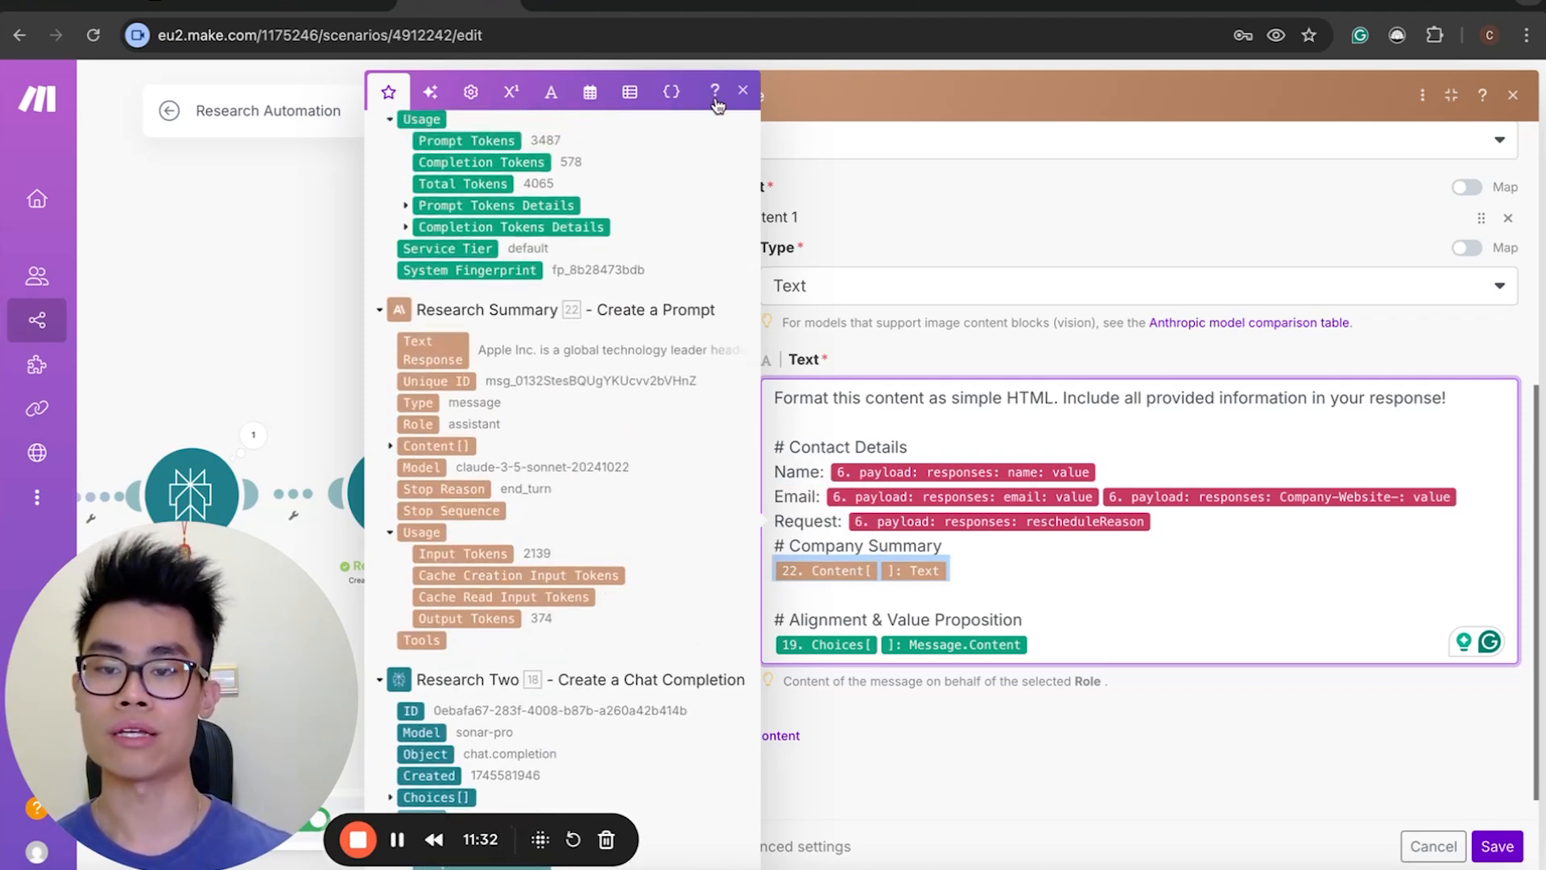
{"action": "left_click", "coordinate": [743, 90]}
{"action": "left_click", "coordinate": [508, 313]}
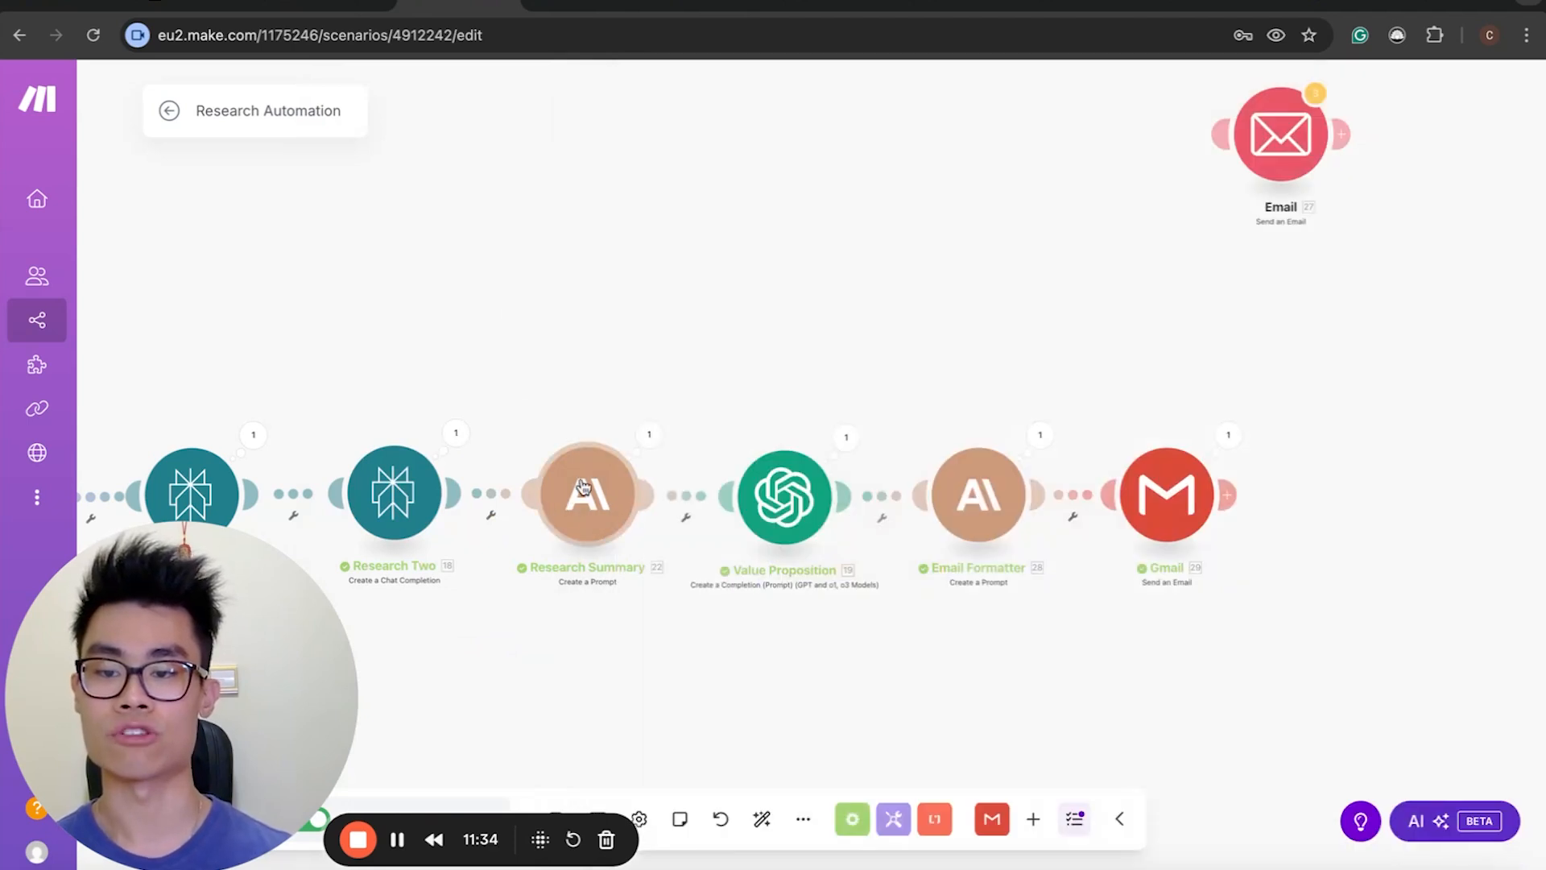
Reopen the Email Formatter settings enlarged, highlight the Alignment & Value Proposition heading in the prompt, and close them.
{"action": "left_click", "coordinate": [992, 499]}
{"action": "scroll", "coordinate": [1060, 578], "scroll_direction": "down", "scroll_amount": 5}
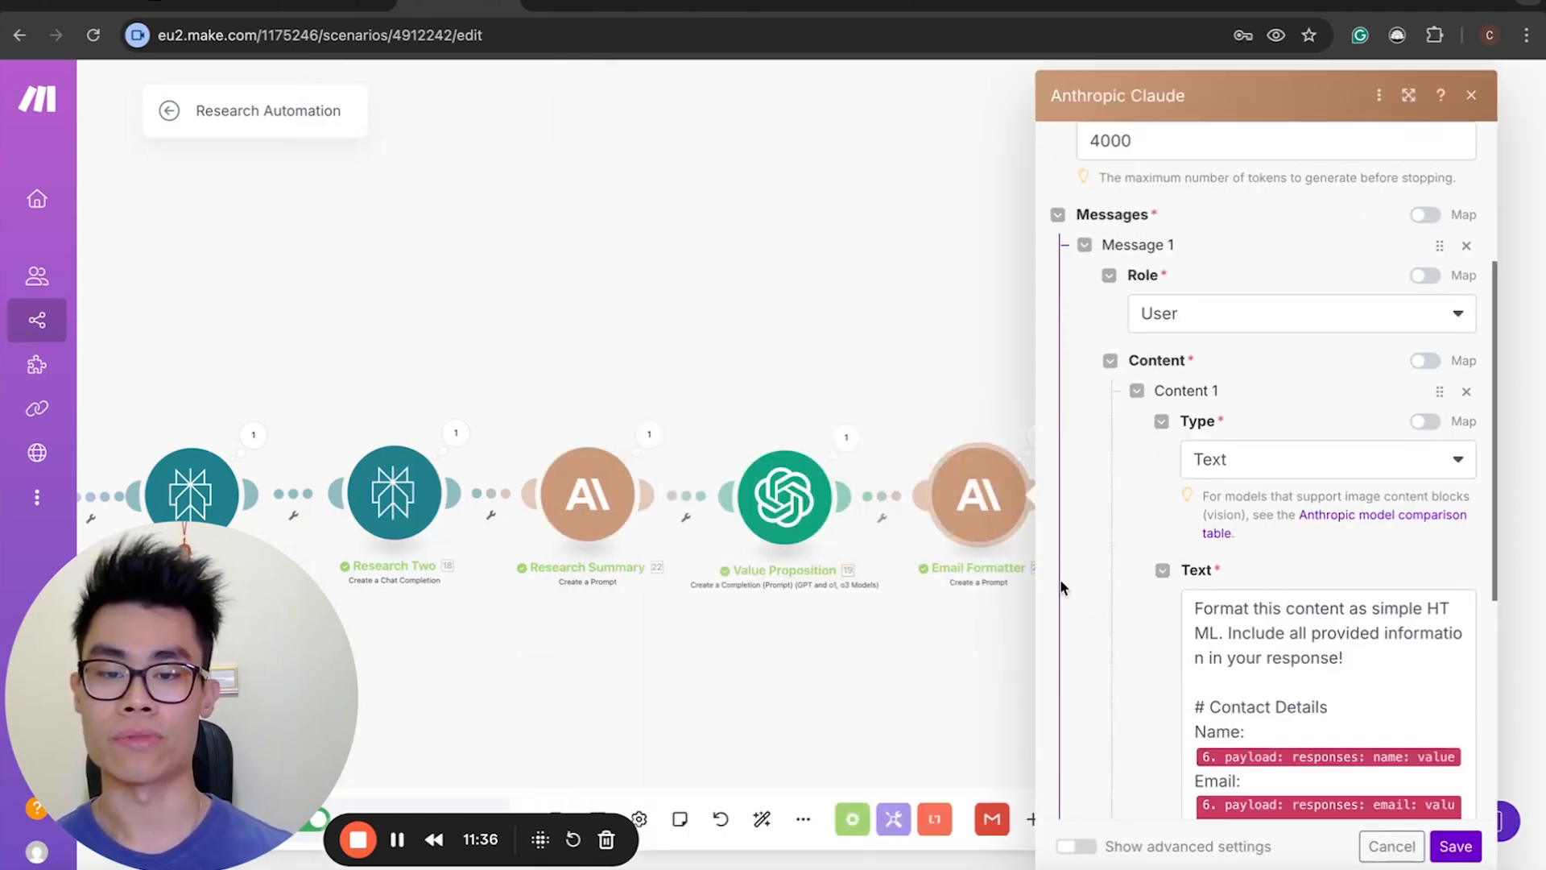
{"action": "left_click", "coordinate": [1405, 97]}
{"action": "scroll", "coordinate": [974, 625], "scroll_direction": "down", "scroll_amount": 3}
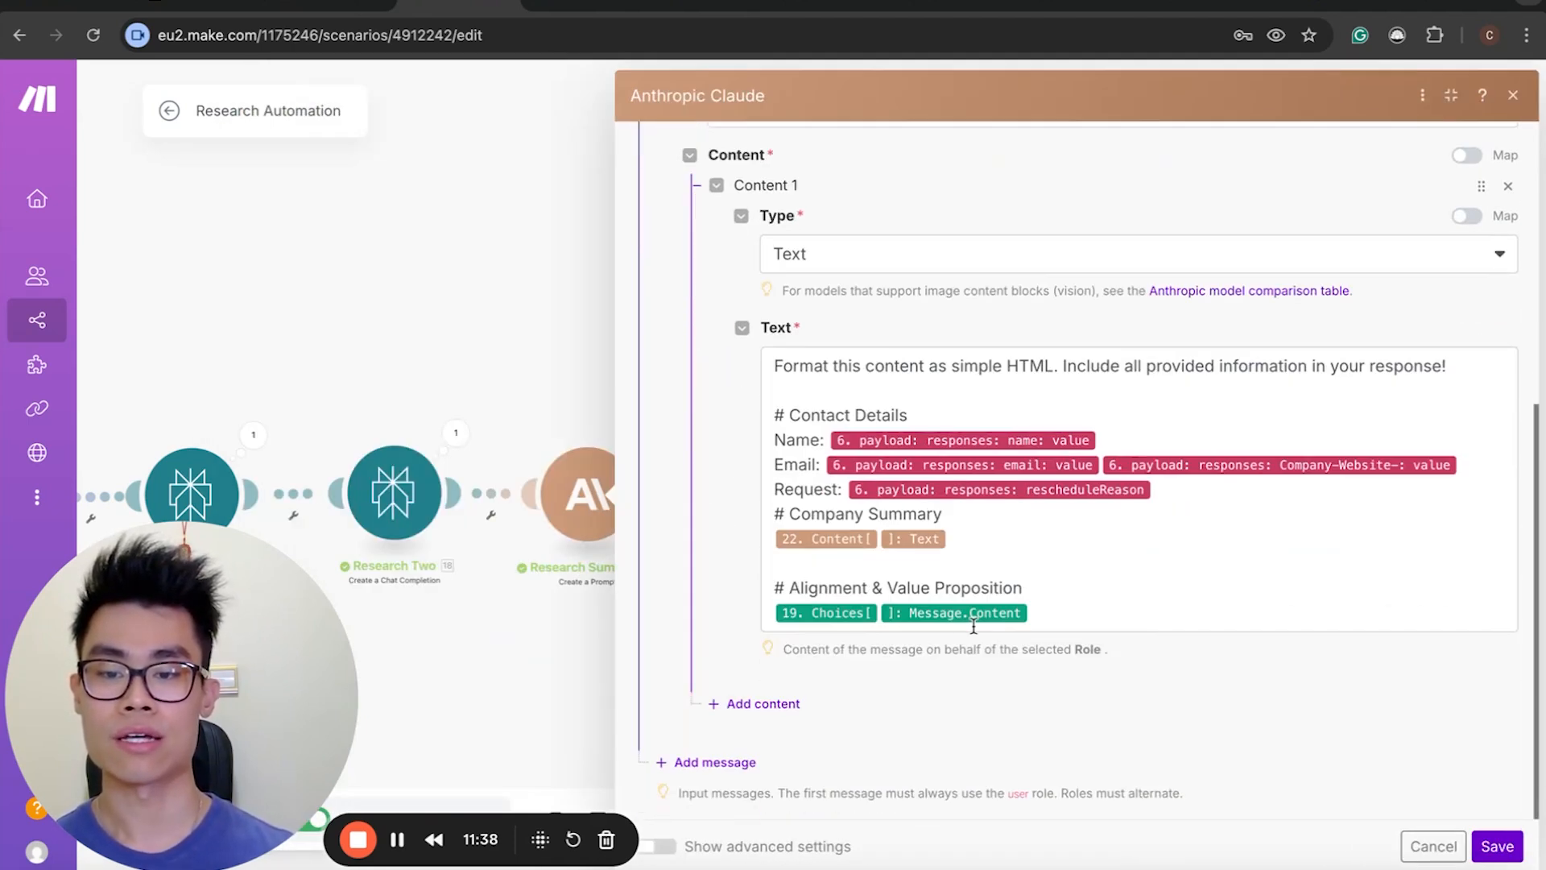
{"action": "left_click_drag", "start_coordinate": [811, 588], "coordinate": [1045, 587]}
{"action": "left_click", "coordinate": [1045, 589]}
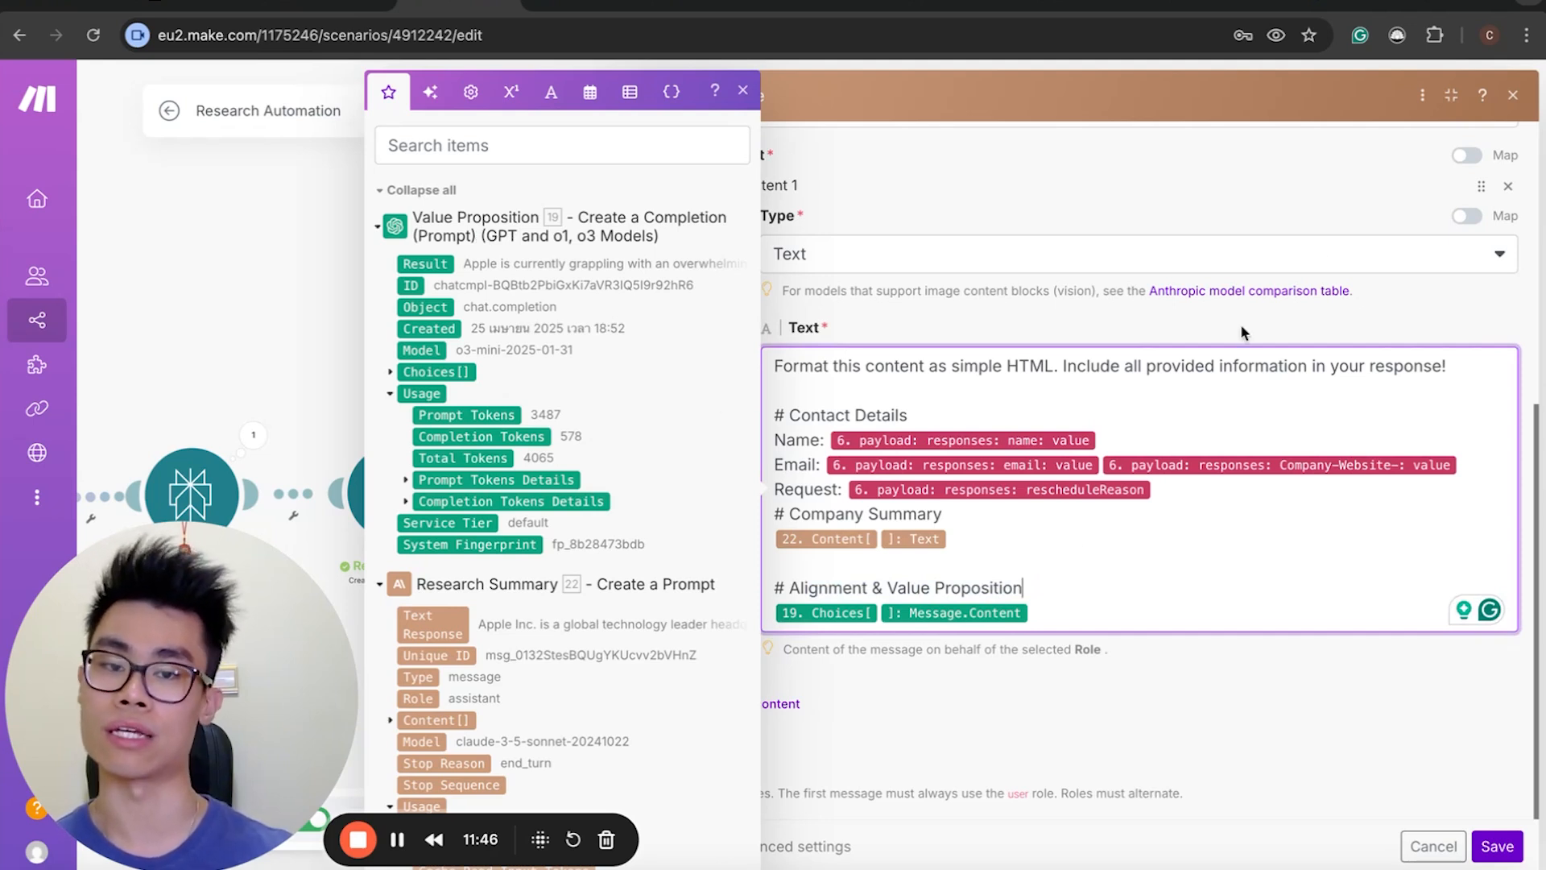
{"action": "left_click", "coordinate": [1511, 95]}
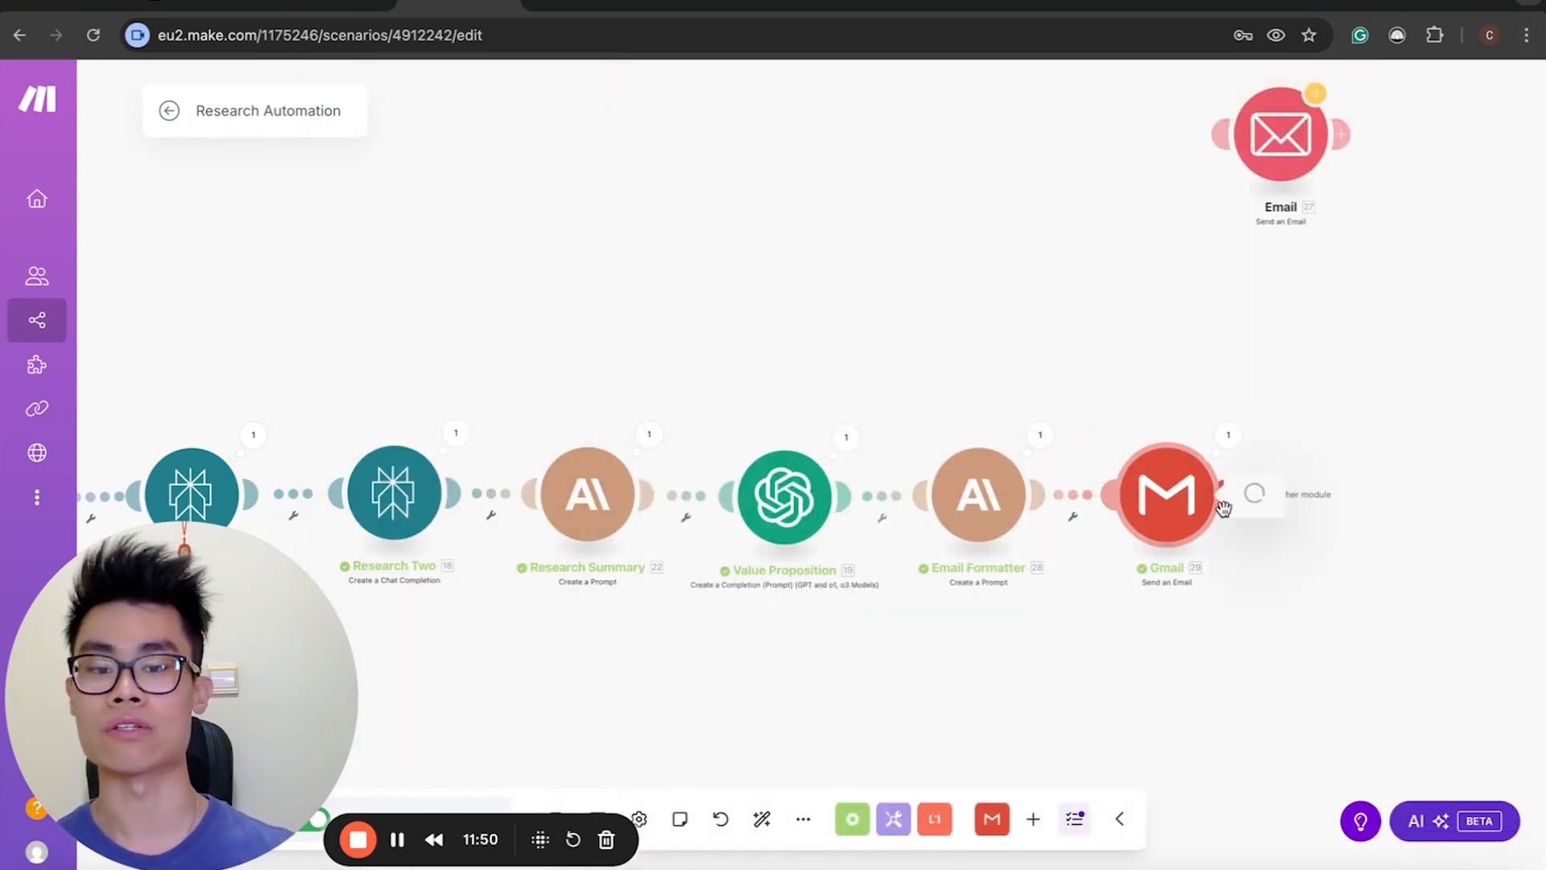
Review the Gmail module's recipient, Client Research subject, and mapped content, and close its settings.
{"action": "left_click", "coordinate": [1151, 512]}
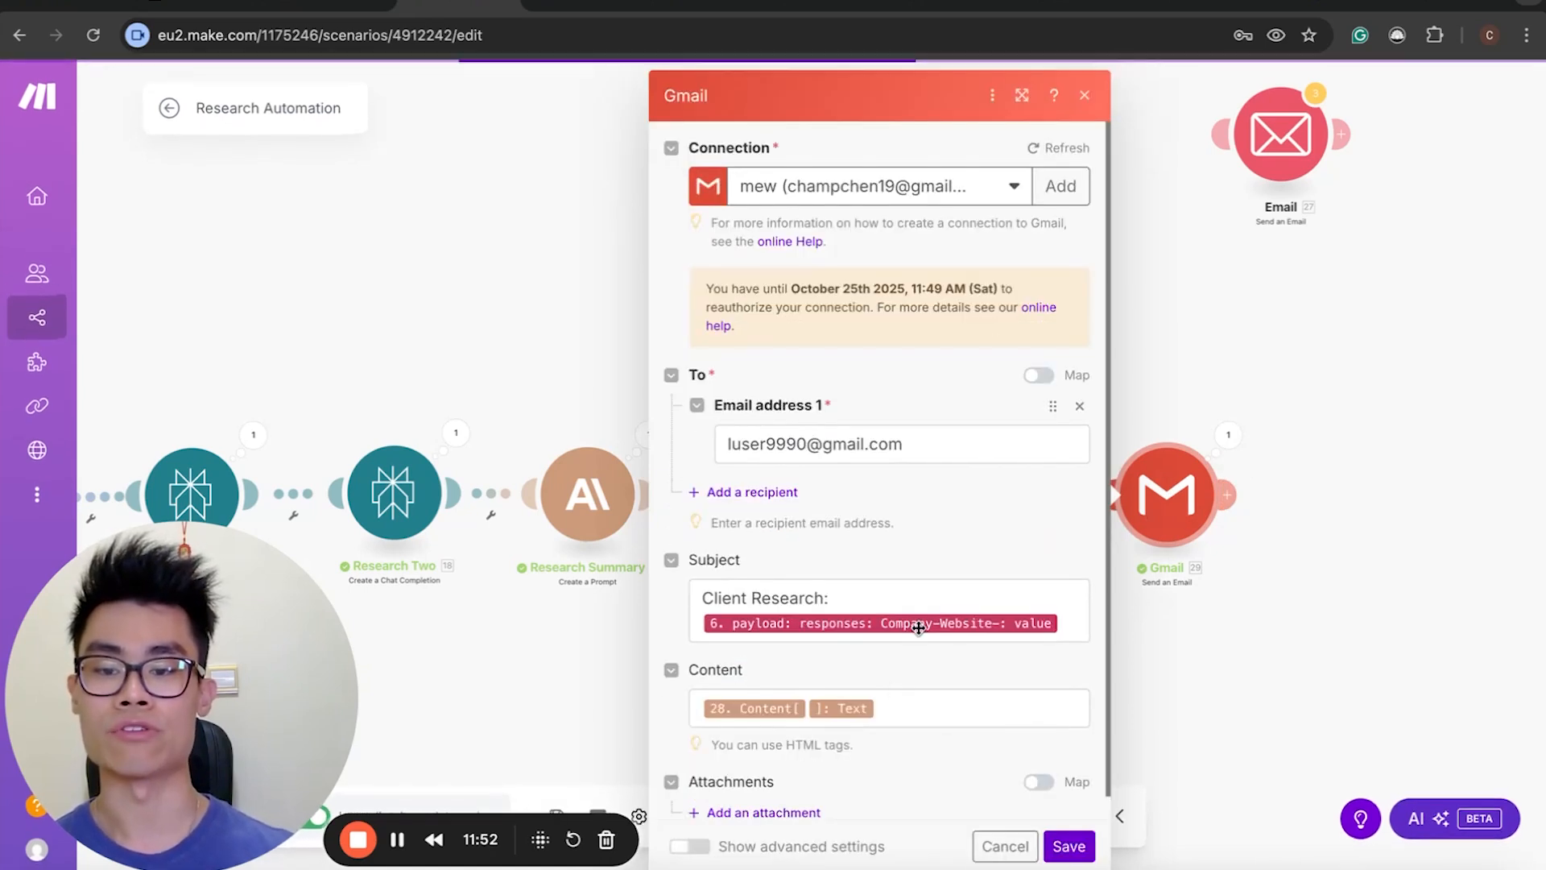
{"action": "left_click", "coordinate": [1239, 343]}
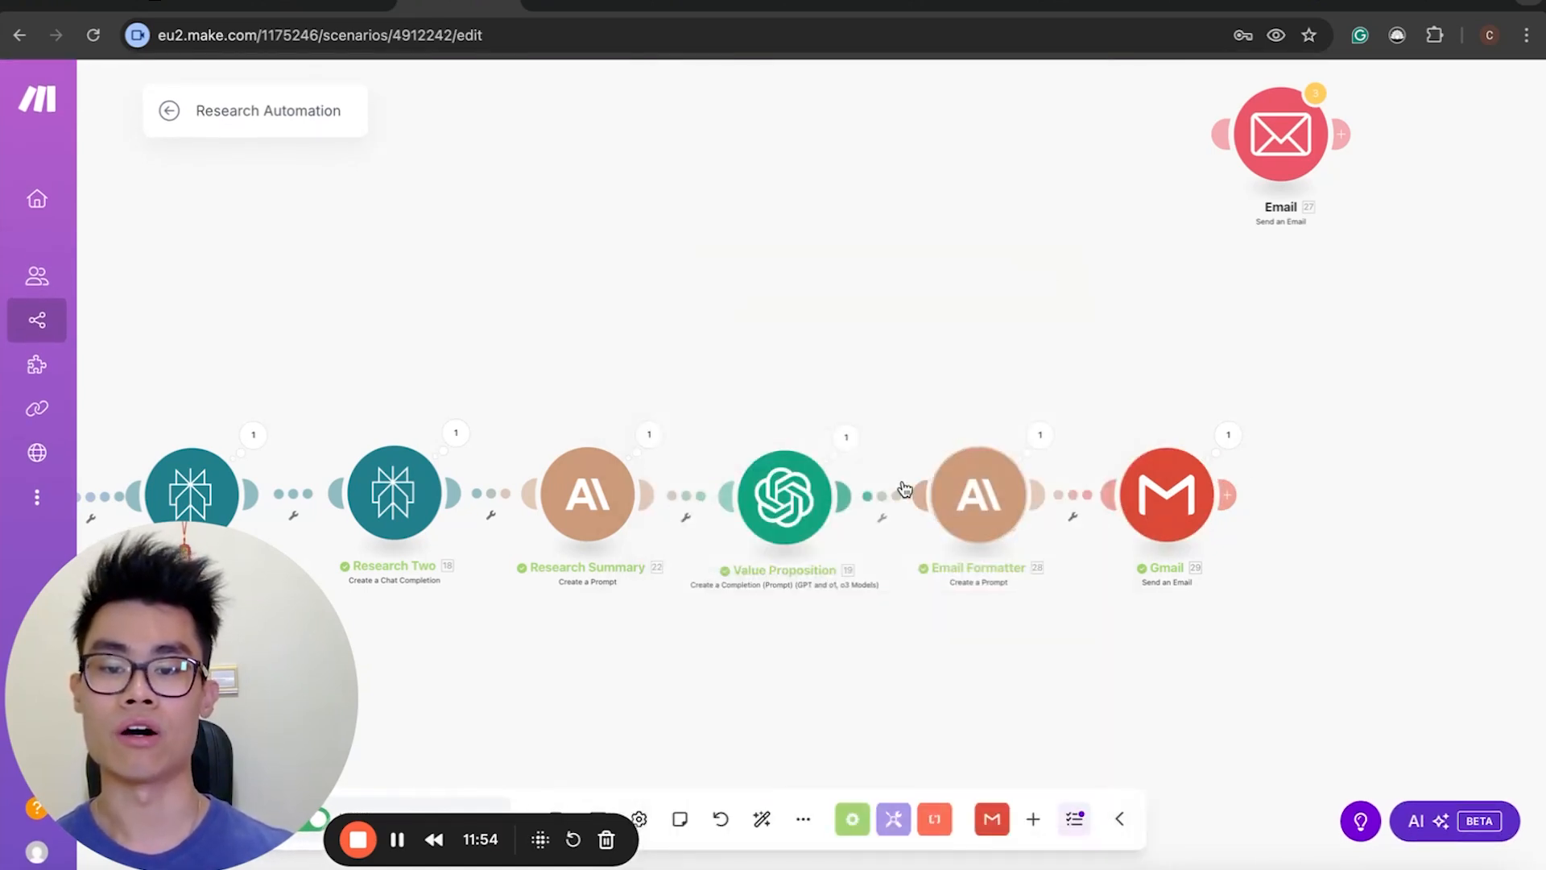
{"action": "left_click", "coordinate": [1188, 475]}
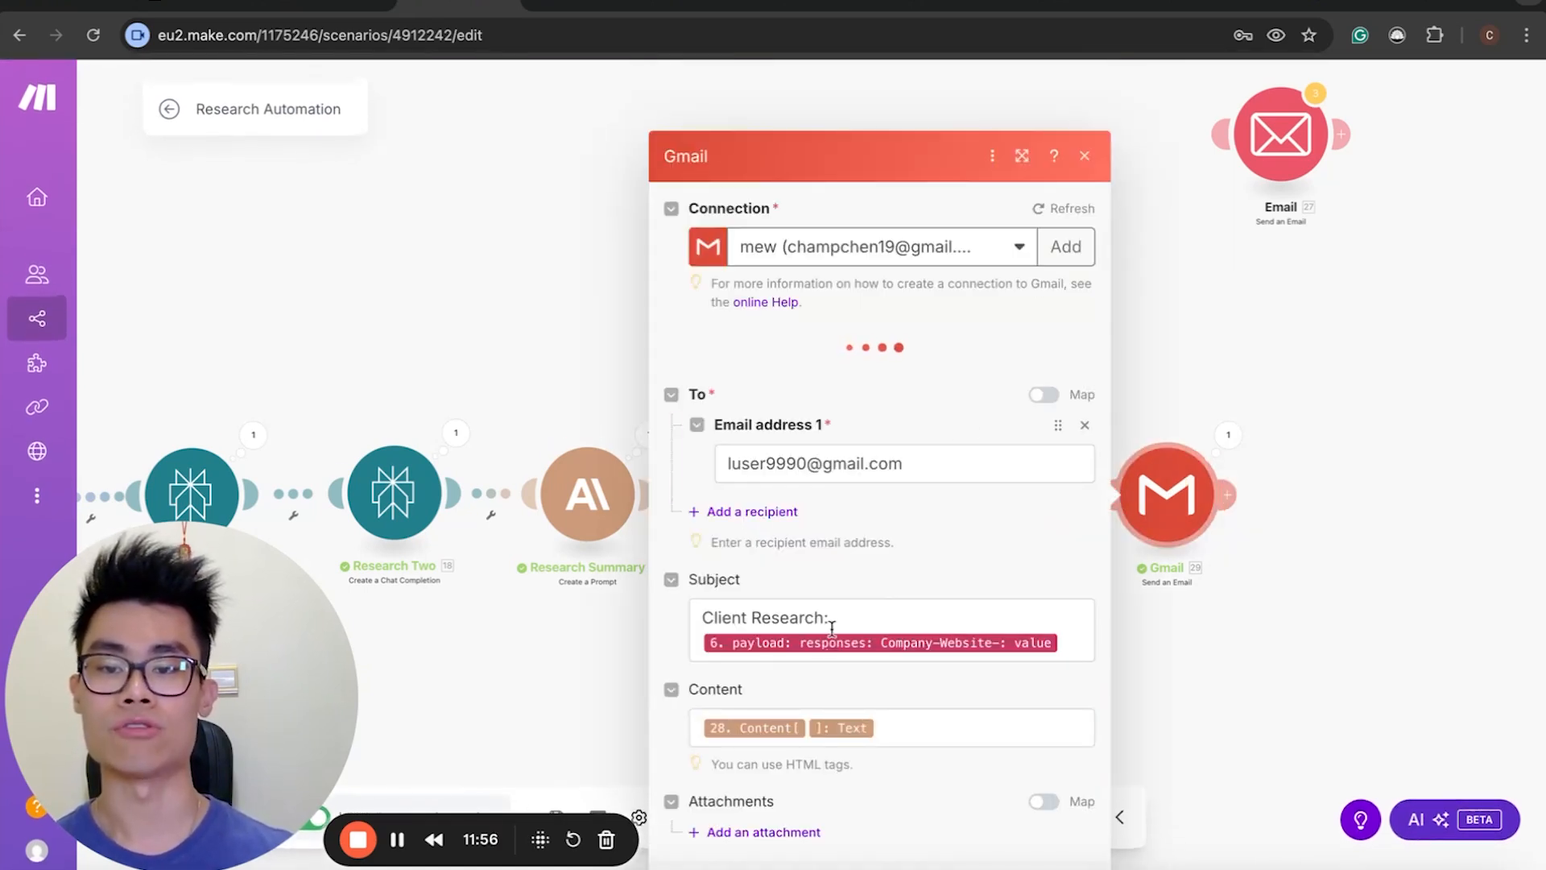
{"action": "left_click", "coordinate": [1306, 263]}
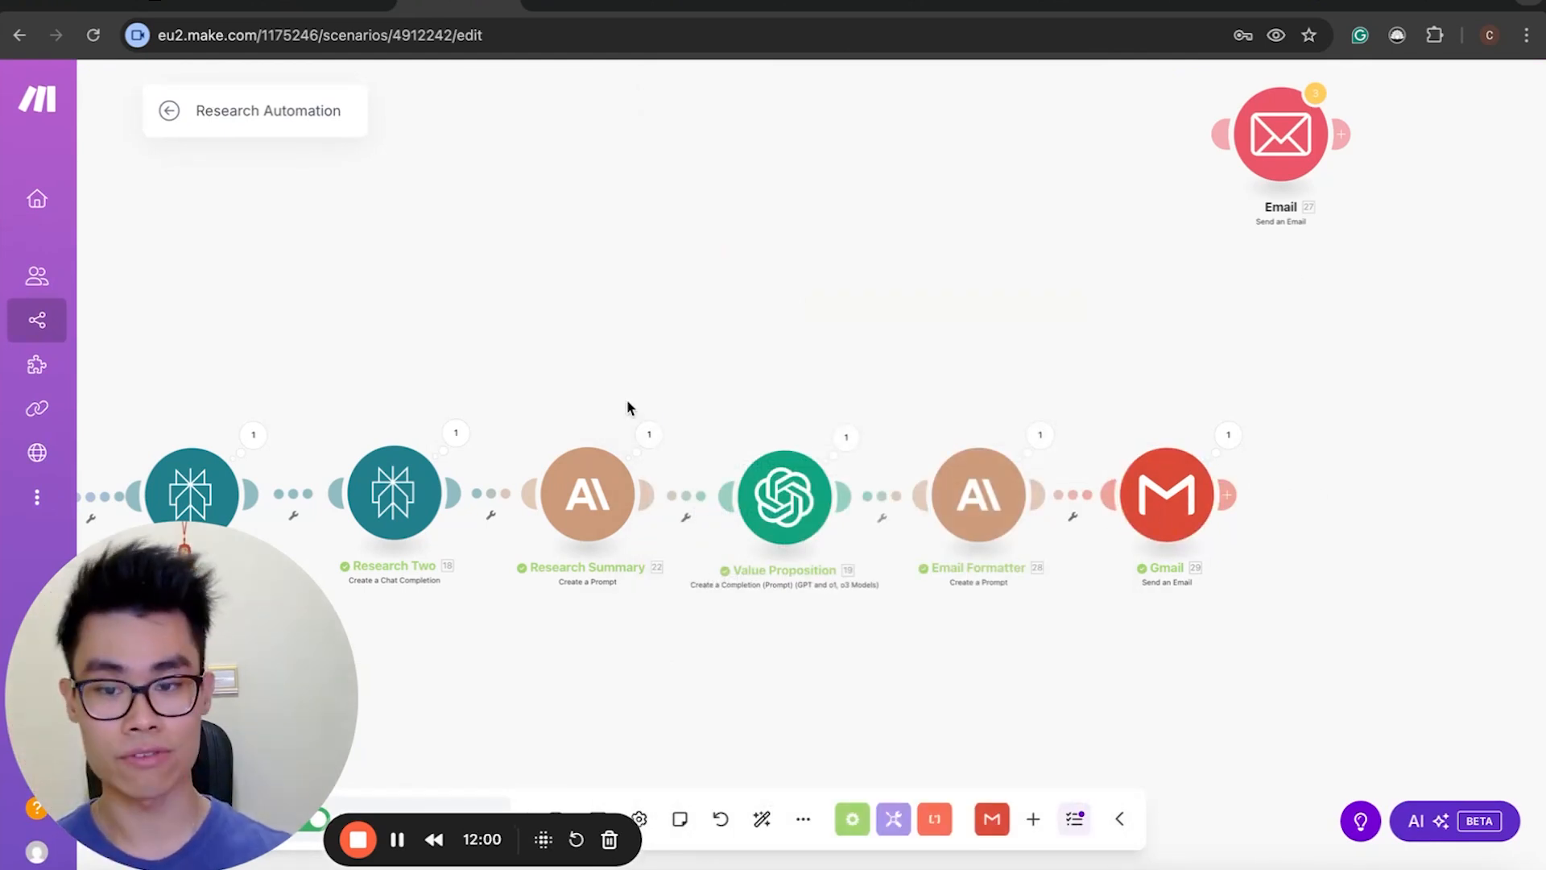
Bring the complete Research Automation chain from Webhooks to Gmail into view.
{"action": "left_click_drag", "start_coordinate": [852, 261], "coordinate": [1194, 266]}
{"action": "scroll", "coordinate": [1193, 268], "scroll_direction": "down", "scroll_amount": 2}
{"action": "scroll", "coordinate": [1193, 267], "scroll_direction": "up", "scroll_amount": 4}
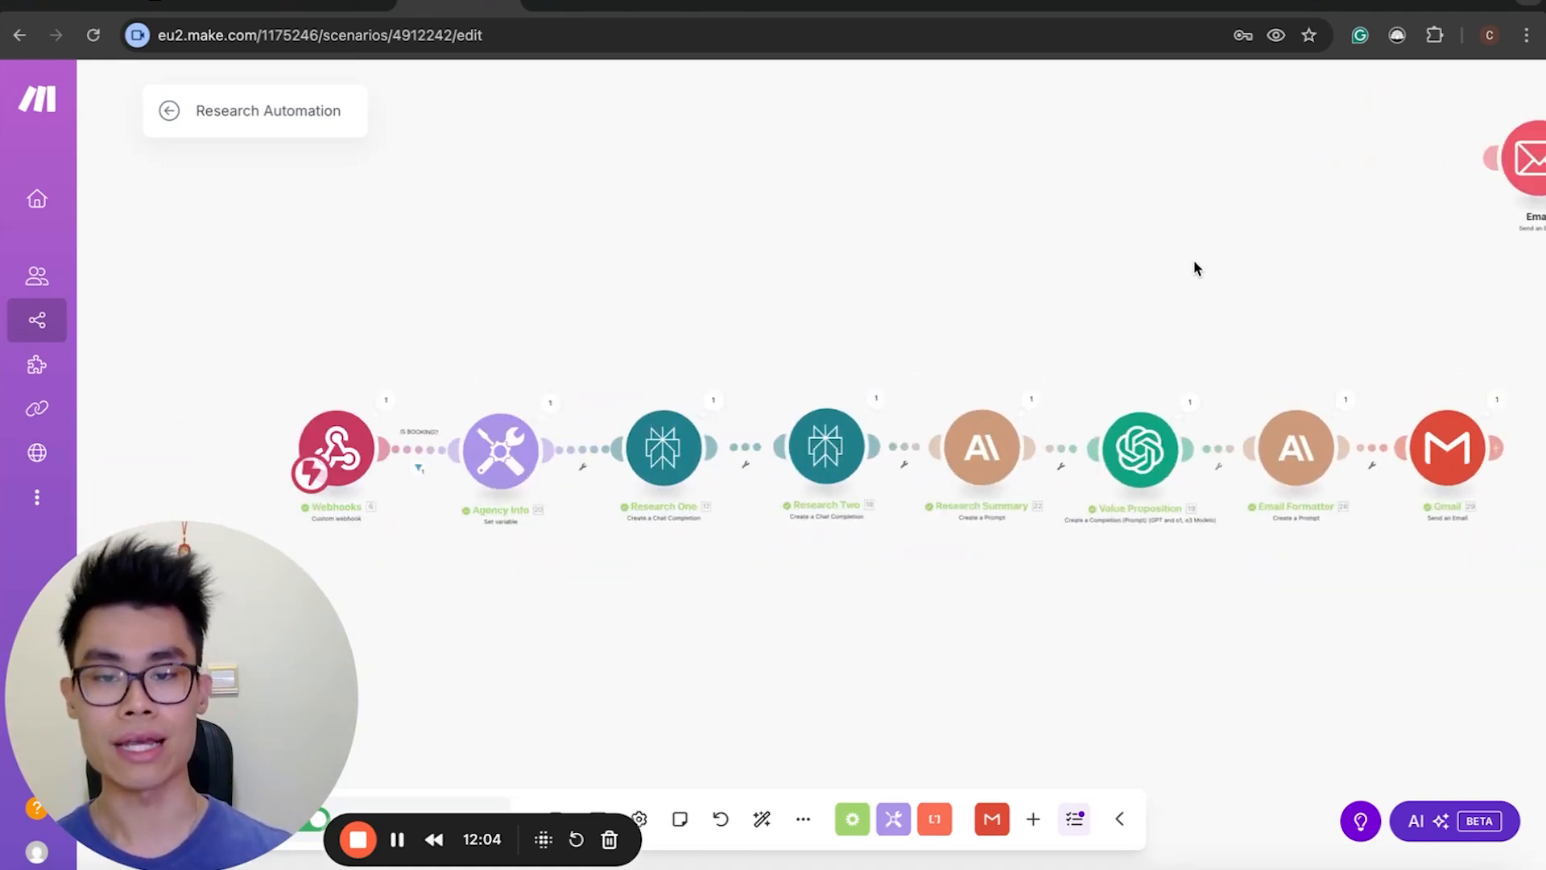
{"action": "left_click_drag", "start_coordinate": [1174, 268], "coordinate": [1135, 196]}
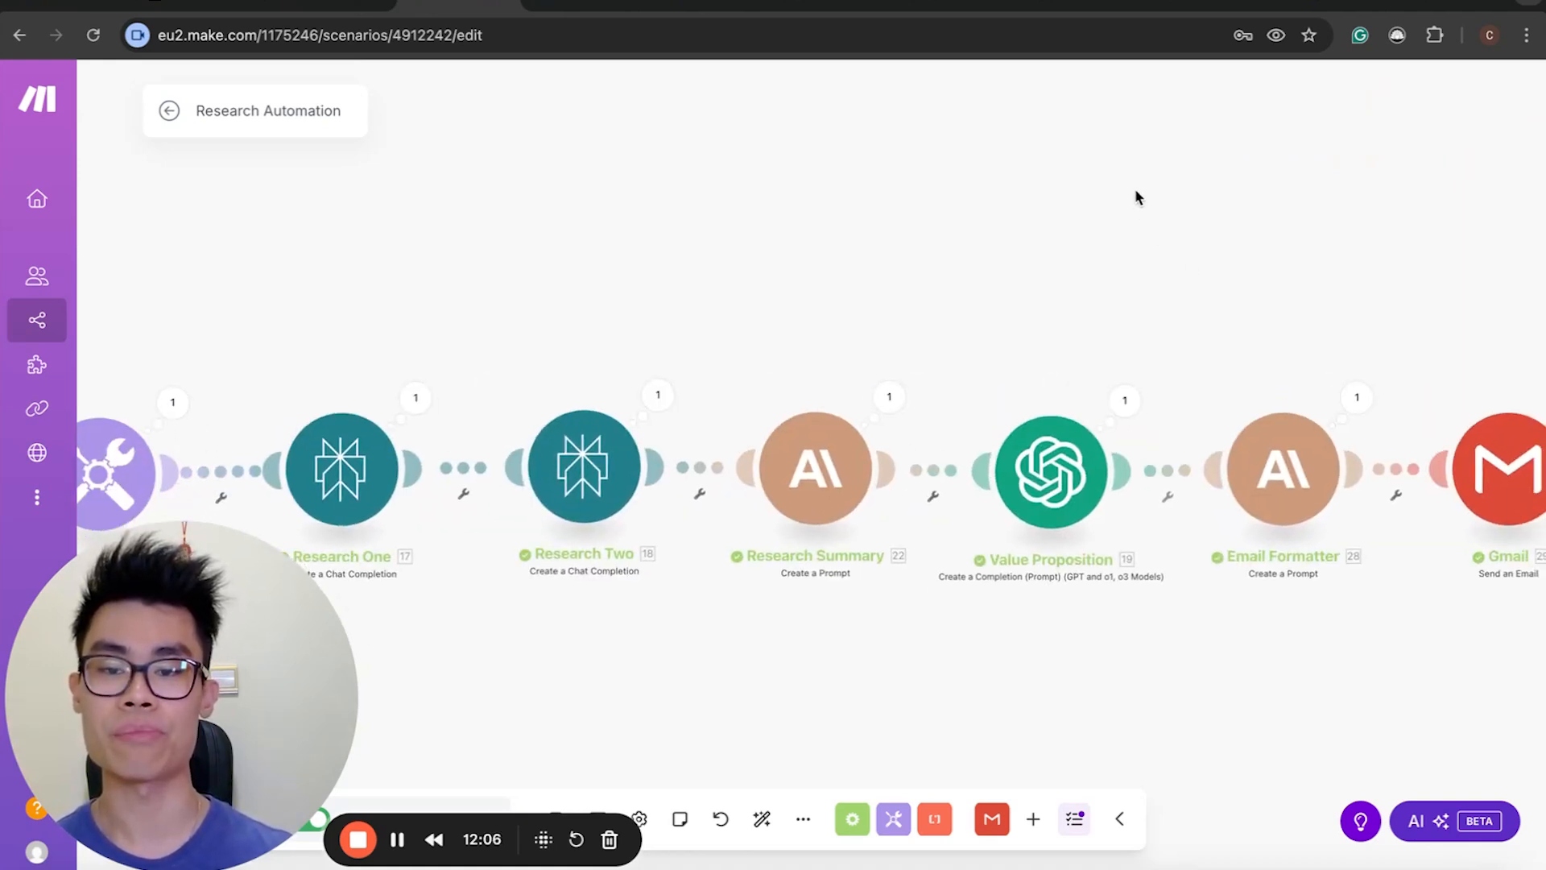
{"action": "scroll", "coordinate": [1136, 196], "scroll_direction": "down", "scroll_amount": 1}
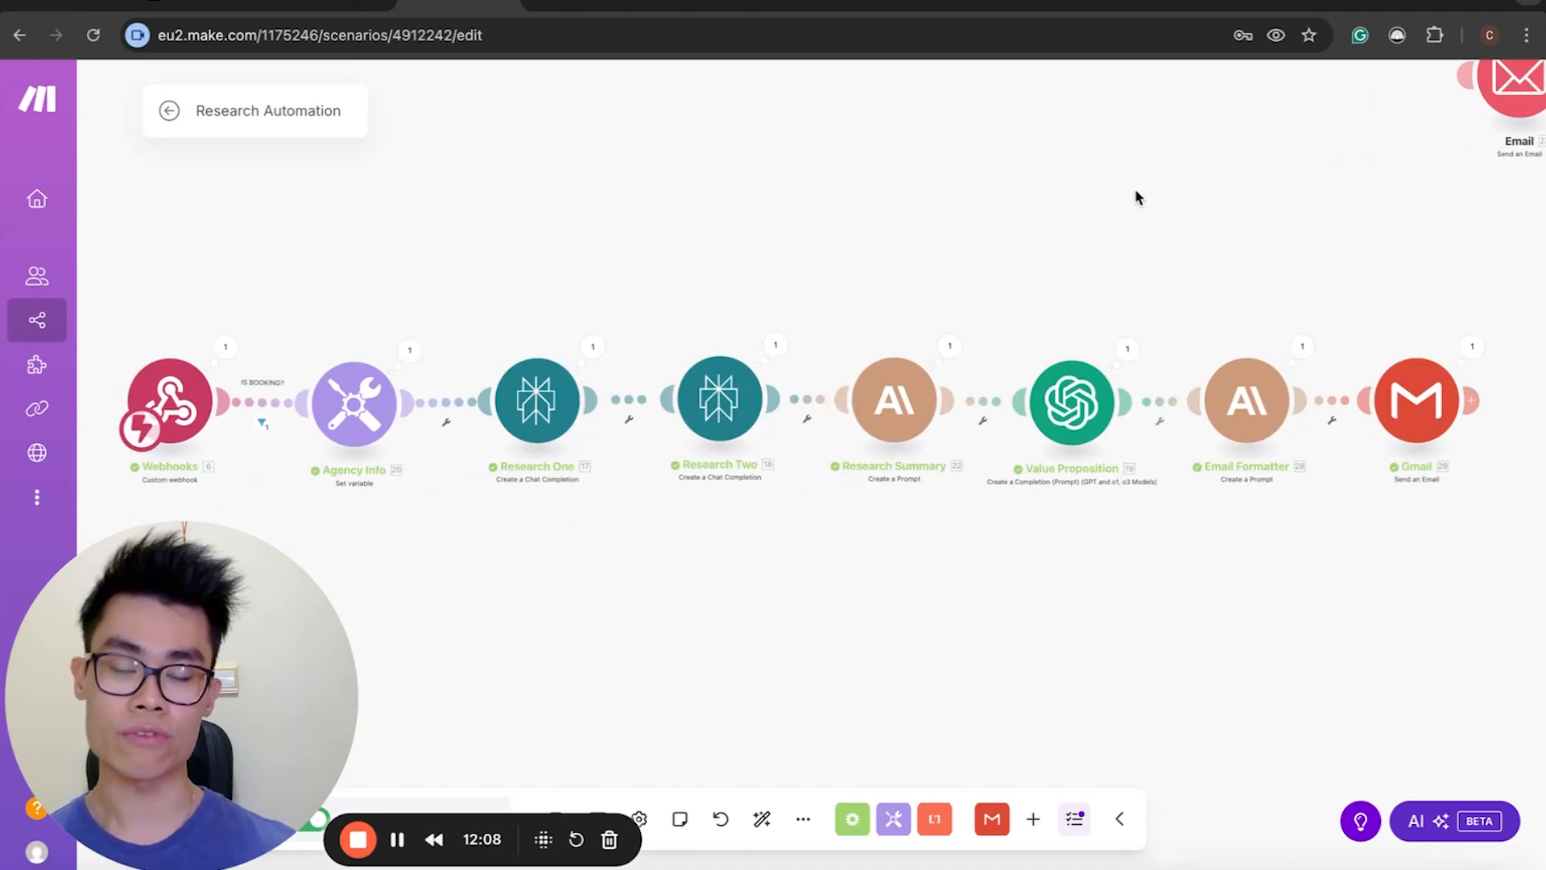